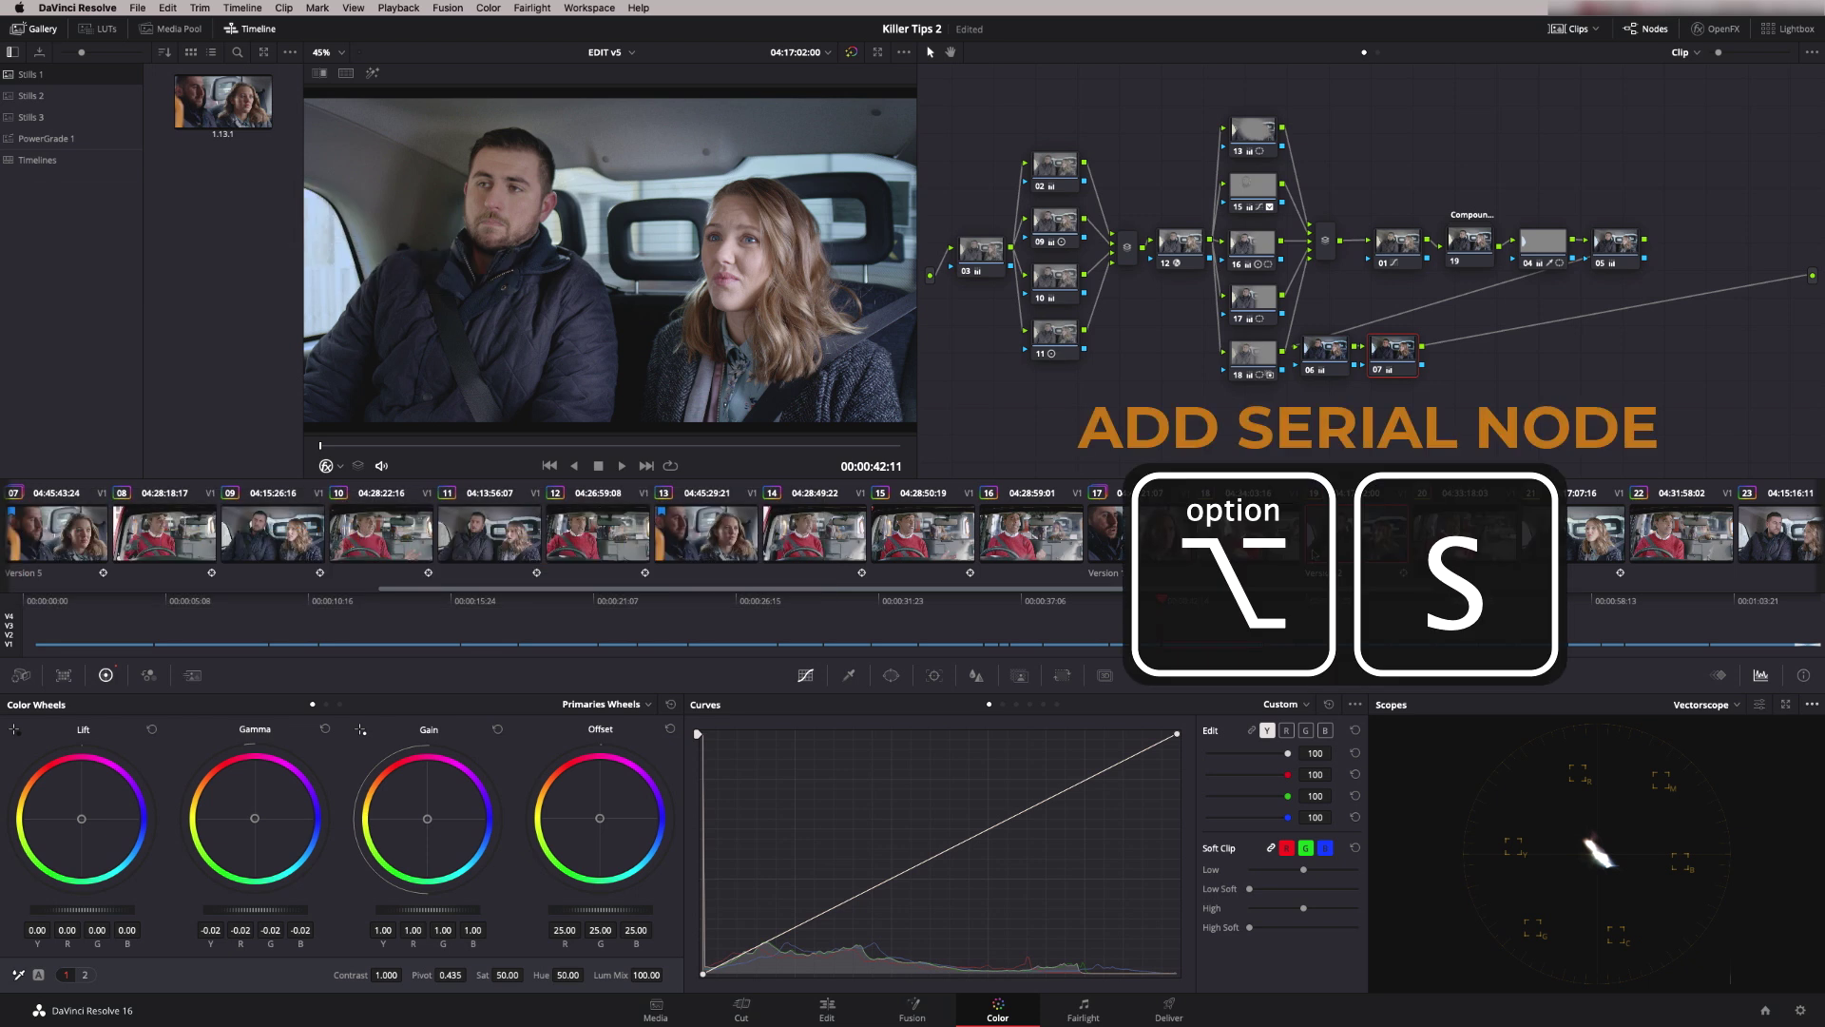
Step: Add a serial node after node 07 and open the OpenFX effects library
key("alt+s")
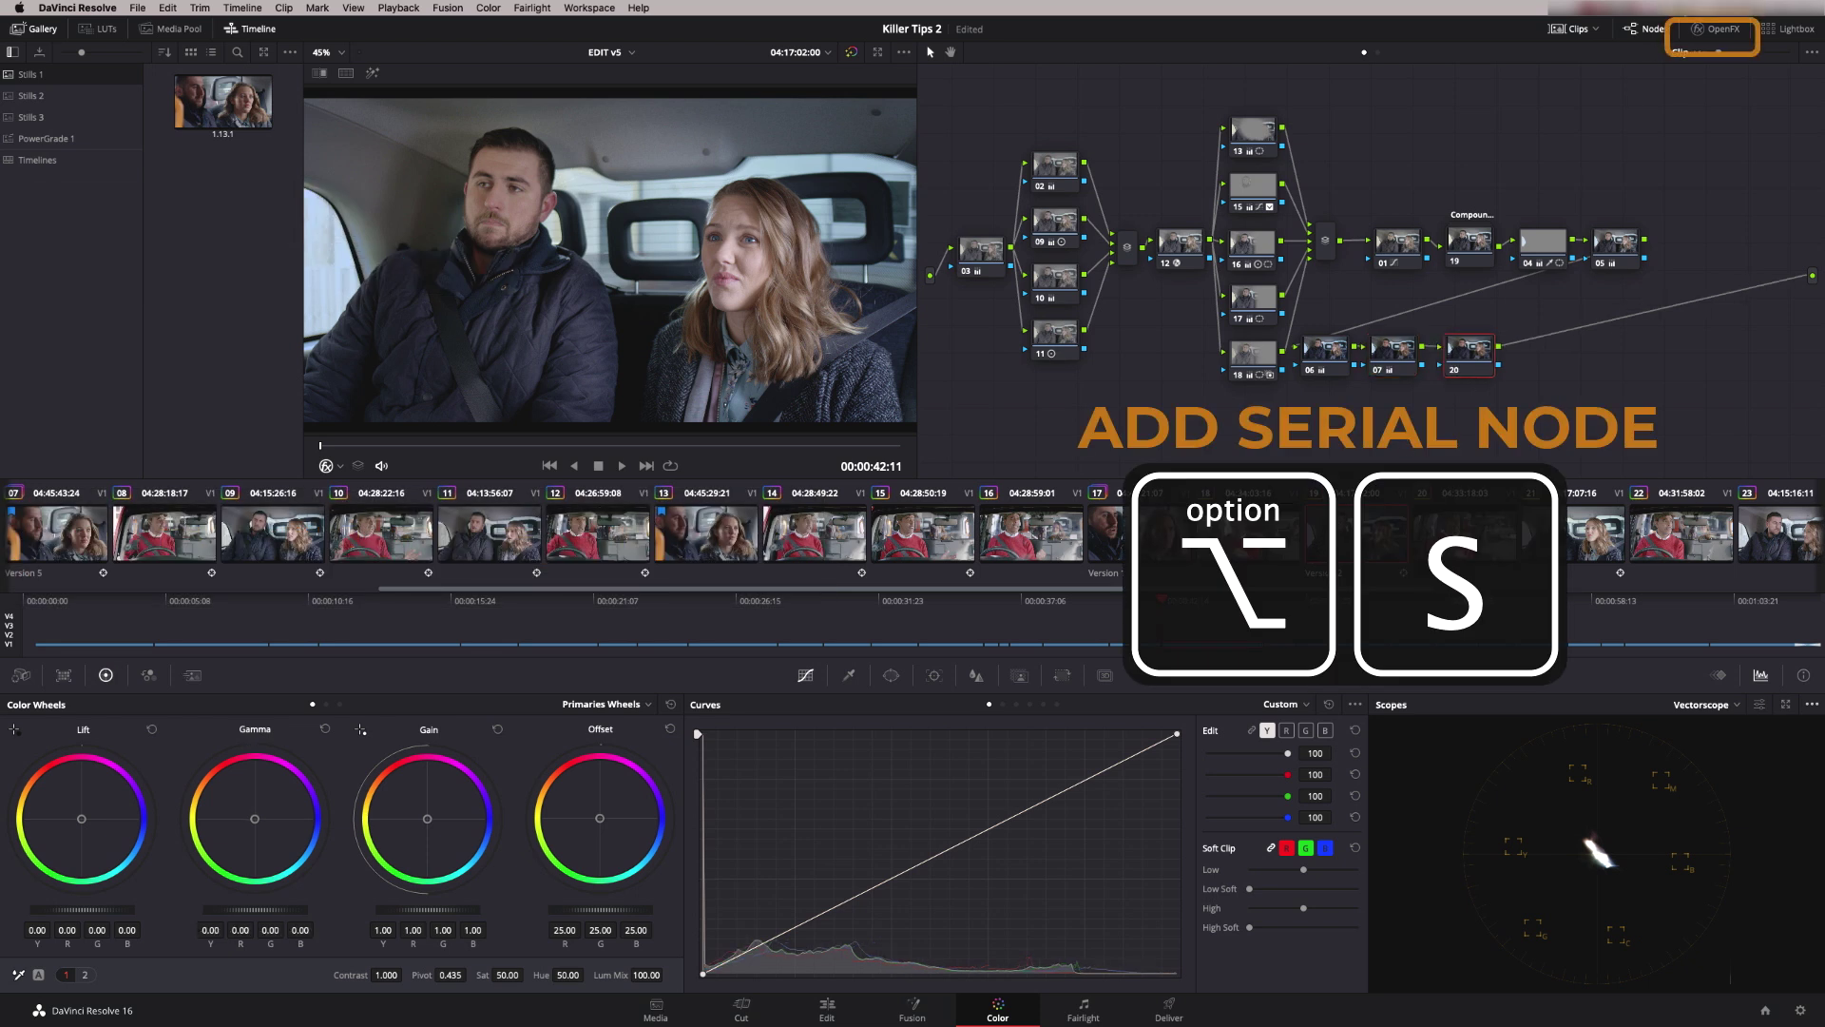
left_click(1716, 29)
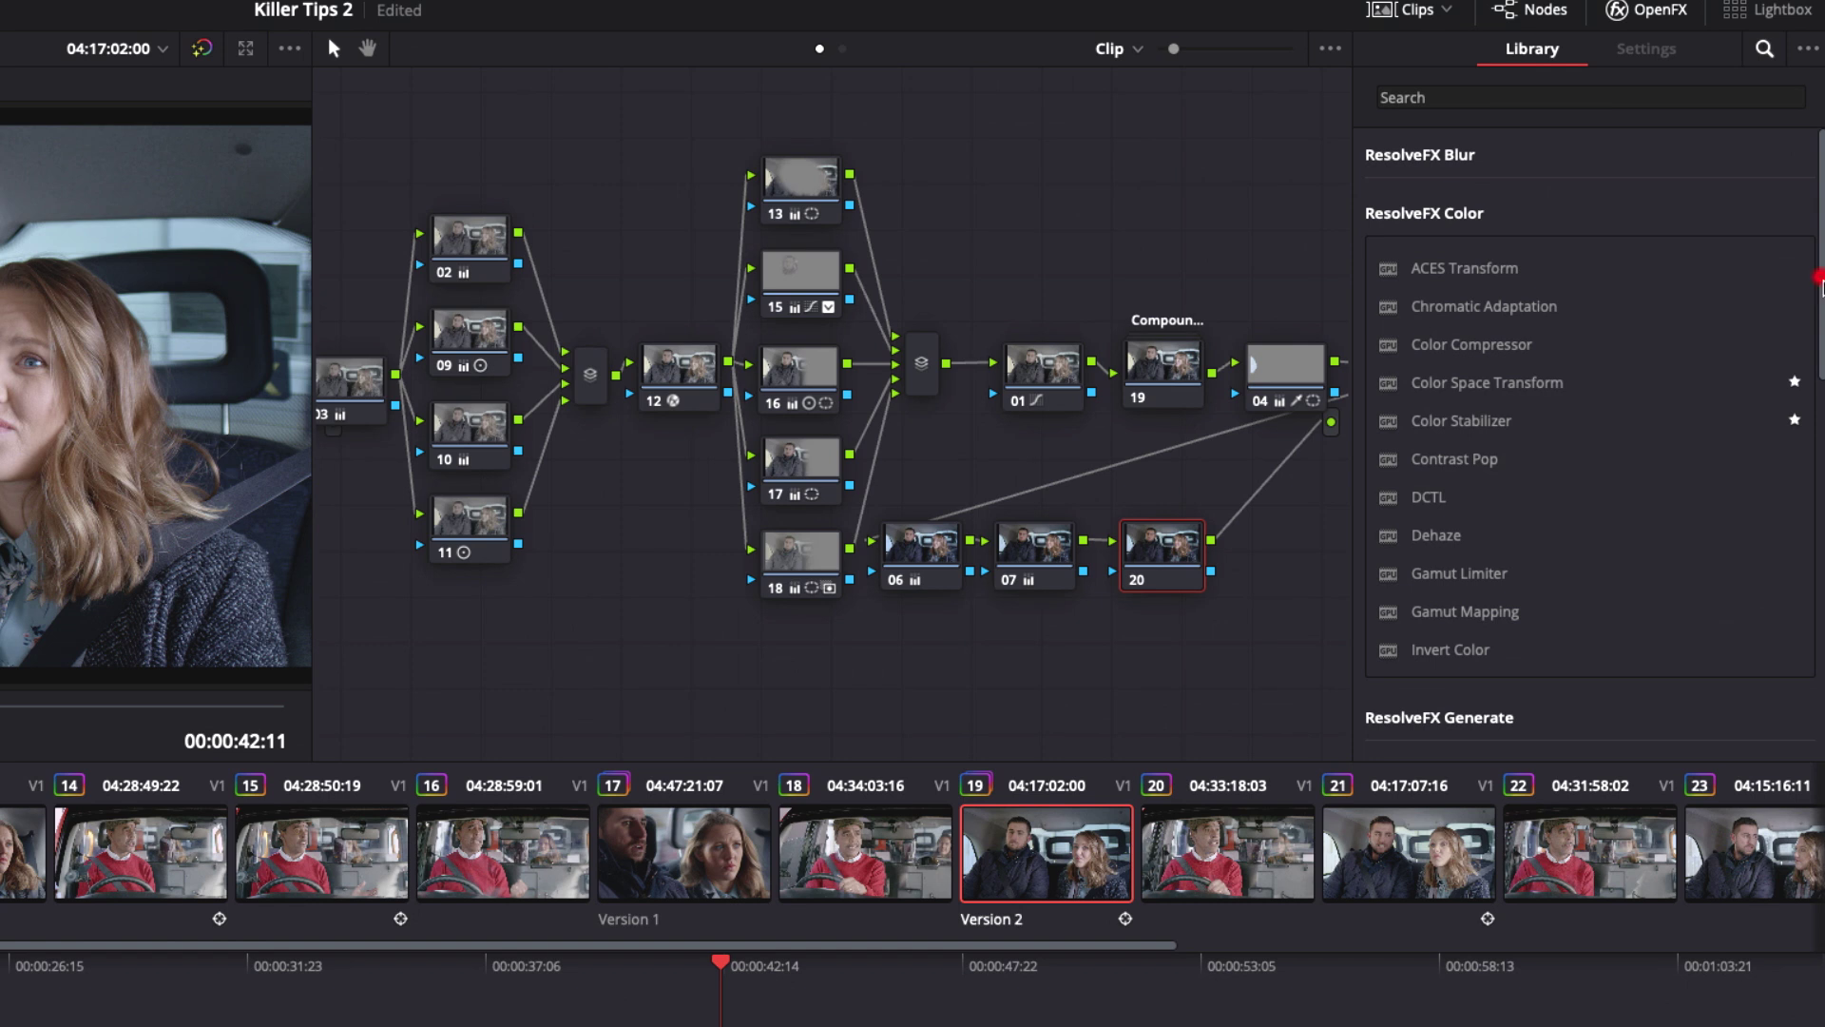
scroll(1795, 286, "down", 10)
scroll(1795, 304, "up", 8)
scroll(1795, 306, "up", 2)
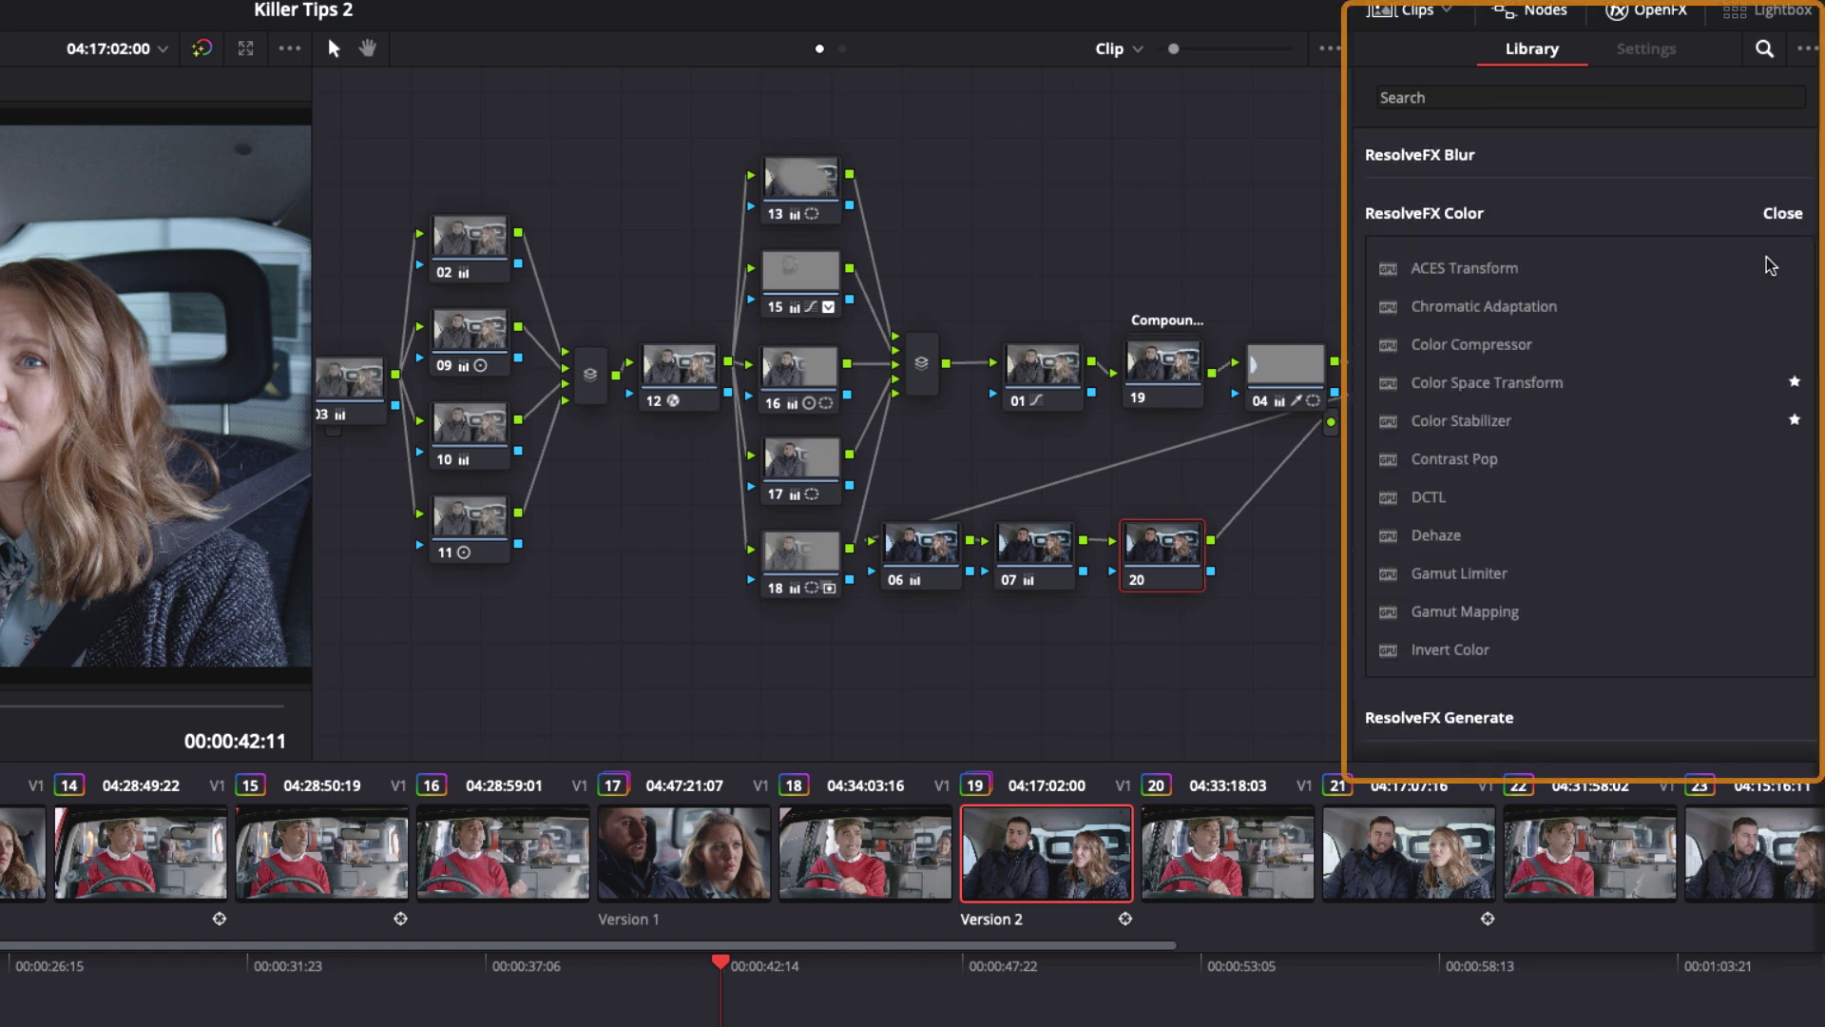
Step: Collapse the ResolveFX Color category, expand ResolveFX Generate and locate Face Refinement under ResolveFX Refine
left_click(1426, 214)
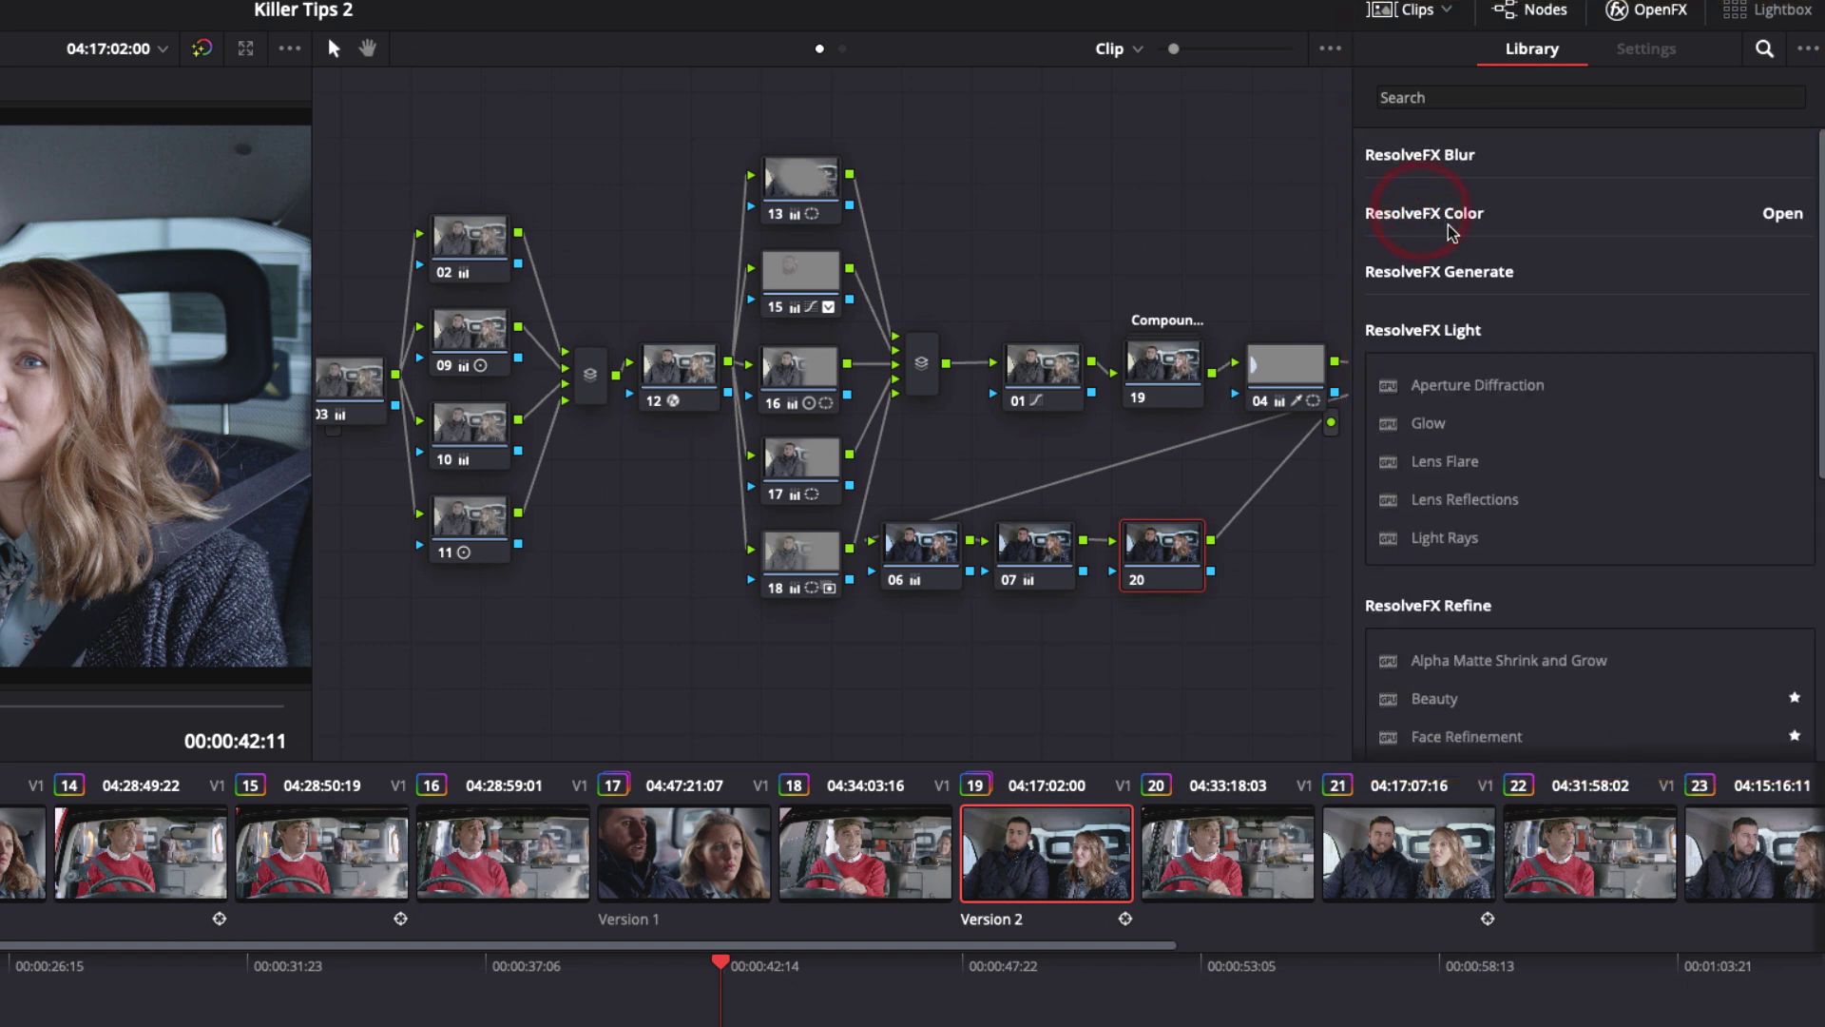
left_click(1419, 274)
left_click(1415, 271)
left_click(1410, 269)
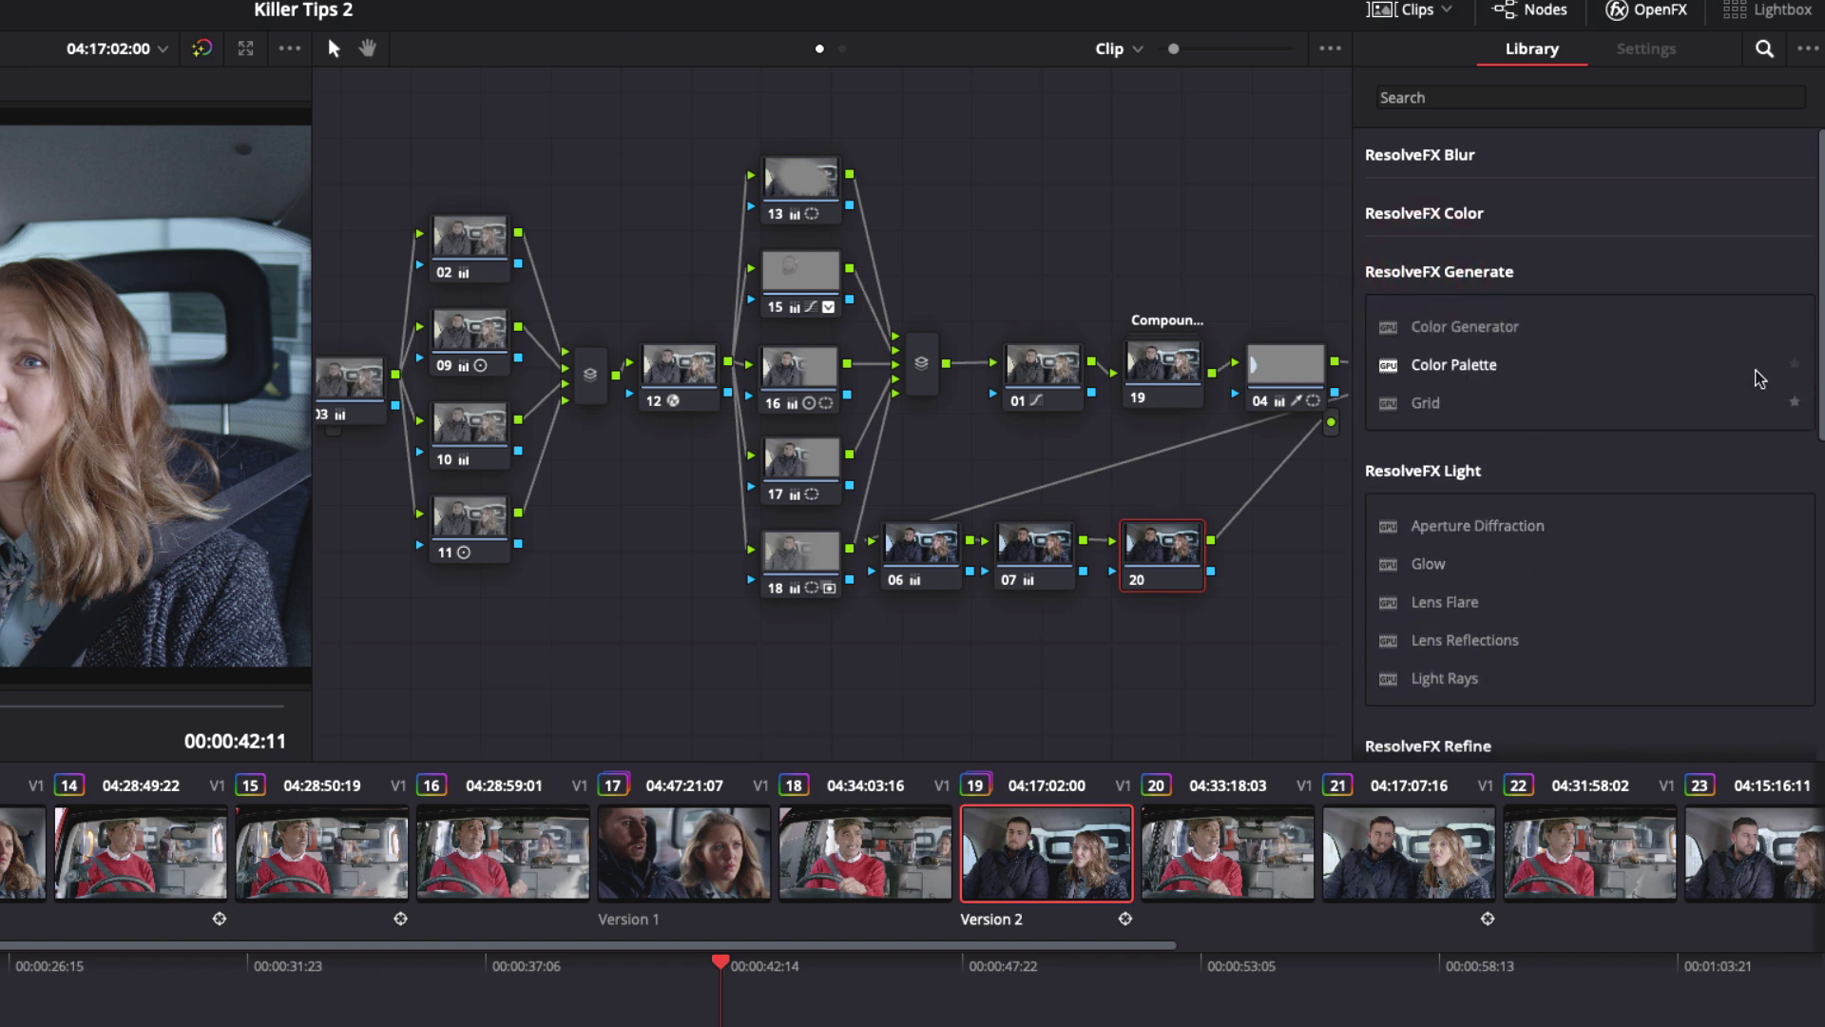
left_click_drag(1818, 347, 1818, 513)
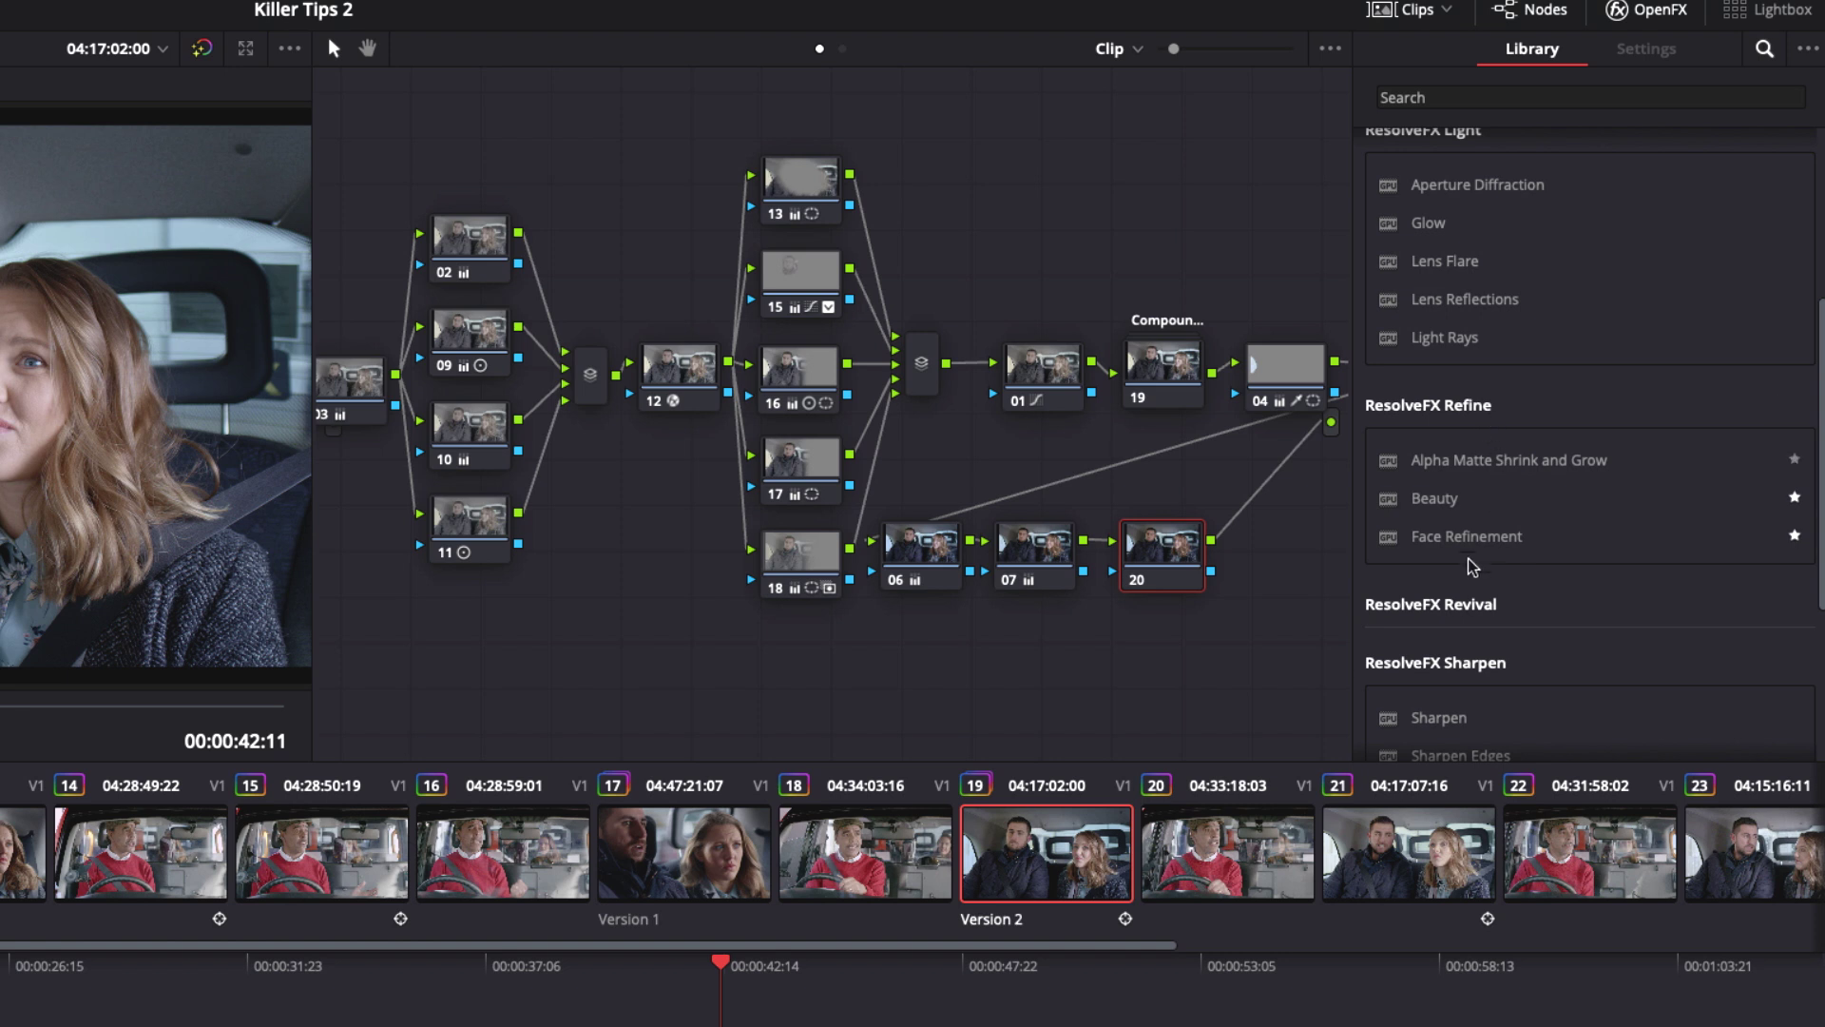
mouse_move(1477, 542)
left_mouse_down()
mouse_move(1208, 594)
mouse_move(1181, 575)
mouse_move(1438, 523)
mouse_move(1485, 541)
left_mouse_up()
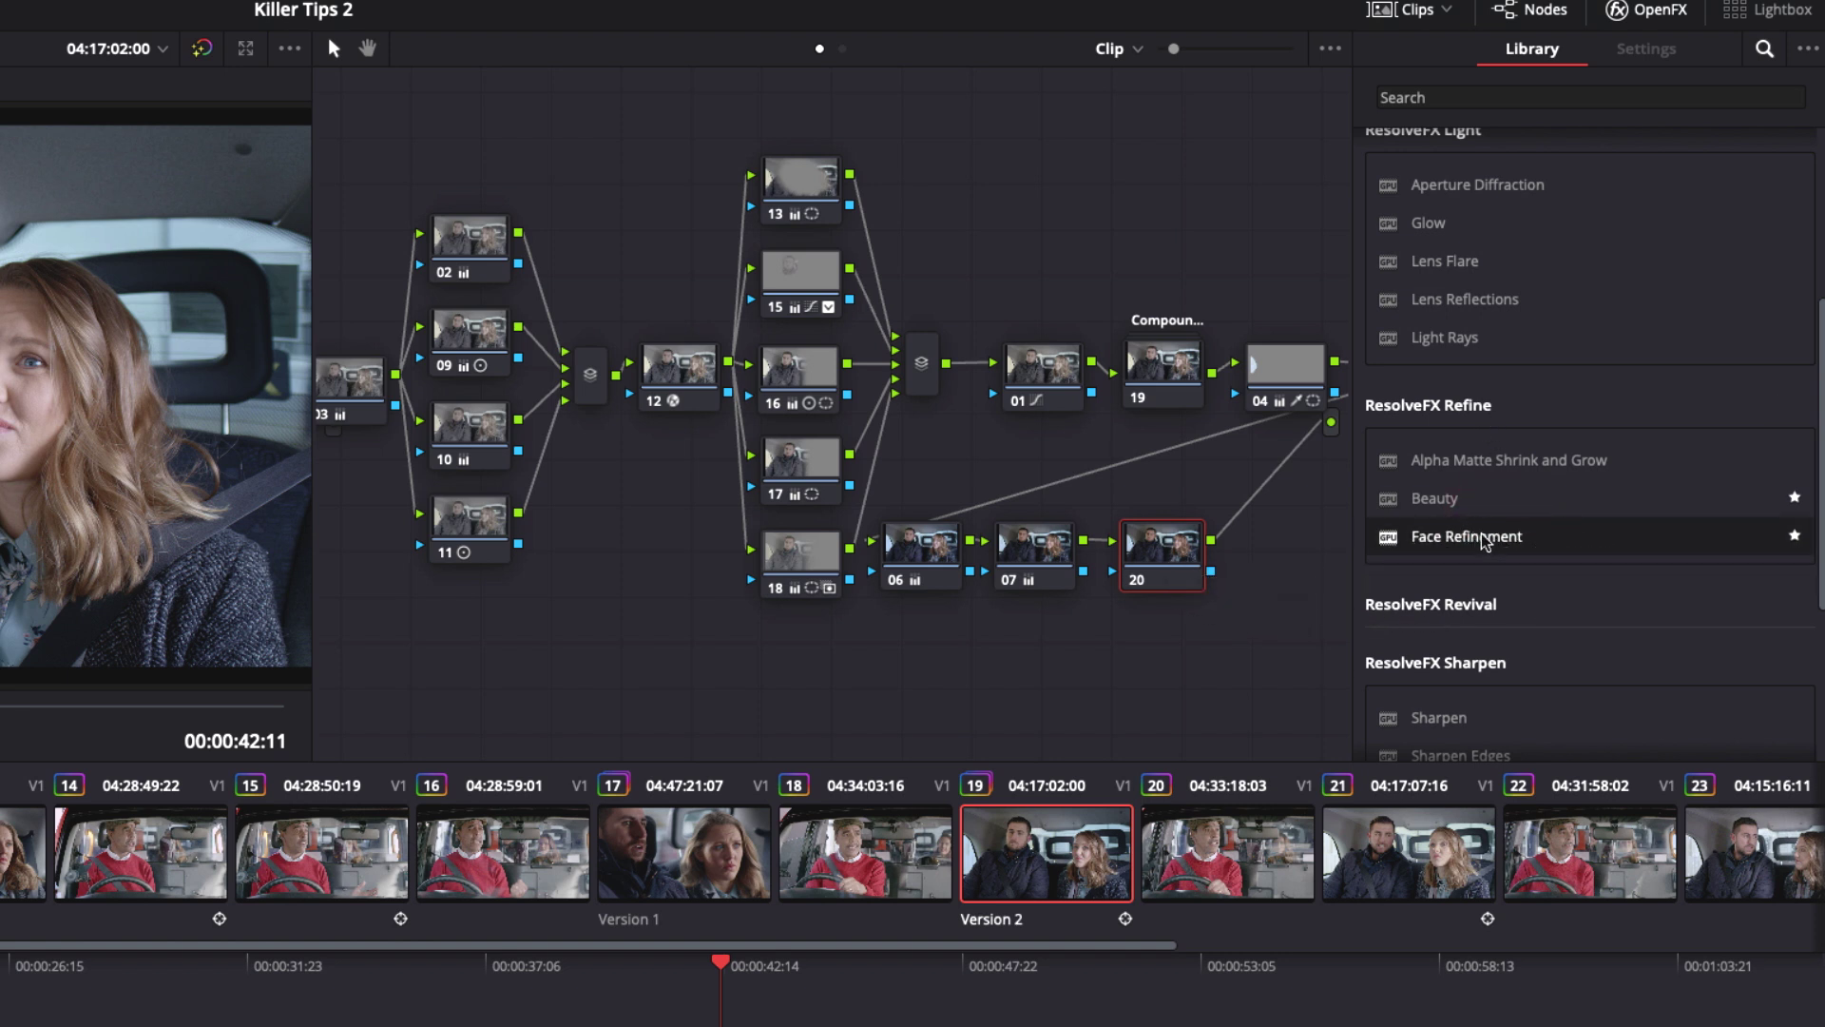
Step: Search the effects library for "fac" to locate Face Refinement and clear the search
left_click(1446, 95)
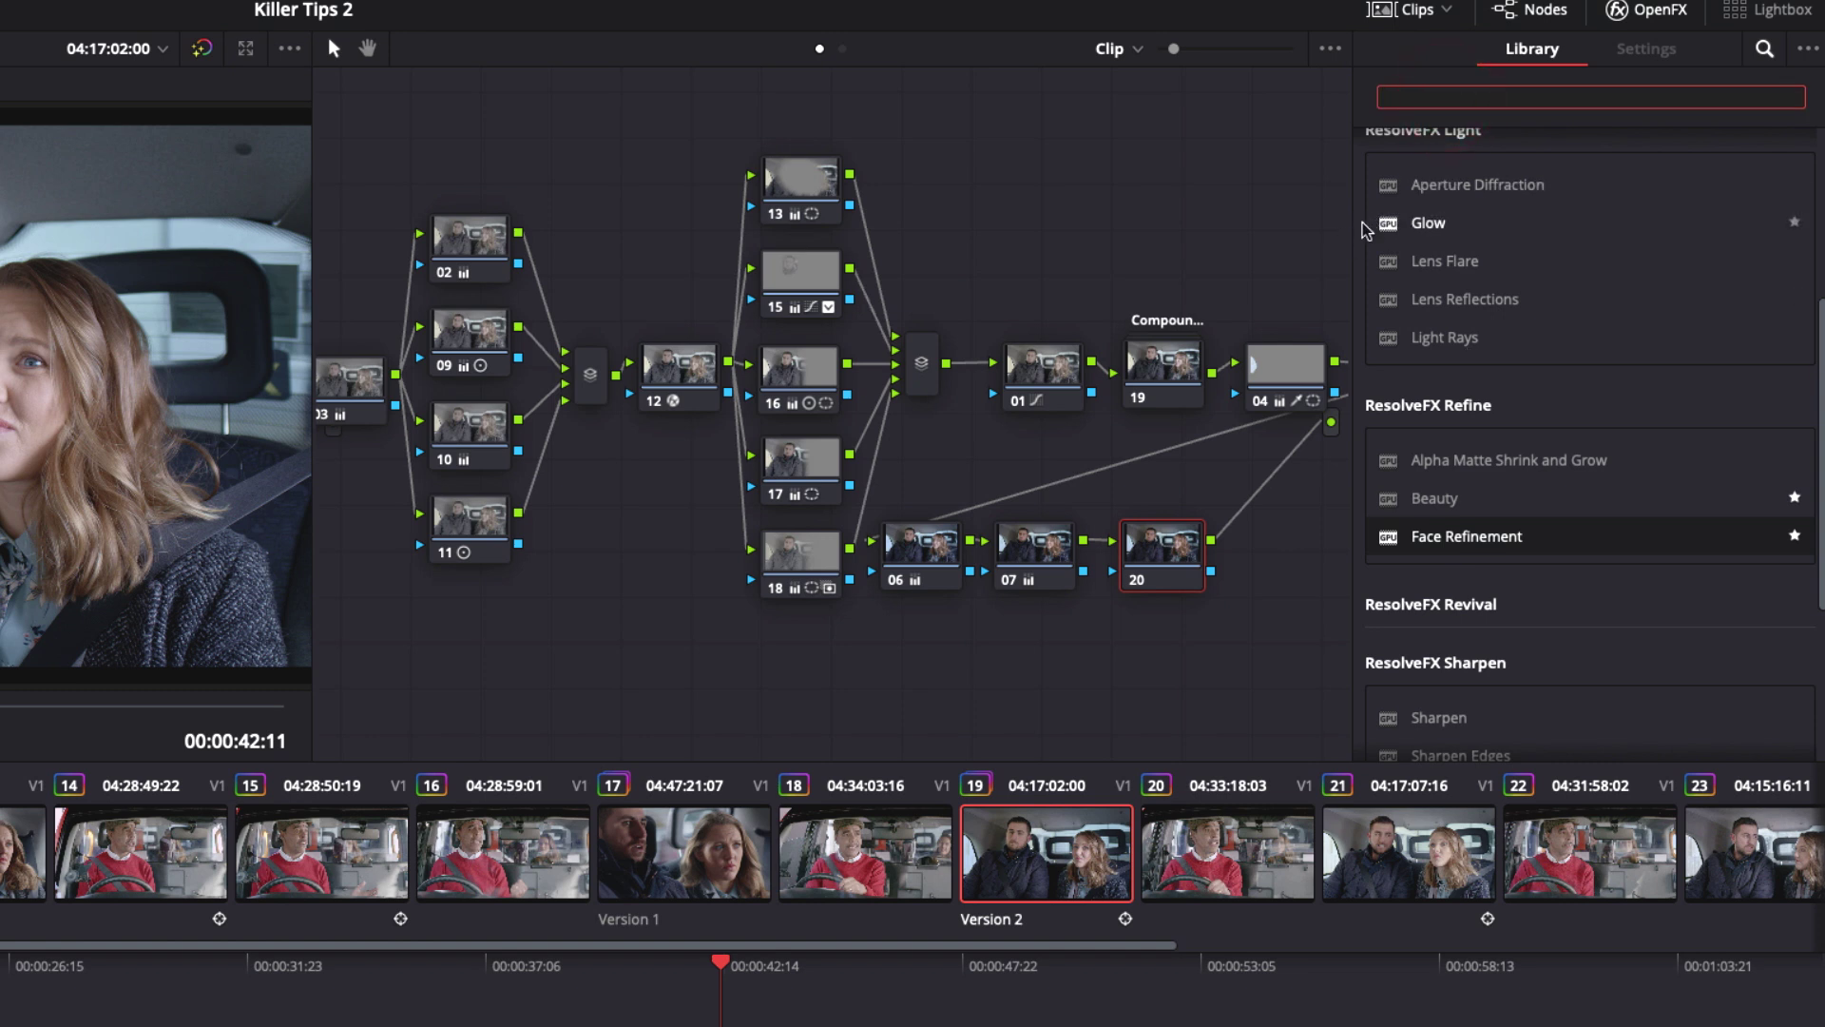
type("fa")
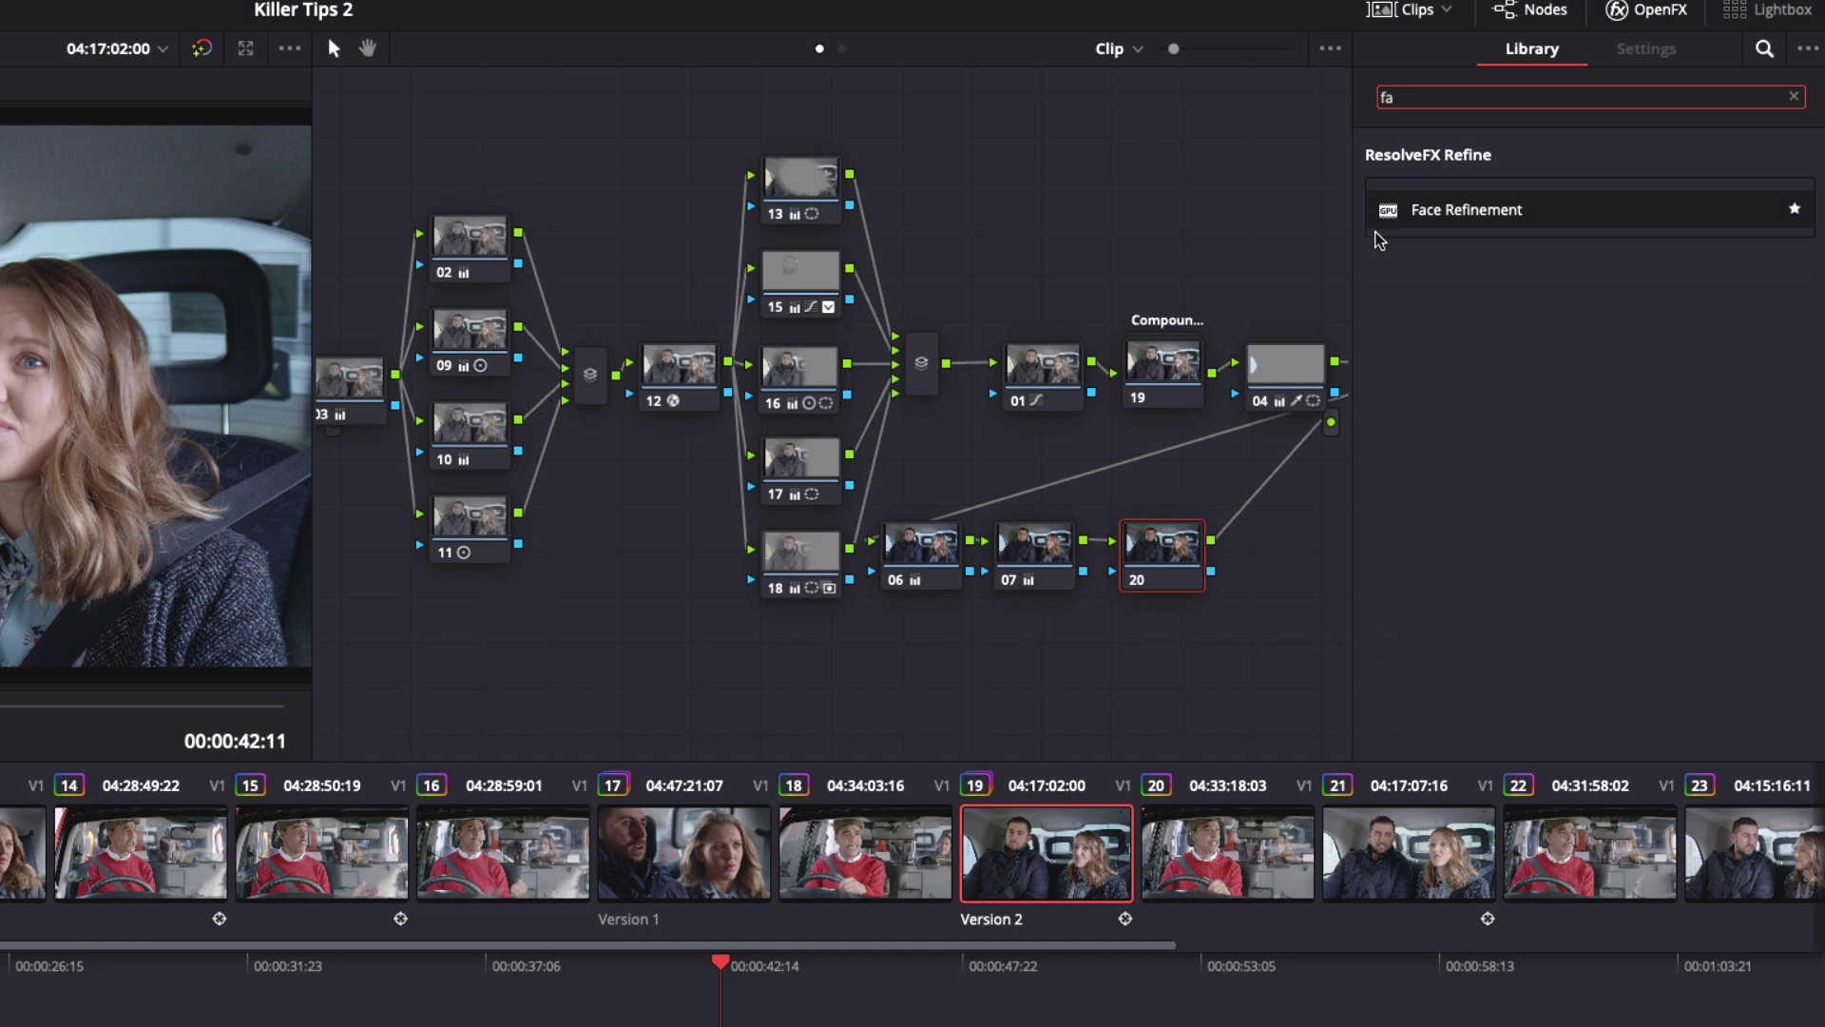
type("c")
left_click(1451, 210)
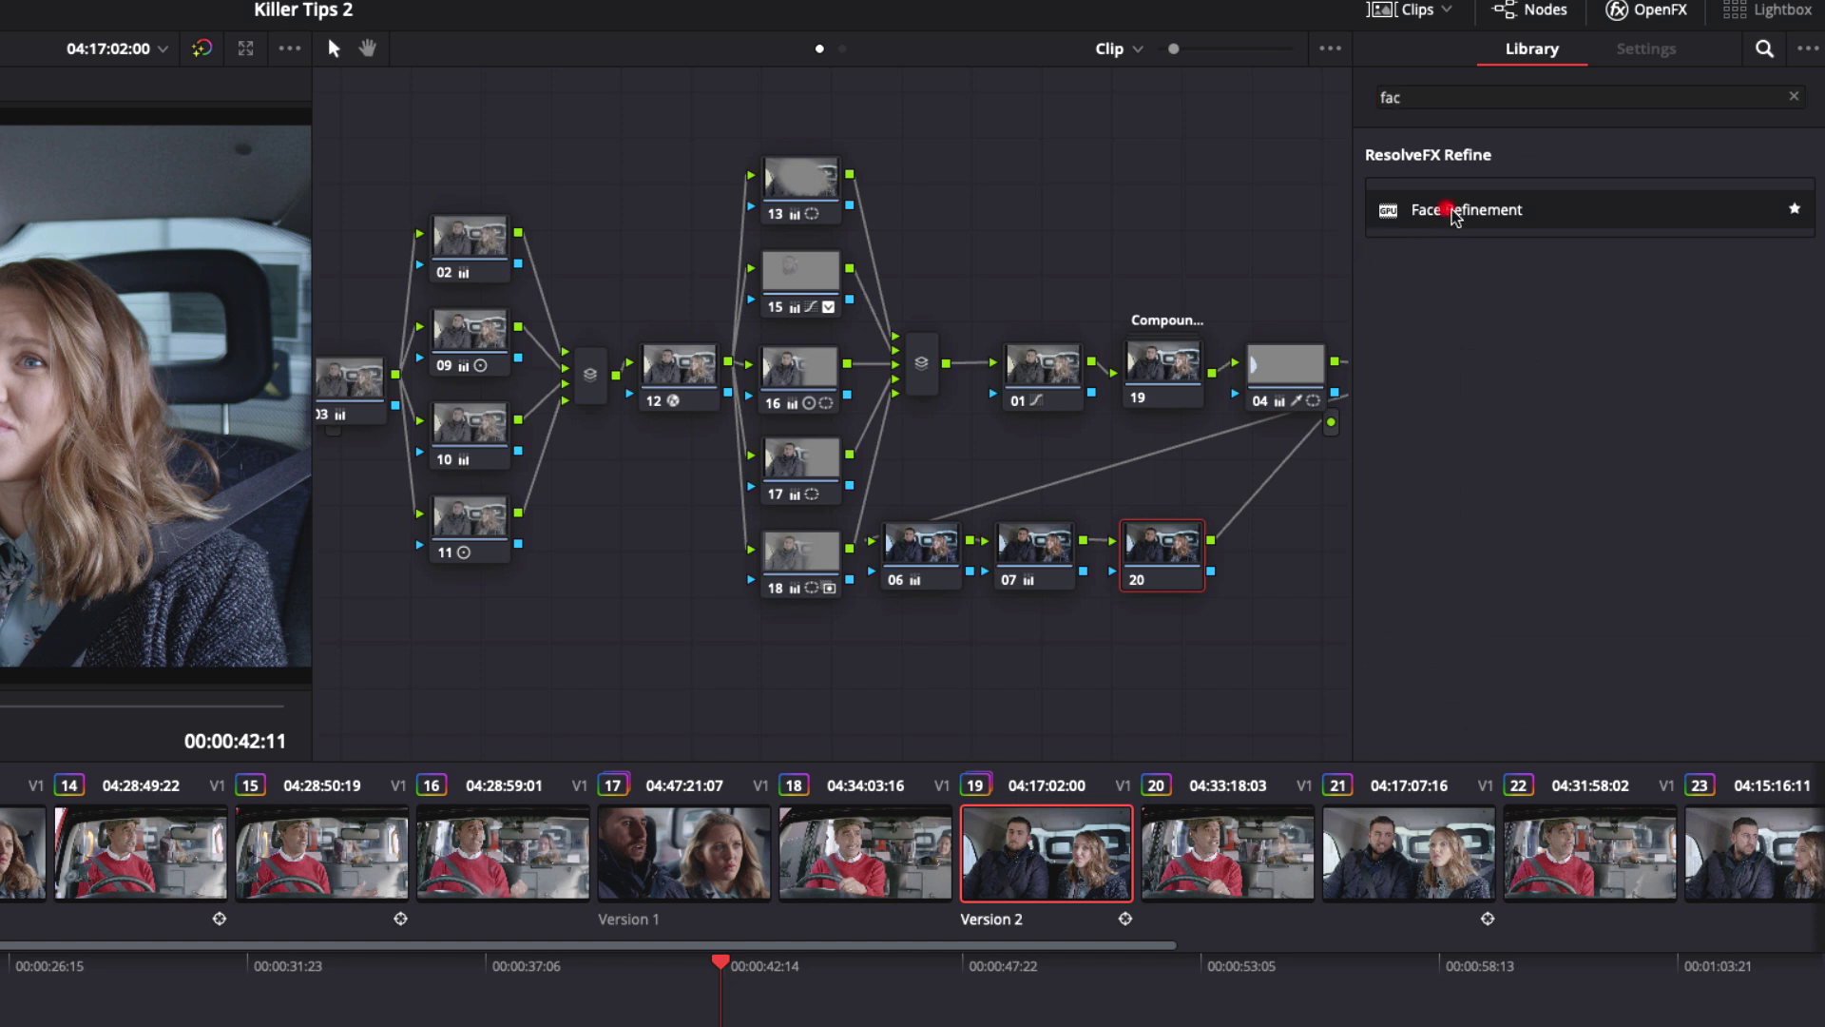
left_click_drag(1452, 210, 1168, 542)
left_click(1794, 96)
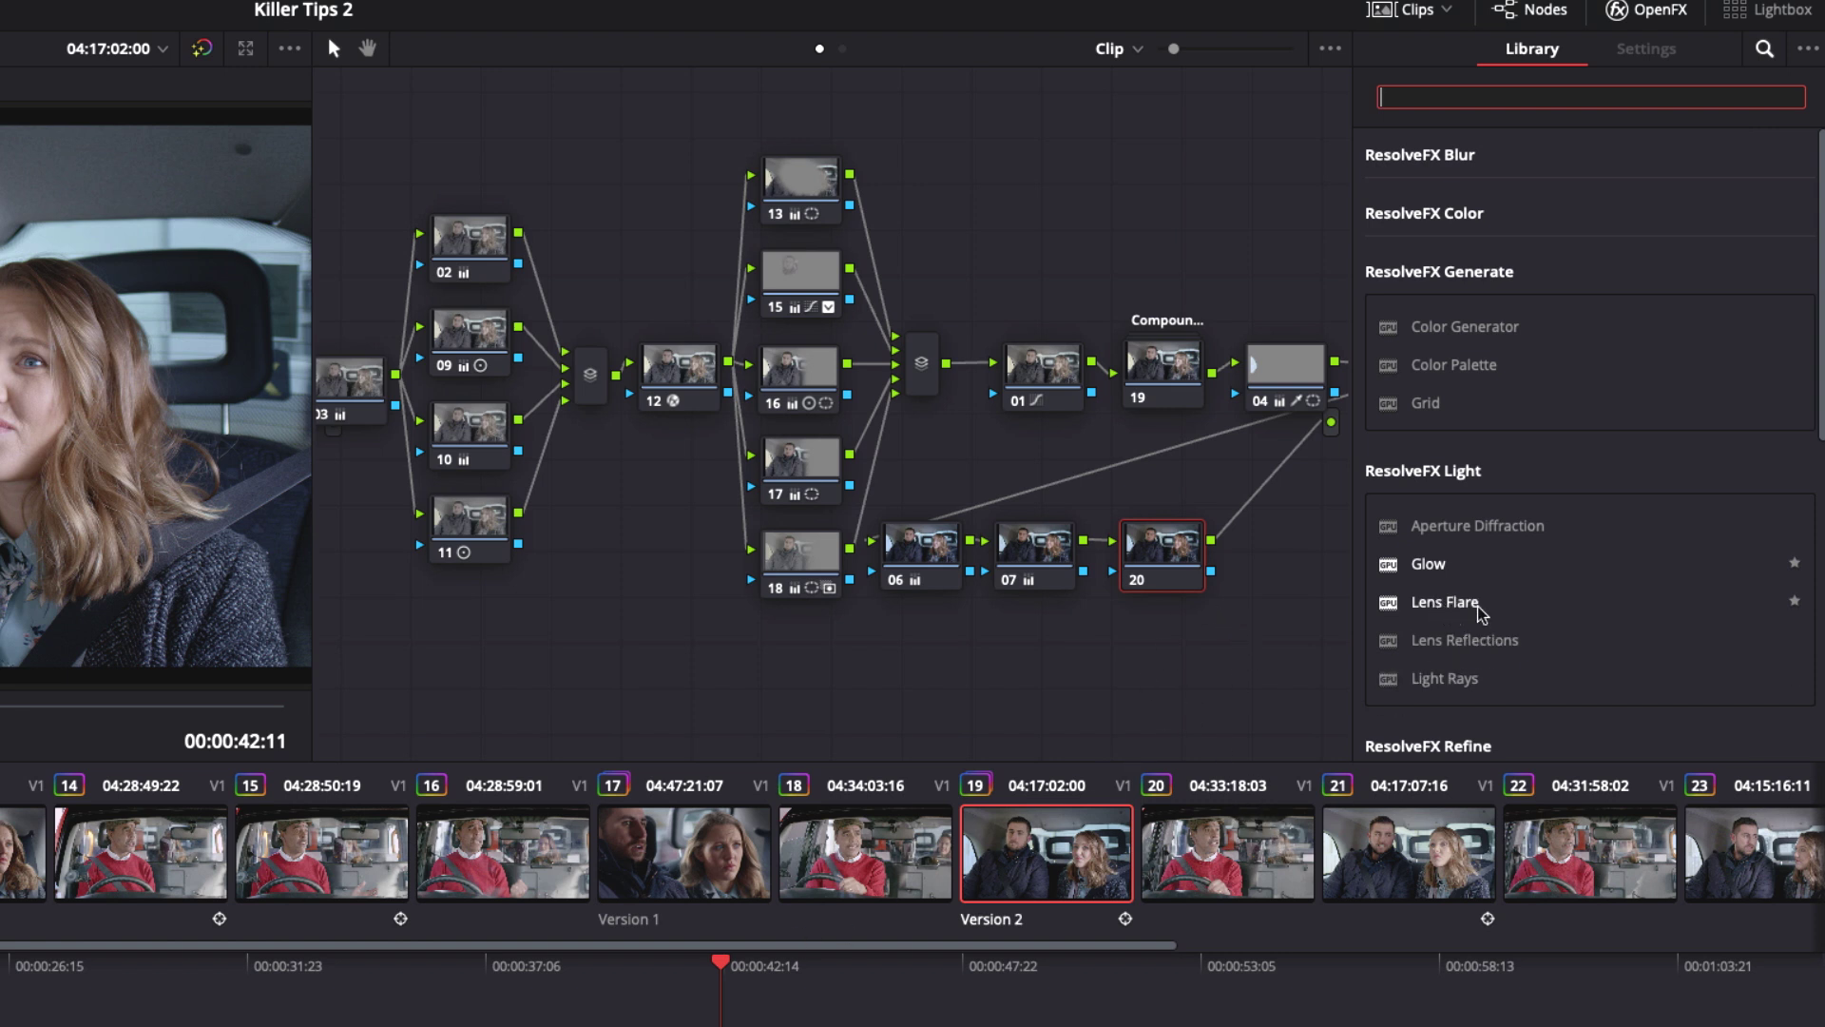
Step: Mark the Lens Flare effect as a favorite and filter the effects library to Favorites
left_click(1794, 602)
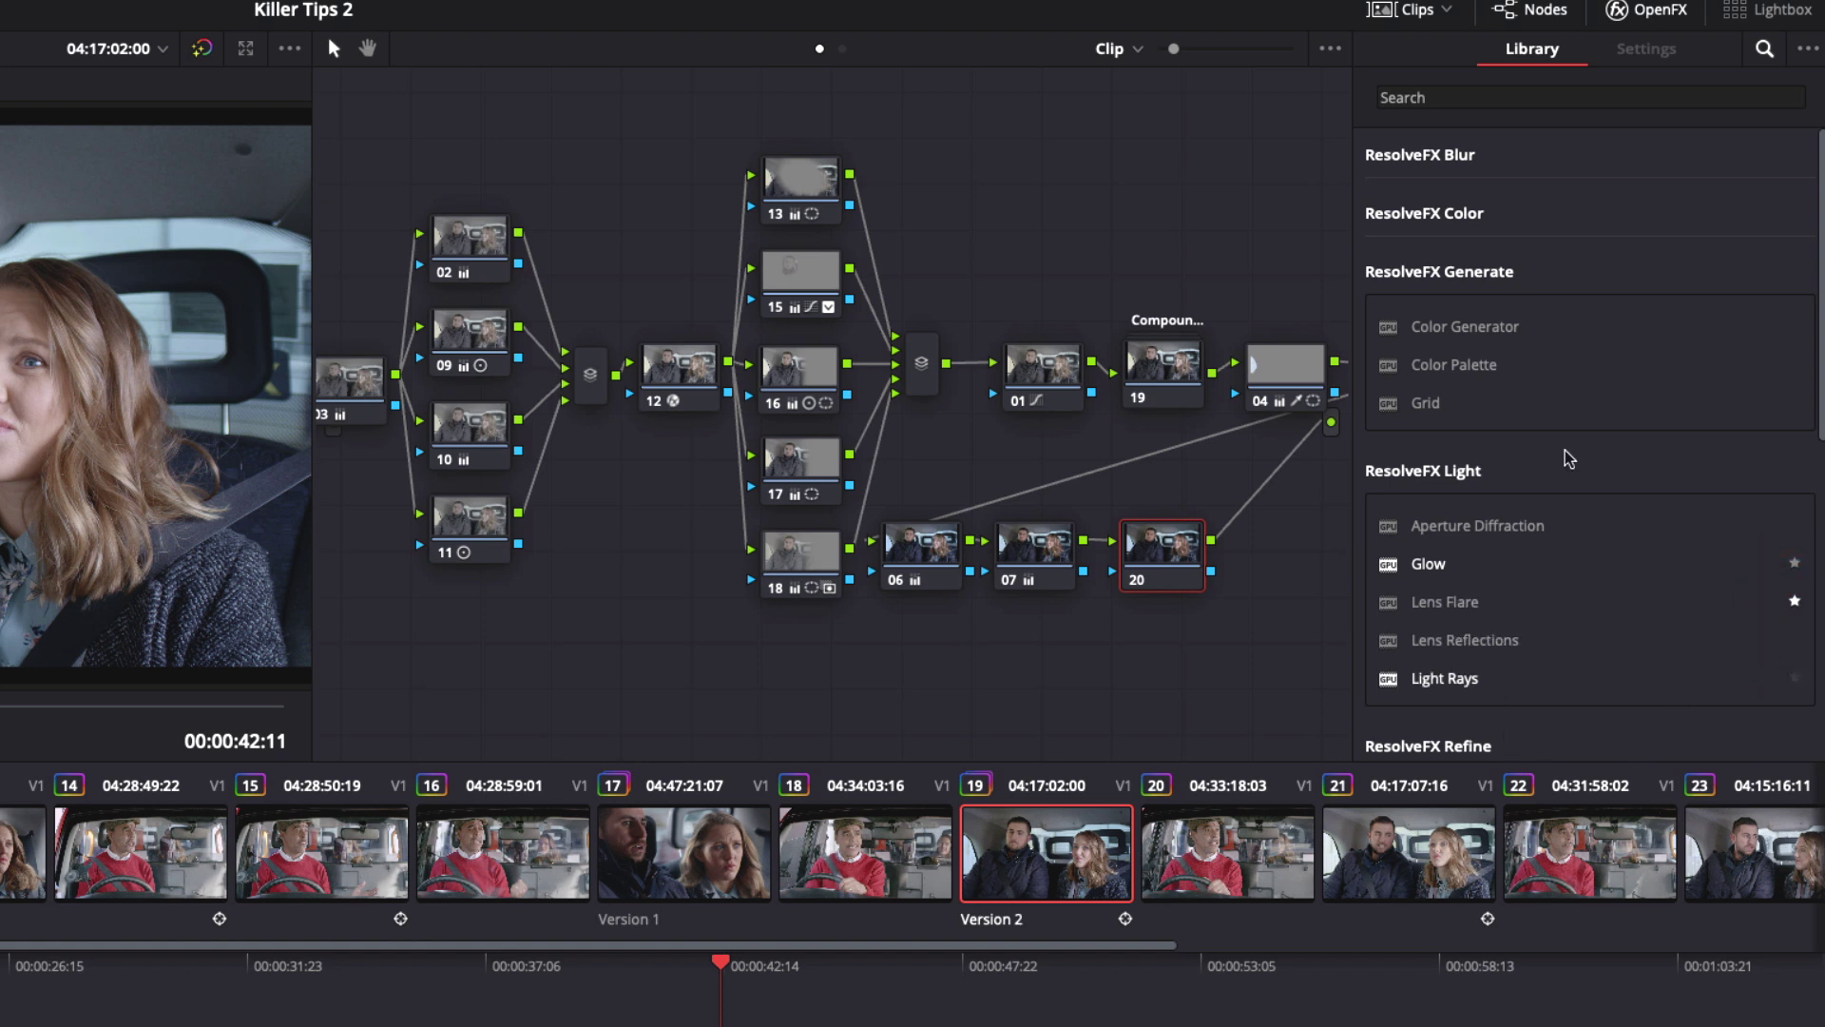
left_click(1808, 48)
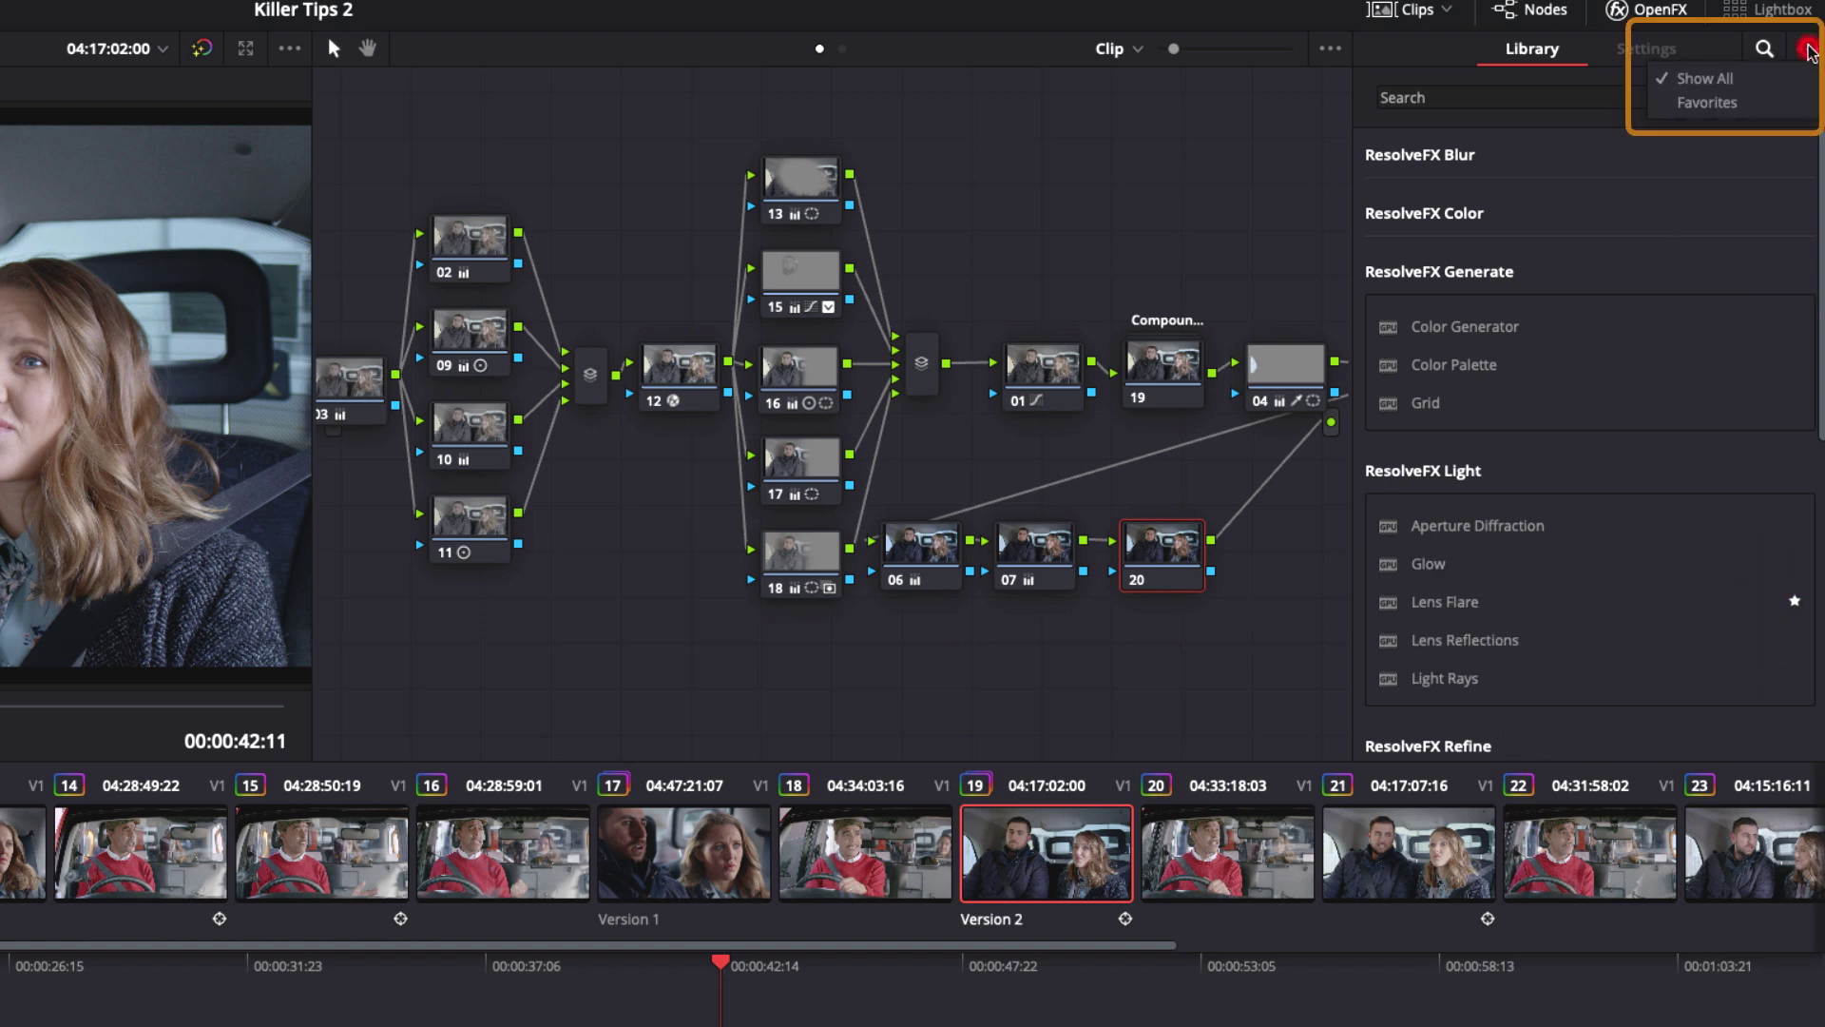
left_click(1708, 105)
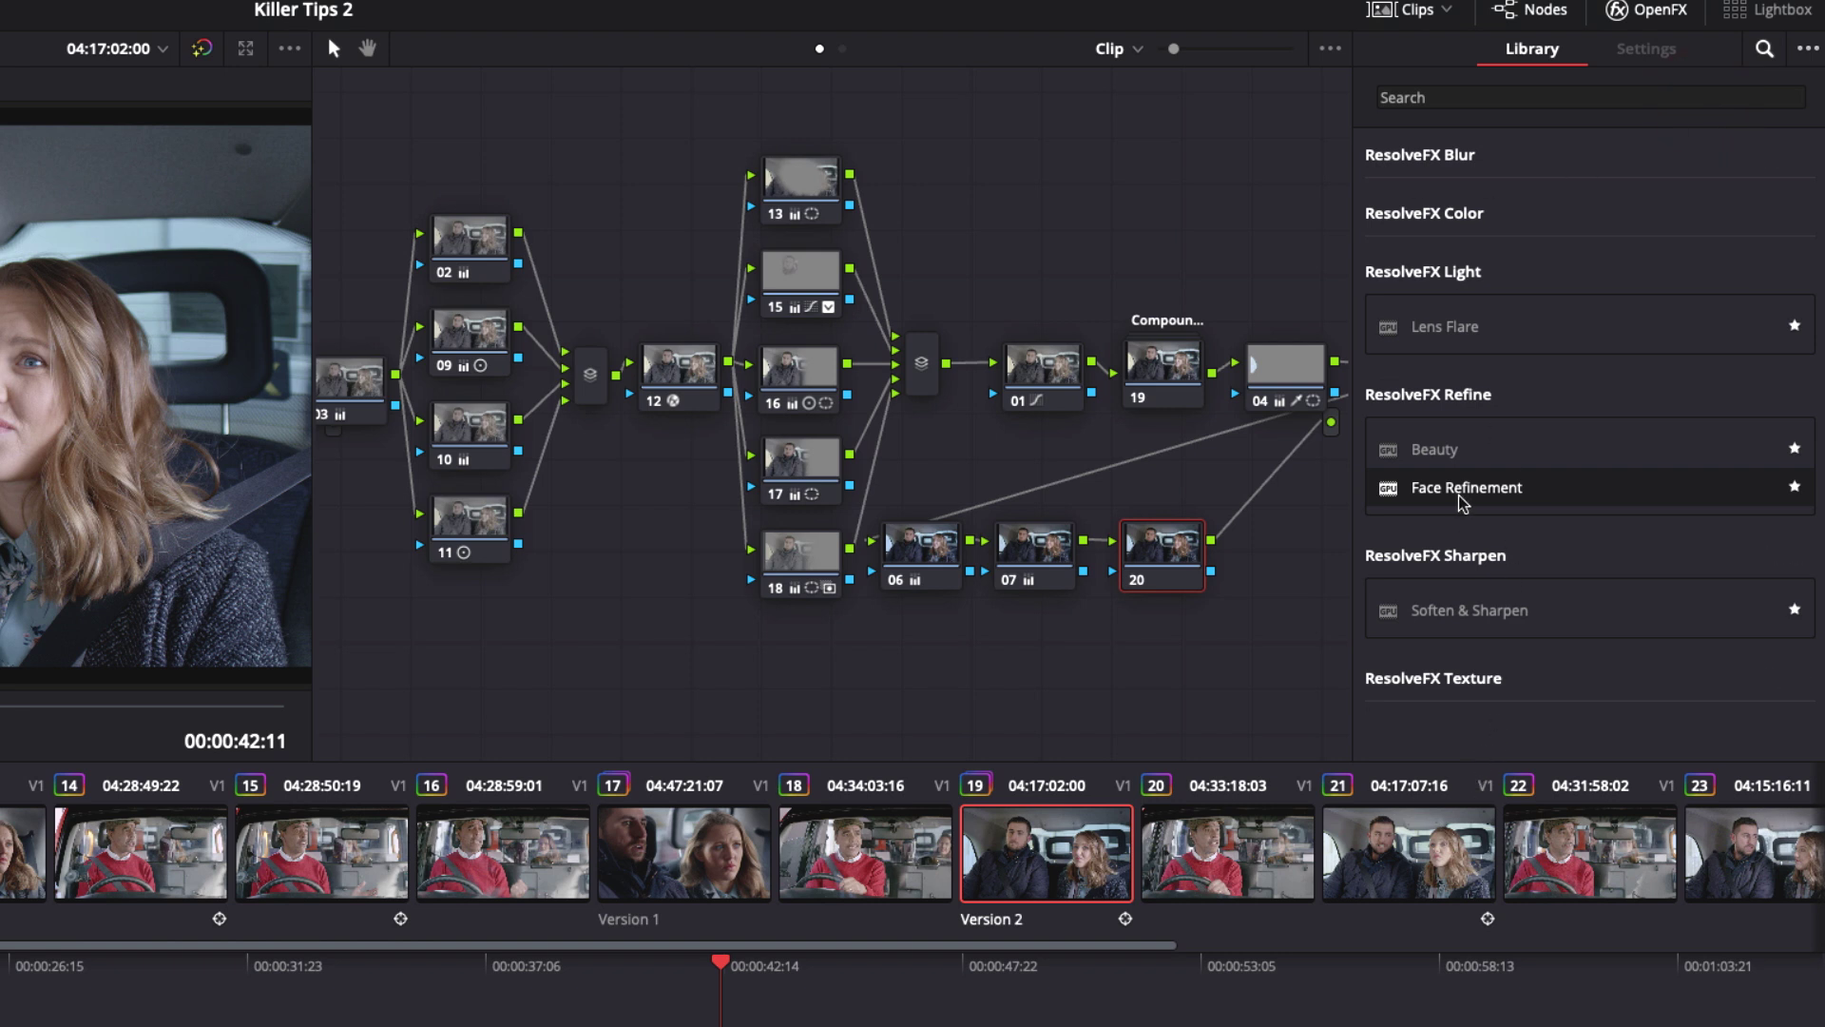
Step: Apply Face Refinement to node 20 and analyze the clip with the woman's face as the target
left_click_drag(1424, 496, 1164, 556)
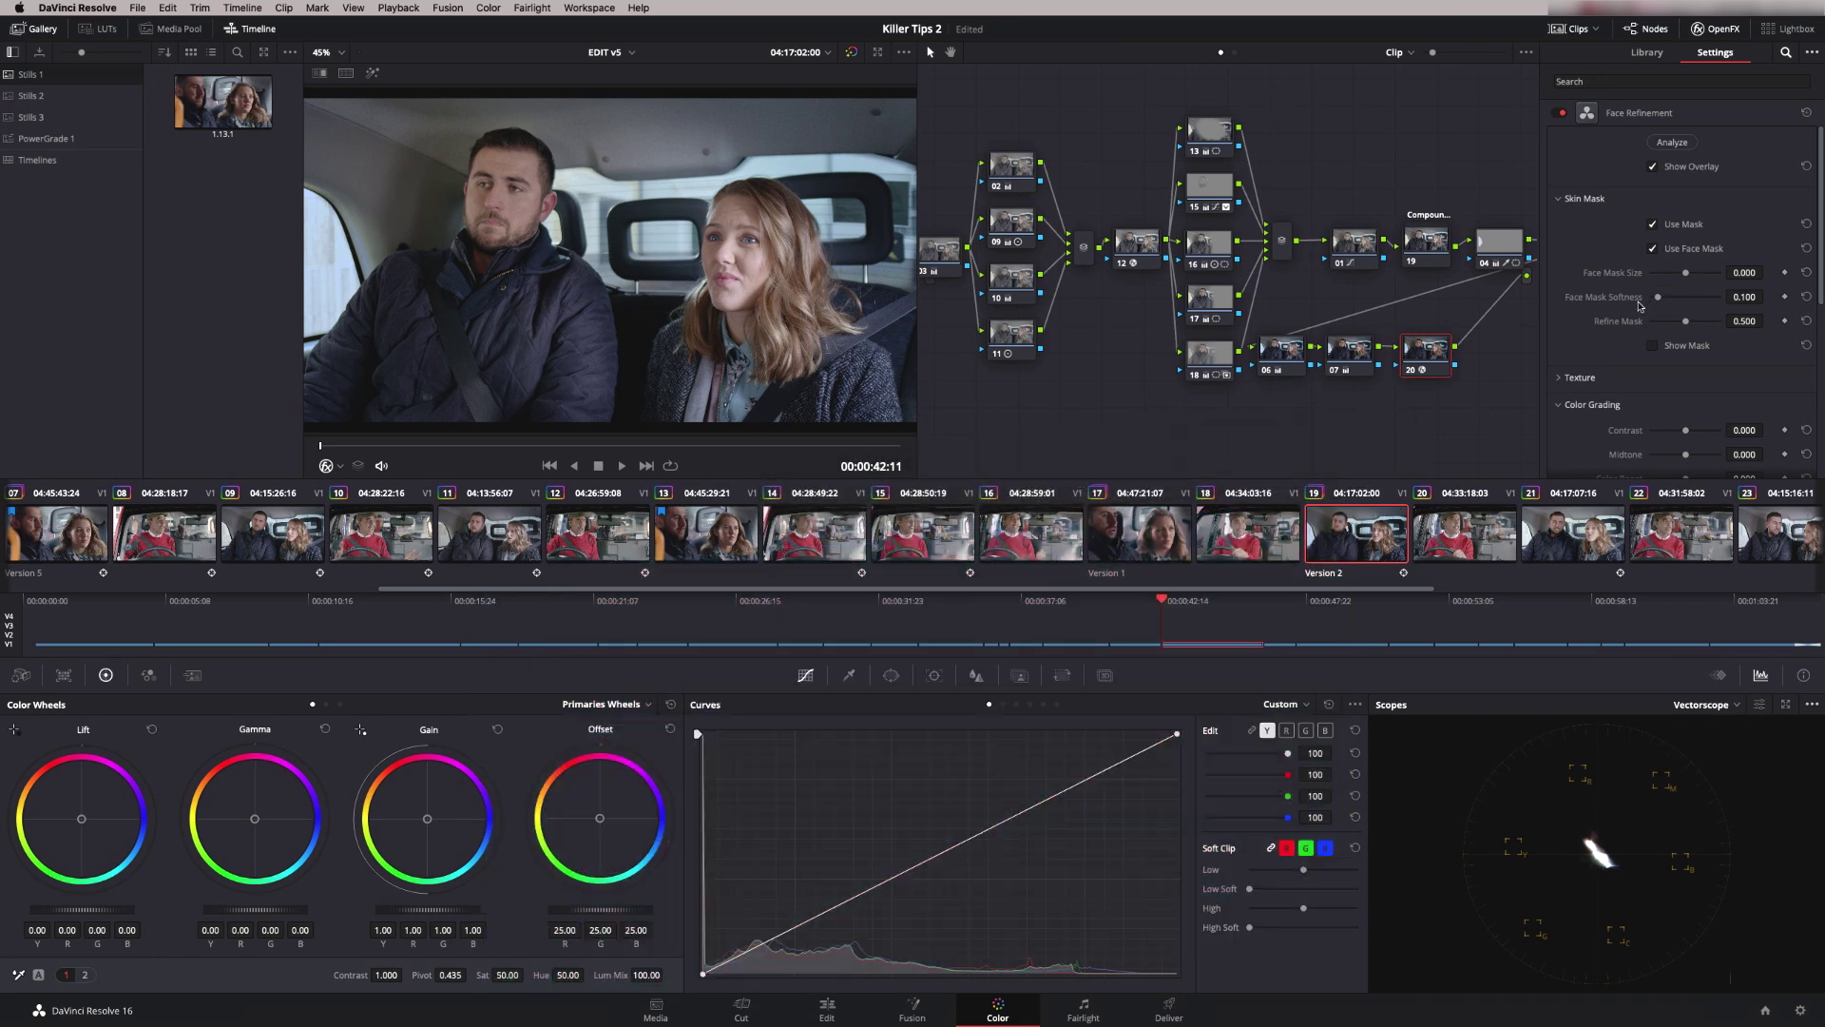
left_click(1672, 142)
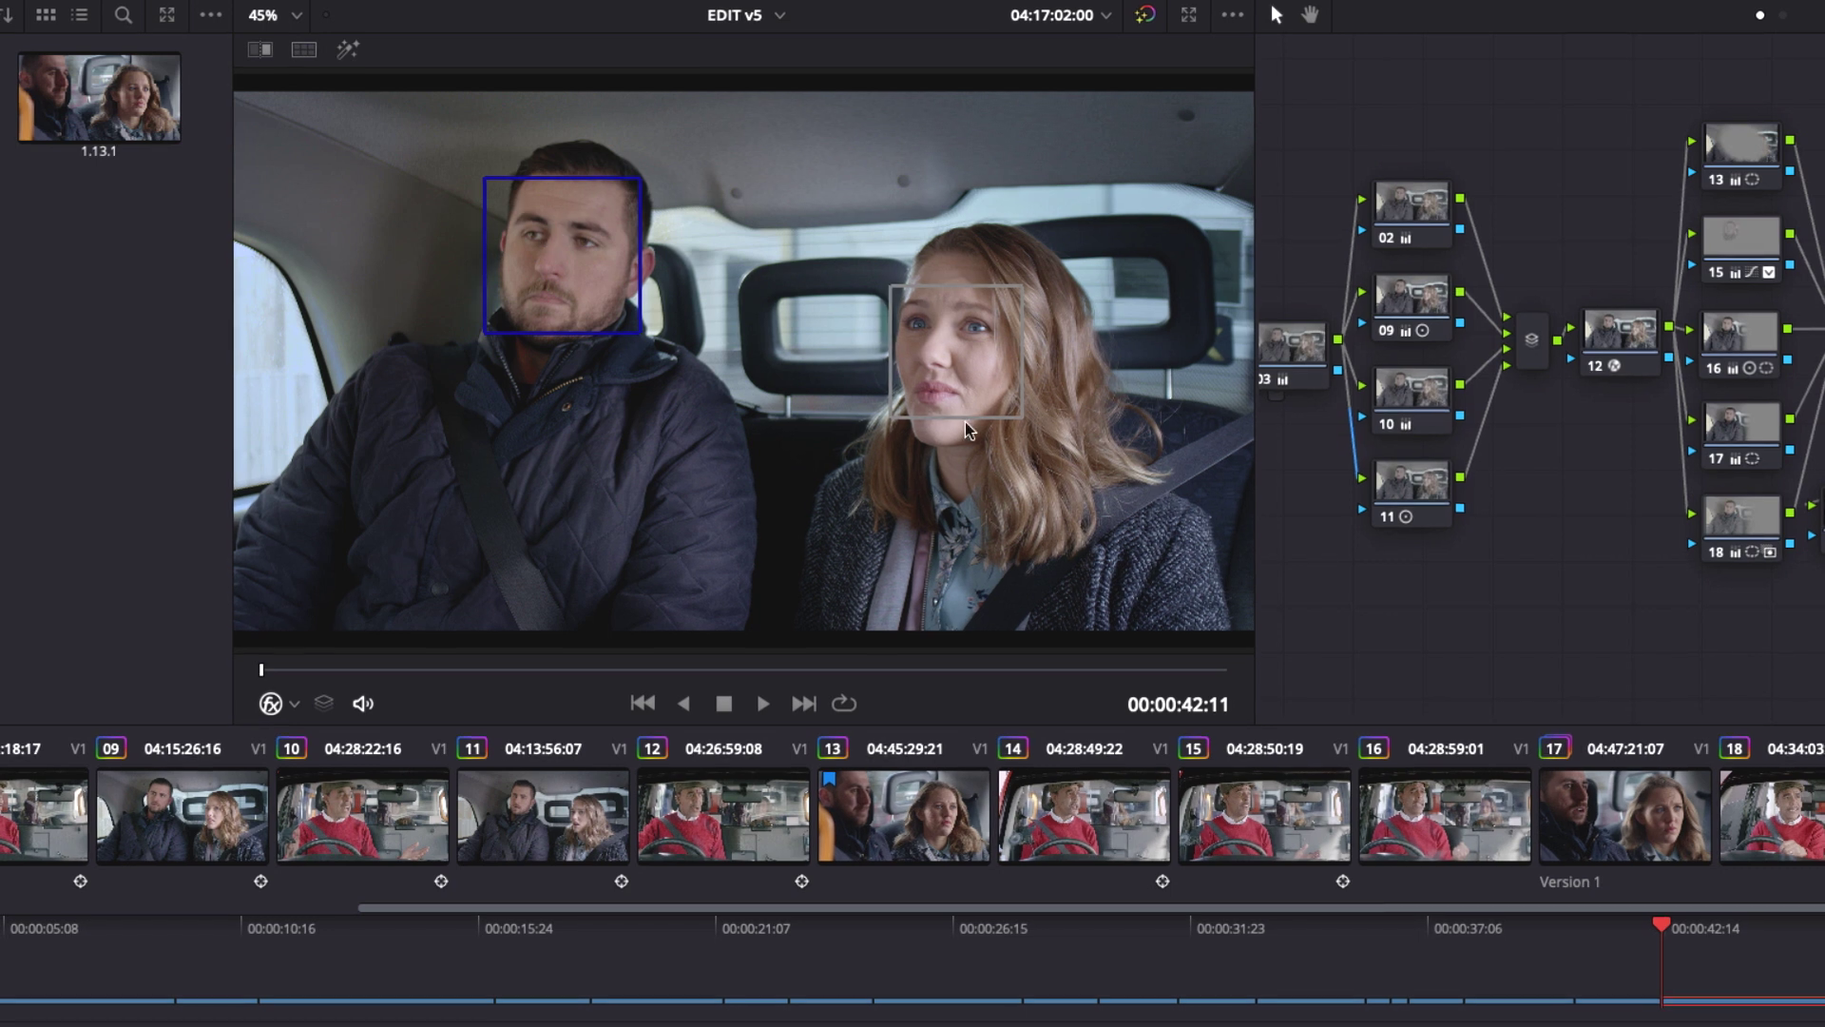
left_click(958, 390)
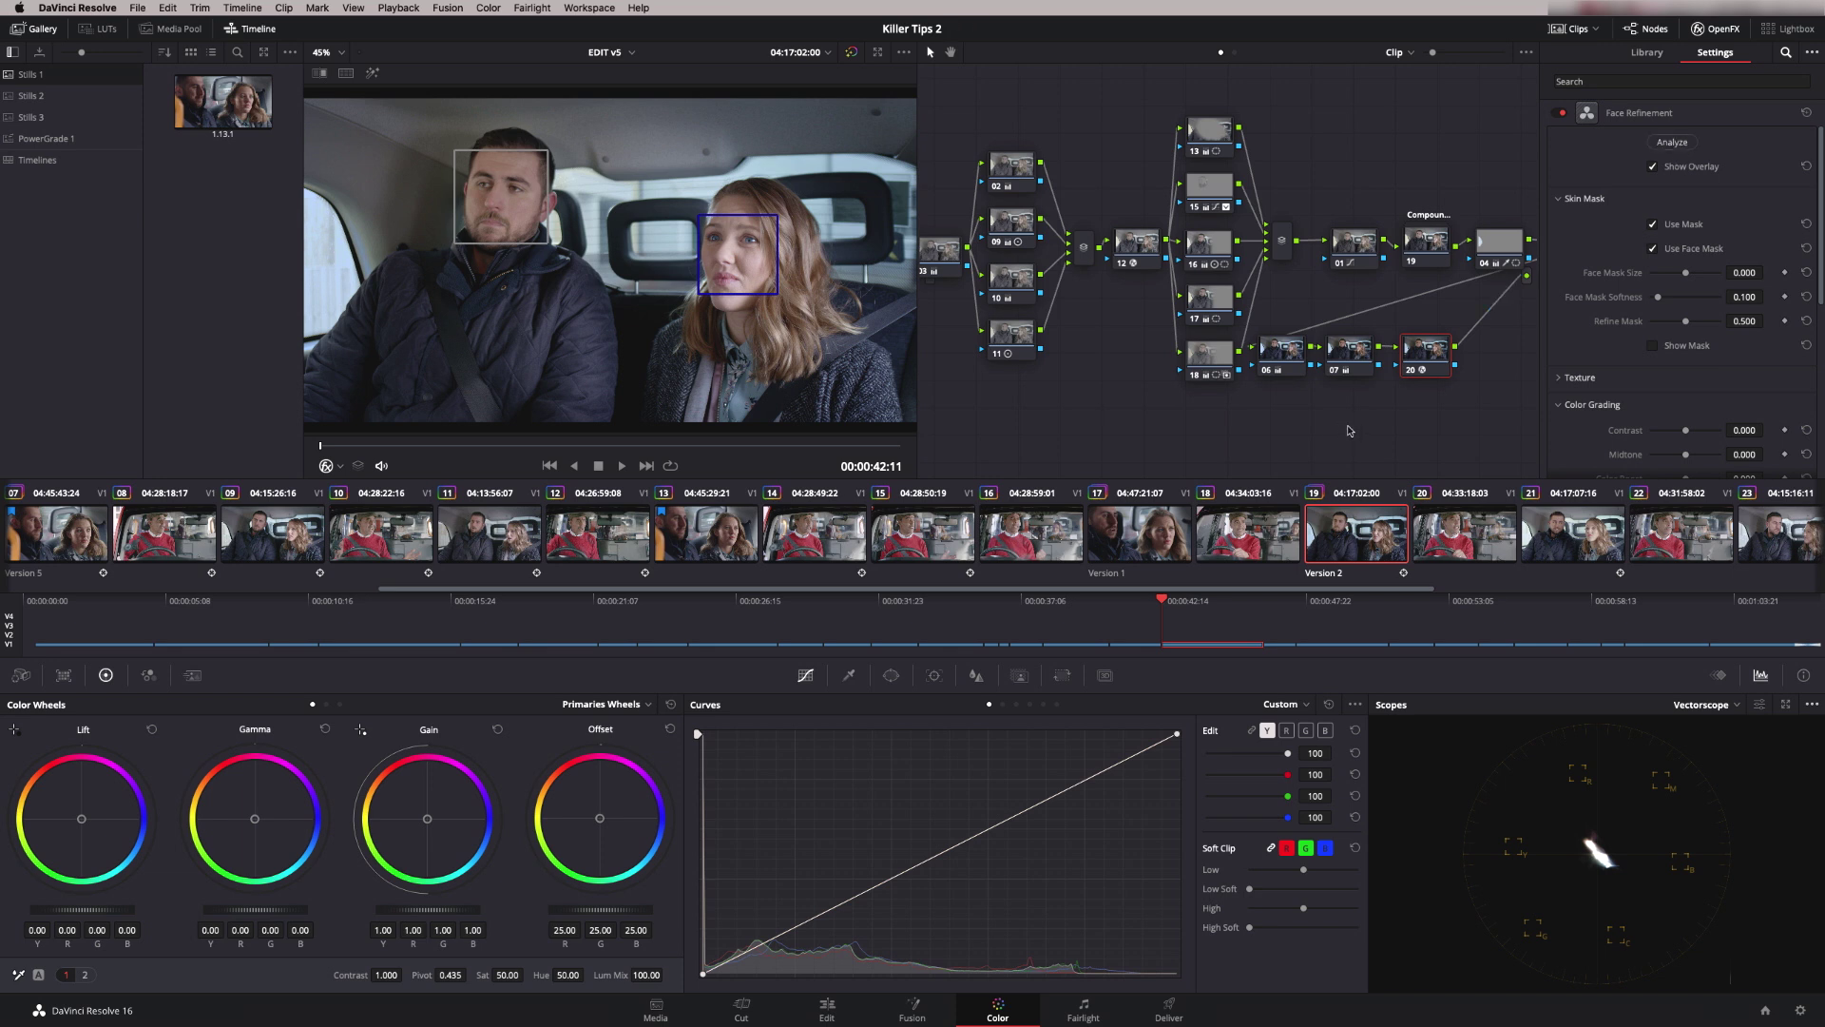
Step: Add a serial node with Face Refinement at the end of clip 13's node tree and run its face analysis
left_click(704, 538)
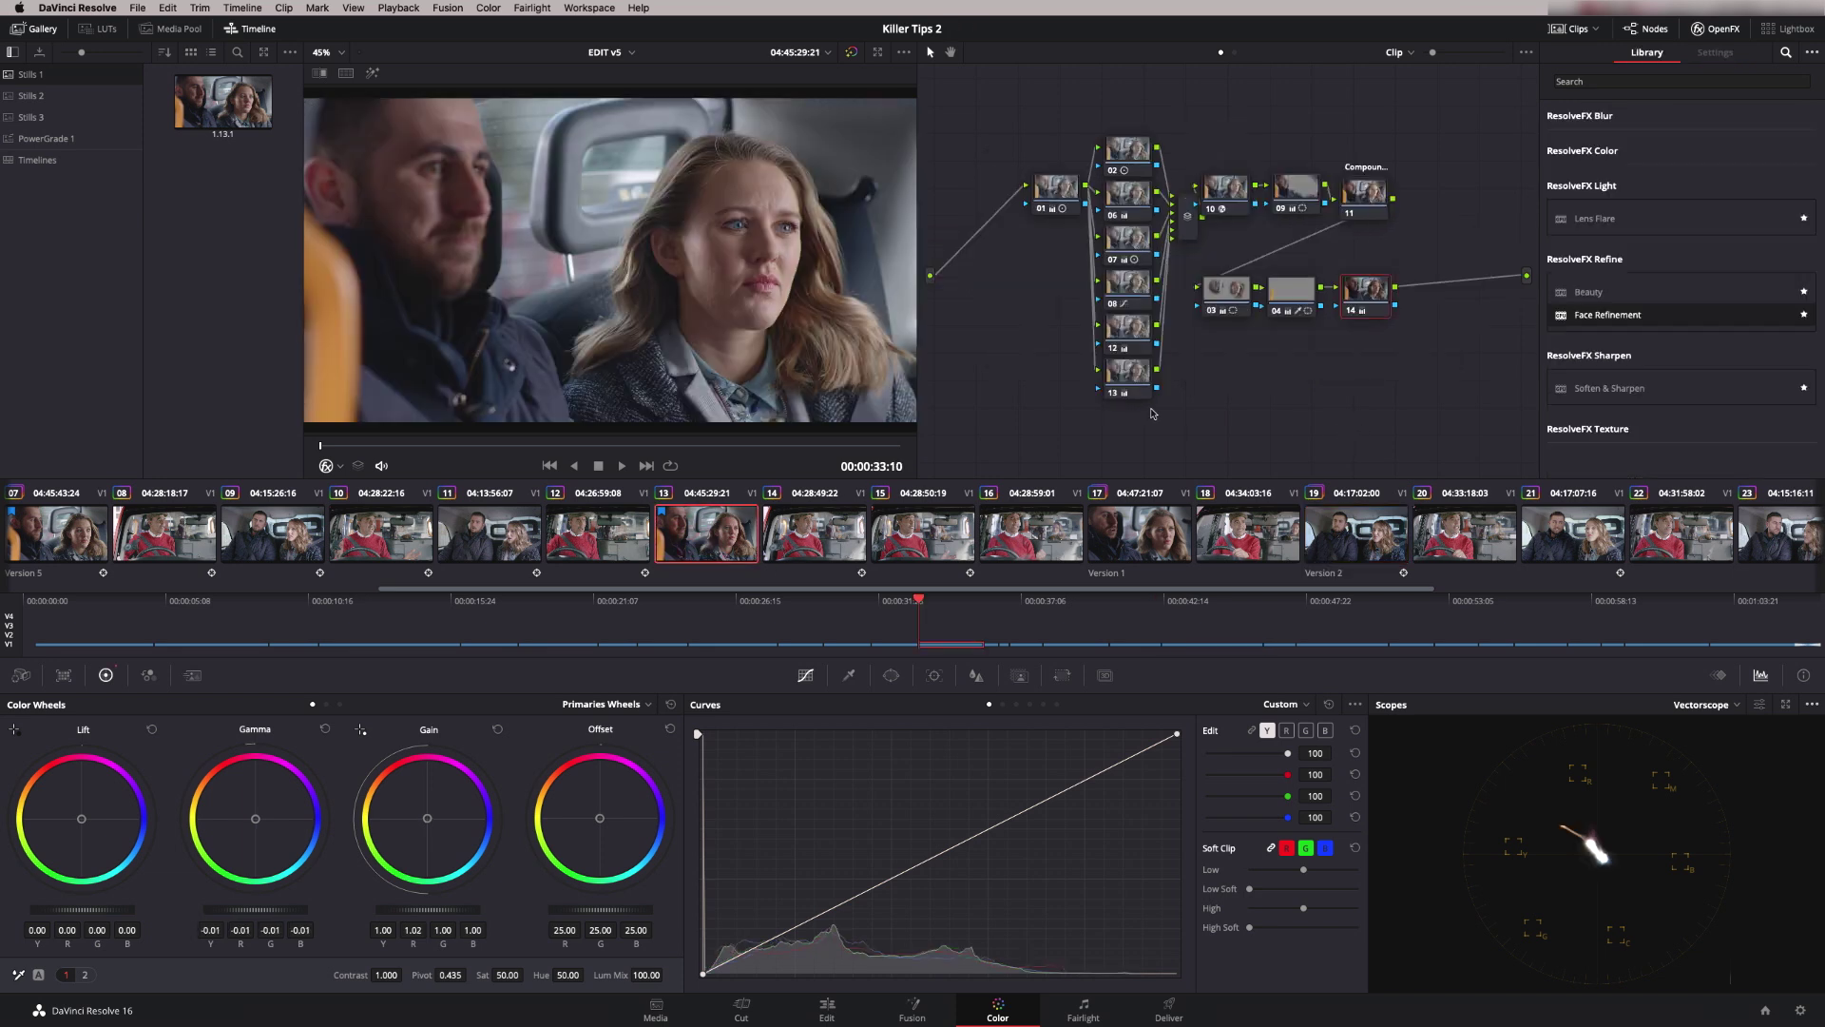
key("alt+s")
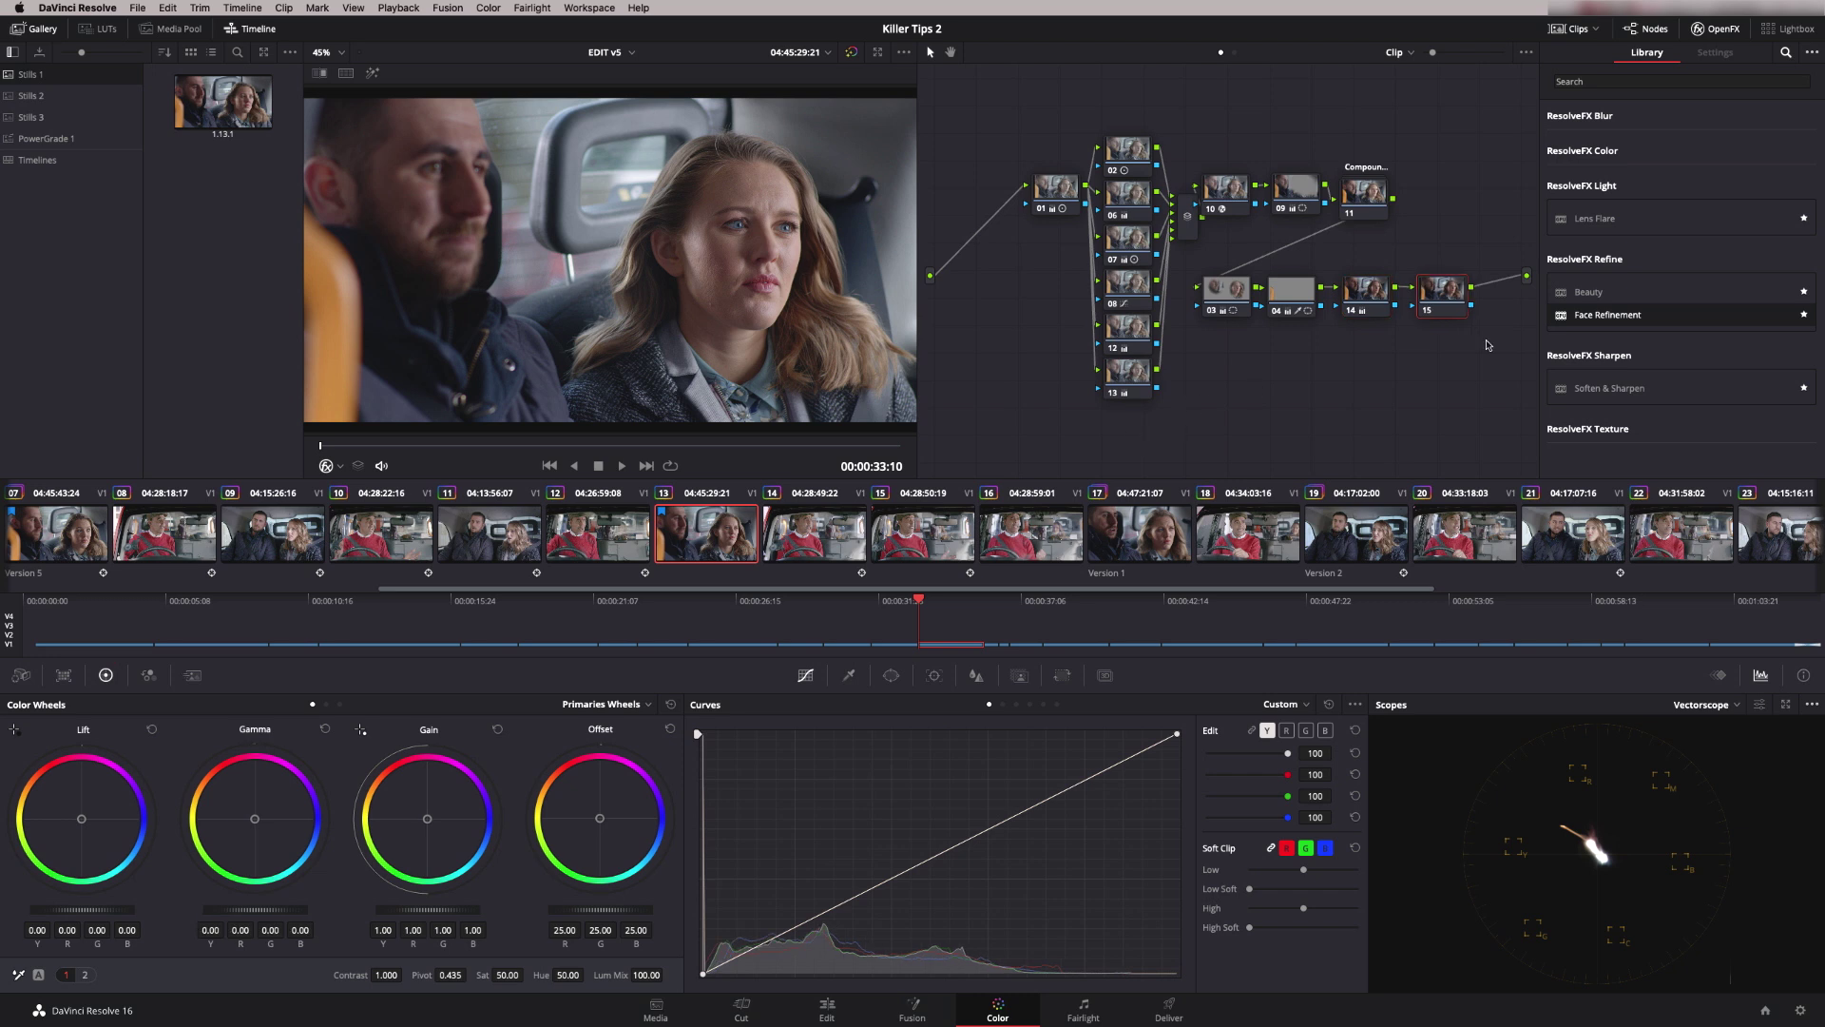
left_click_drag(1575, 324, 1469, 295)
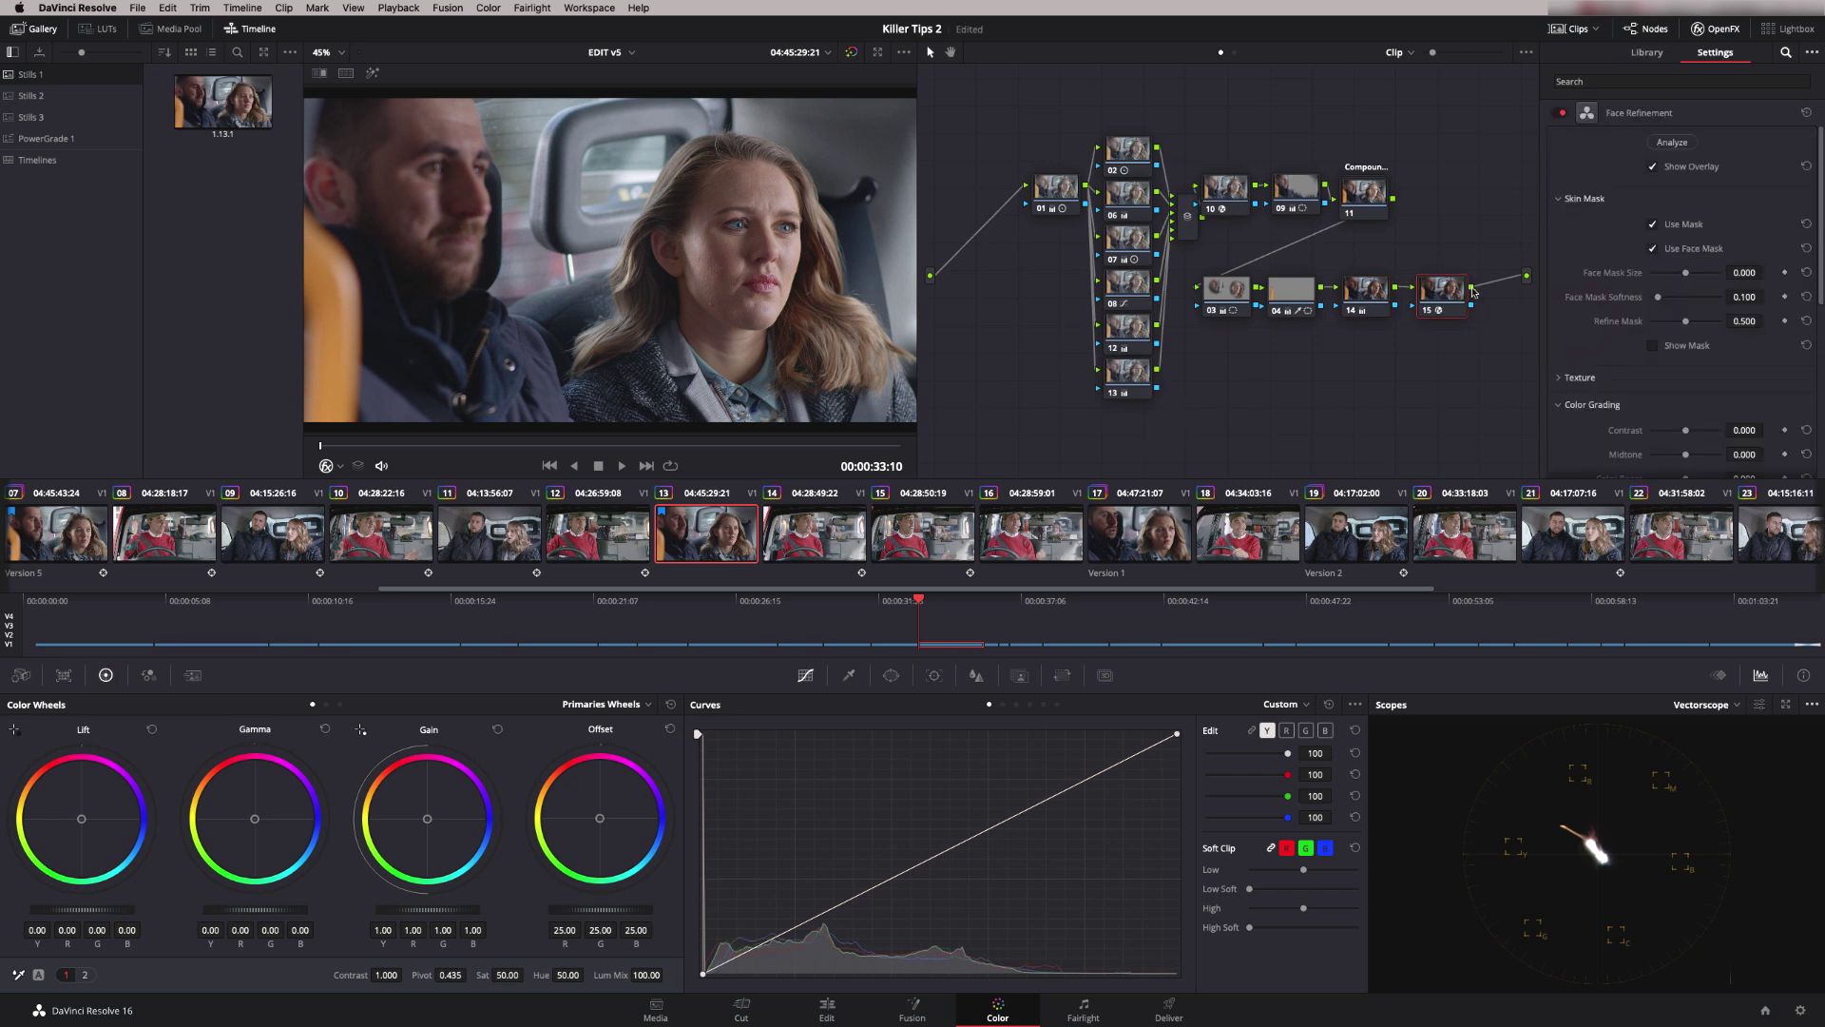
left_click(1673, 143)
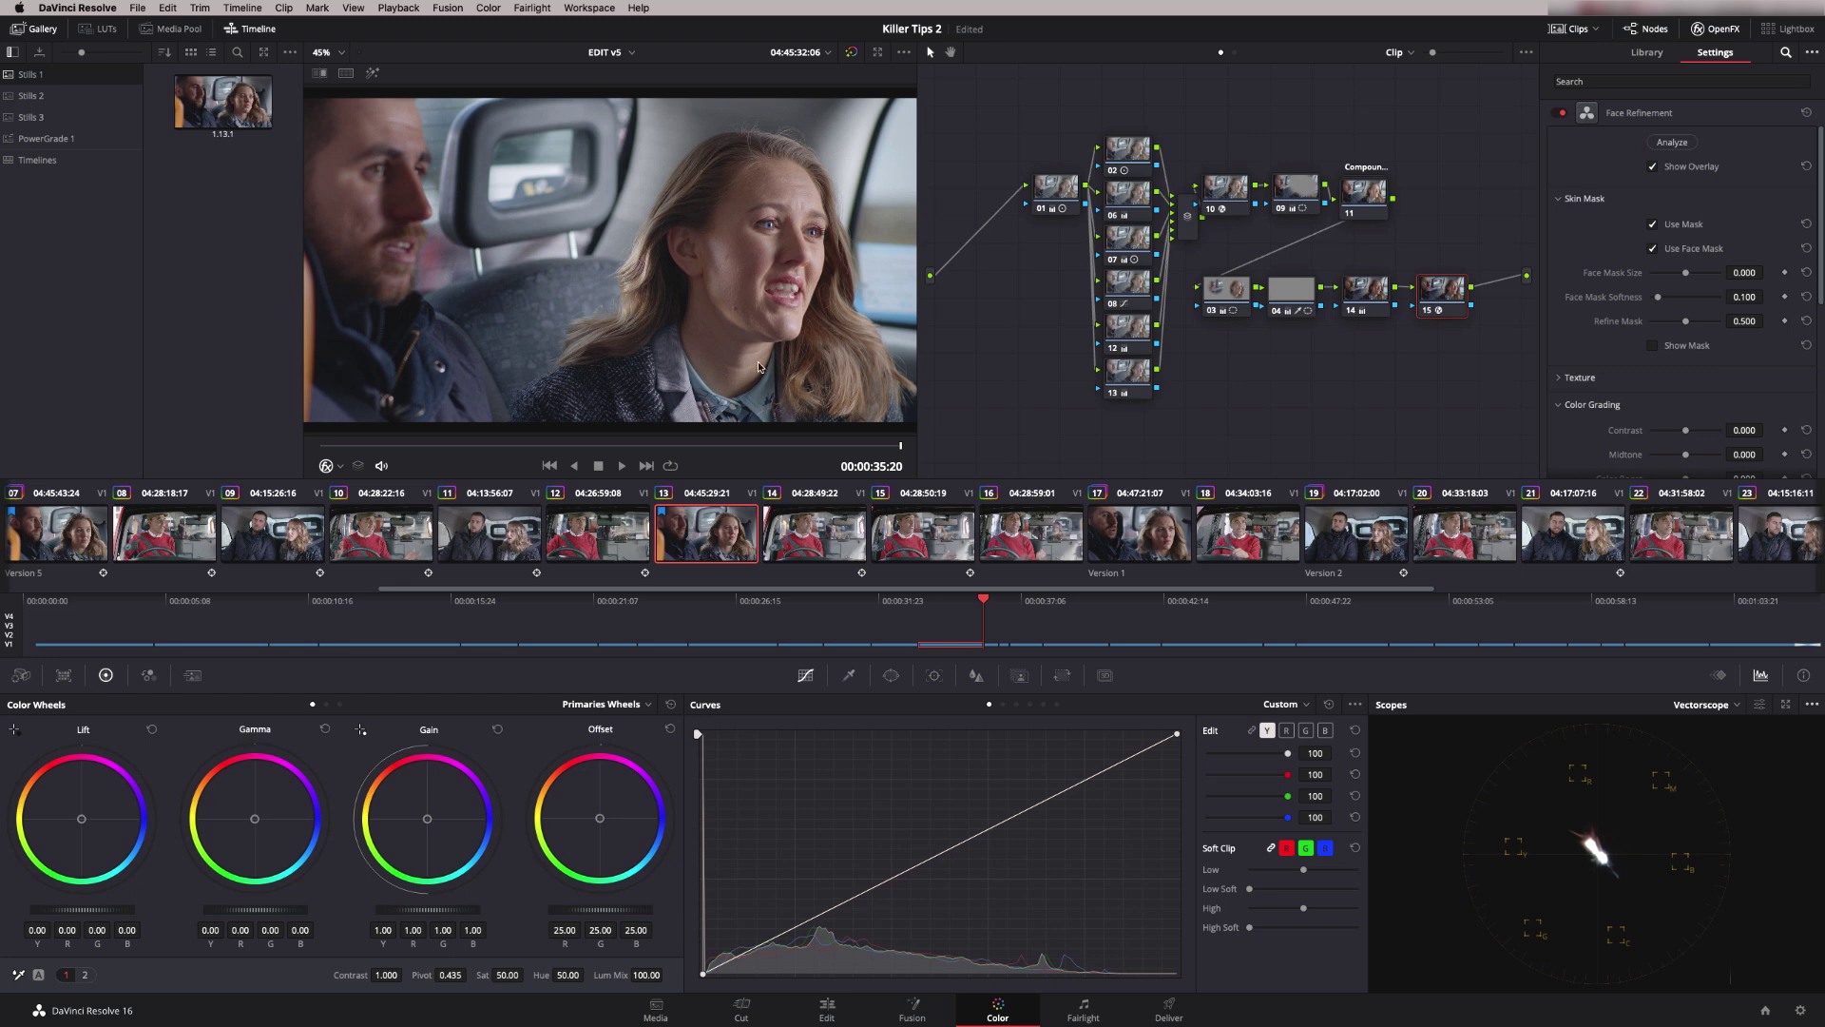
Step: Enlarge and reframe the woman with Input Sizing: zoom 1.381, tilt -80.500 and pan -410.000
left_click(1062, 675)
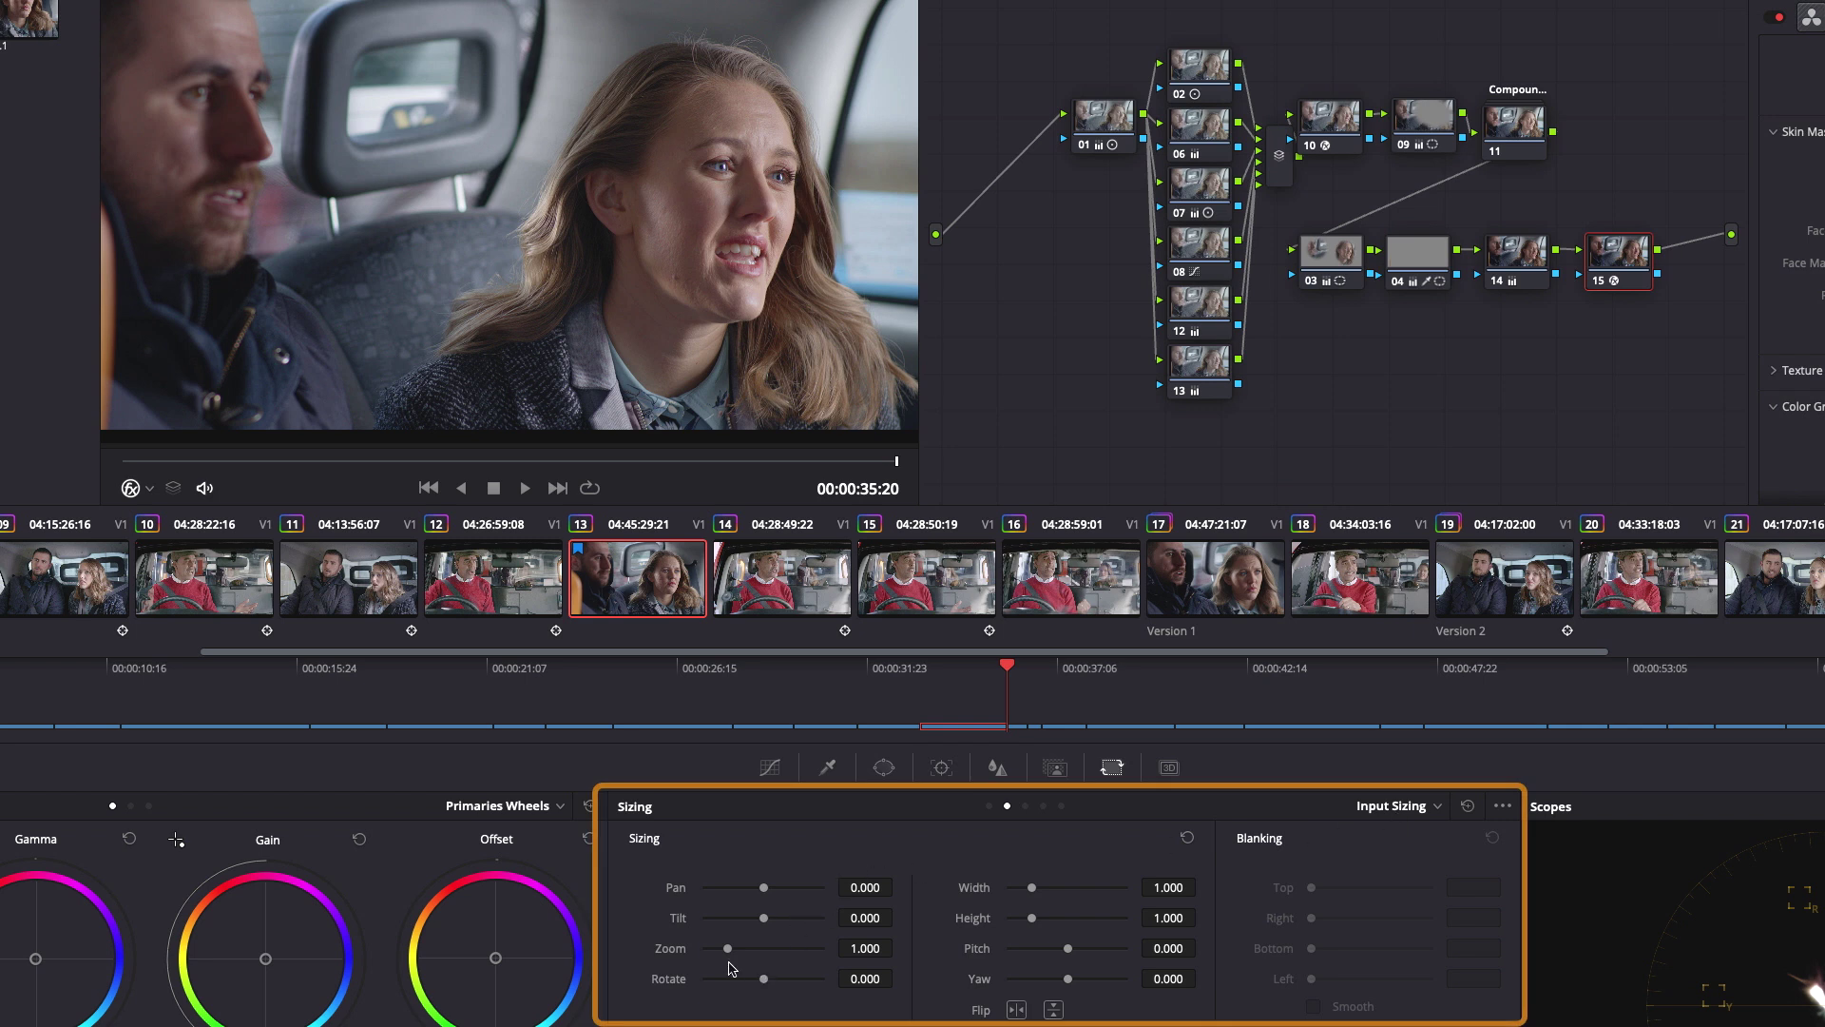
left_click_drag(730, 948, 751, 949)
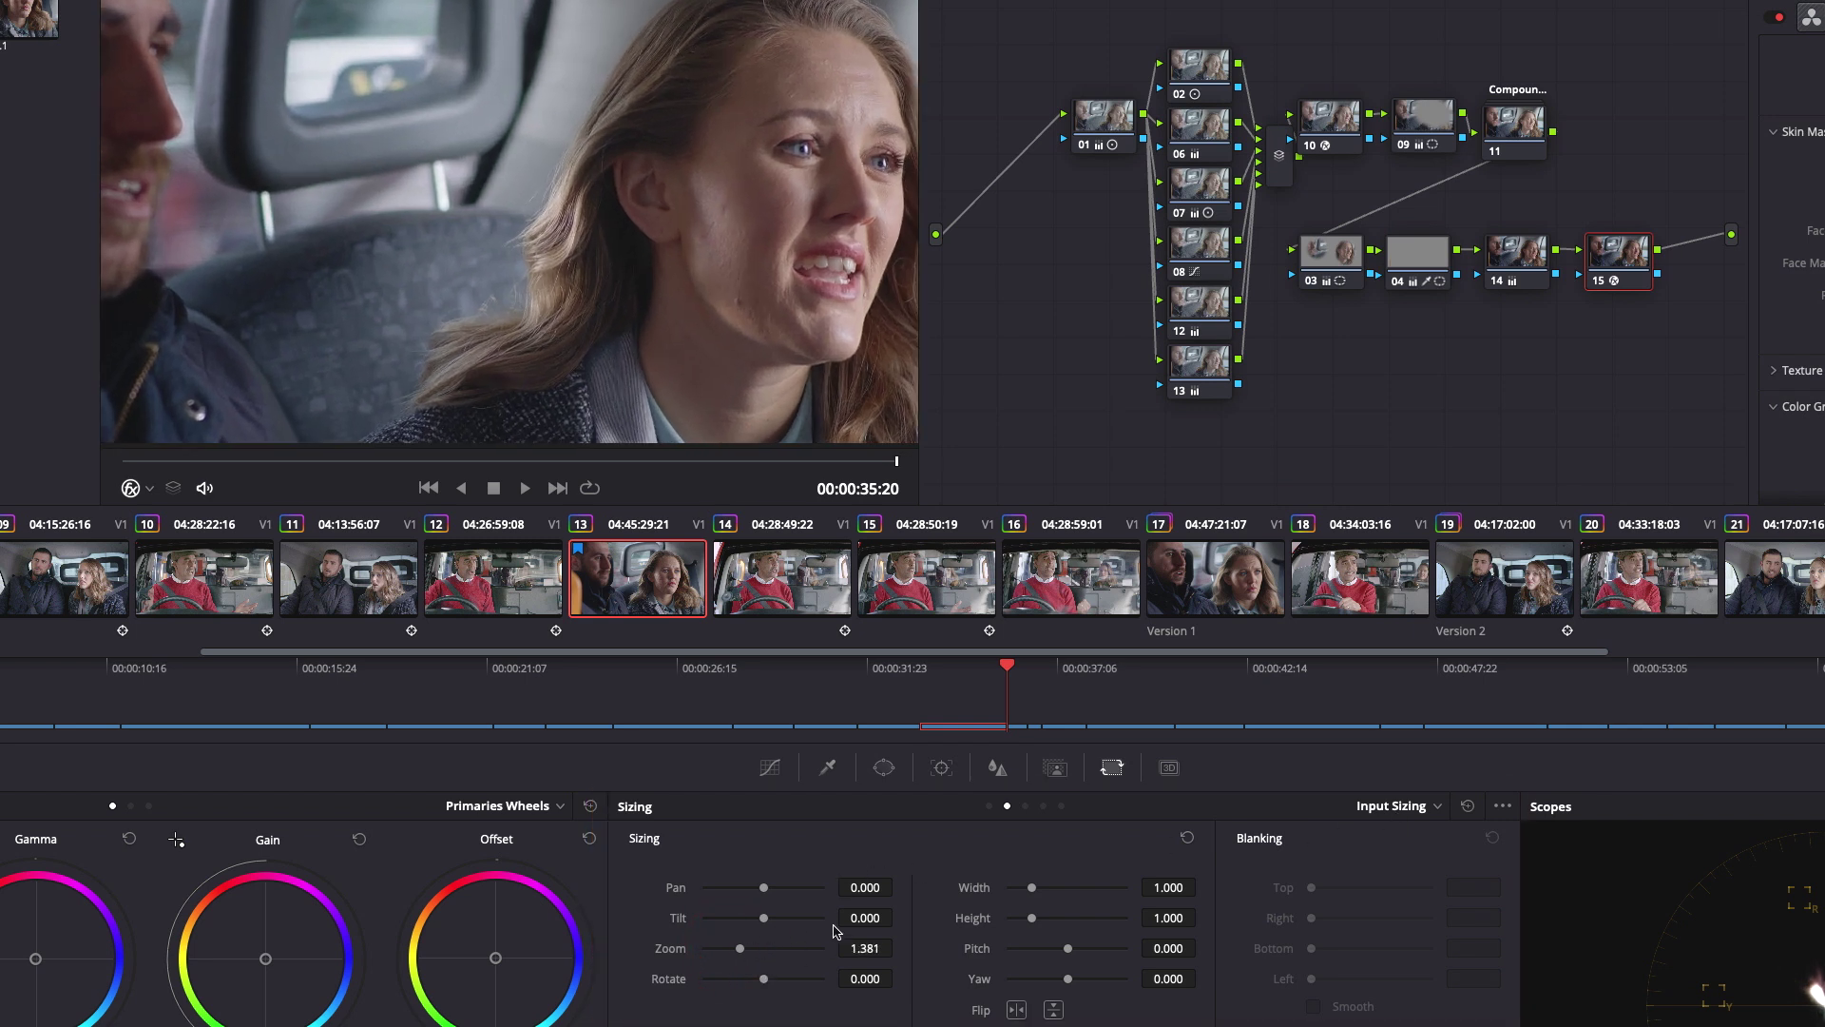
left_click_drag(864, 919, 778, 927)
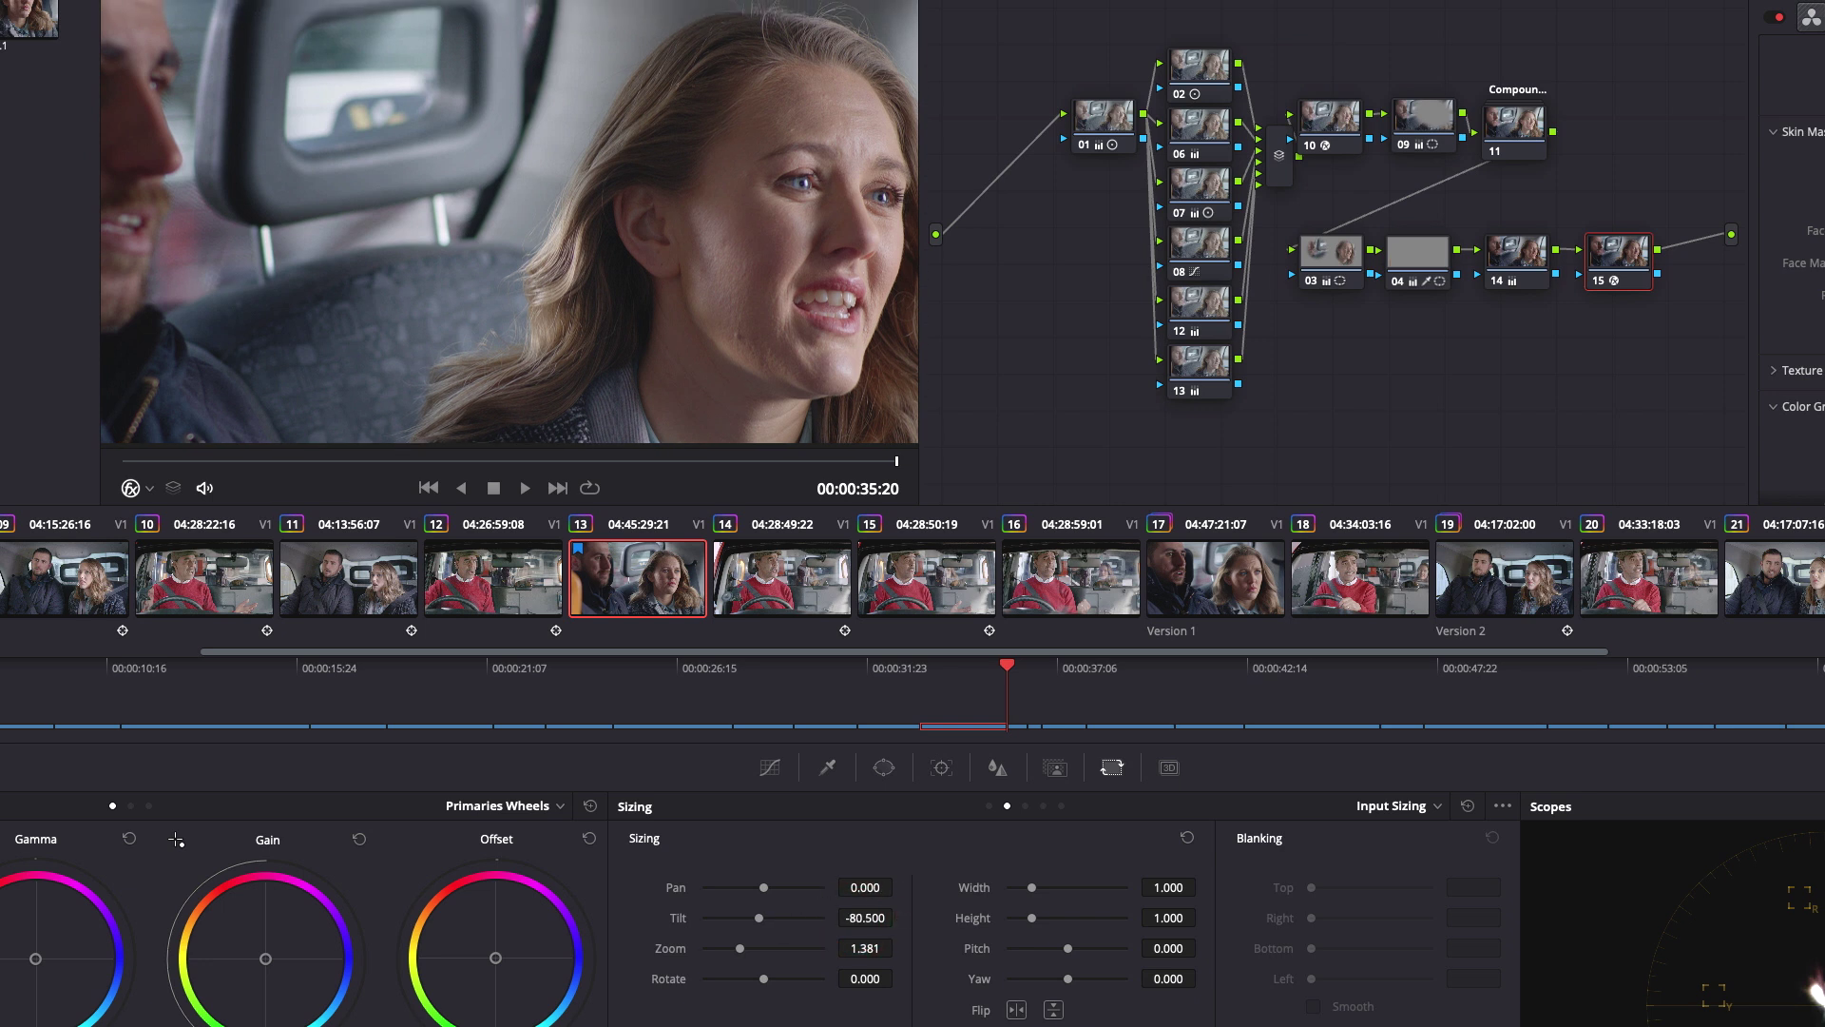
left_click_drag(866, 887, 121, 863)
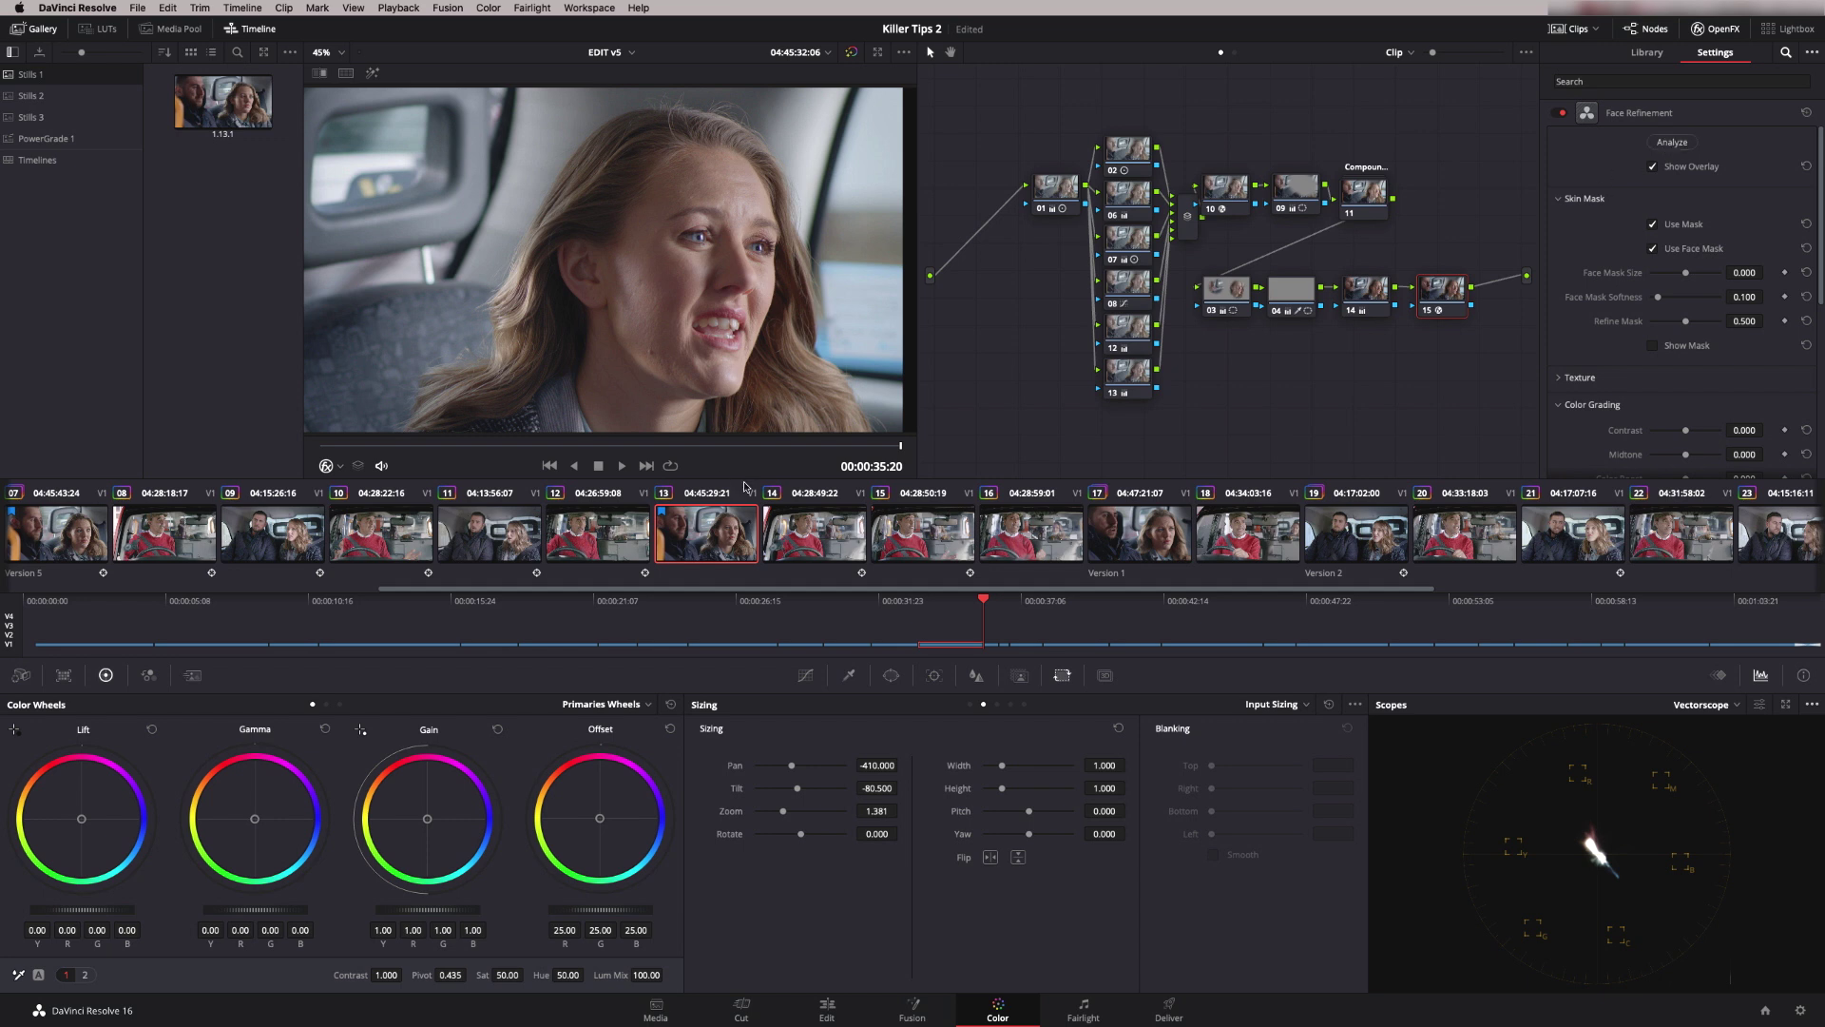
Step: Rerun the Face Refinement analysis from the clip's first frame and reset the input sizing
key("Up")
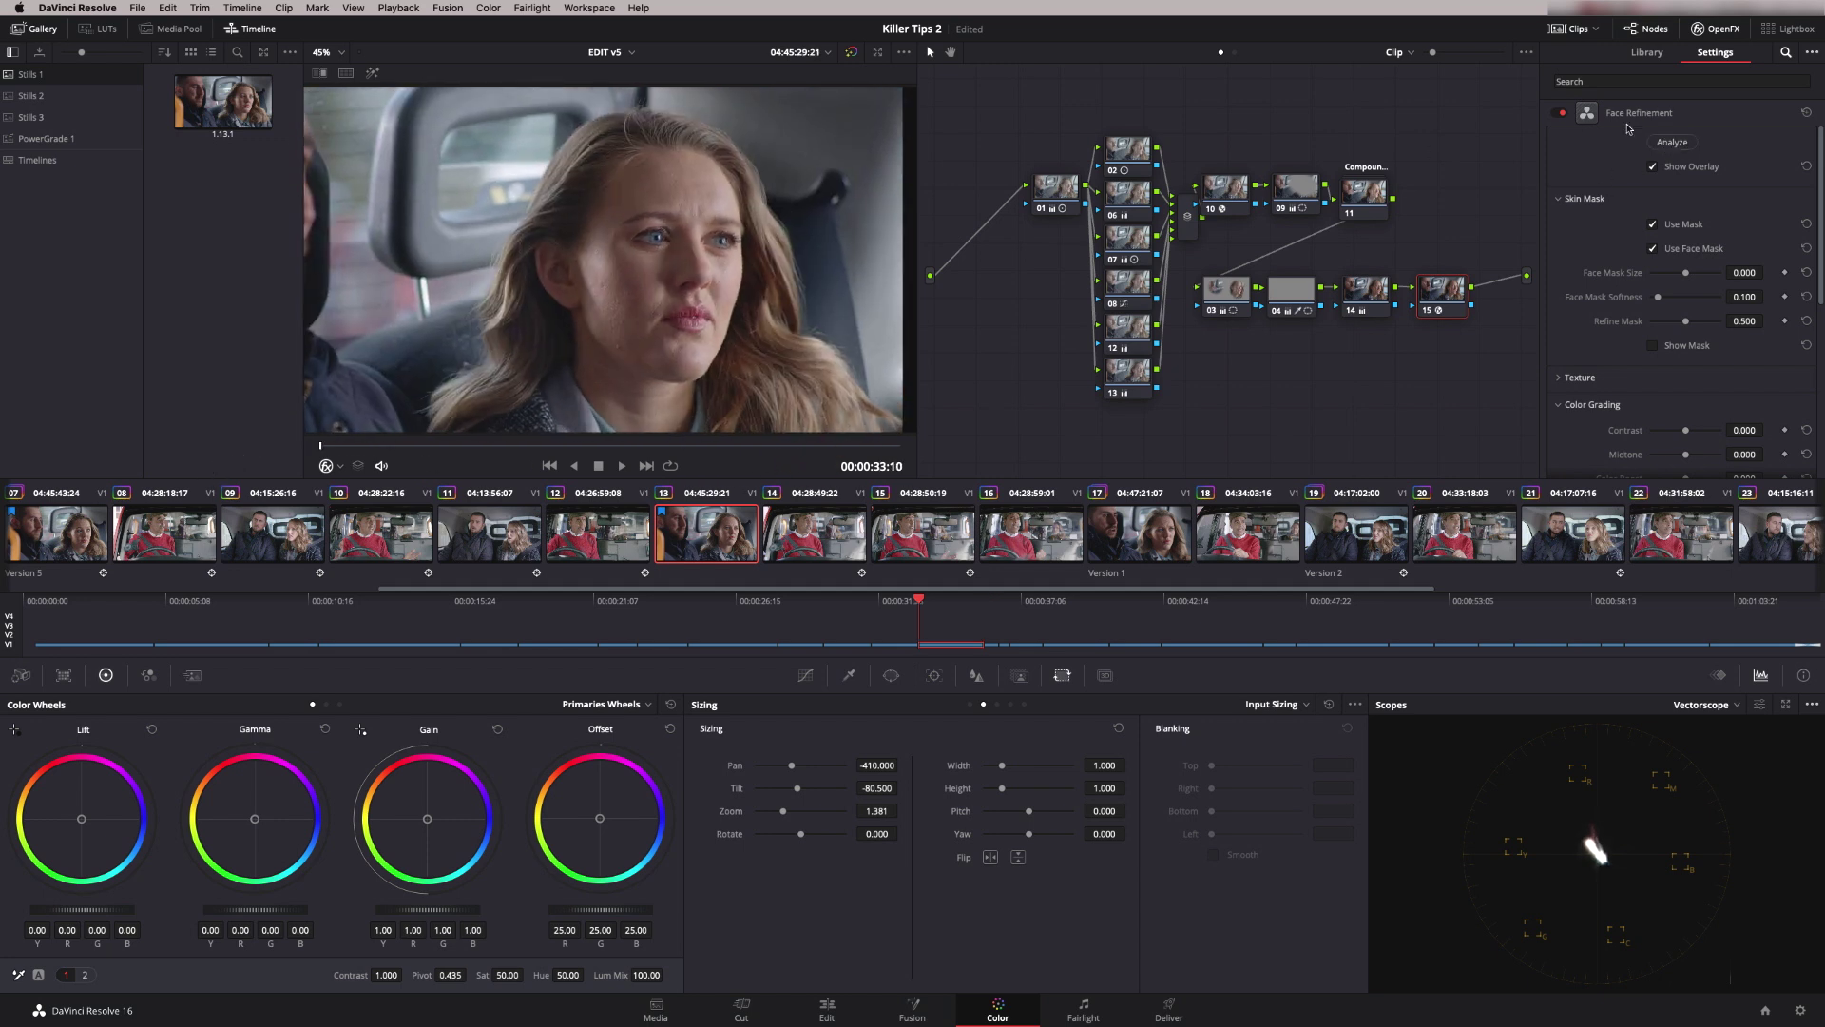
left_click(1673, 141)
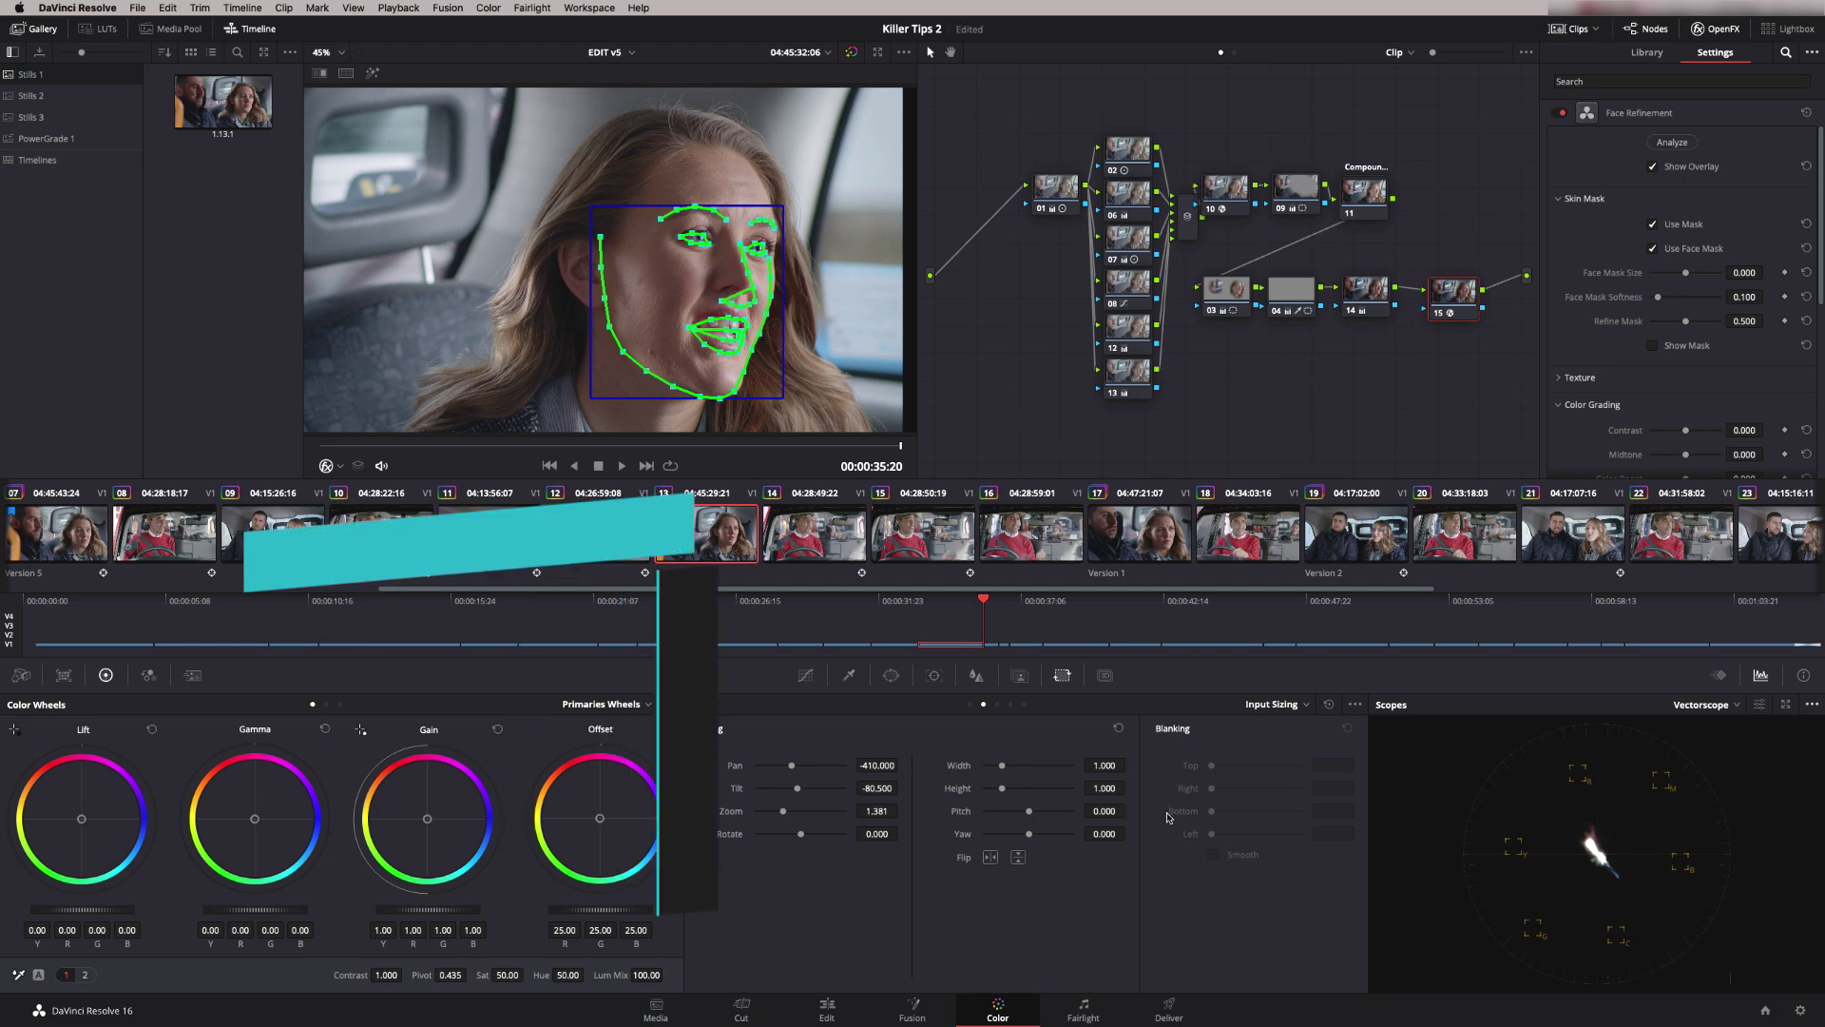
left_click(1330, 704)
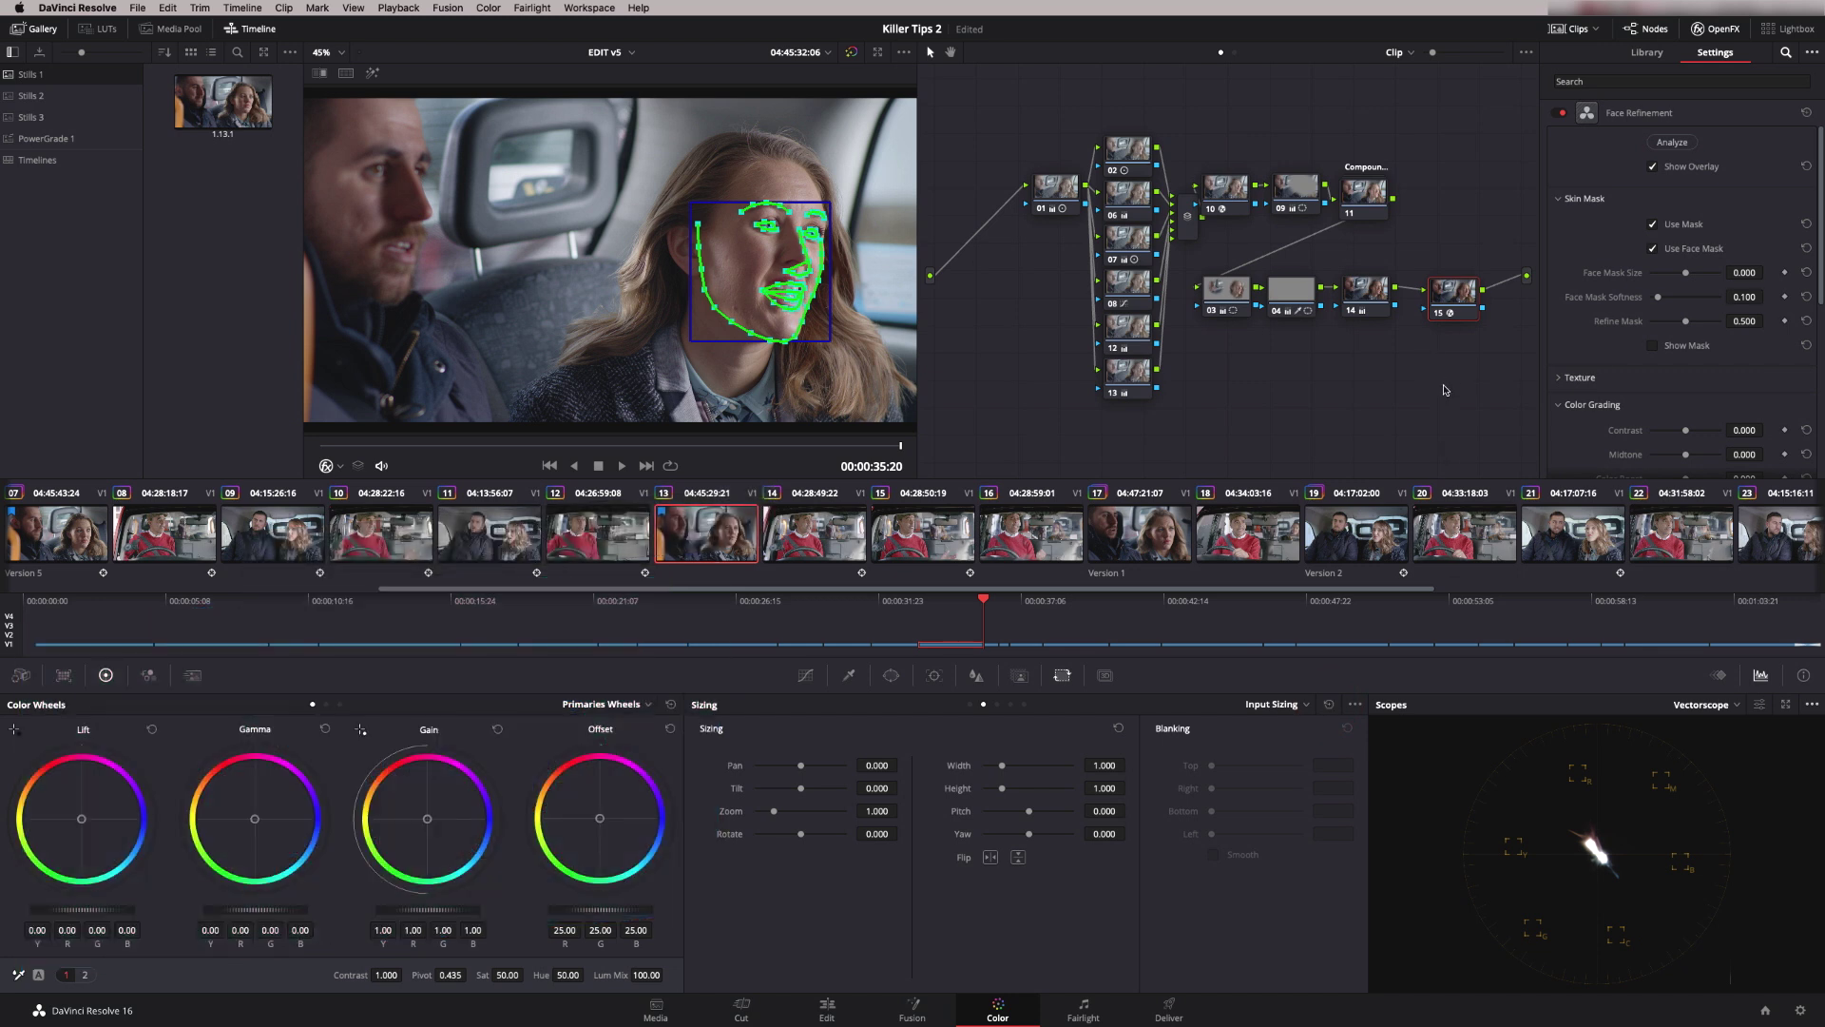
Step: Add a serial node before the Face Refinement node and arrange it between nodes 14 and 15
right_click(1451, 302)
mouse_move(1508, 377)
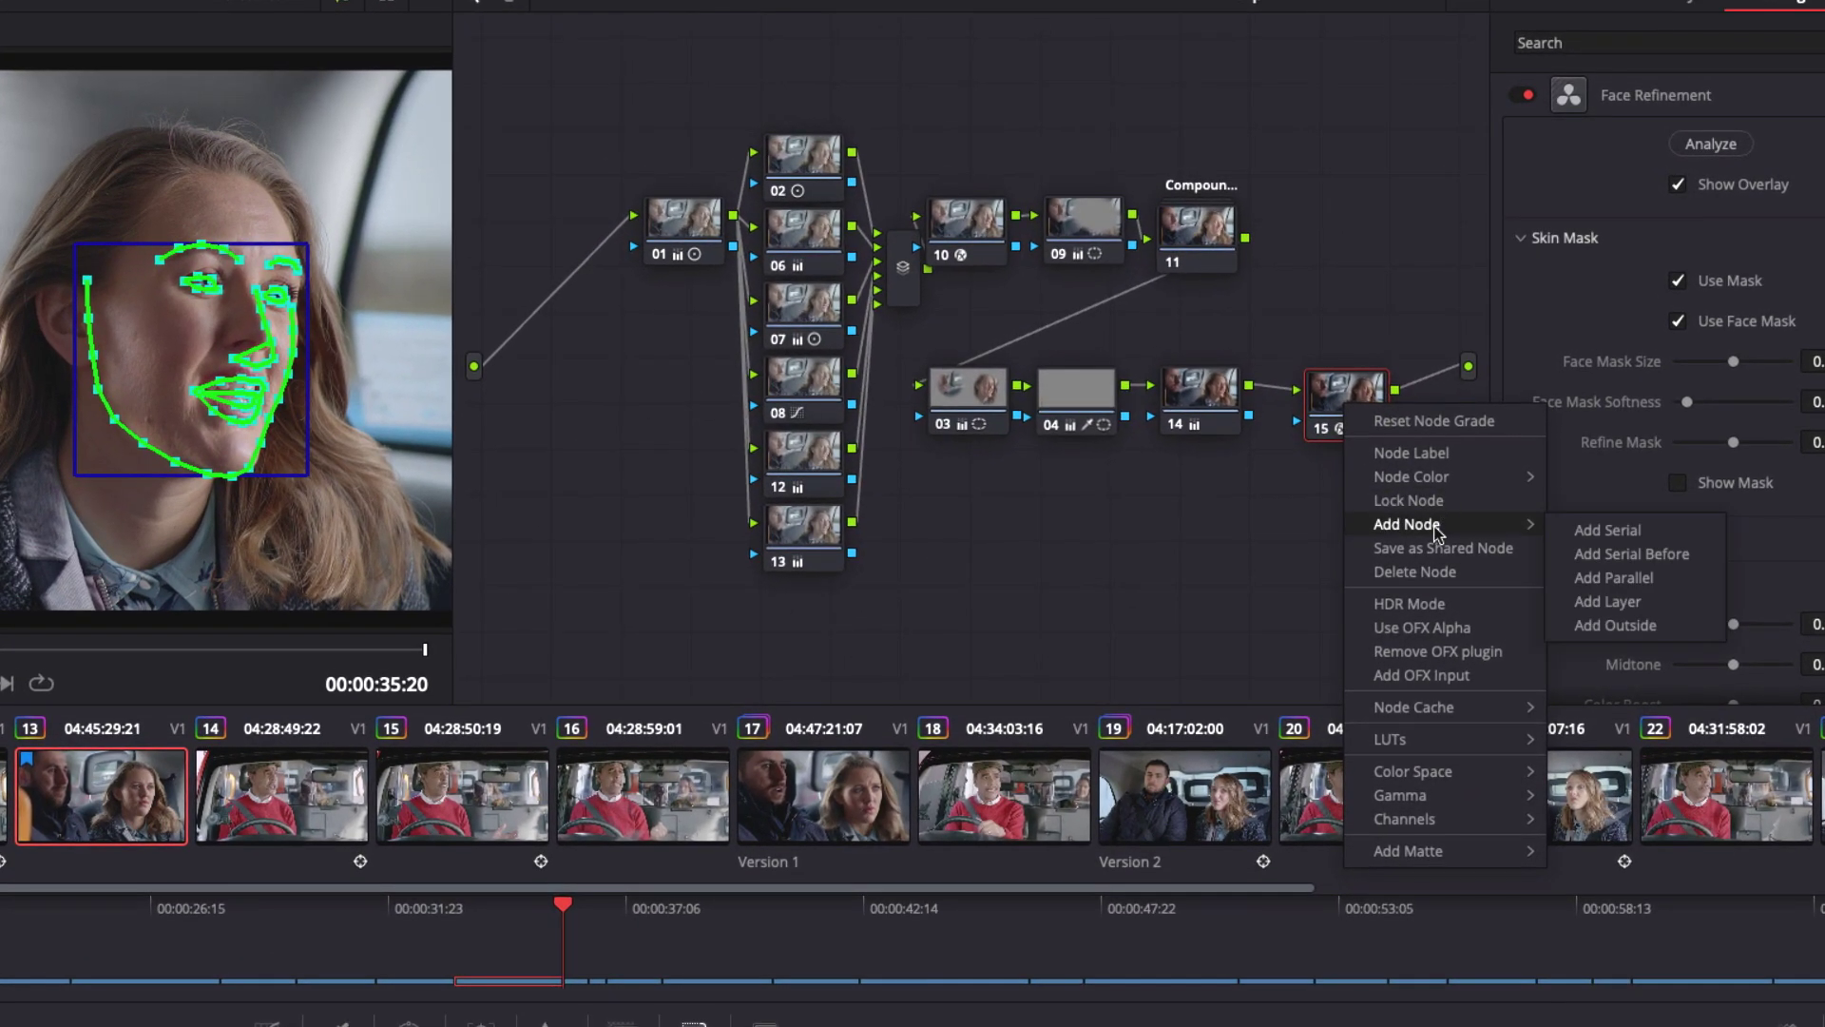
left_click(1670, 561)
left_click_drag(1340, 511, 1298, 449)
left_click(1350, 395)
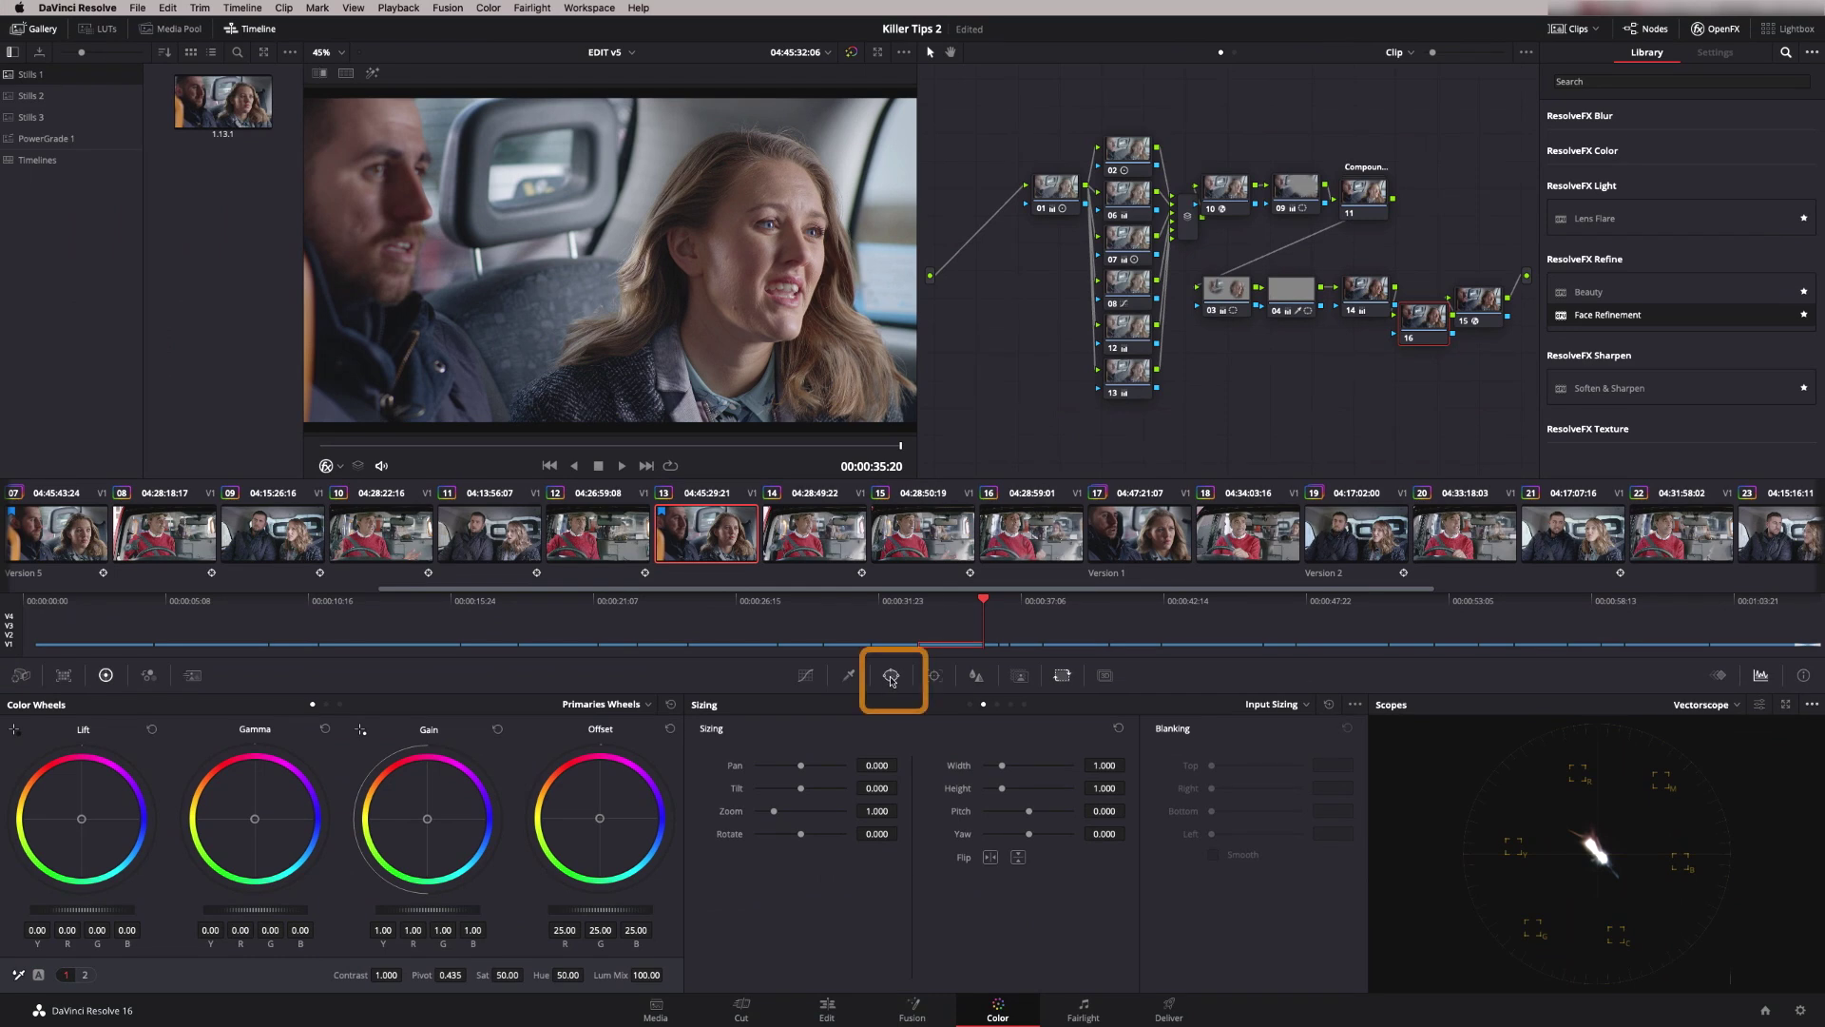
Step: Draw a closed Curve window around the woman's head and hair on the new node
left_click(892, 676)
left_click(658, 169)
left_click(633, 219)
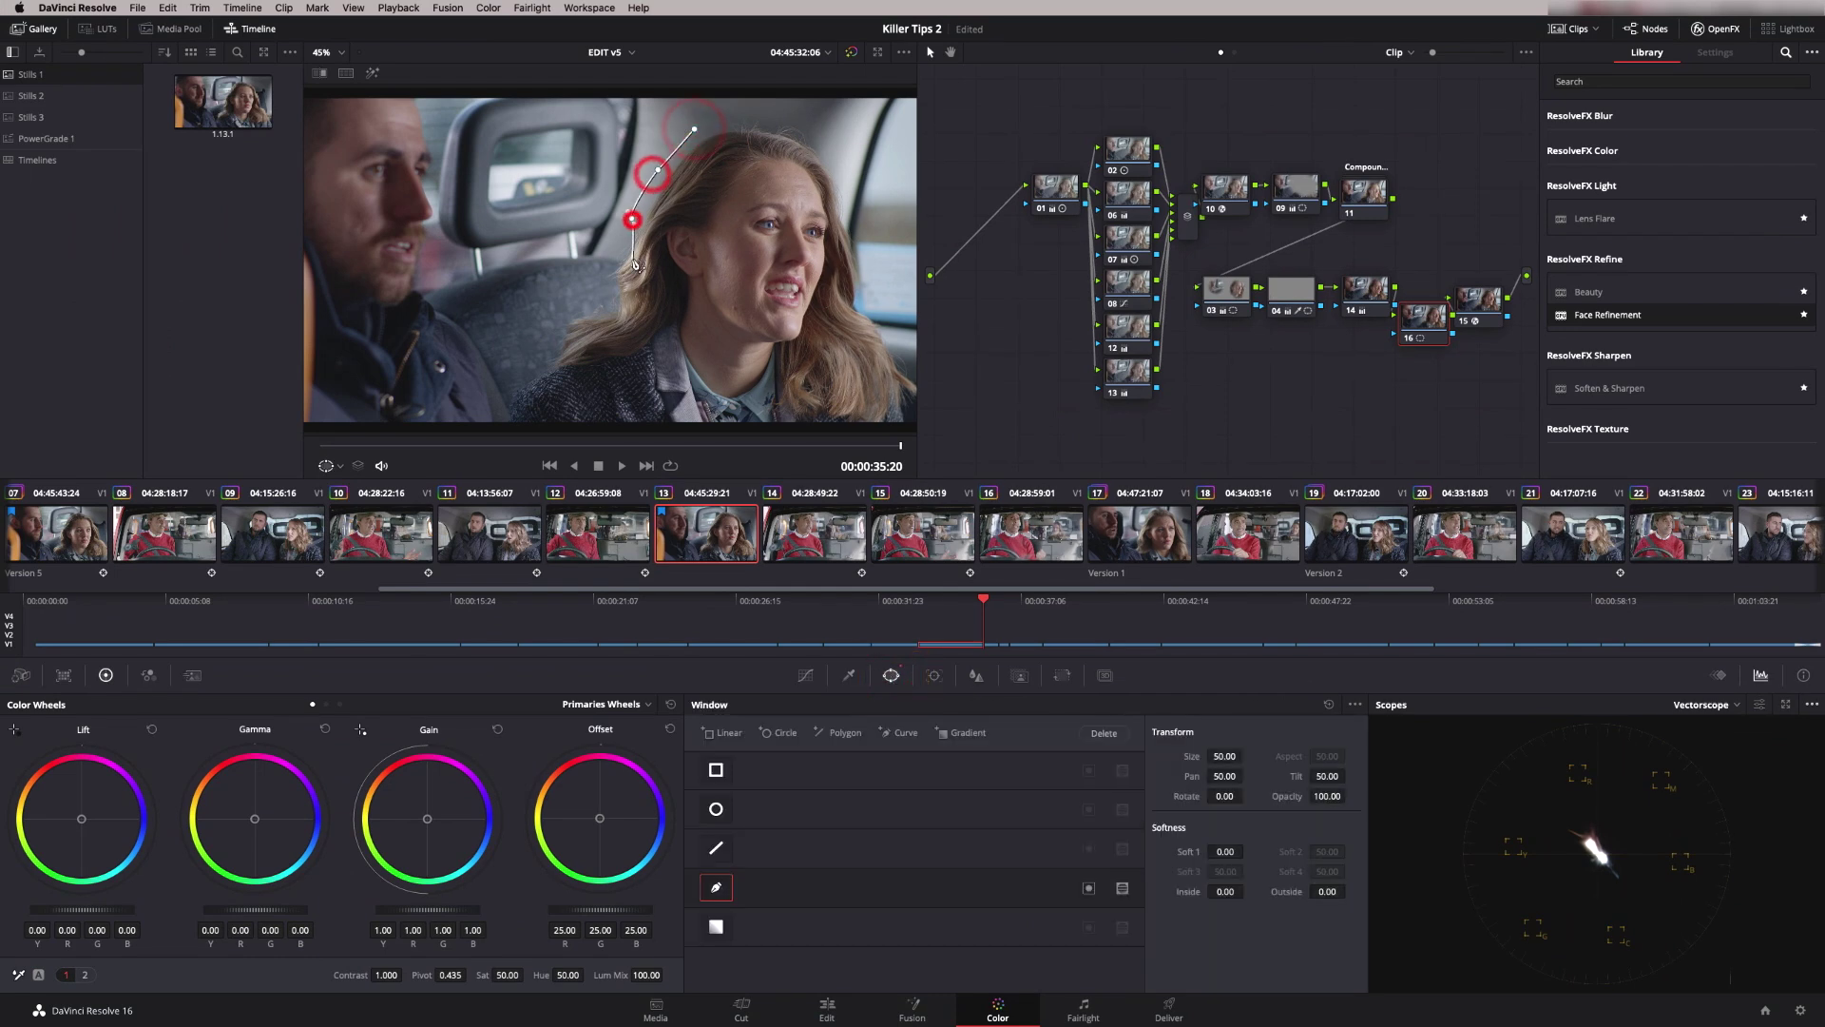
left_click(634, 278)
left_click(632, 319)
left_click(650, 376)
left_click(756, 426)
left_click(805, 409)
left_click(866, 340)
left_click(874, 297)
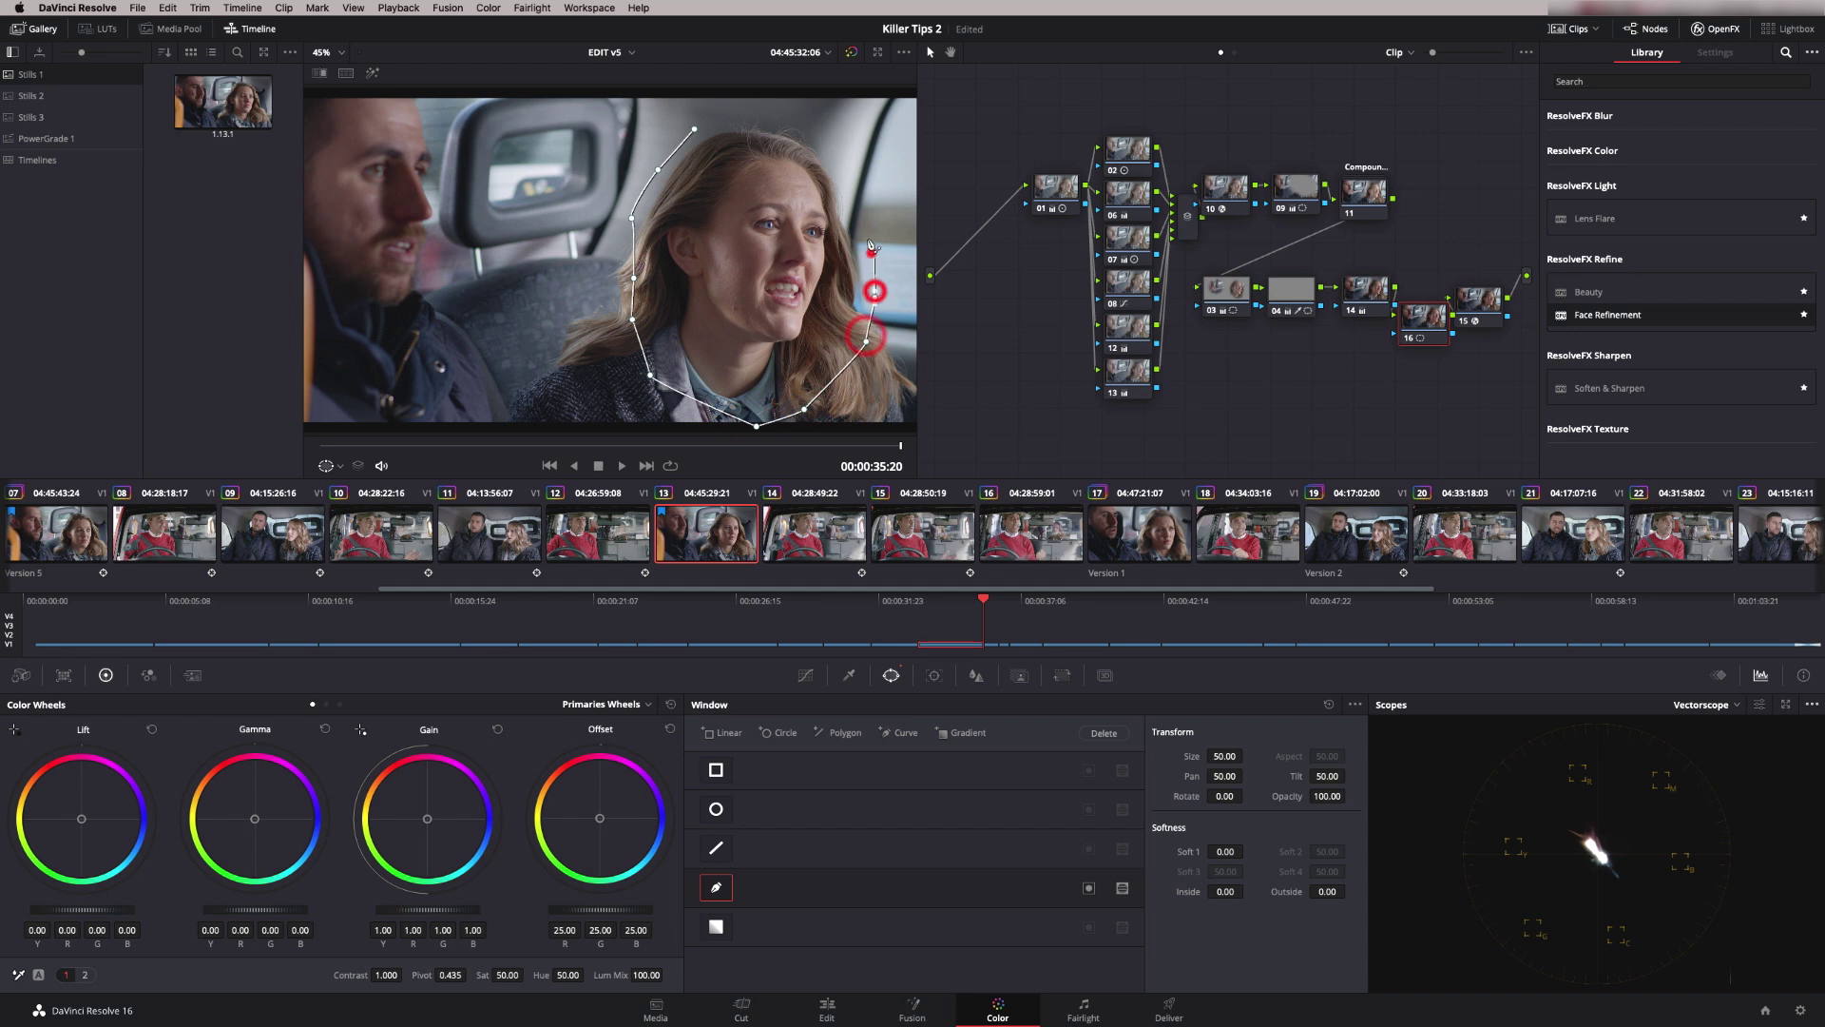
left_click(873, 257)
left_click(861, 200)
left_click(848, 163)
left_click(823, 131)
left_click(738, 117)
left_click(695, 129)
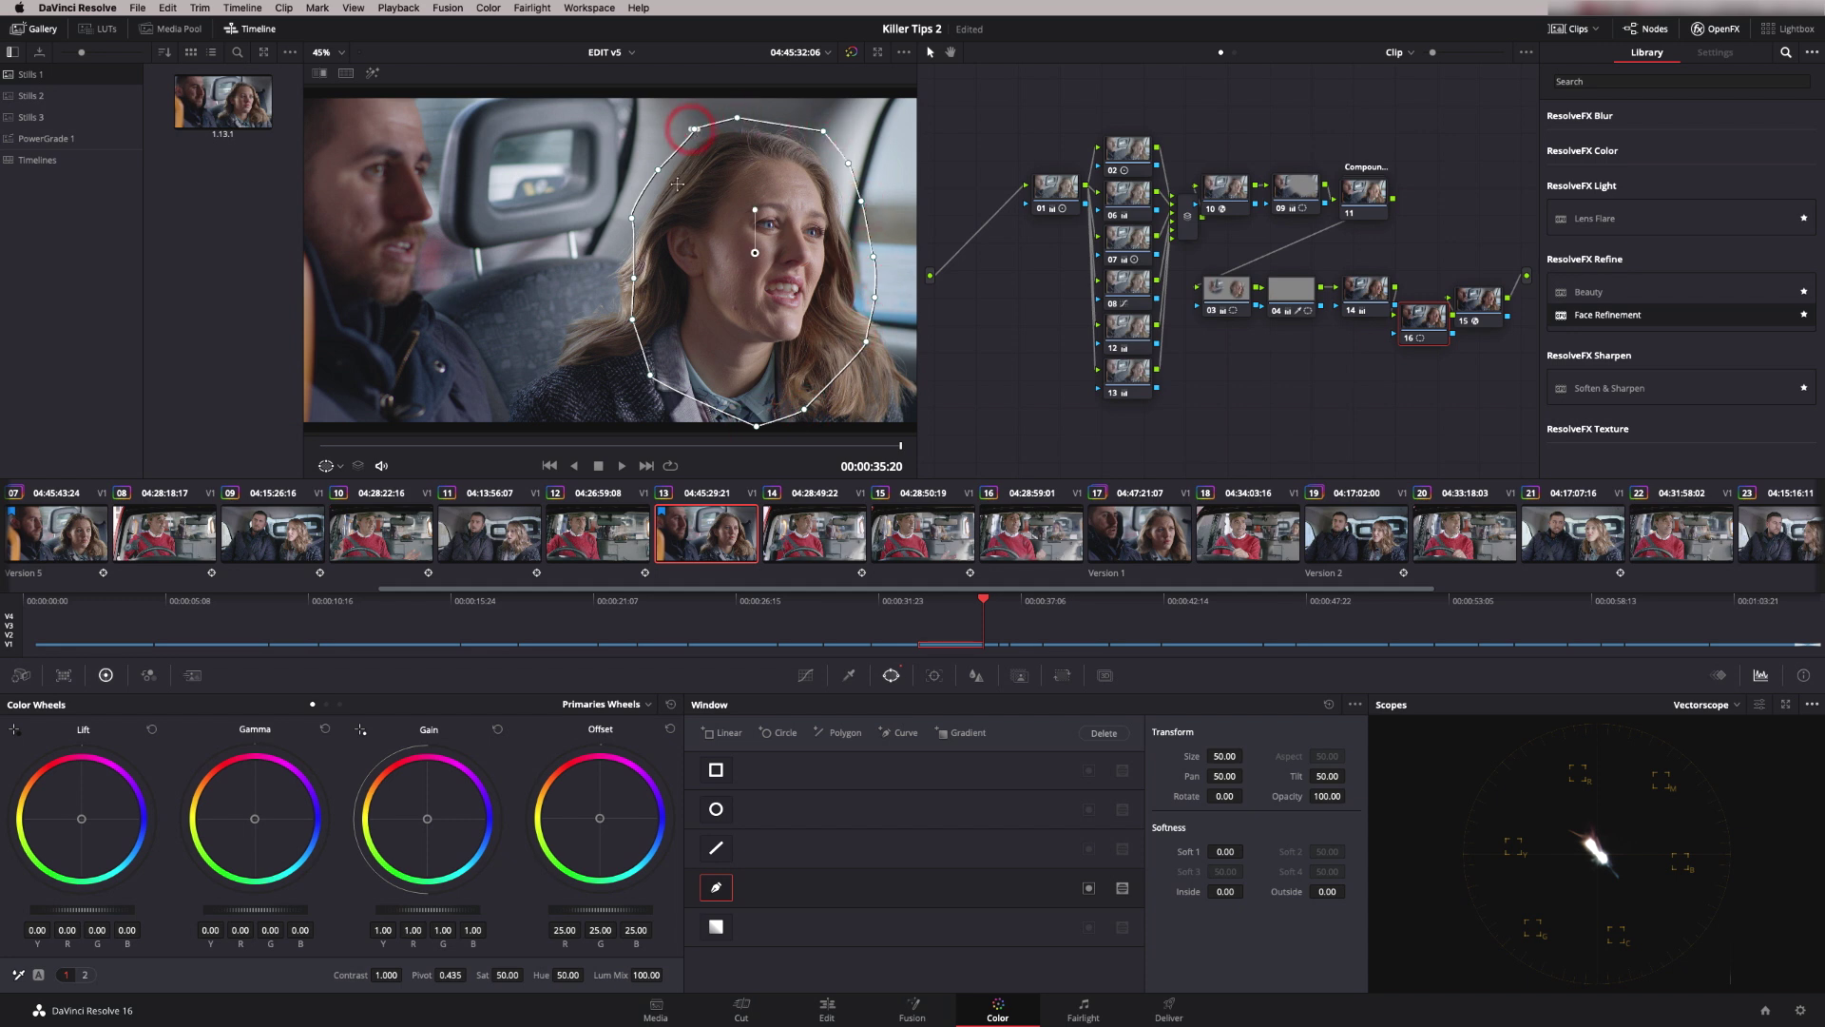
Step: Track the Curve window in reverse from the clip's last frame
left_click(933, 675)
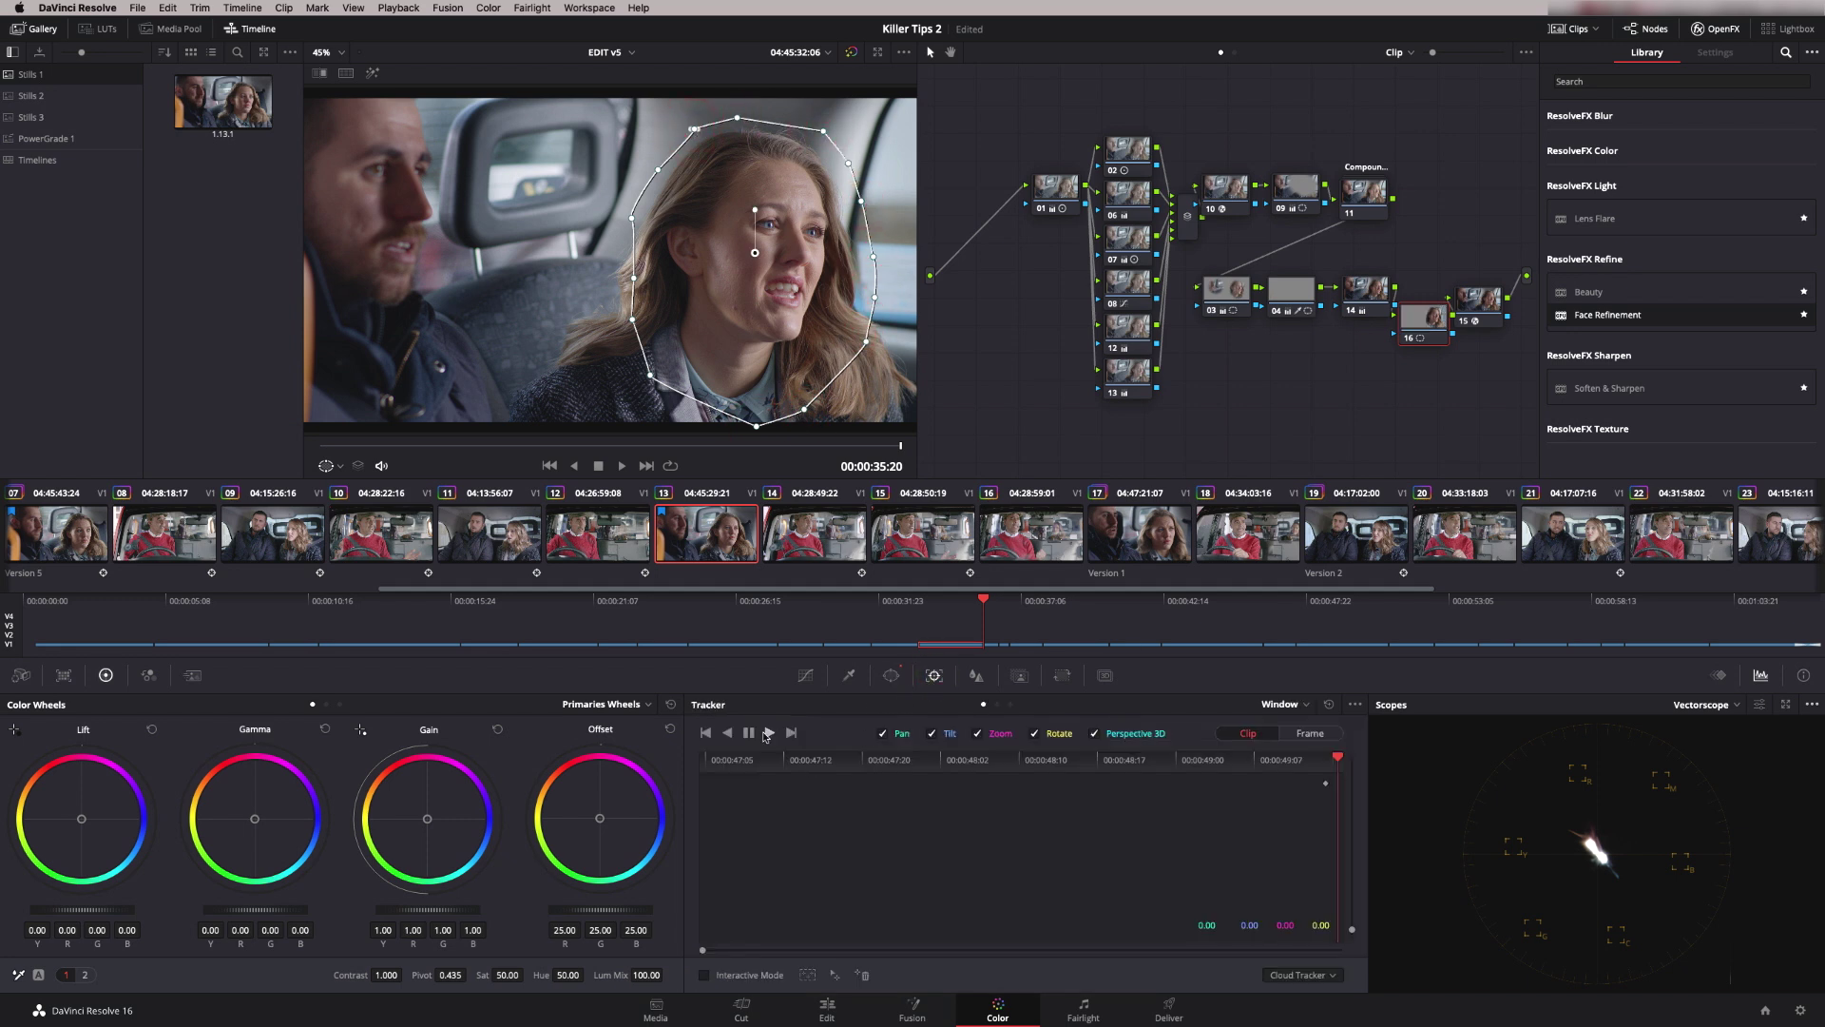
left_click(727, 736)
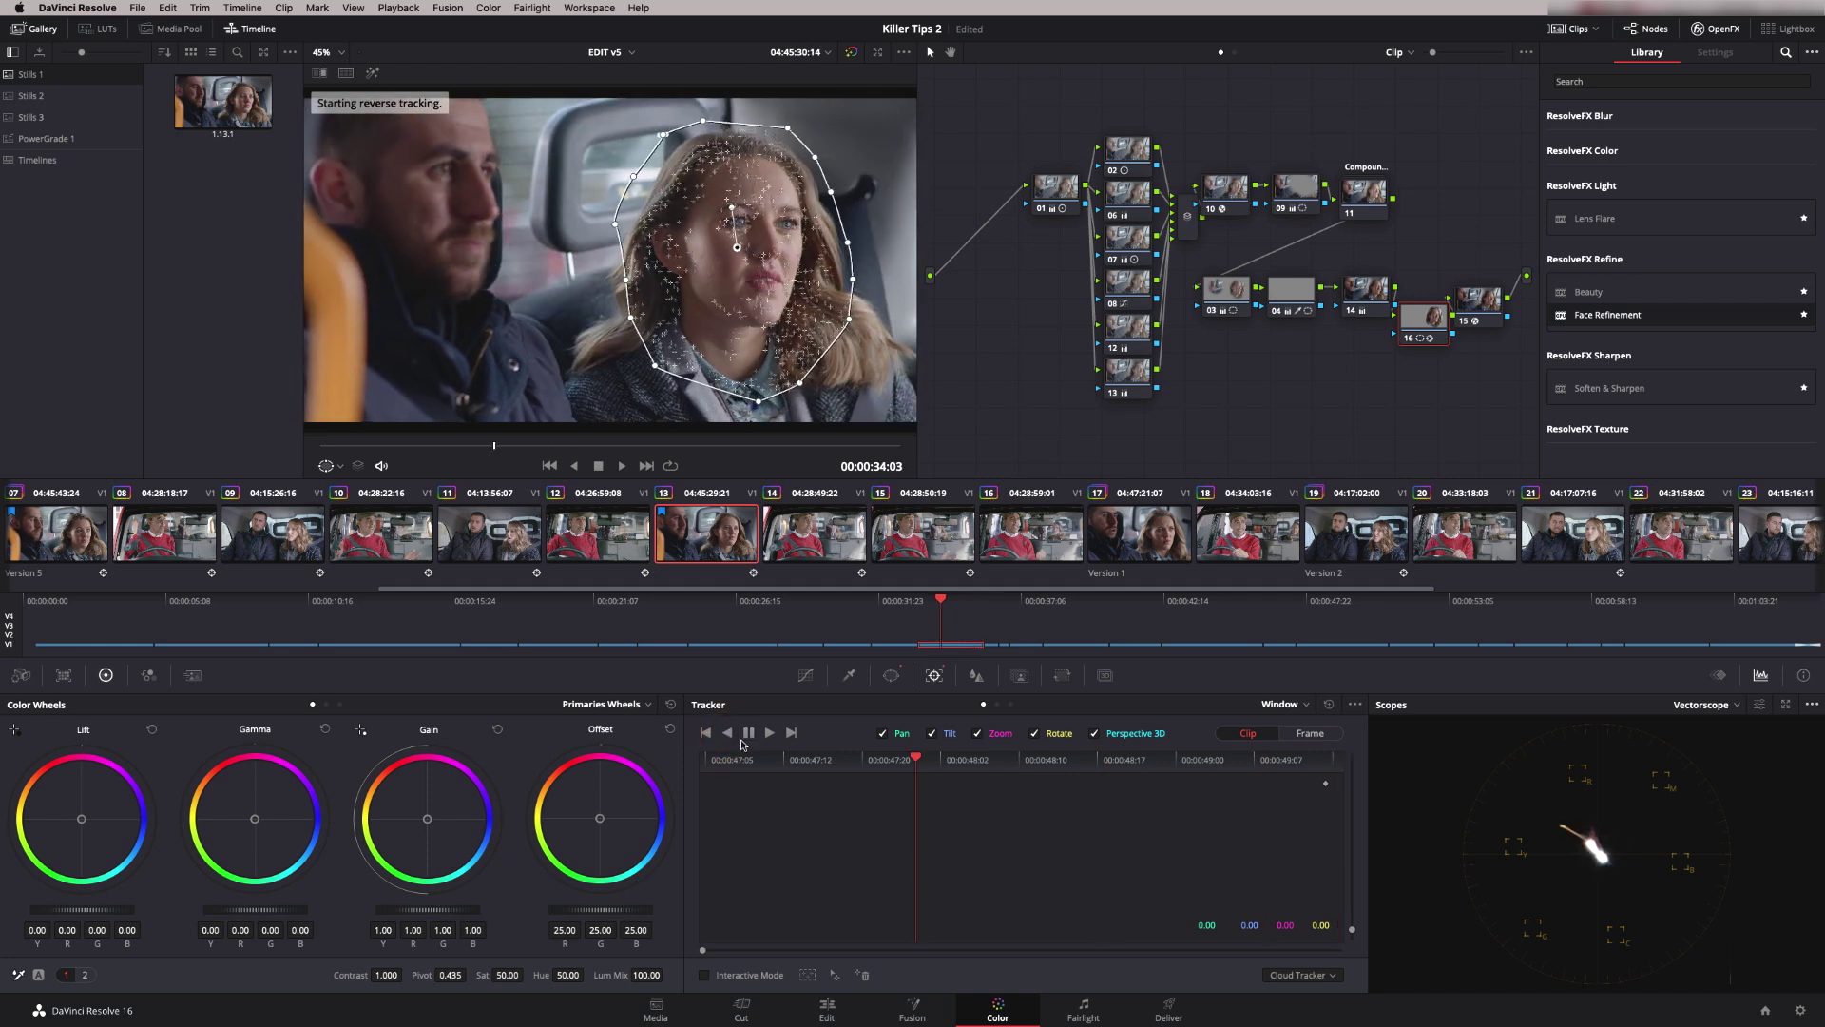
Step: Invert the tracked Curve window and lower Offset to about -58.20 to black out everything around the woman
left_click(891, 675)
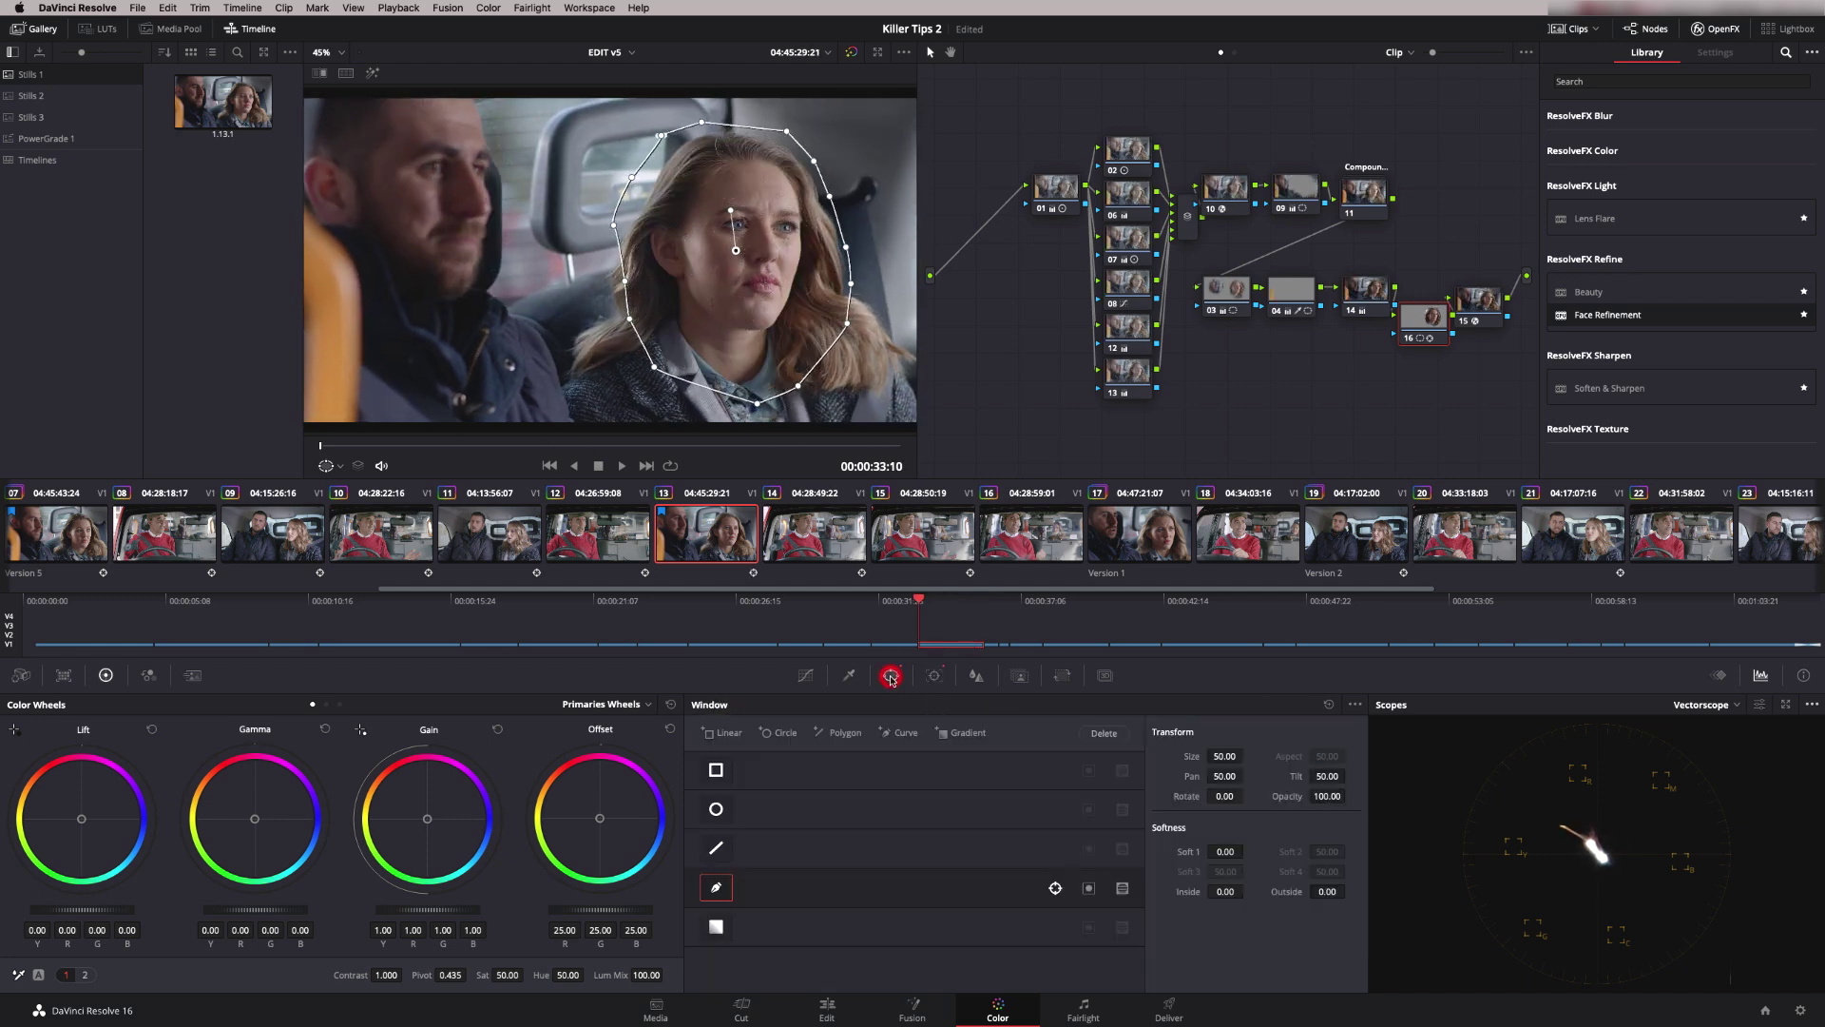
left_click(1090, 889)
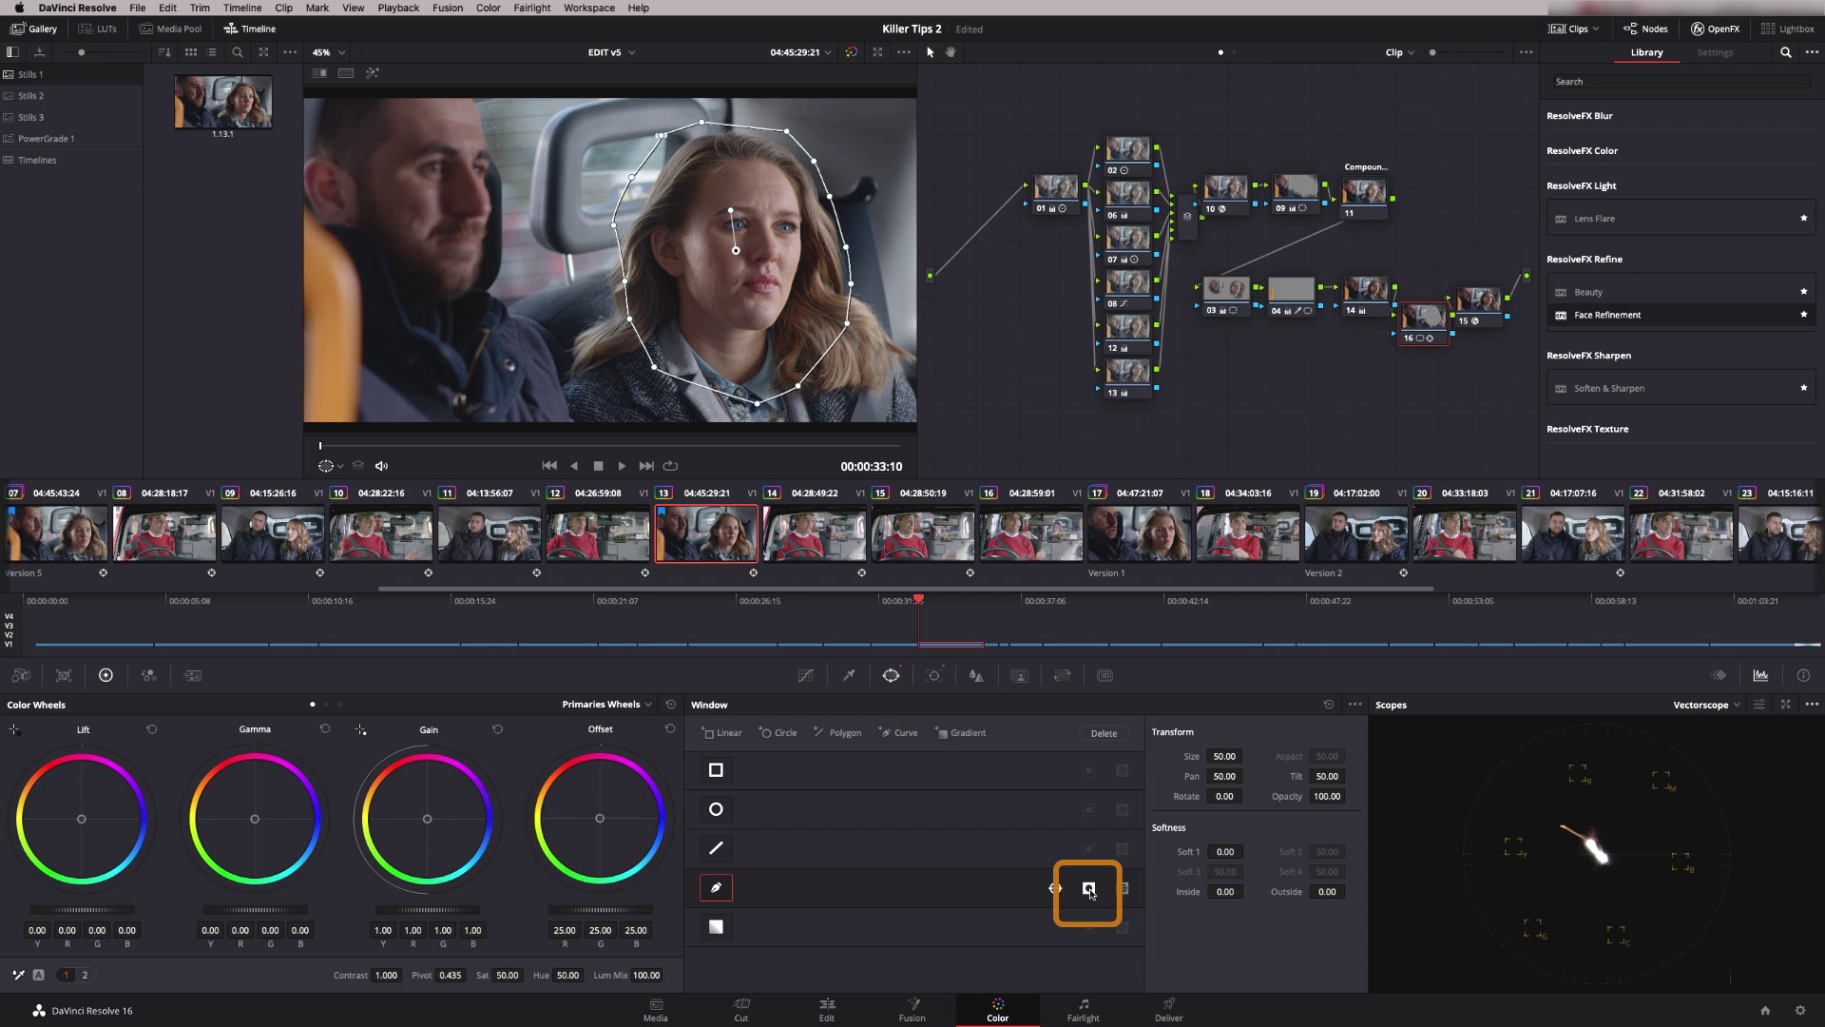
left_click_drag(624, 910, 634, 909)
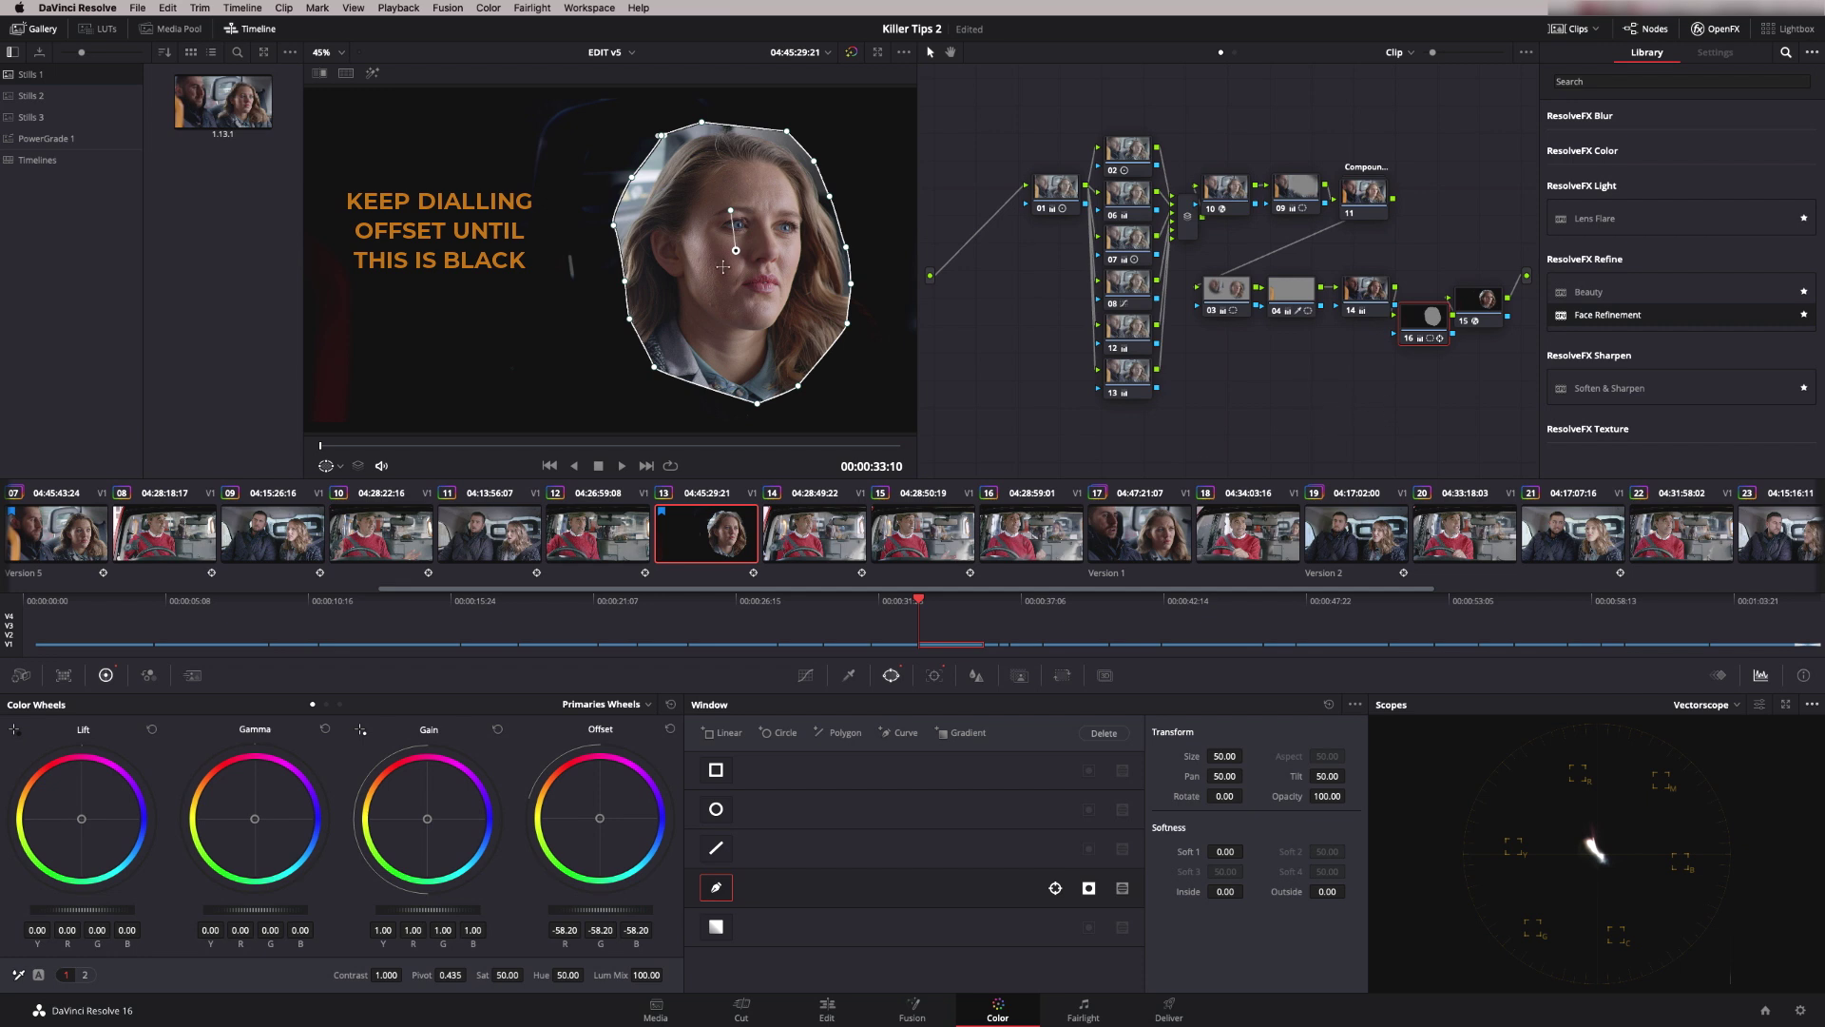
Step: Rerun the Face Refinement analysis on node 15 and check the face track in playback with the OpenFX Overlay shown
left_click(1493, 316)
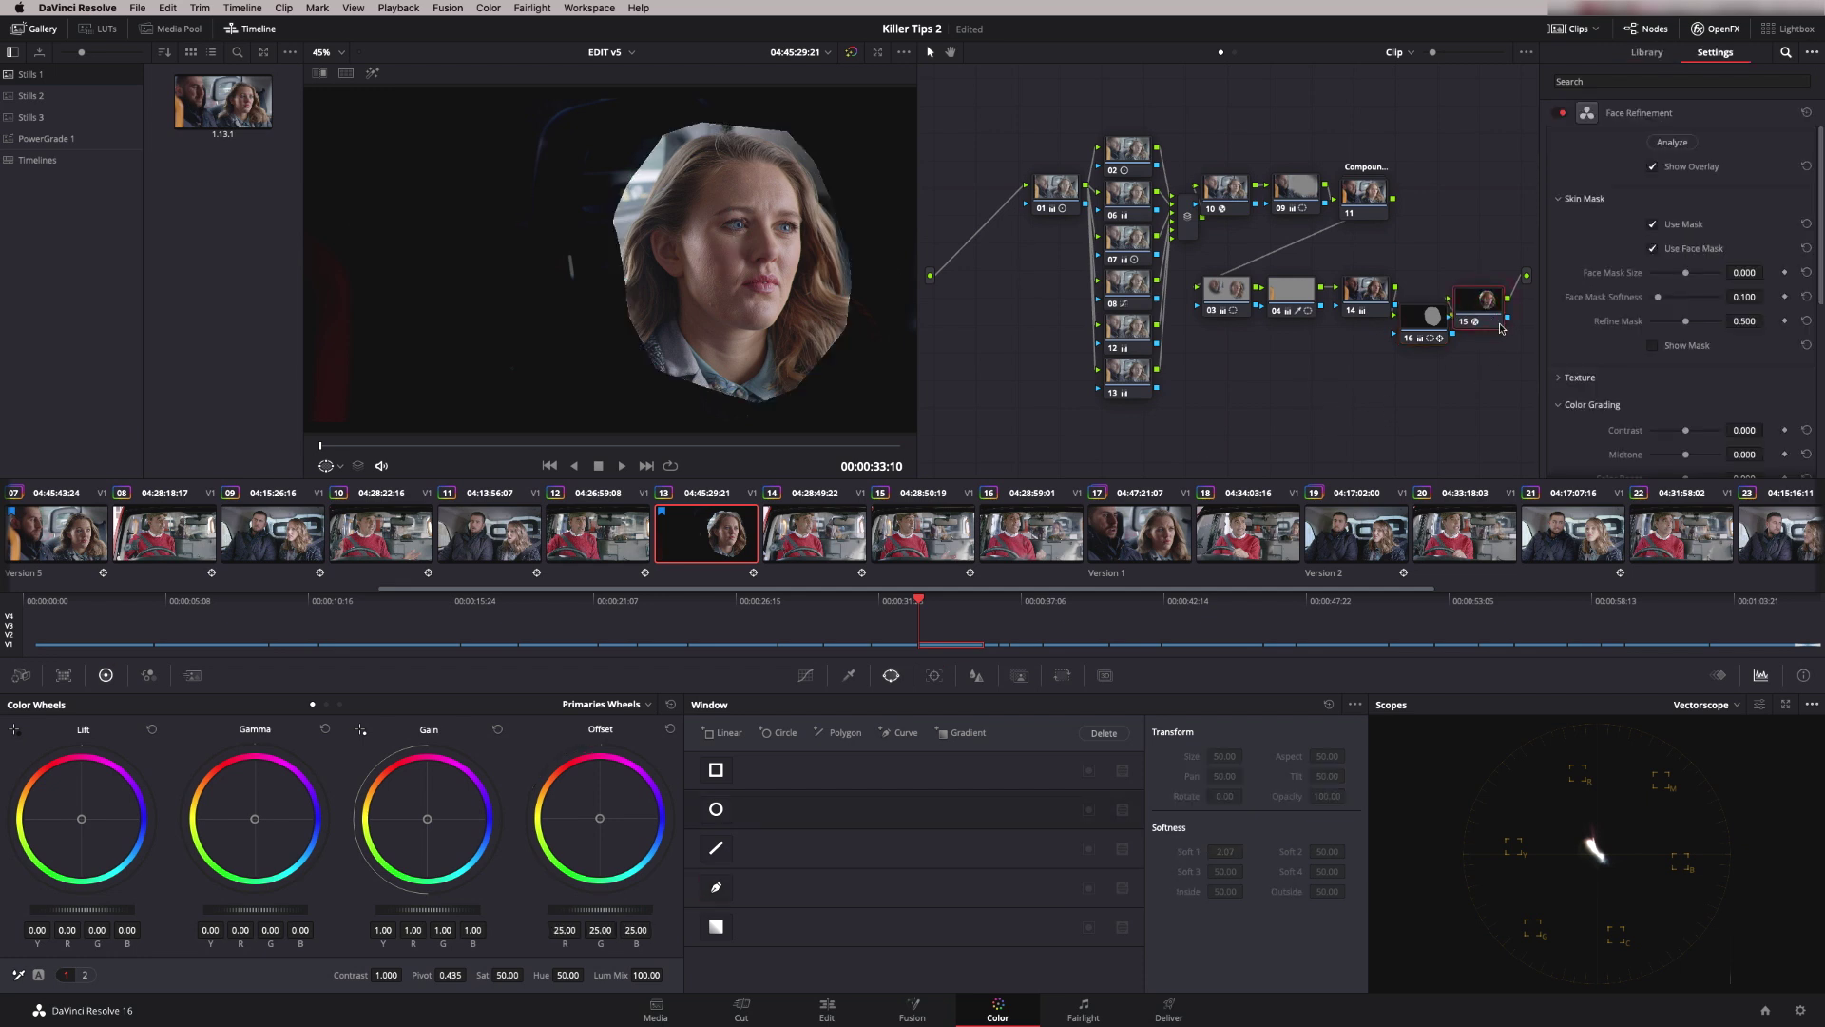
left_click(1672, 143)
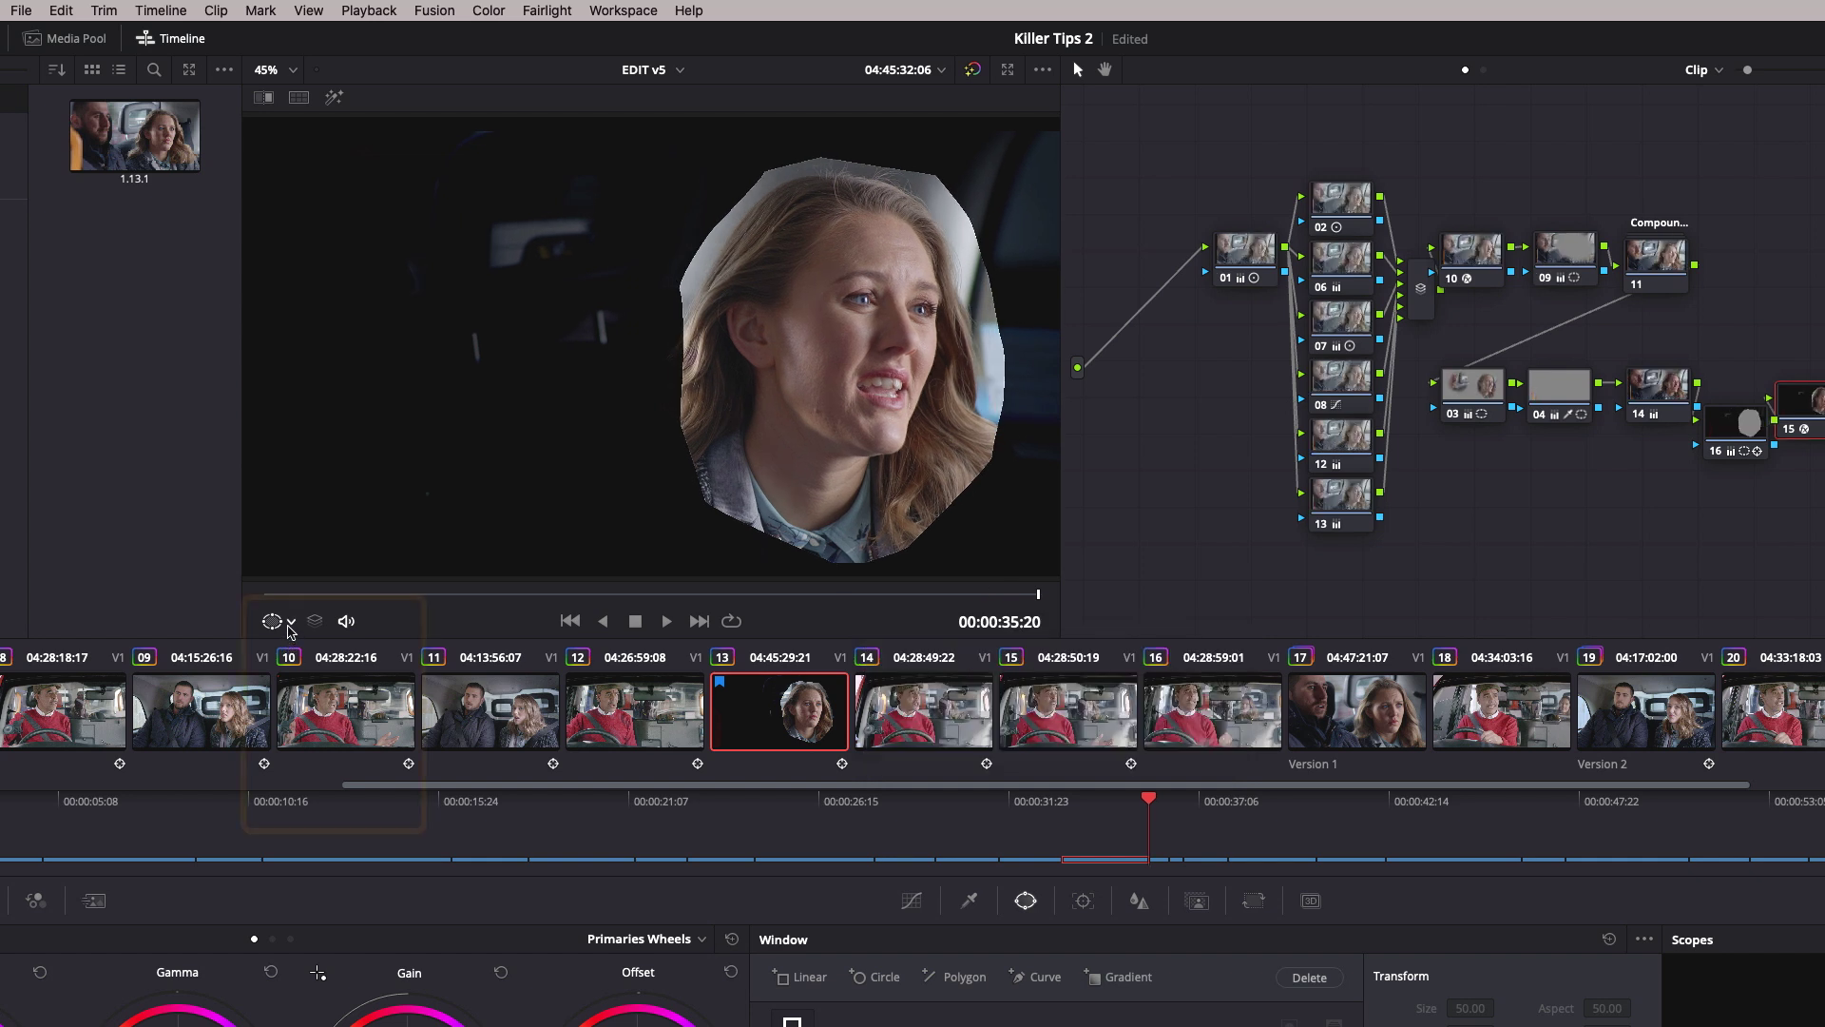
left_click(289, 623)
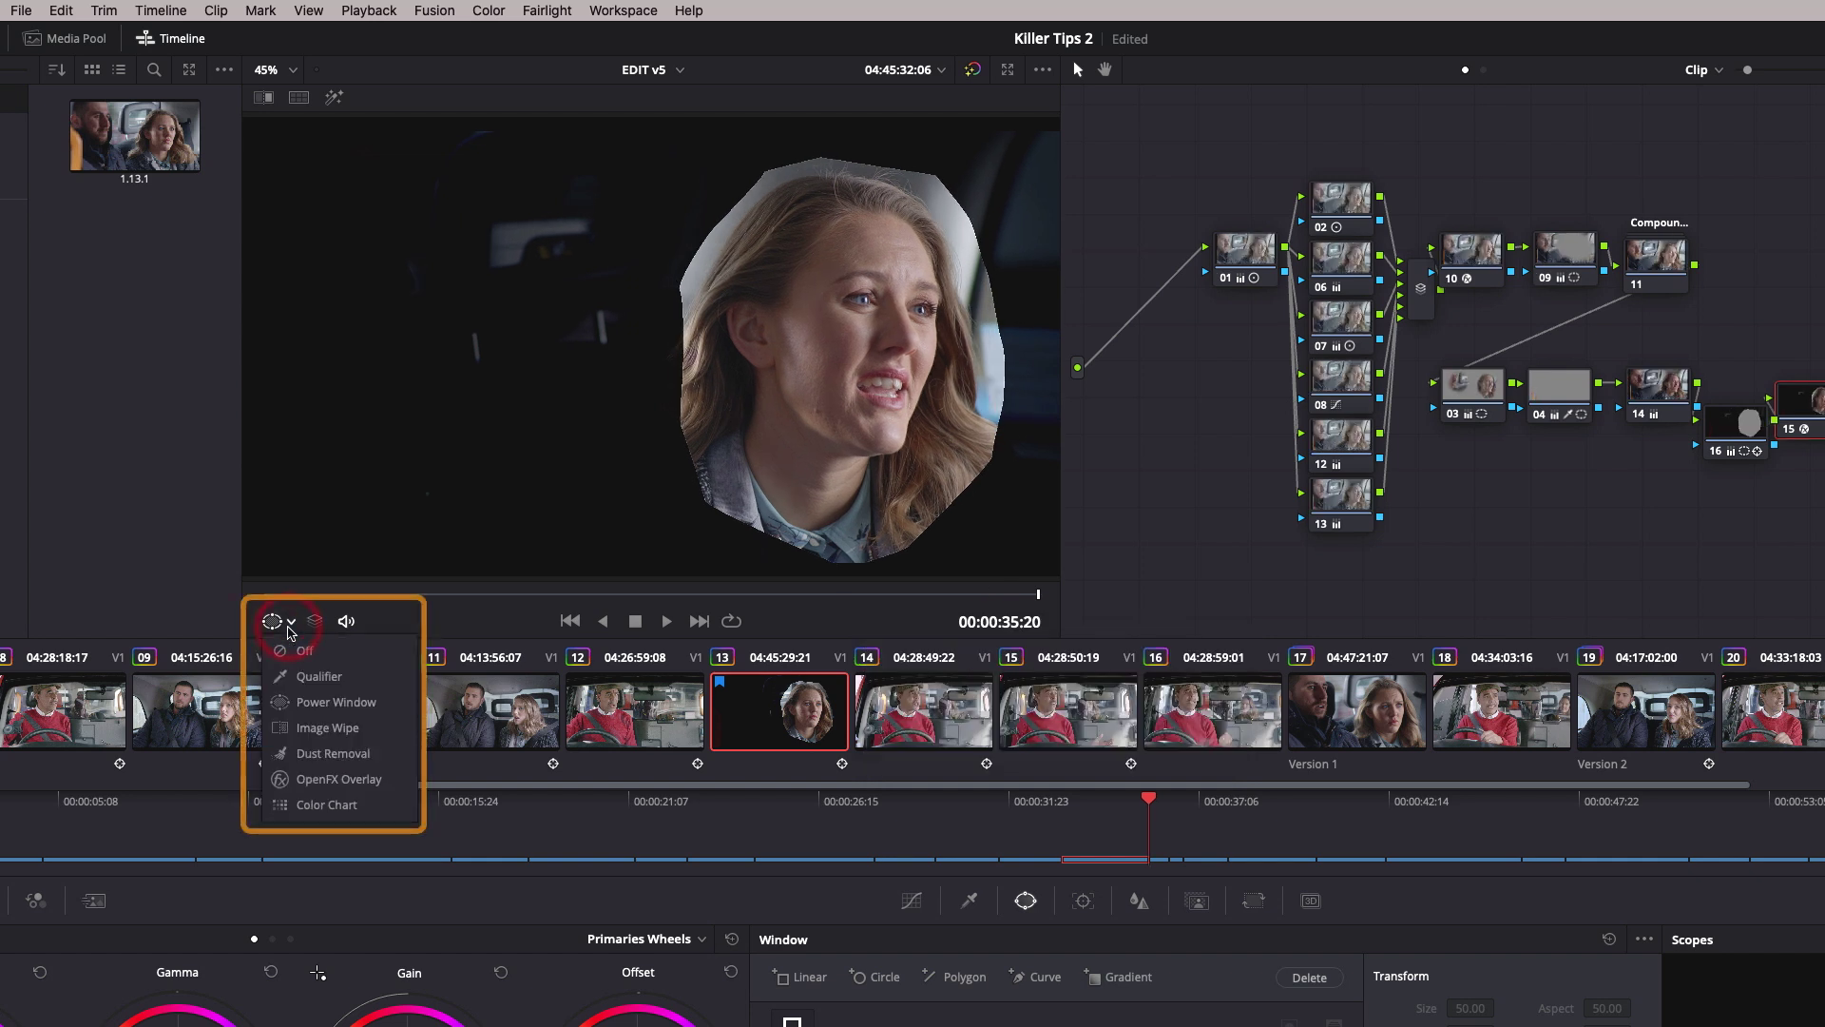
left_click(309, 785)
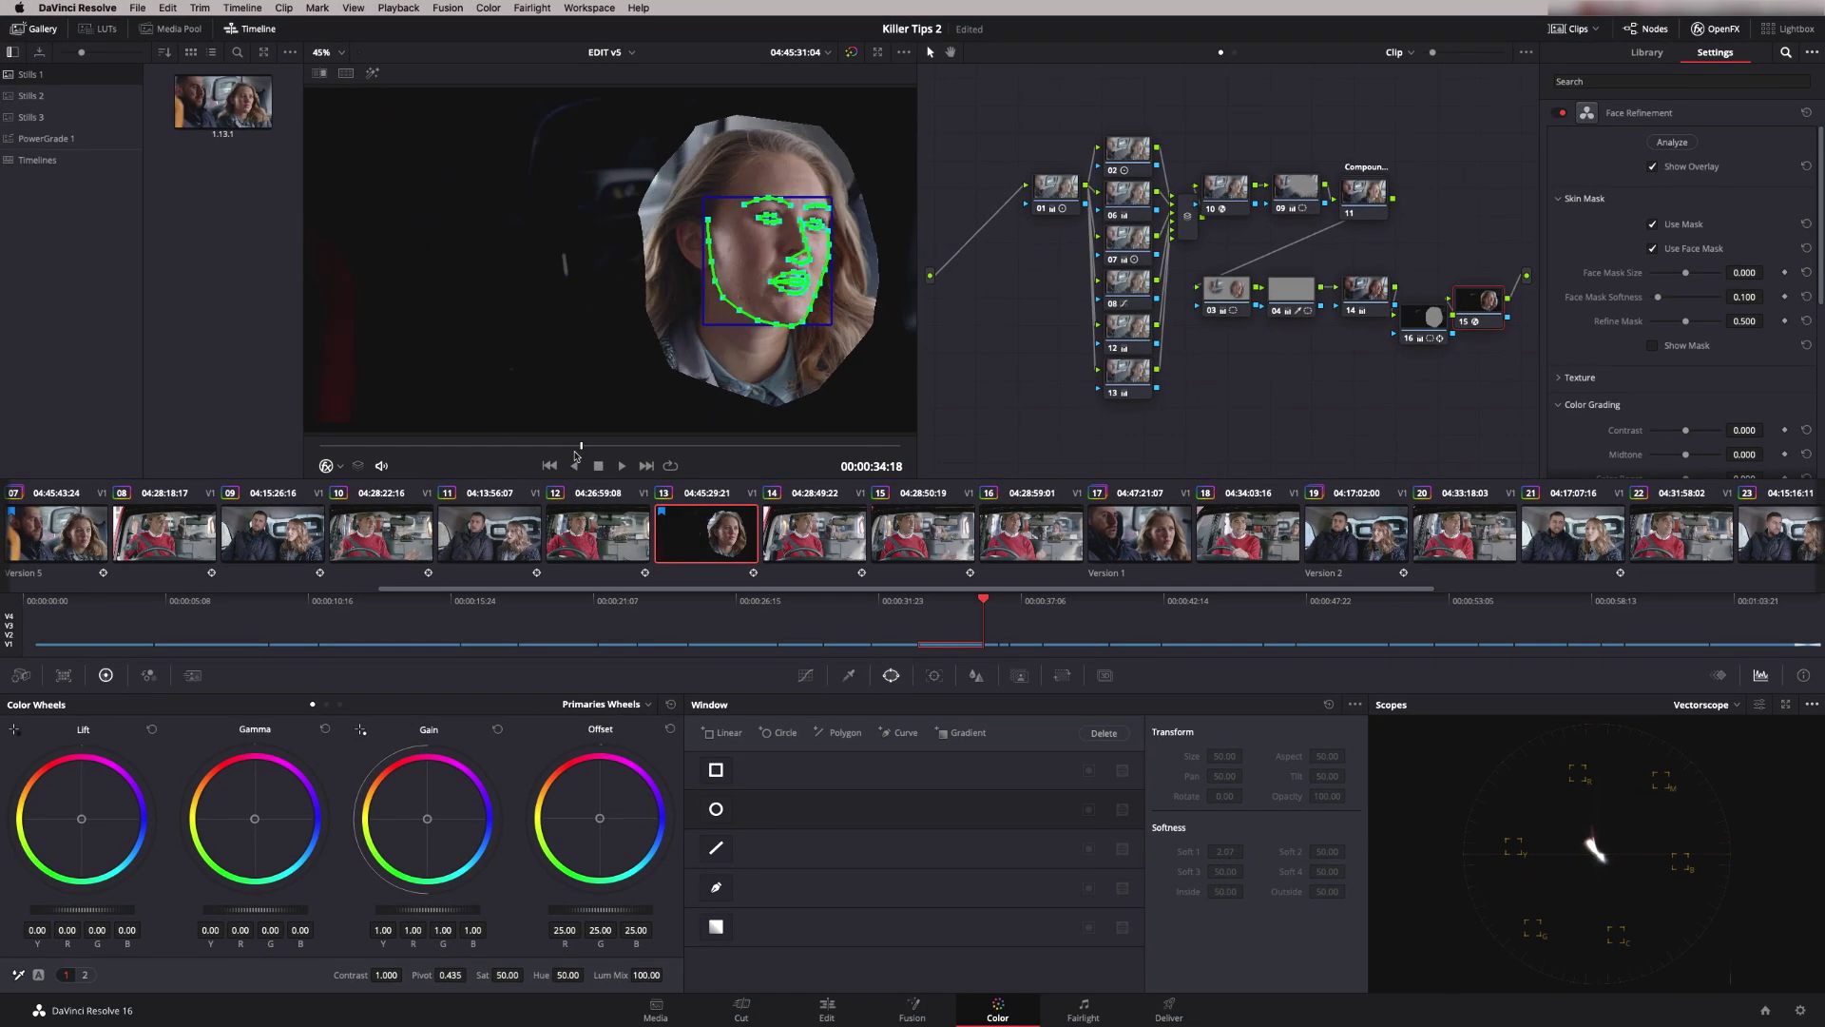
left_click_drag(1038, 594, 330, 599)
key("space")
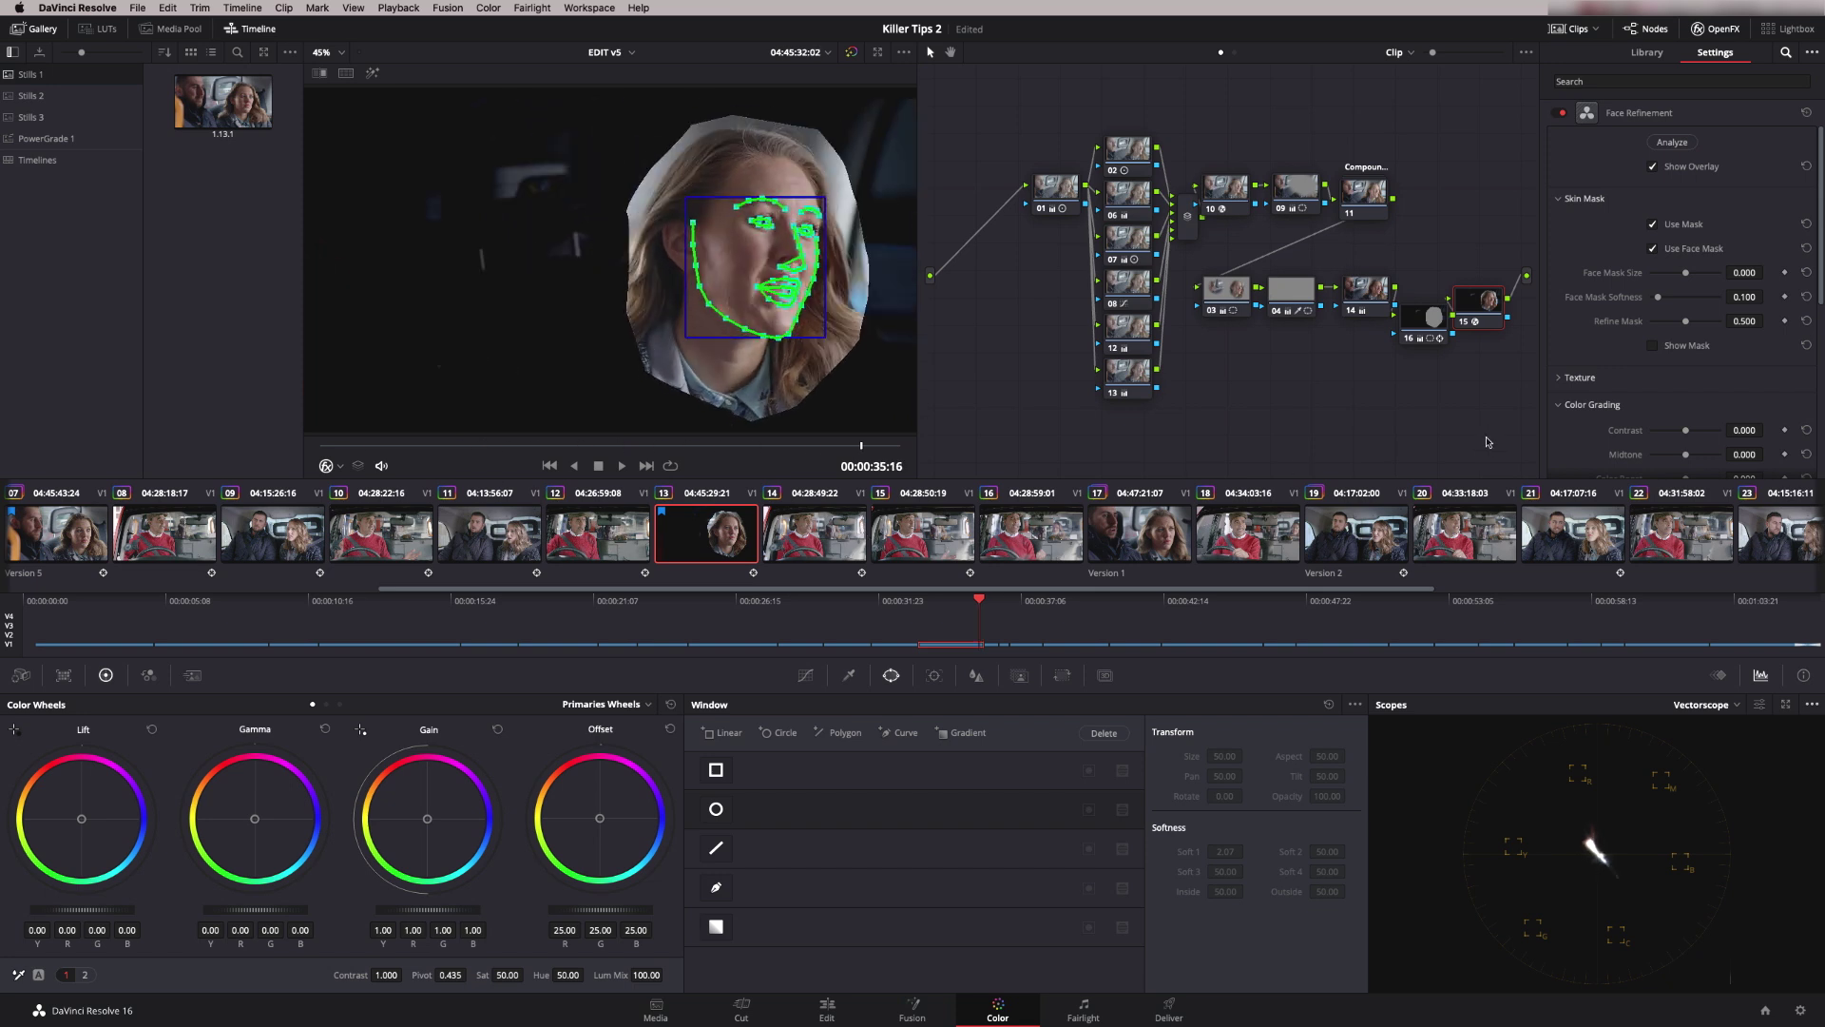
Step: Delete node 16, which isolates the woman ahead of the Face Refinement node
right_click(1424, 325)
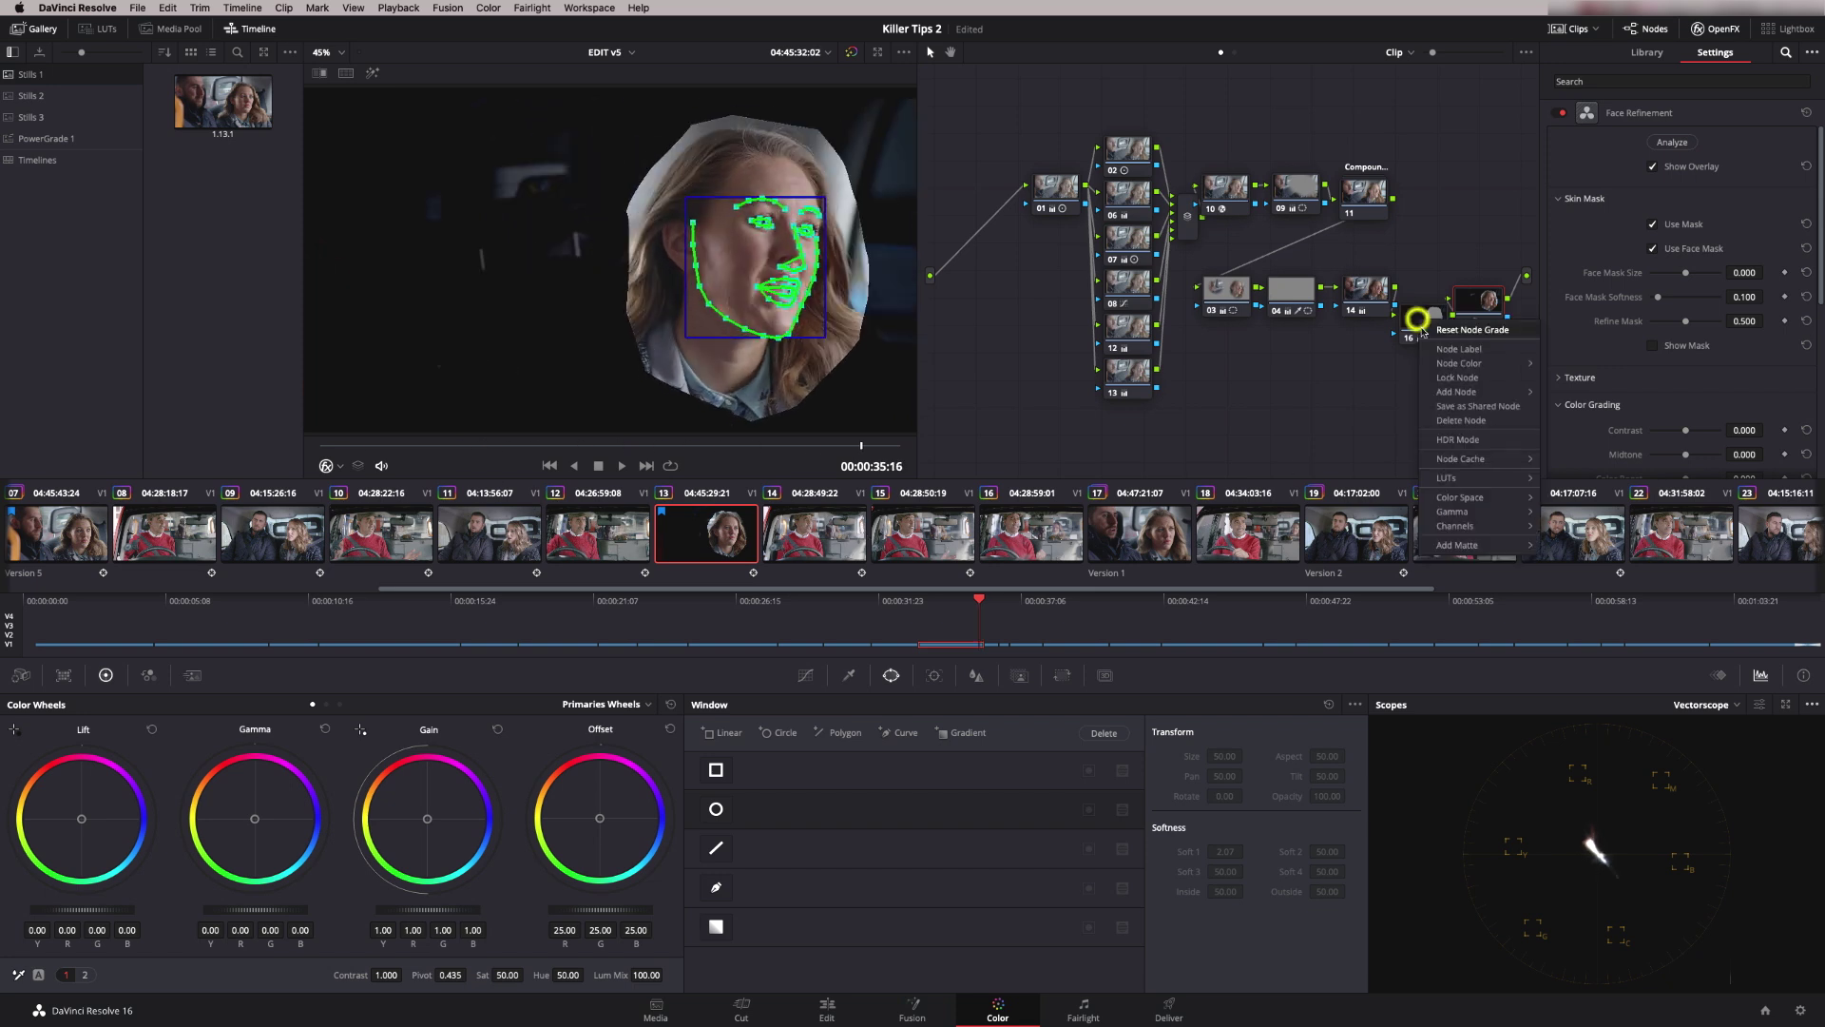
left_click(1448, 421)
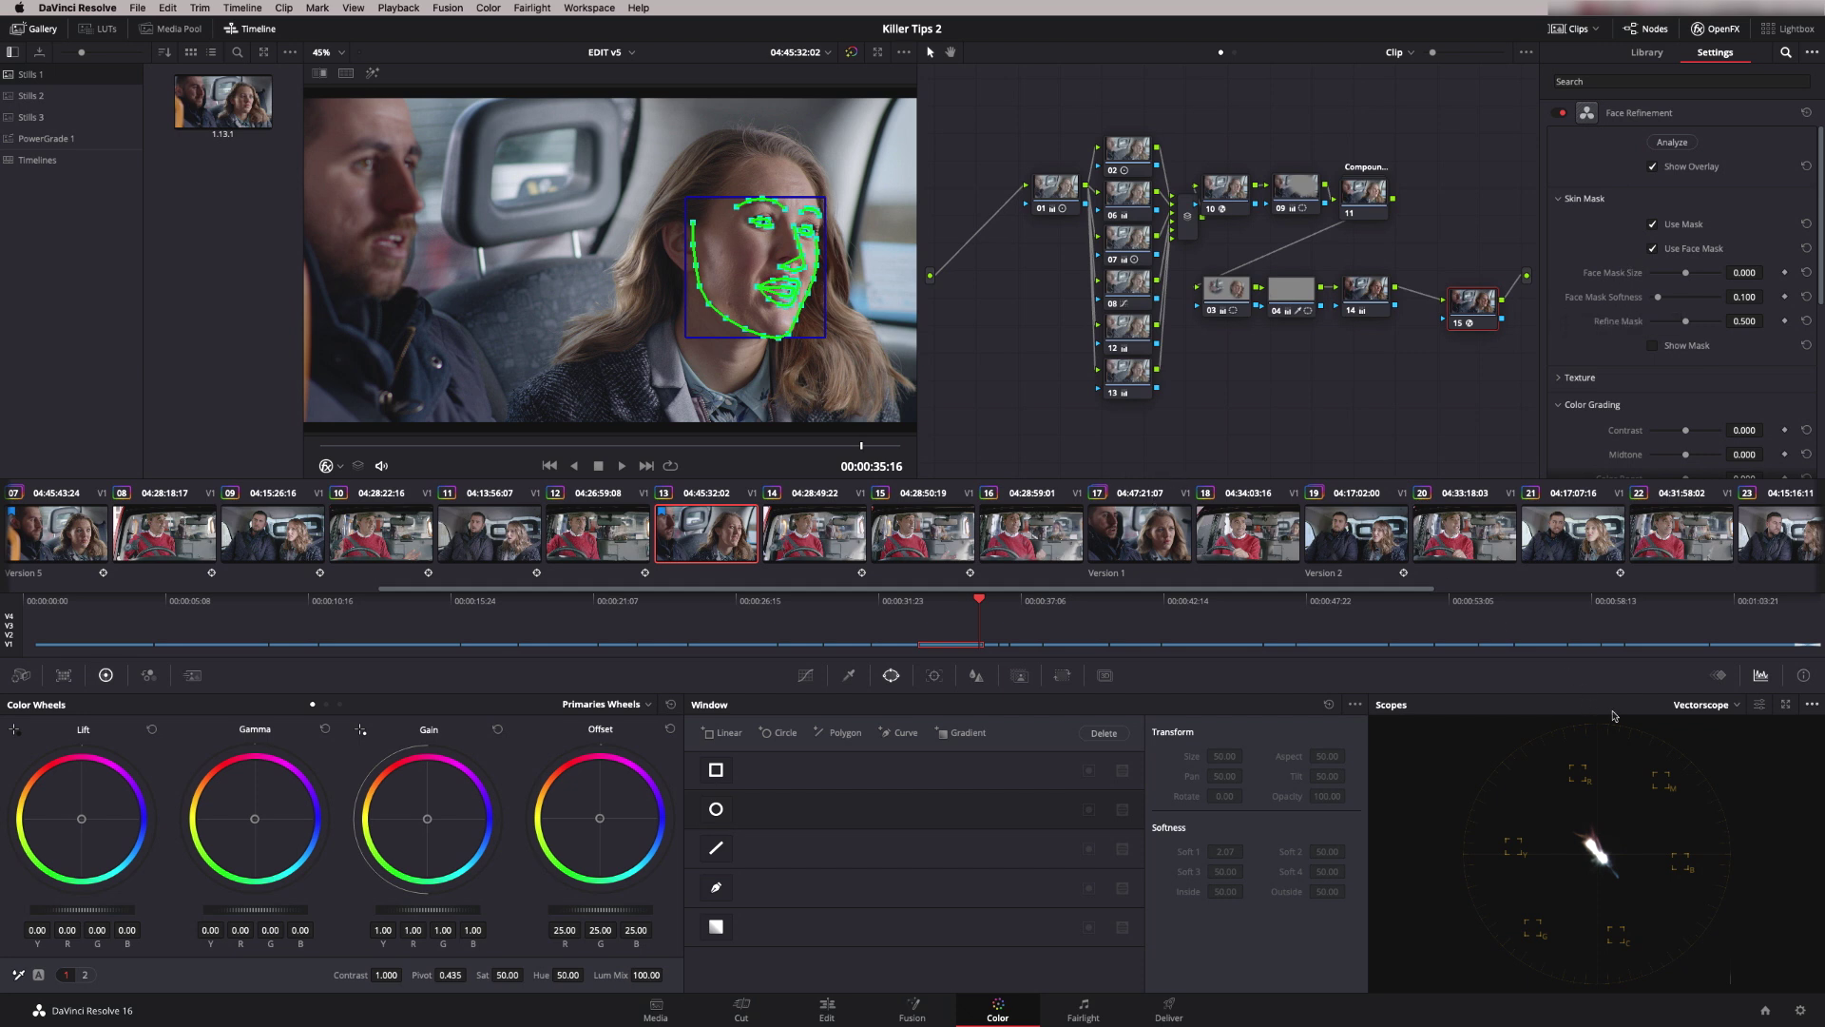
Step: Expand the scopes into a floating window, enlarge the viewer beside the OpenFX settings, and close the scopes
left_click(1787, 711)
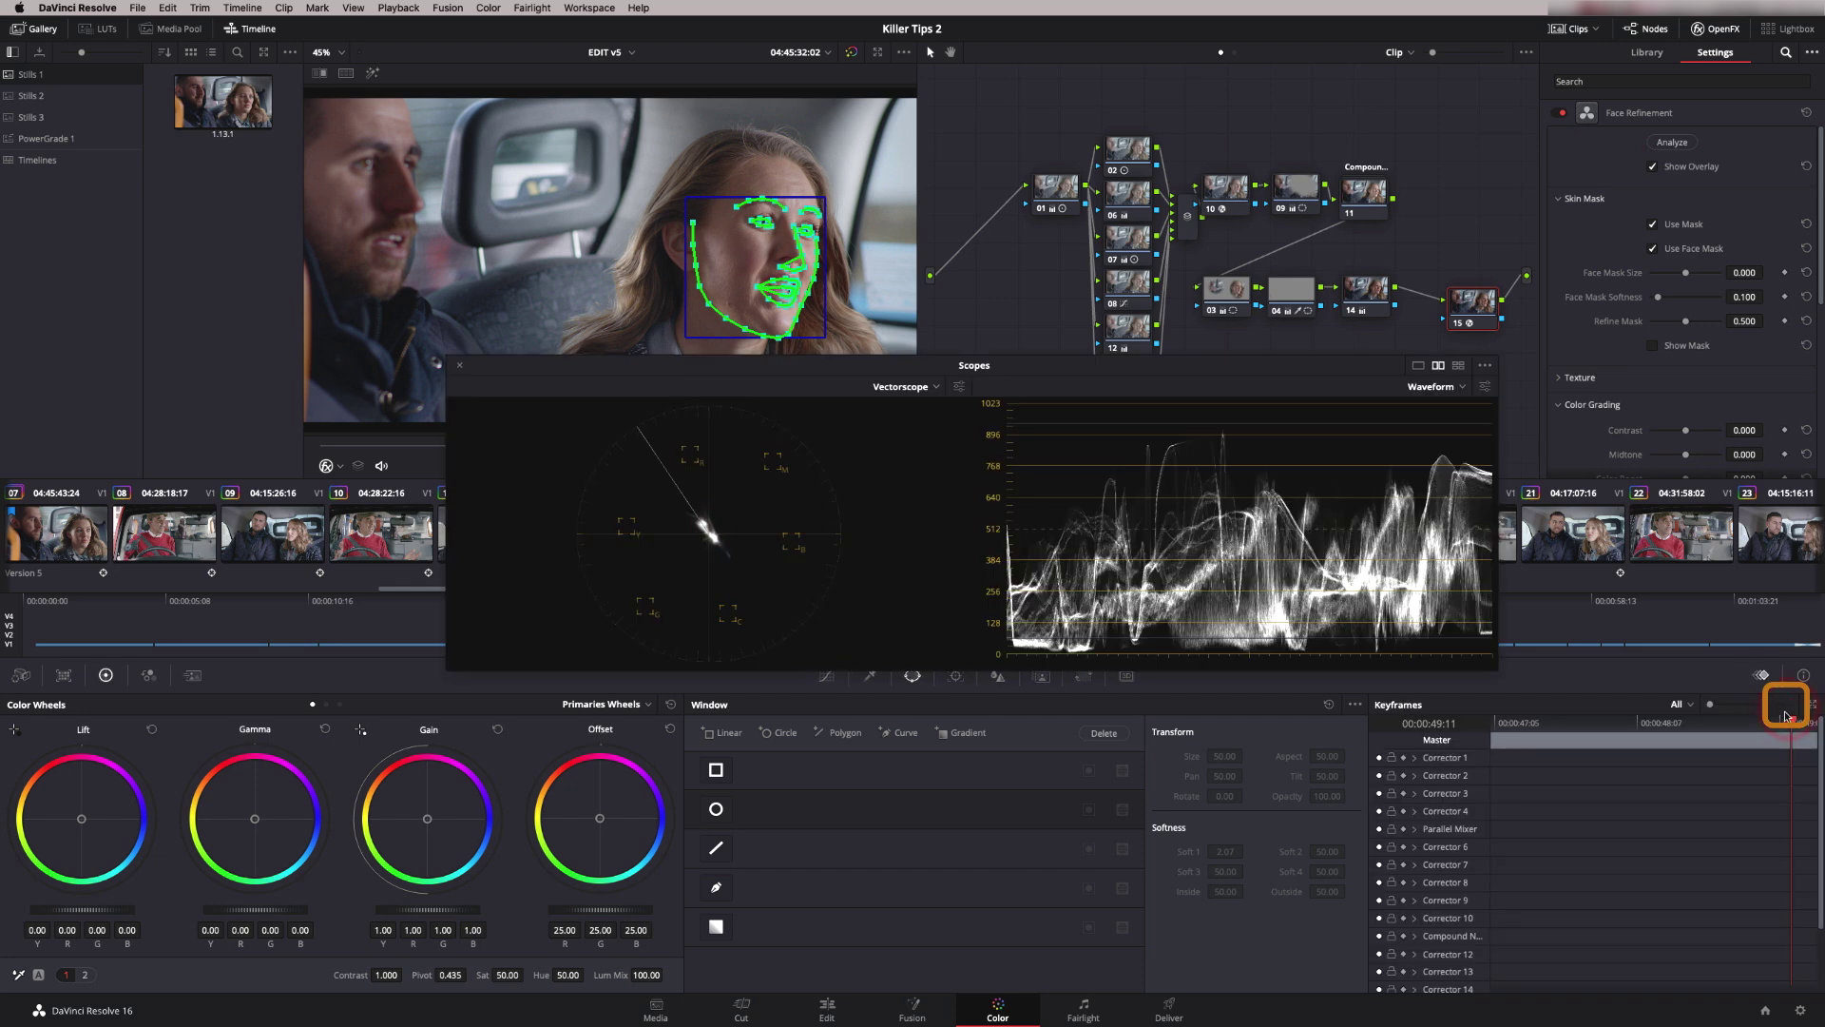
left_click_drag(1050, 364, 888, 671)
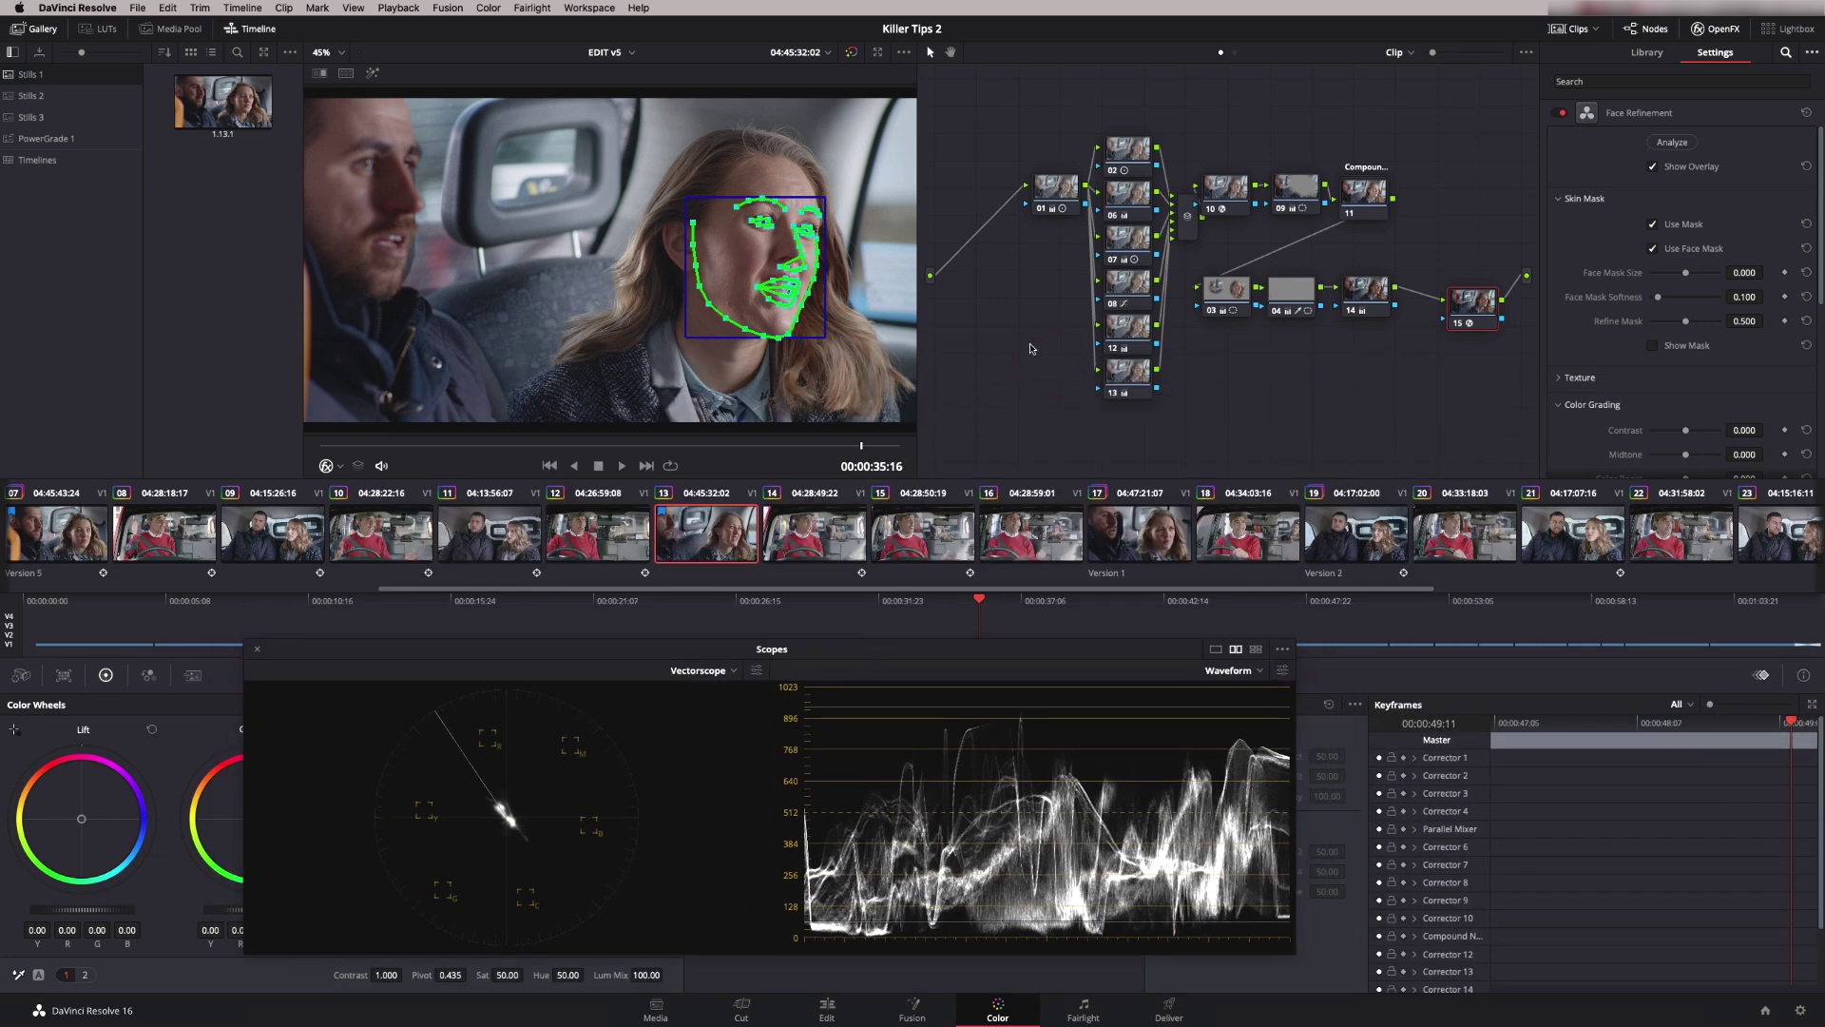
key("shift+f")
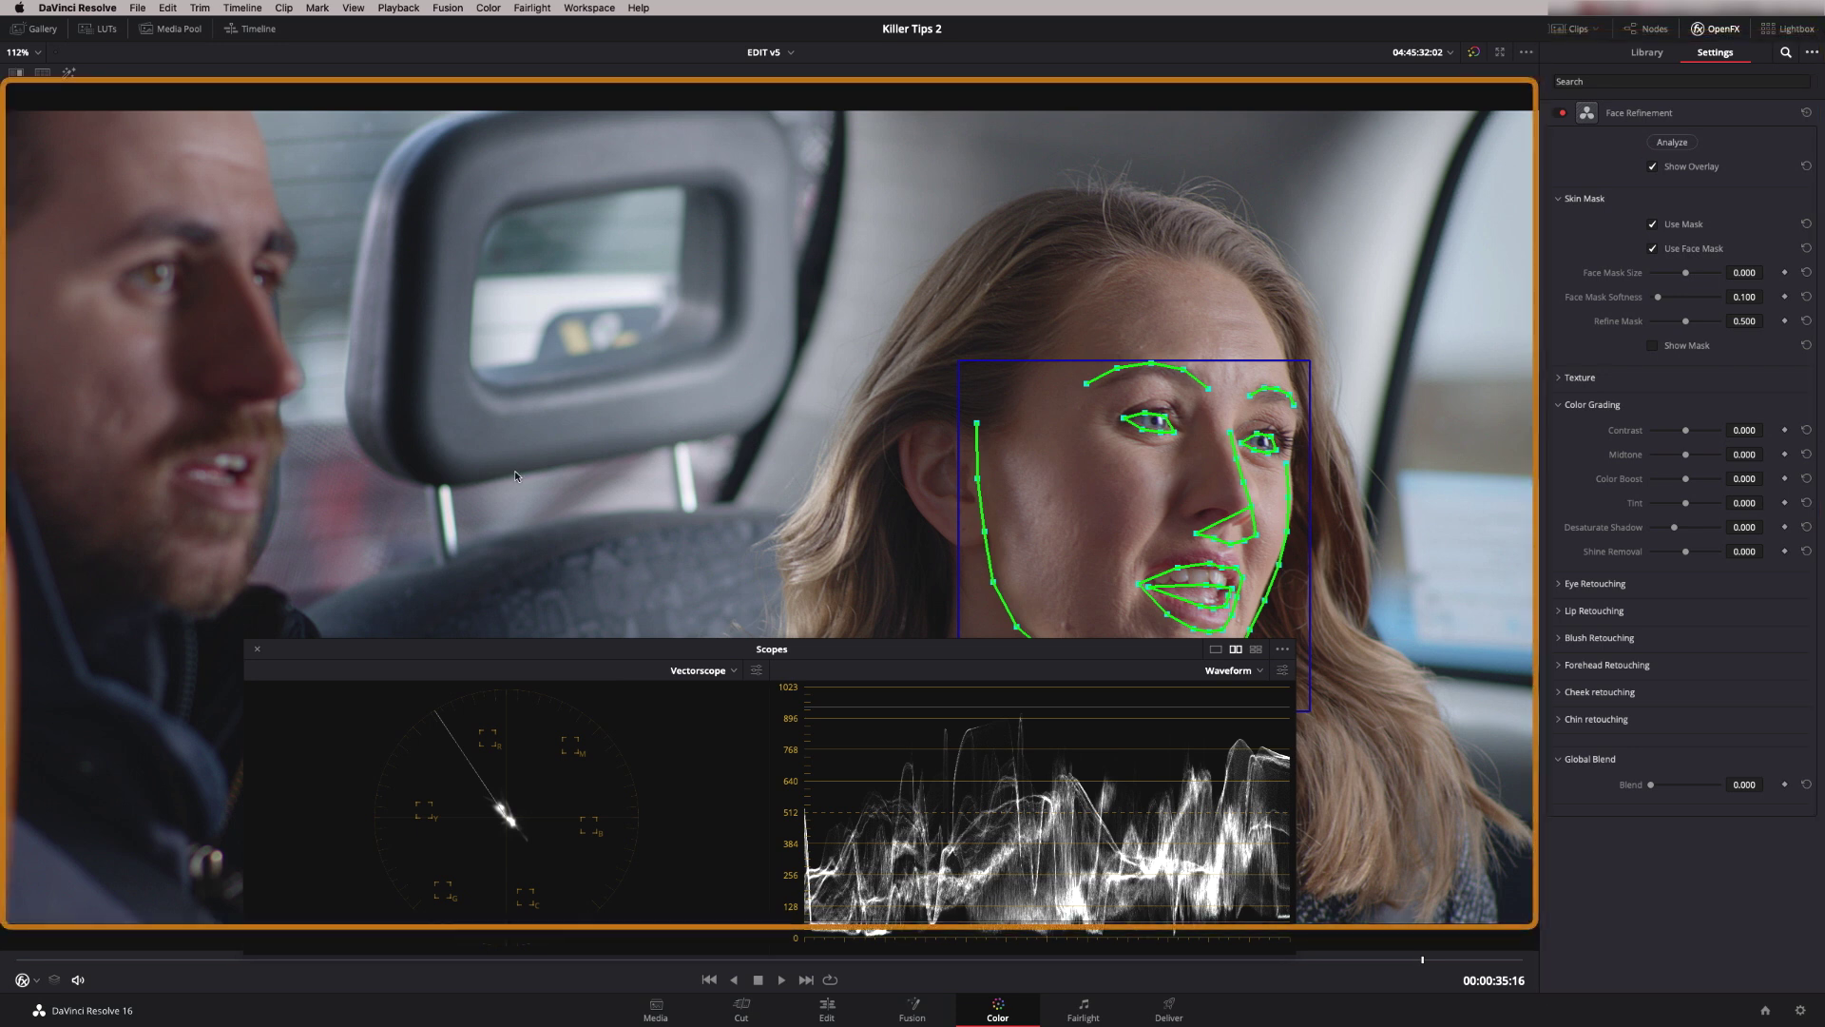
left_click_drag(592, 648, 437, 624)
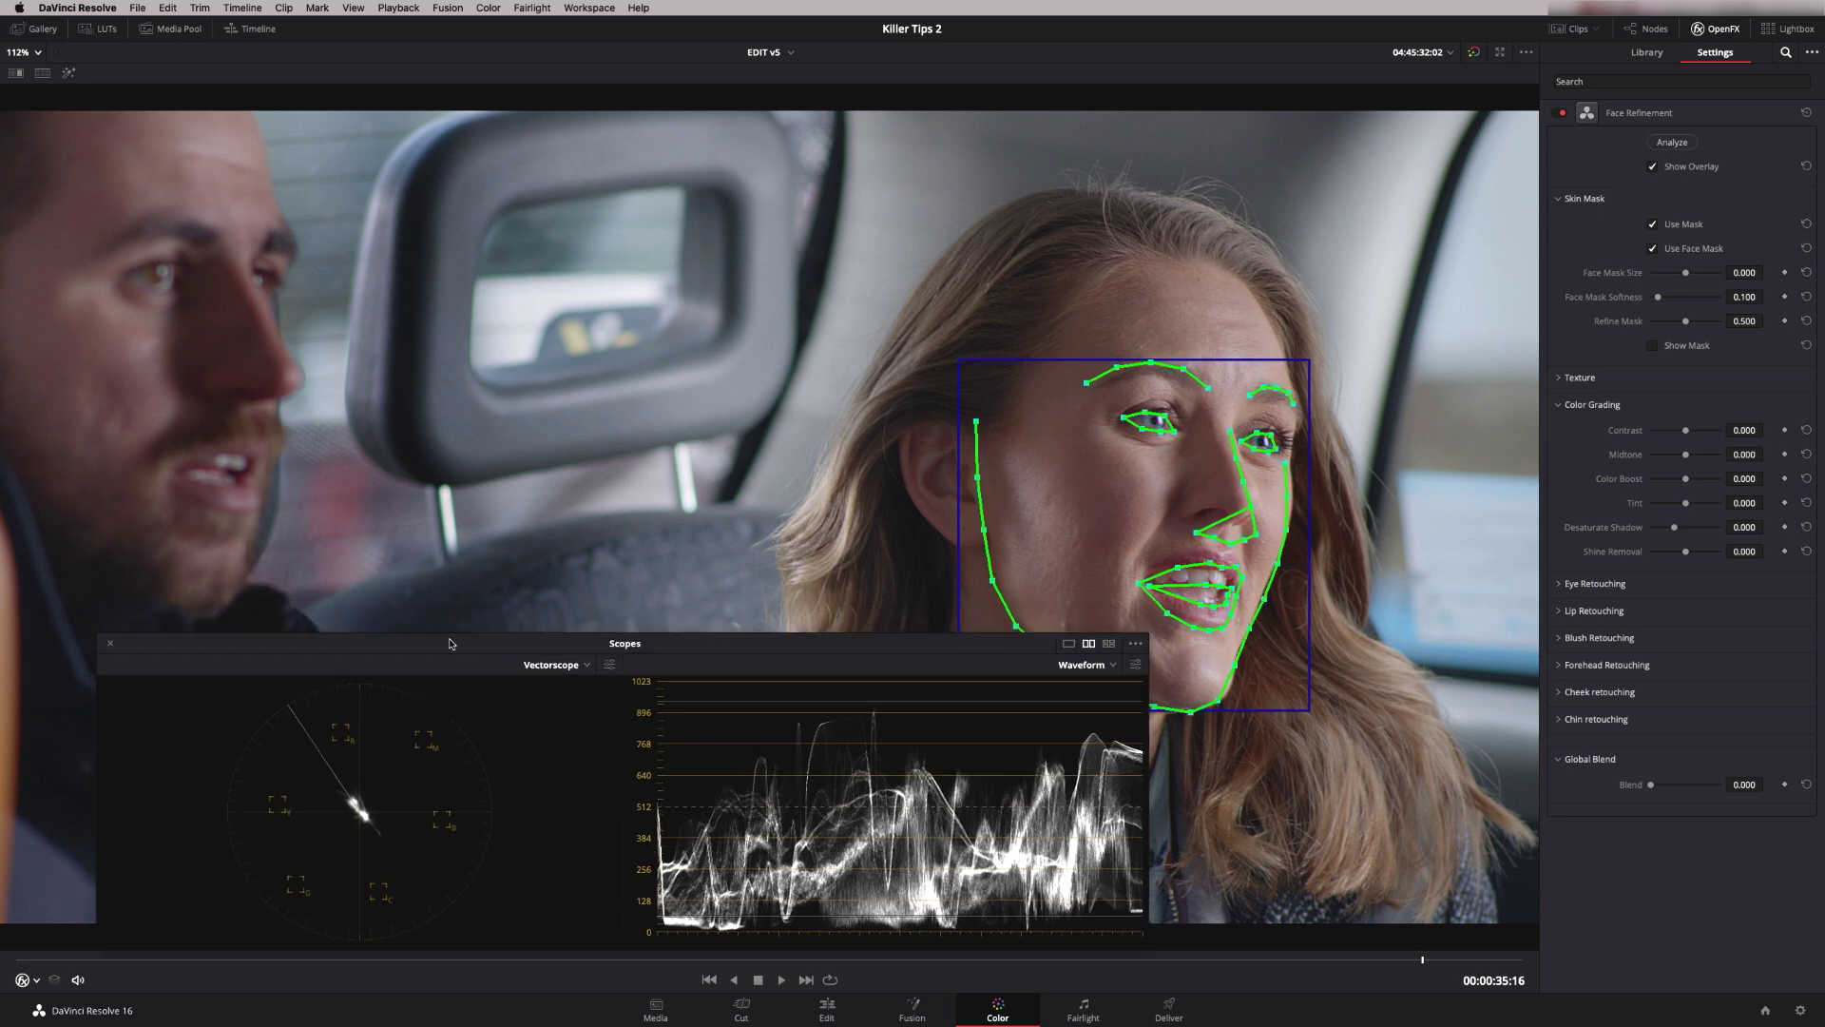
left_click(109, 645)
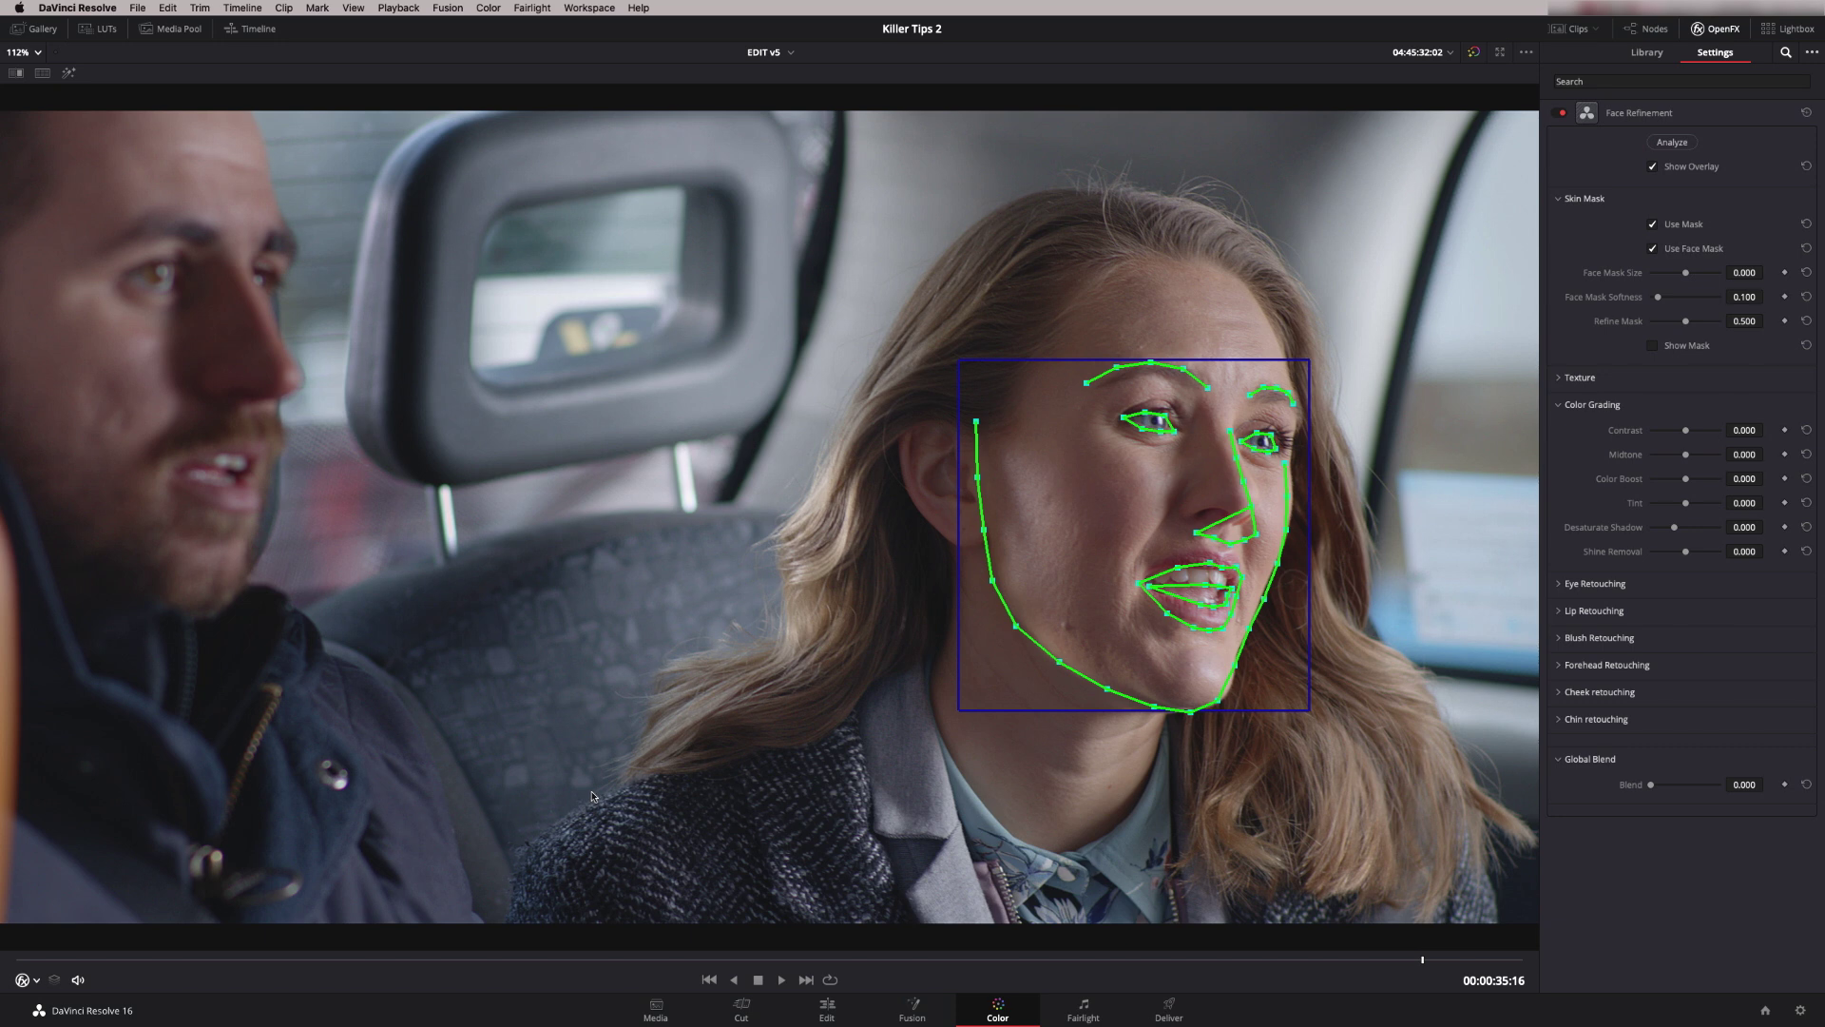
Step: Hide the face tracking overlay, and try a Midtone of 0.286 on the woman's face before resetting it
left_click(1652, 166)
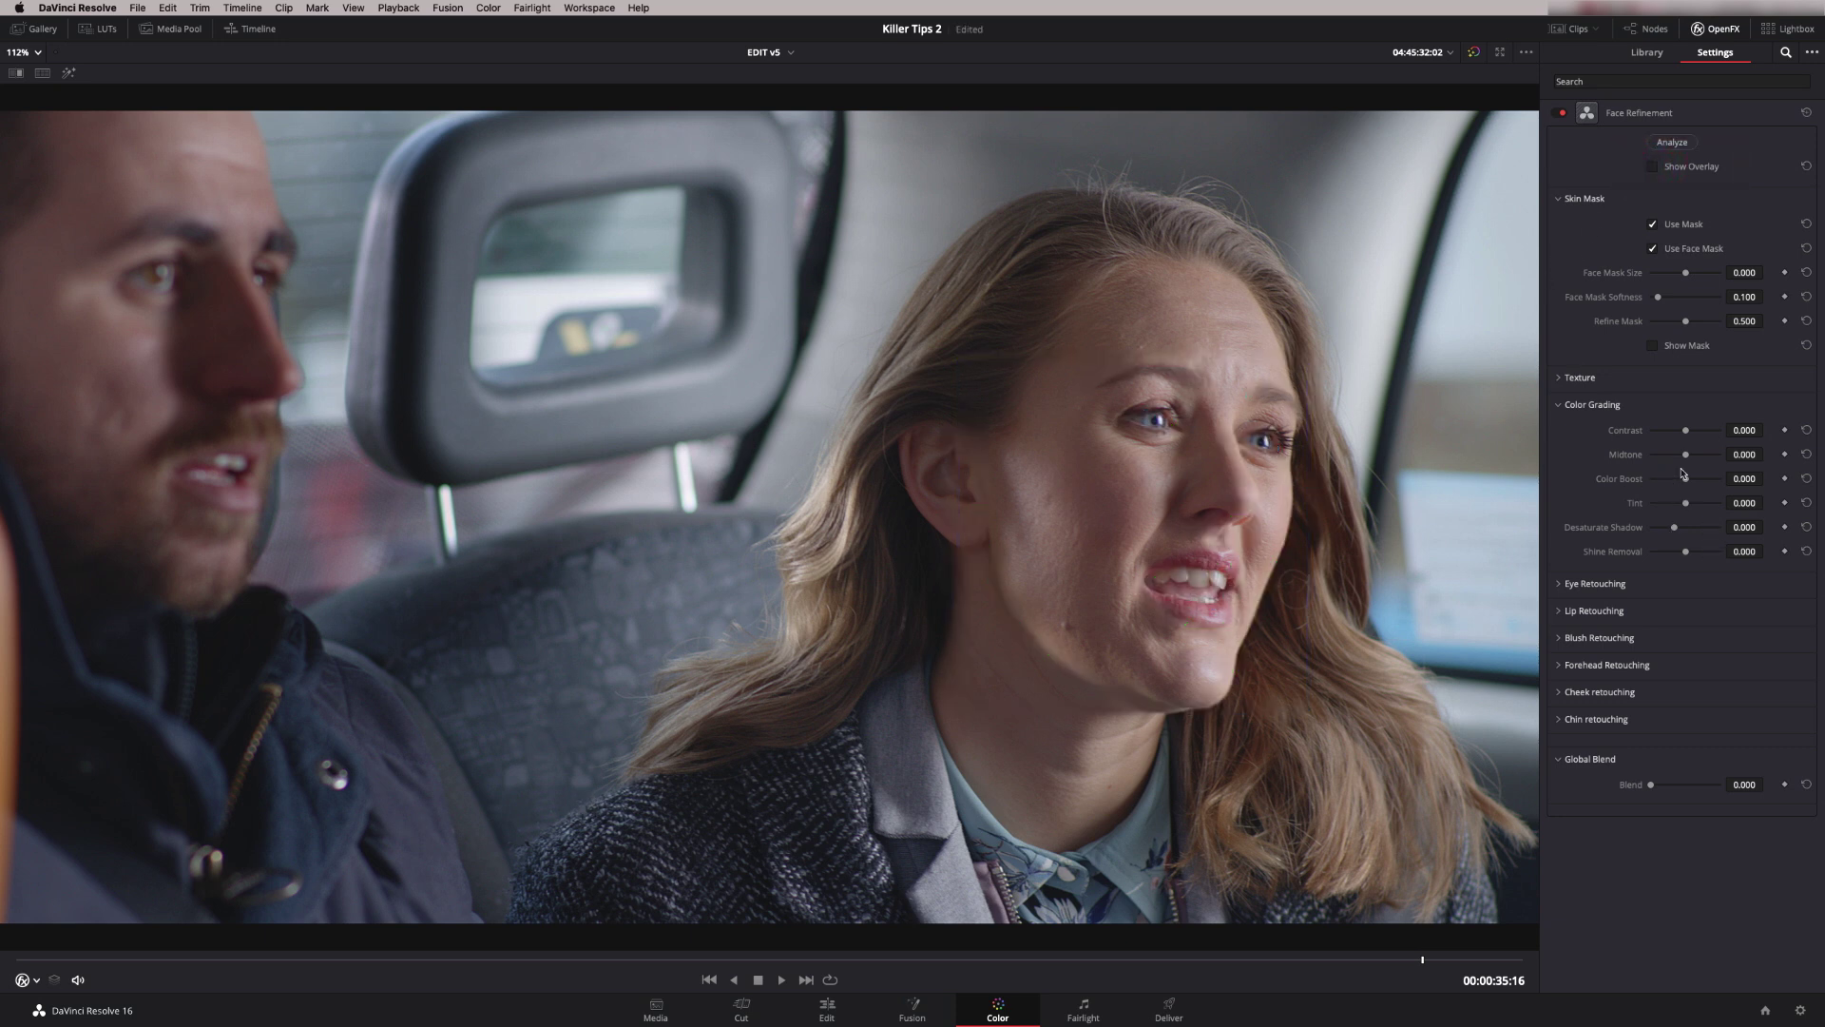
left_click_drag(1689, 459, 1697, 461)
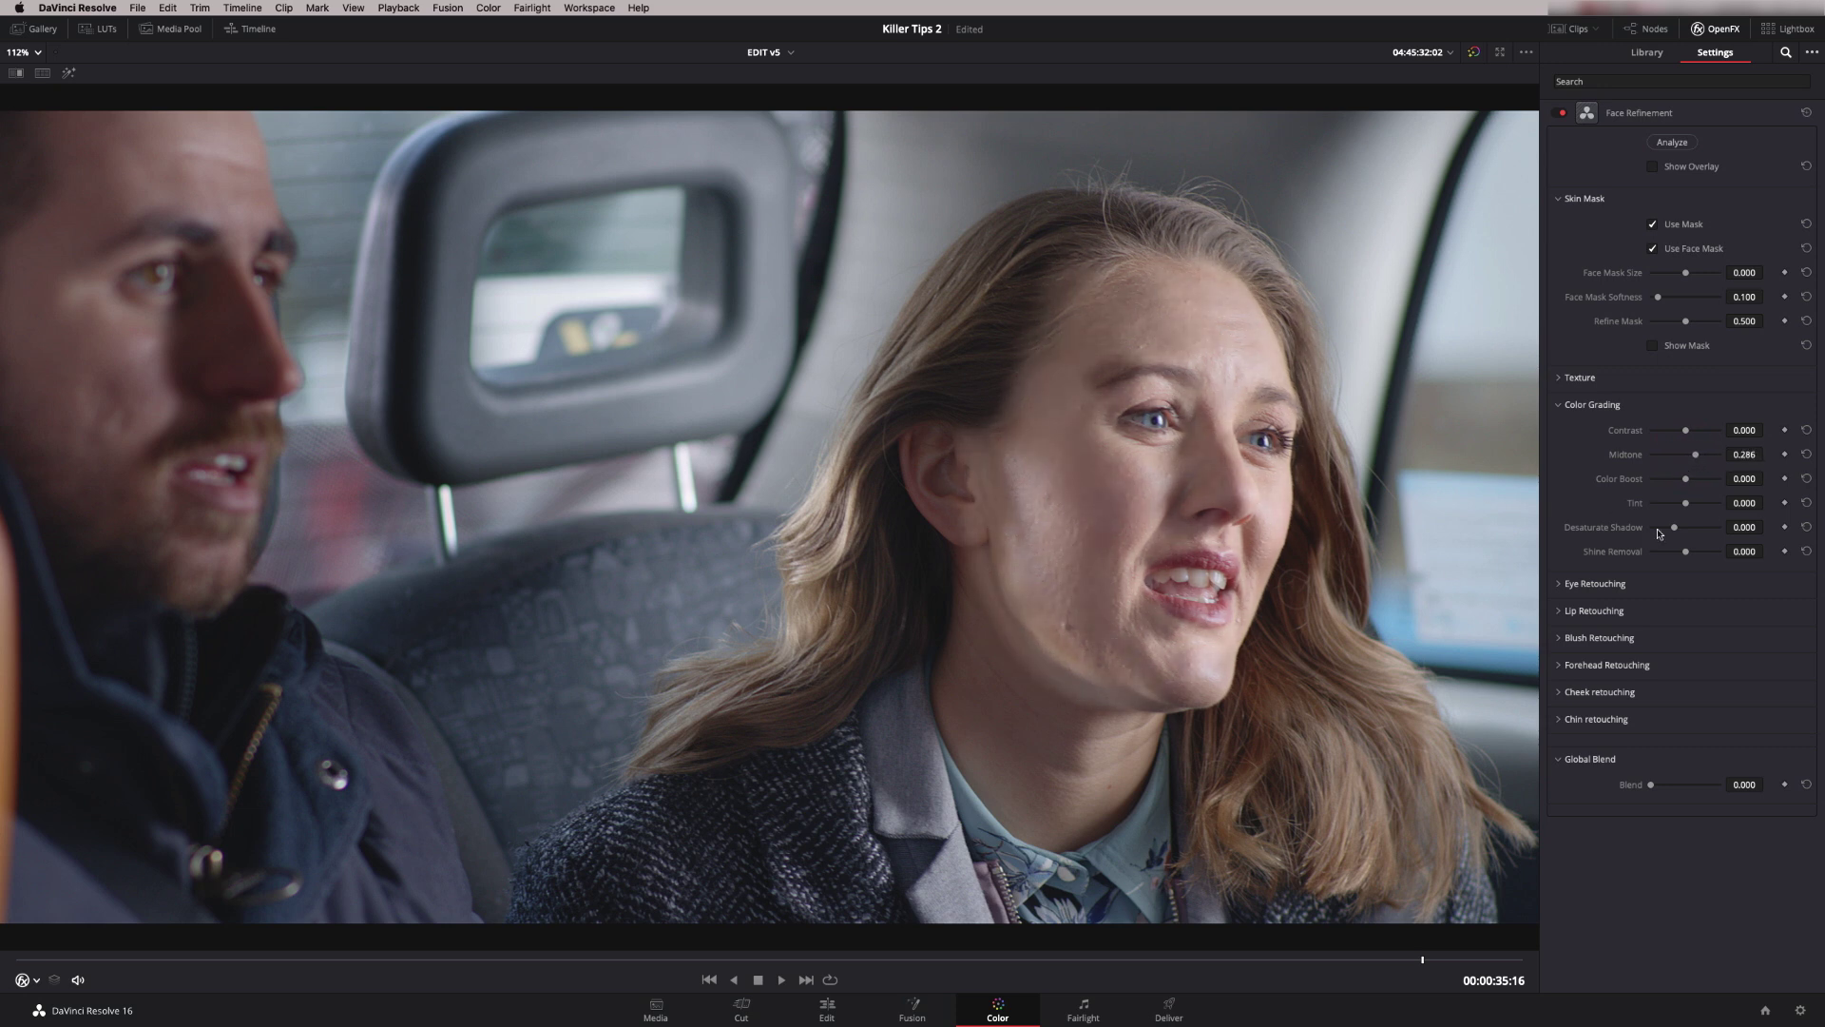
left_click(1804, 454)
Step: Preview the skin mask and try a Color Boost of 0.429 on the face before resetting it
left_click(1654, 346)
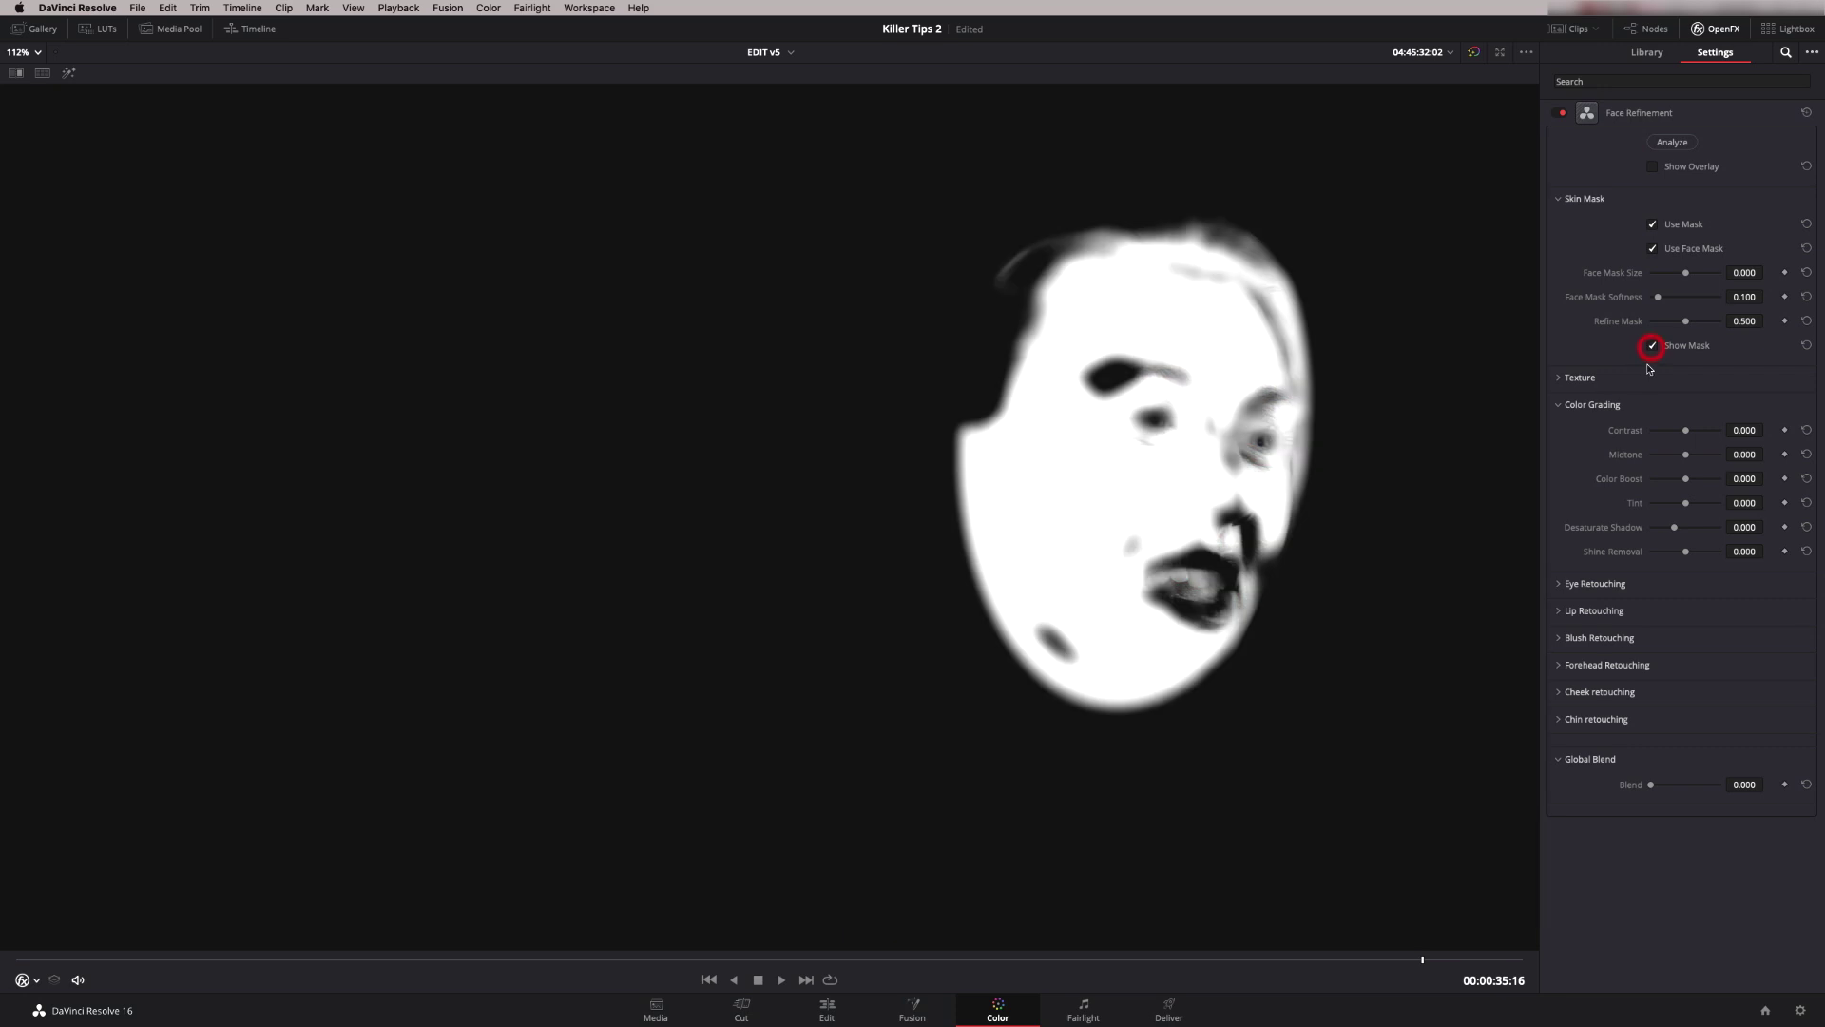
left_click(1653, 346)
left_click_drag(1690, 483, 1709, 484)
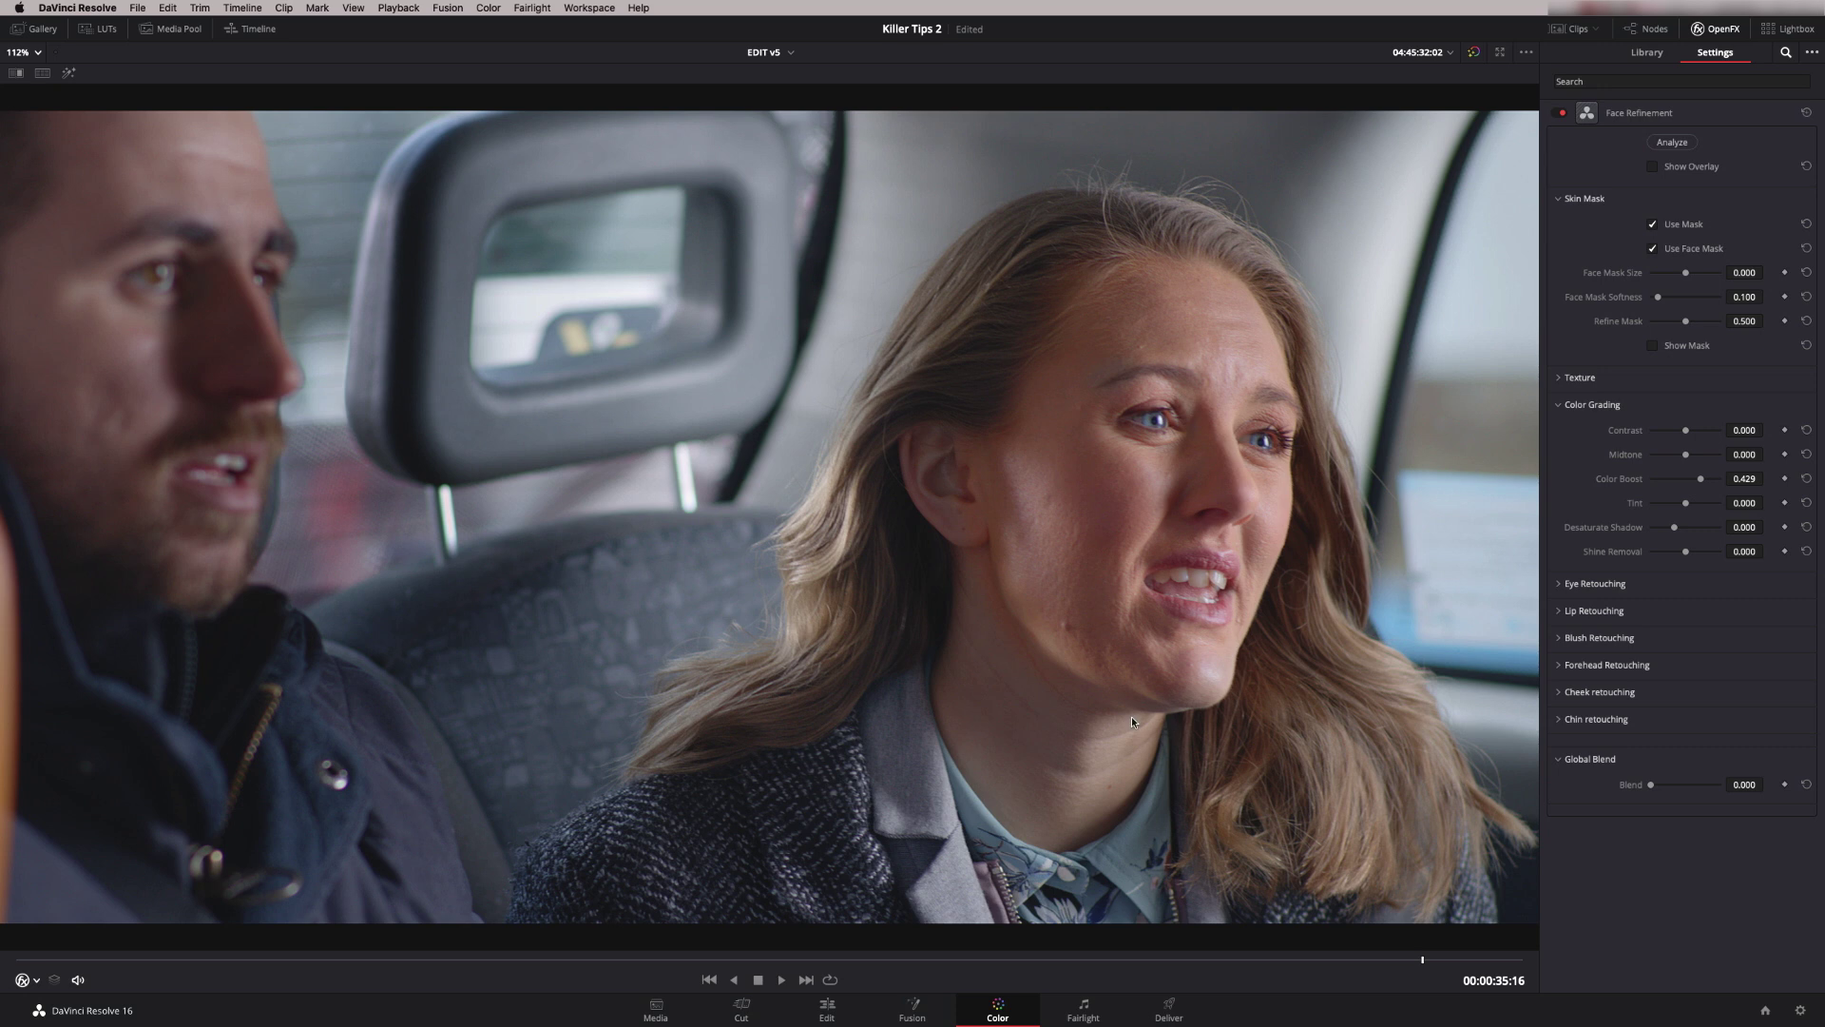
left_click(1806, 478)
Step: With the mask displayed, set Face Mask Size to 0.755, Face Mask Softness to 0.694 and Refine Mask to 0.459
left_click(1653, 345)
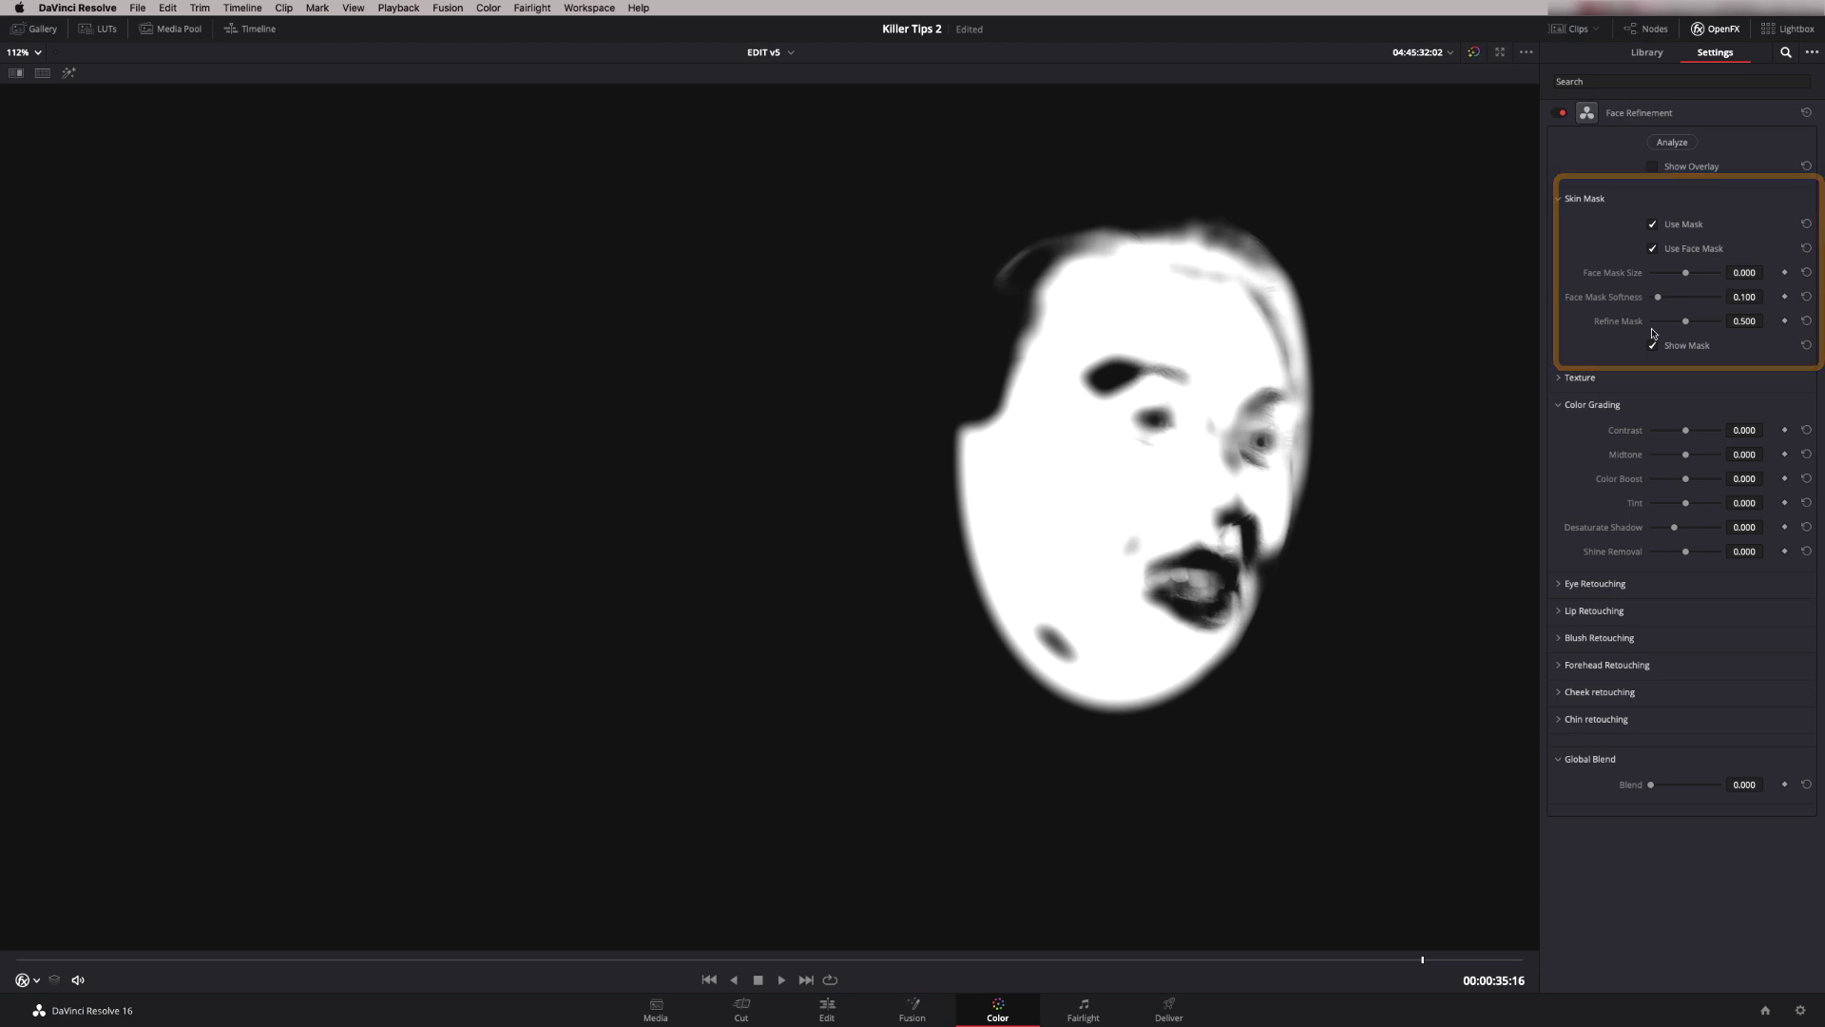
mouse_move(1662, 300)
left_mouse_down()
mouse_move(1706, 296)
mouse_move(1692, 273)
mouse_move(1719, 274)
mouse_move(1666, 324)
mouse_move(1683, 322)
left_mouse_up()
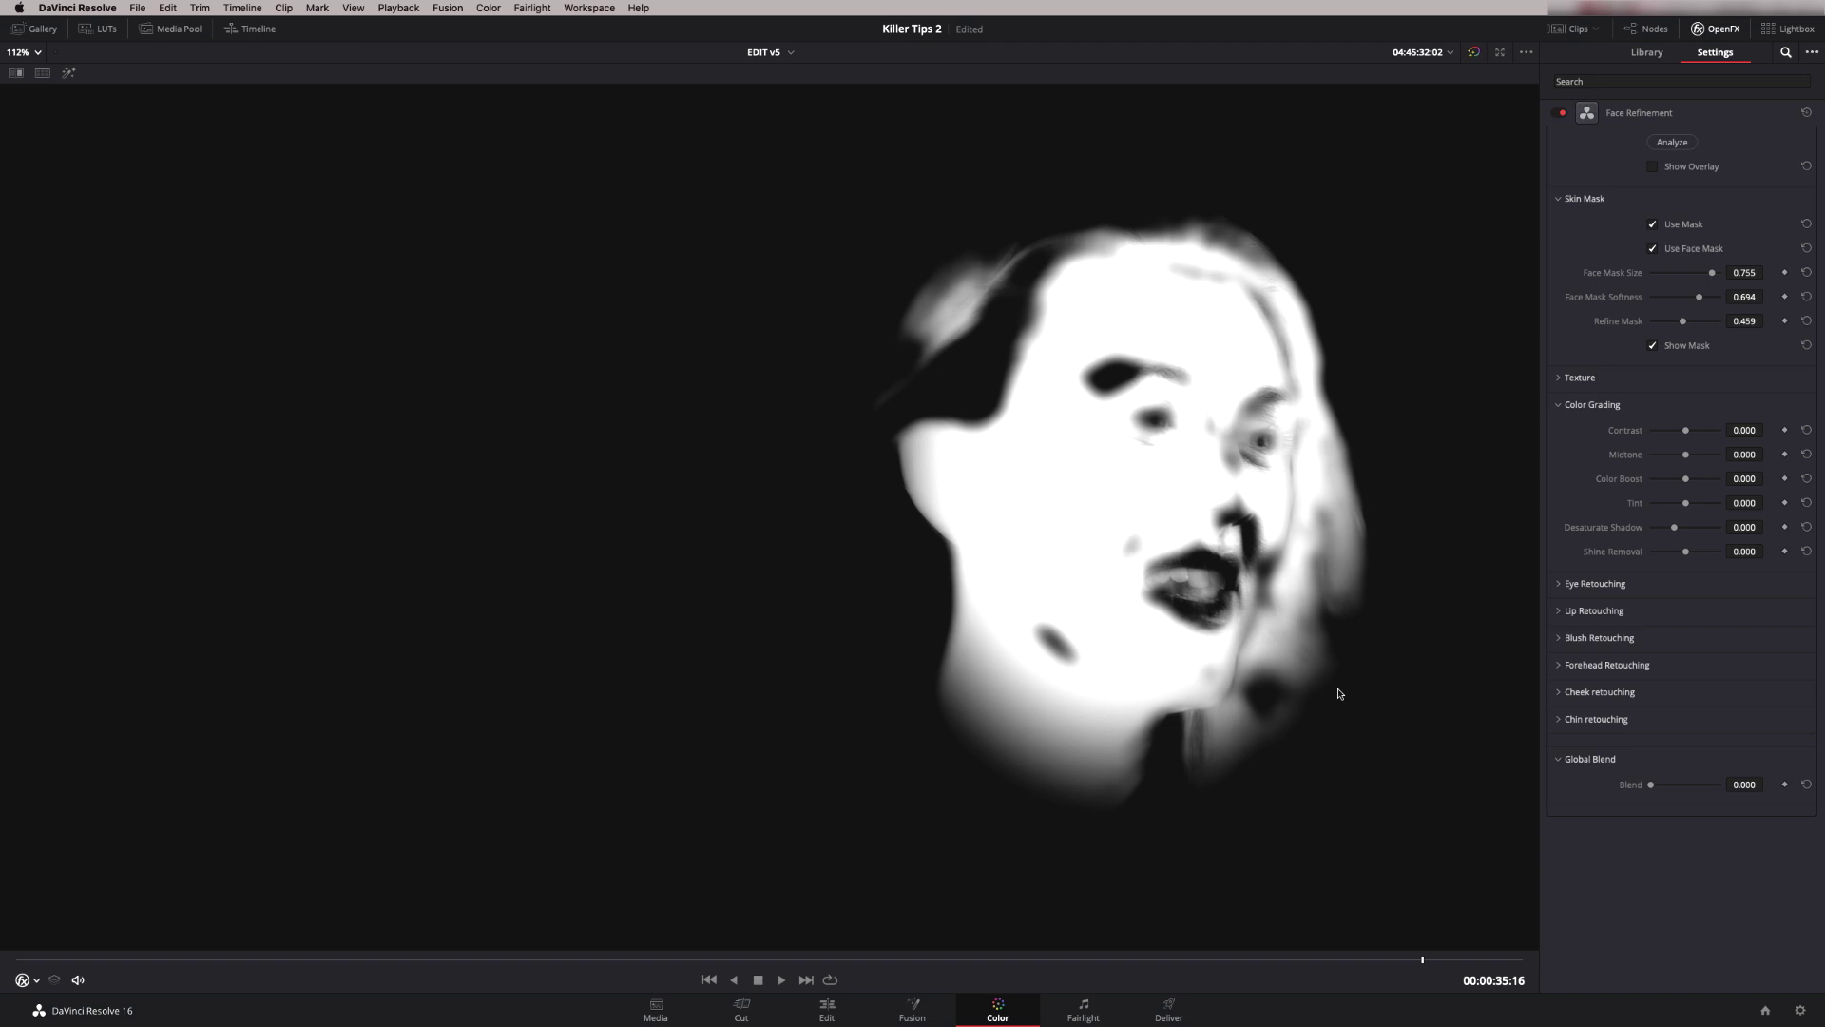
left_click(1652, 347)
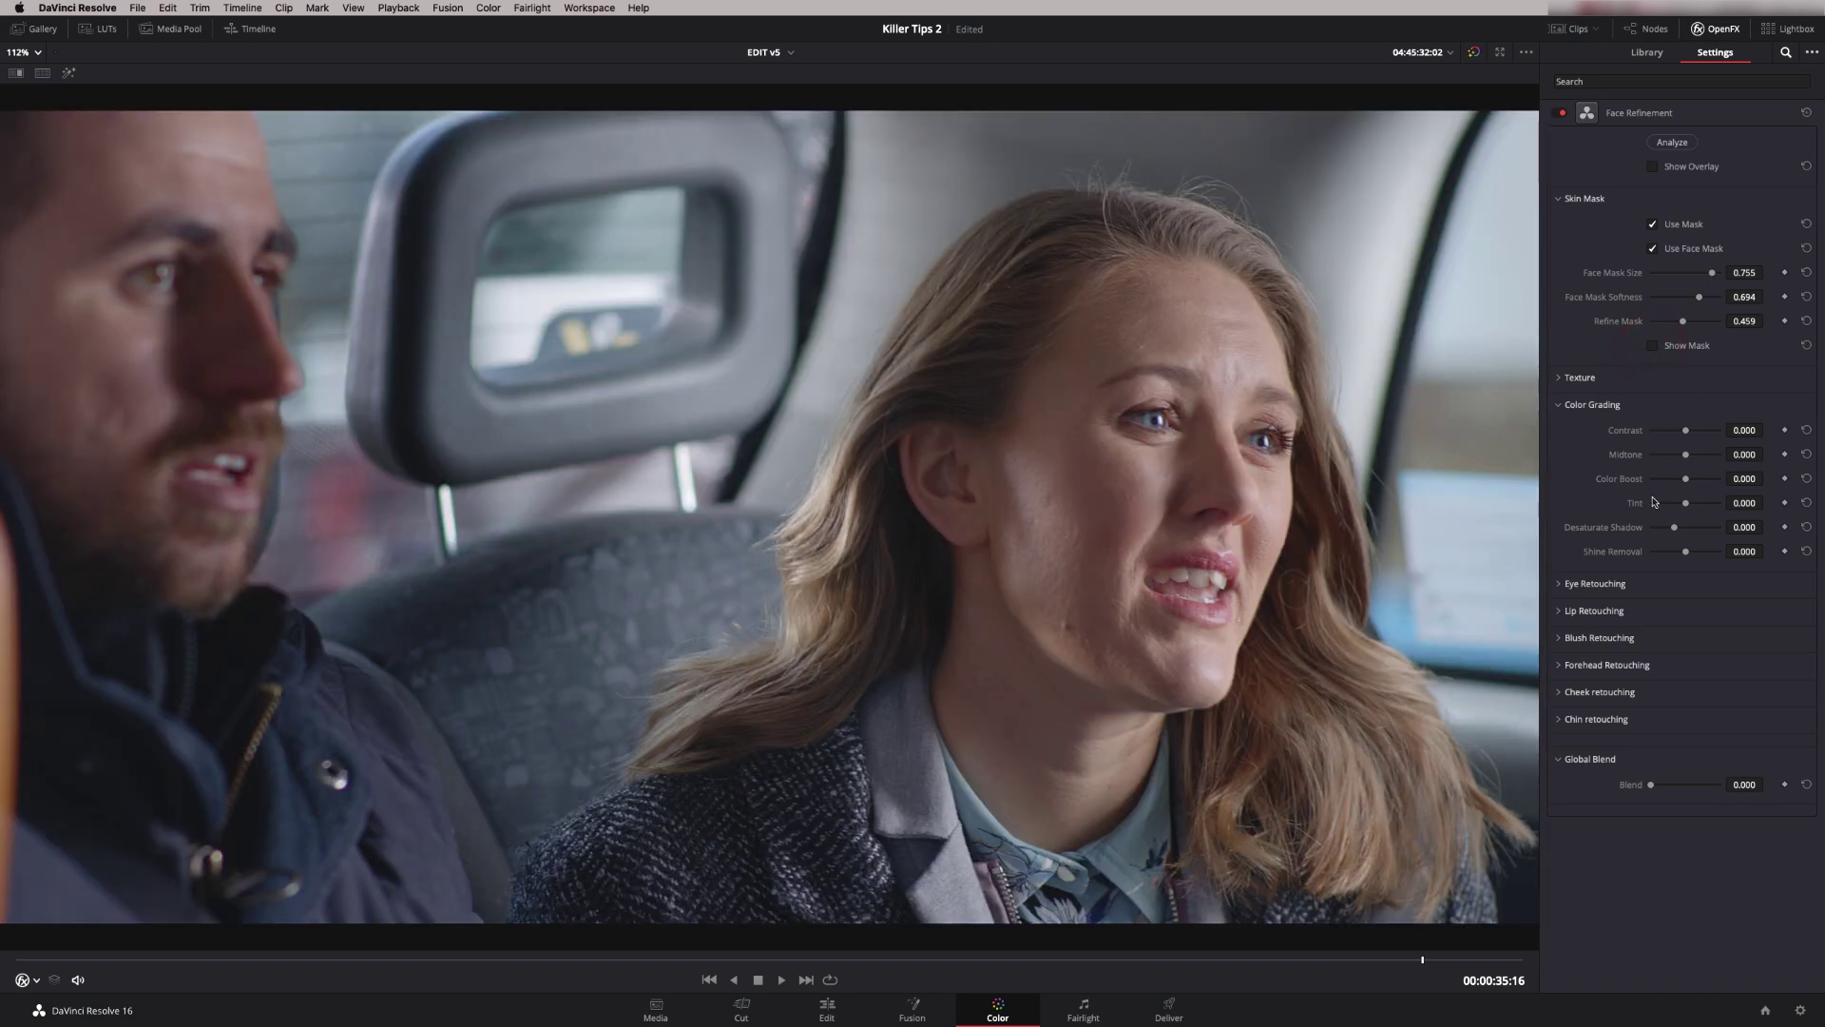
Step: Try a Midtone of 0.163 with the adjusted skin mask and reset it
left_click_drag(1687, 455, 1693, 459)
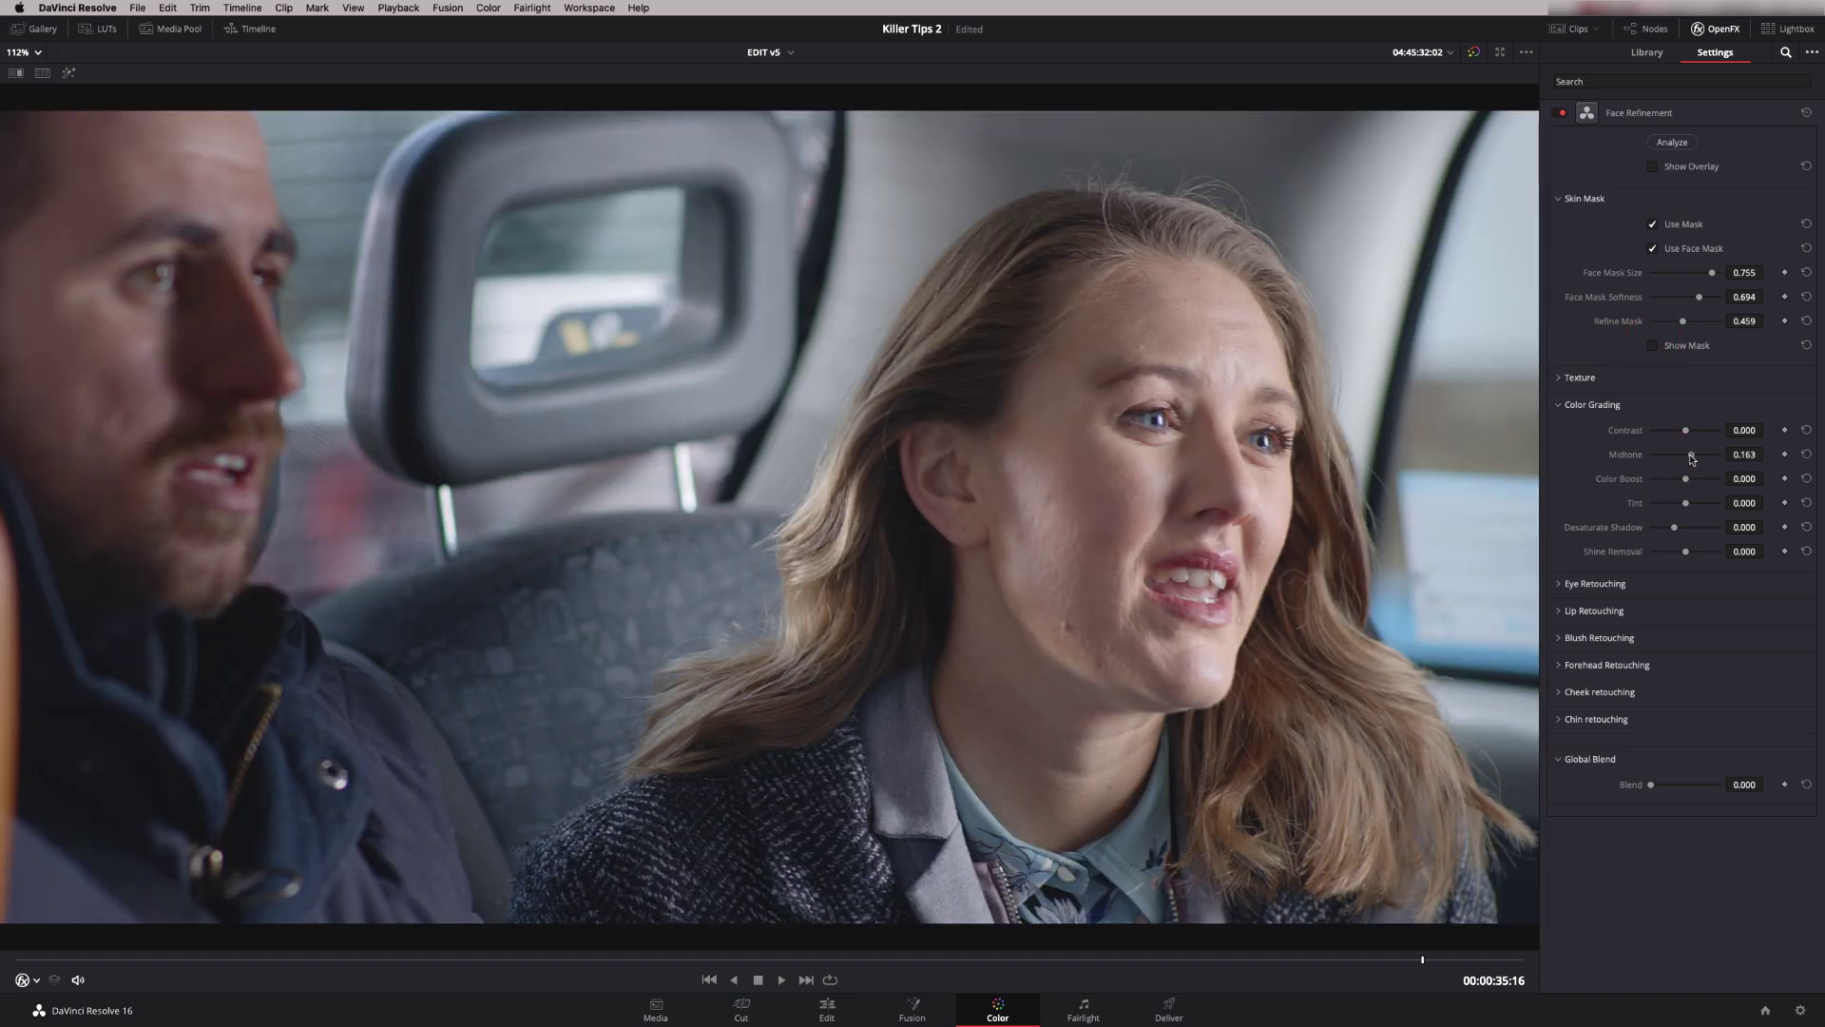
left_click(1803, 456)
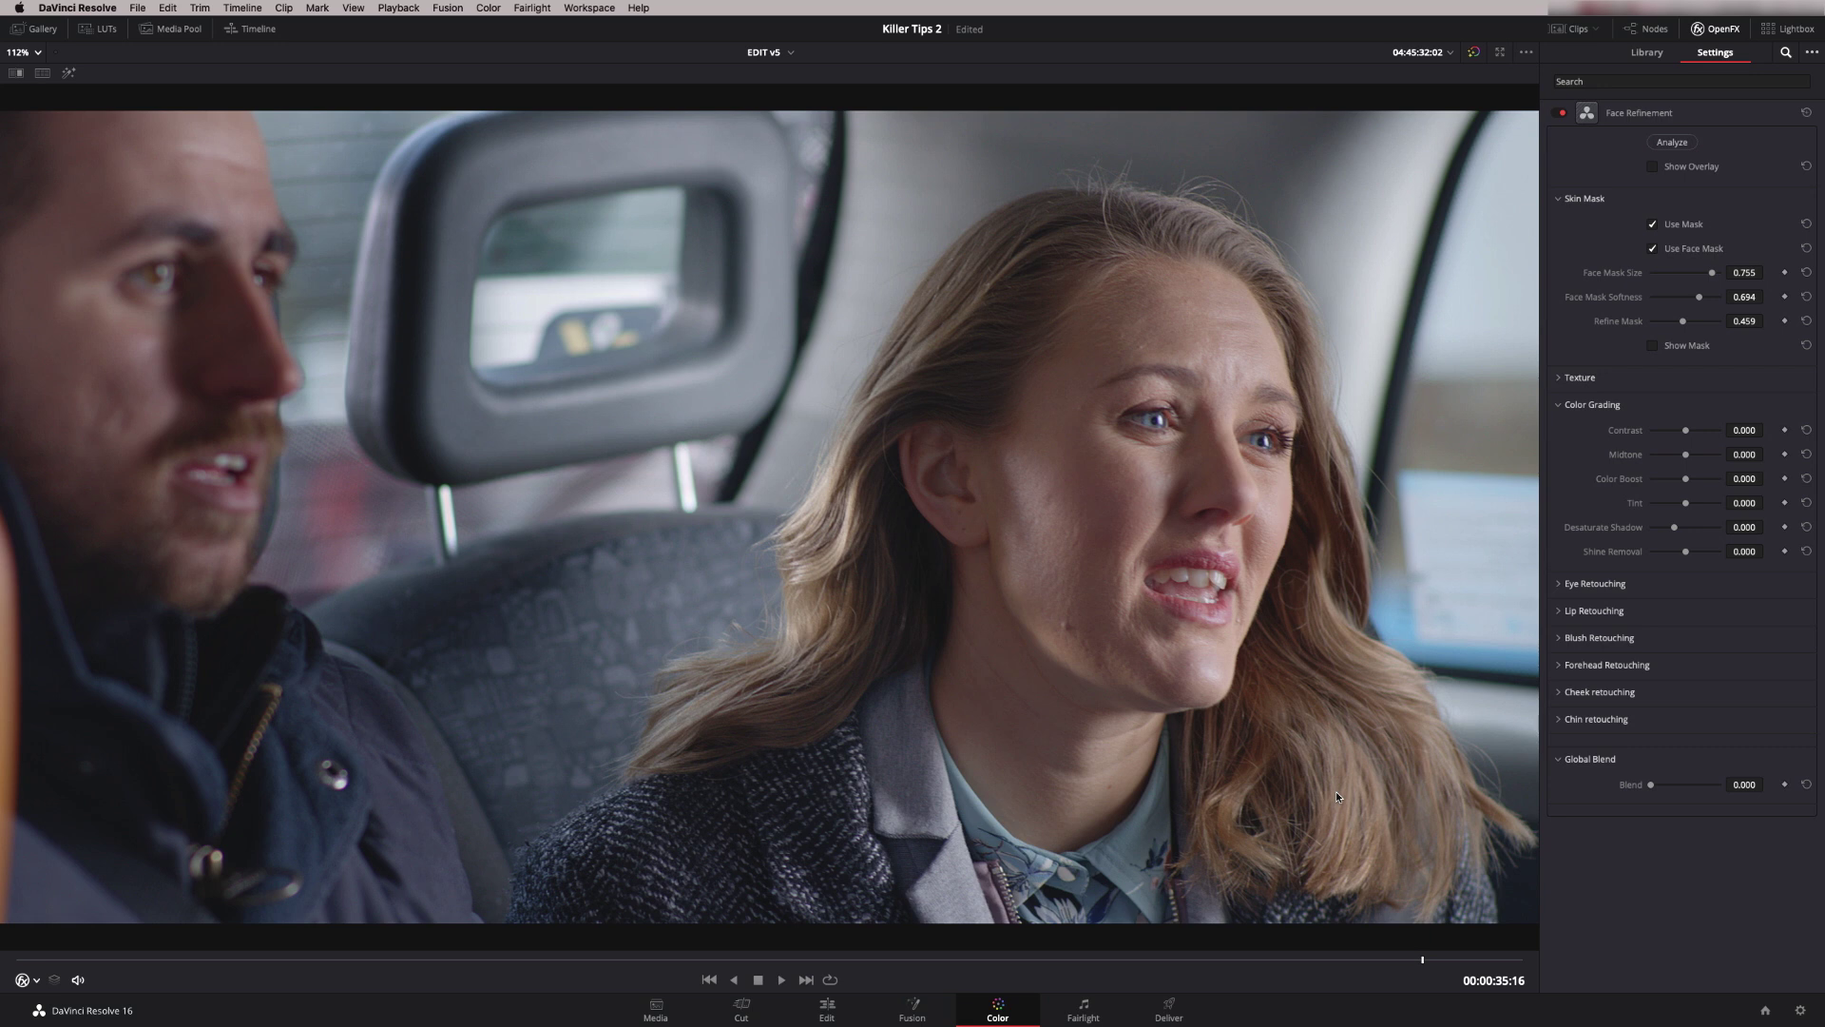
Step: Return to the full layout and draw a closed Curve window on node 15 along the woman's face edge, around her hair and the background
key("shift+f")
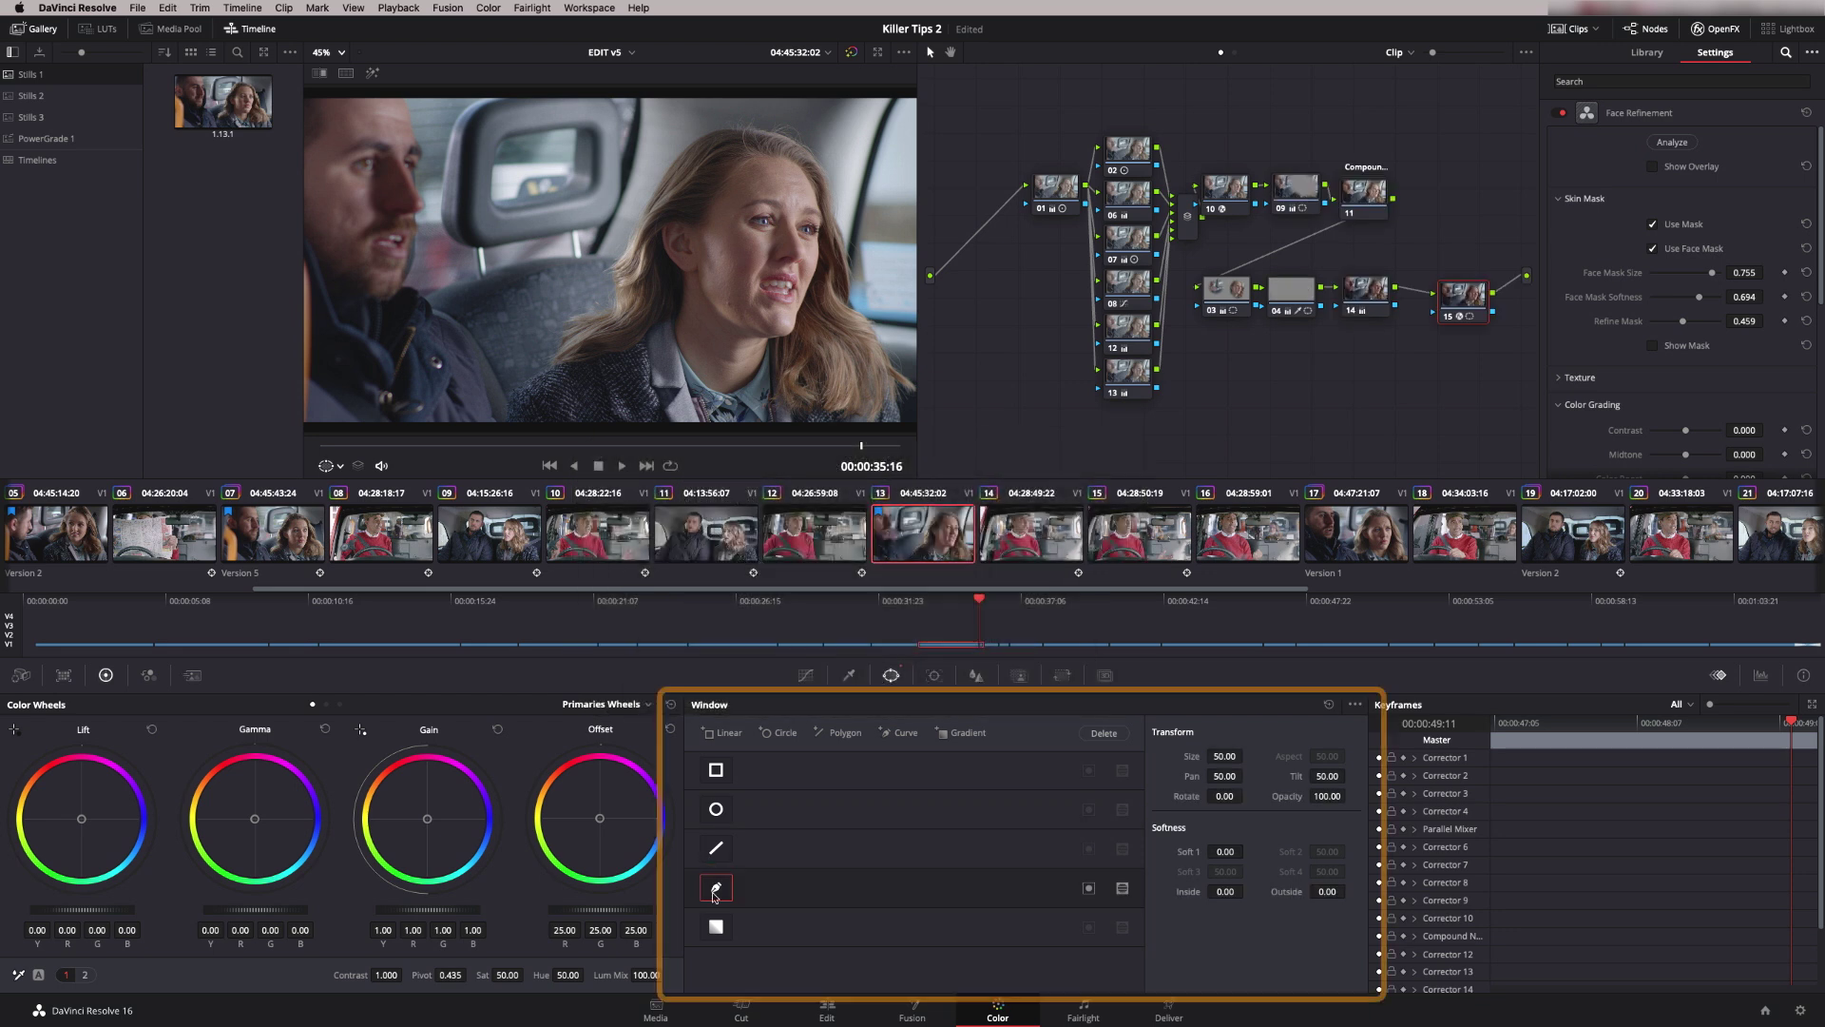
left_click(748, 122)
left_click(758, 147)
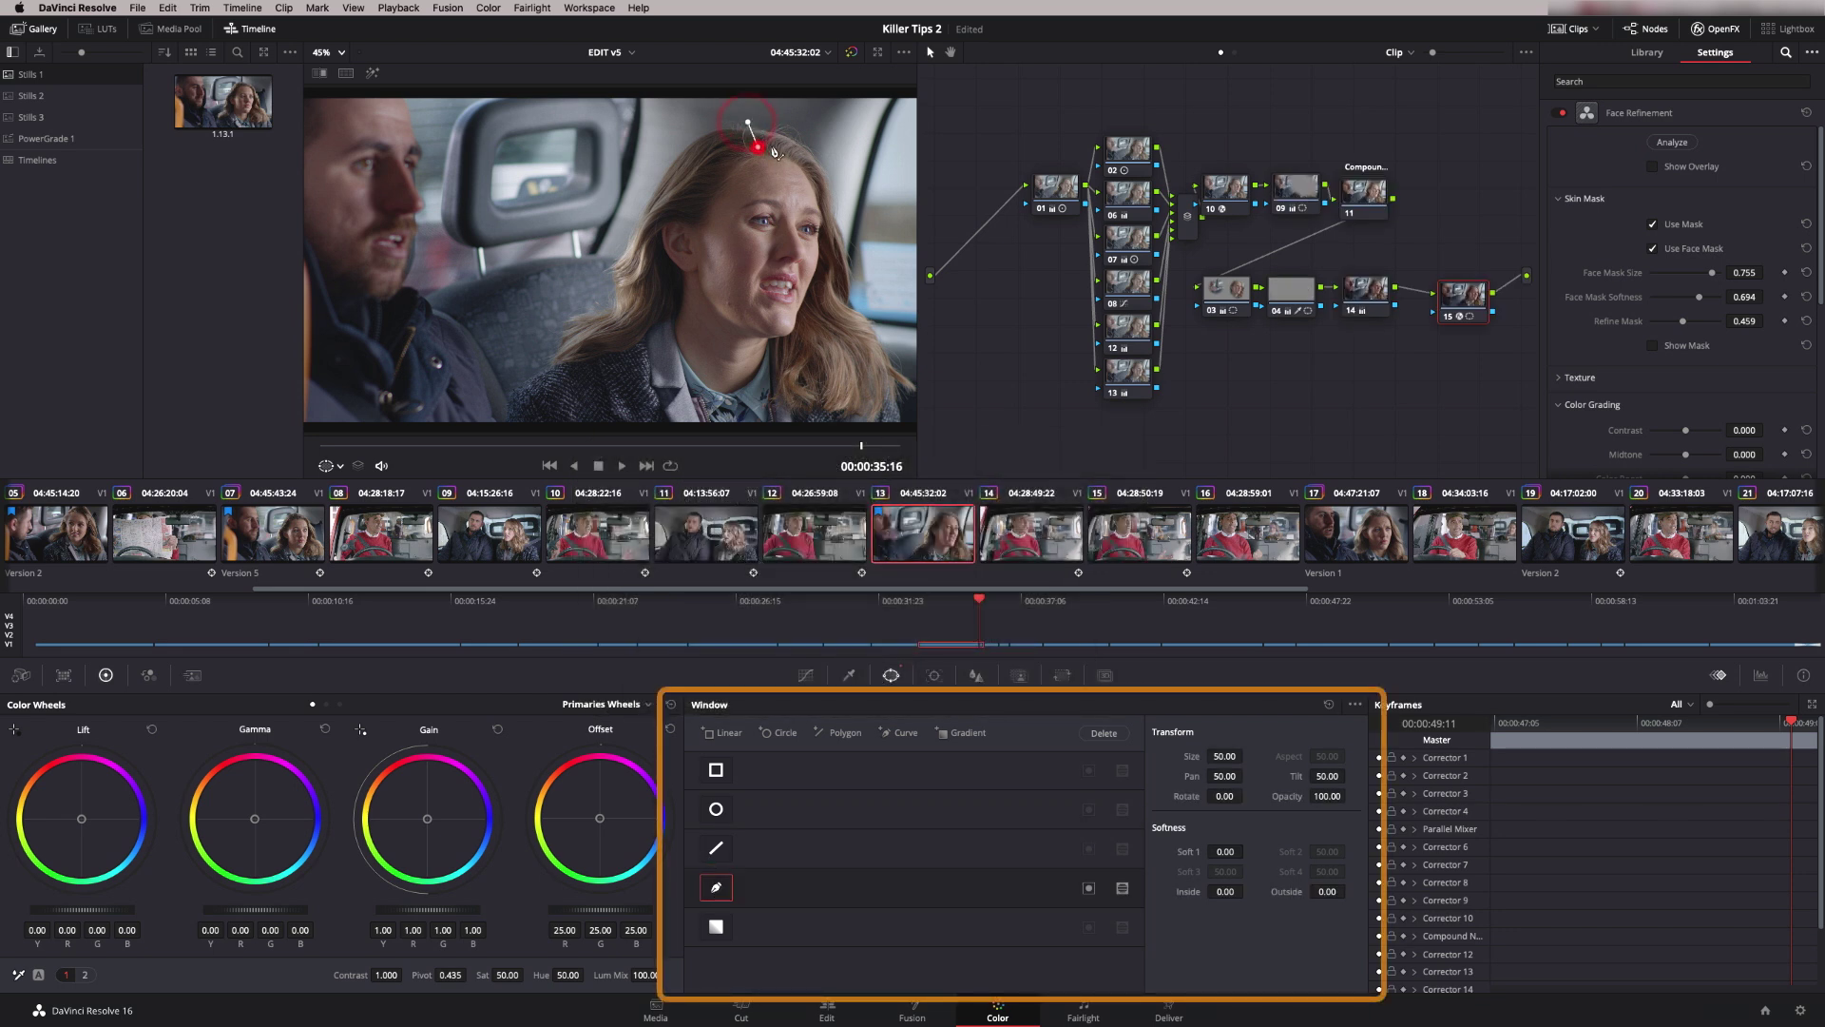
left_click(787, 155)
left_click(810, 177)
left_click(823, 207)
left_click(823, 238)
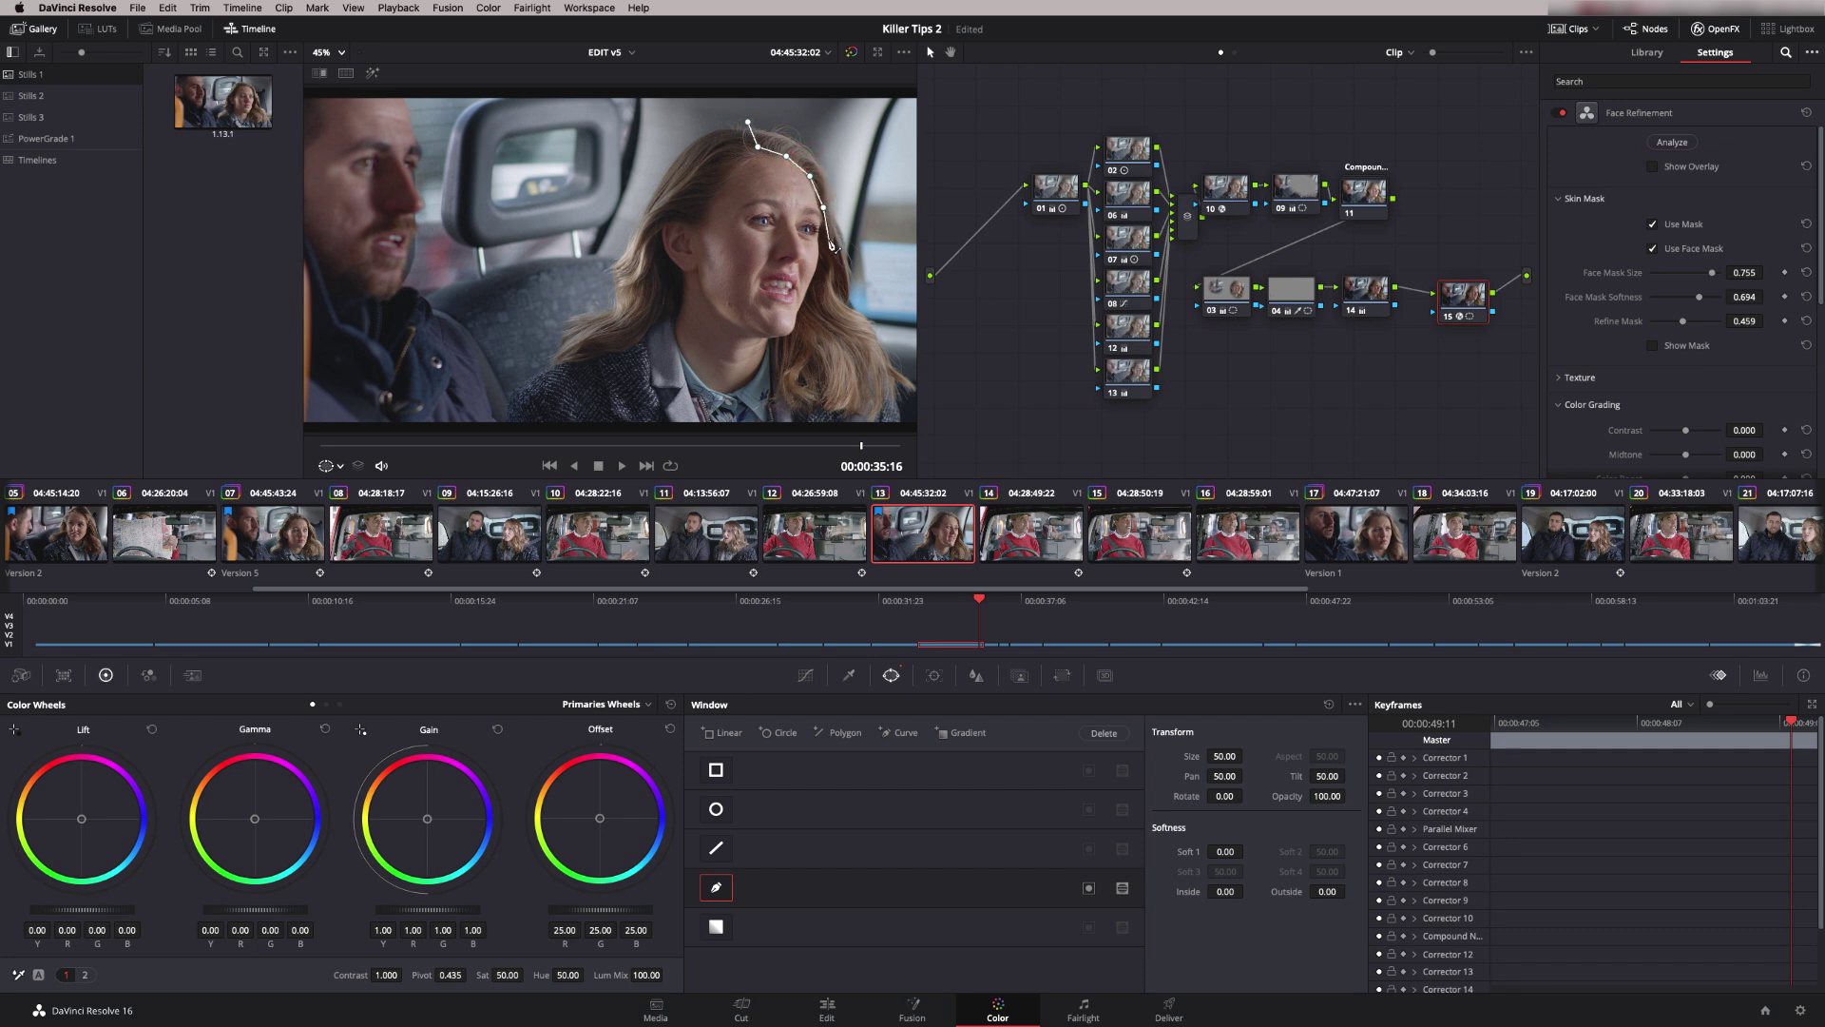
left_click(825, 263)
left_click(820, 283)
left_click(798, 321)
left_click(780, 339)
left_click(763, 365)
left_click(804, 416)
left_click(904, 390)
left_click(886, 260)
left_click(829, 117)
left_click(789, 117)
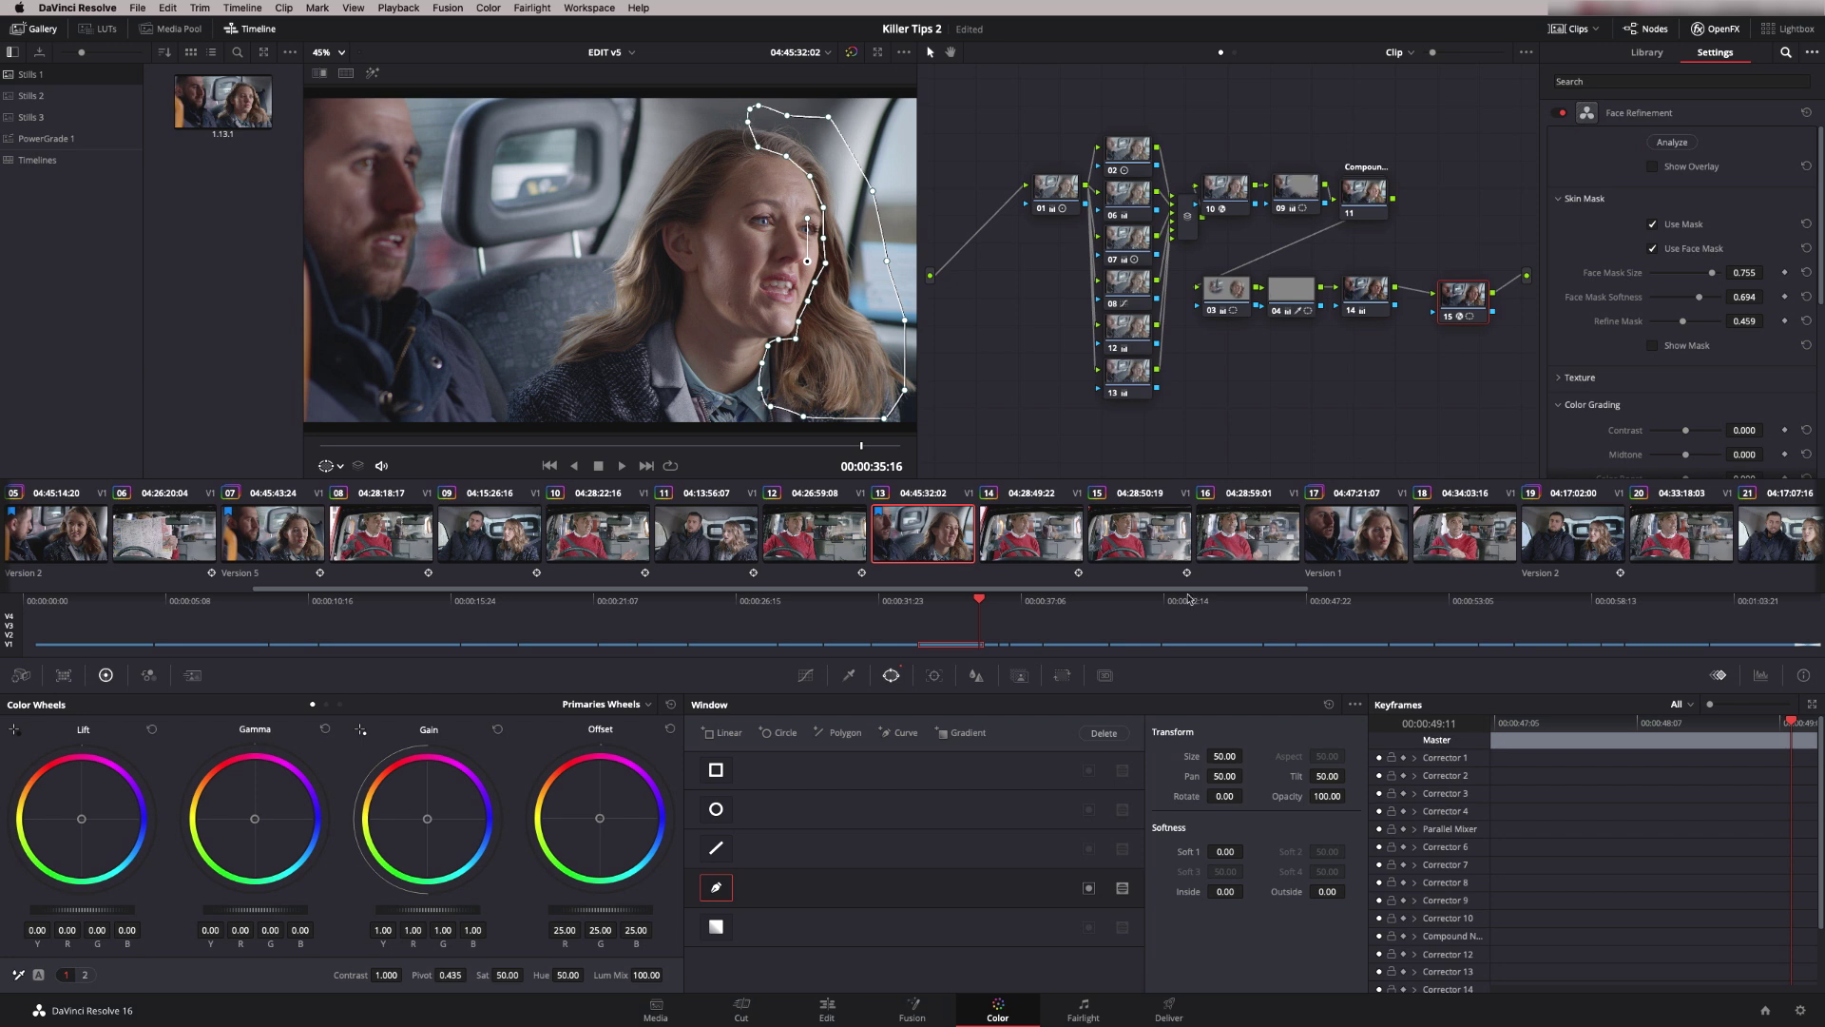
Step: Soften the Curve window to Inside 0.46 and Outside 0.66, and invert it
left_click_drag(1328, 891, 1267, 877)
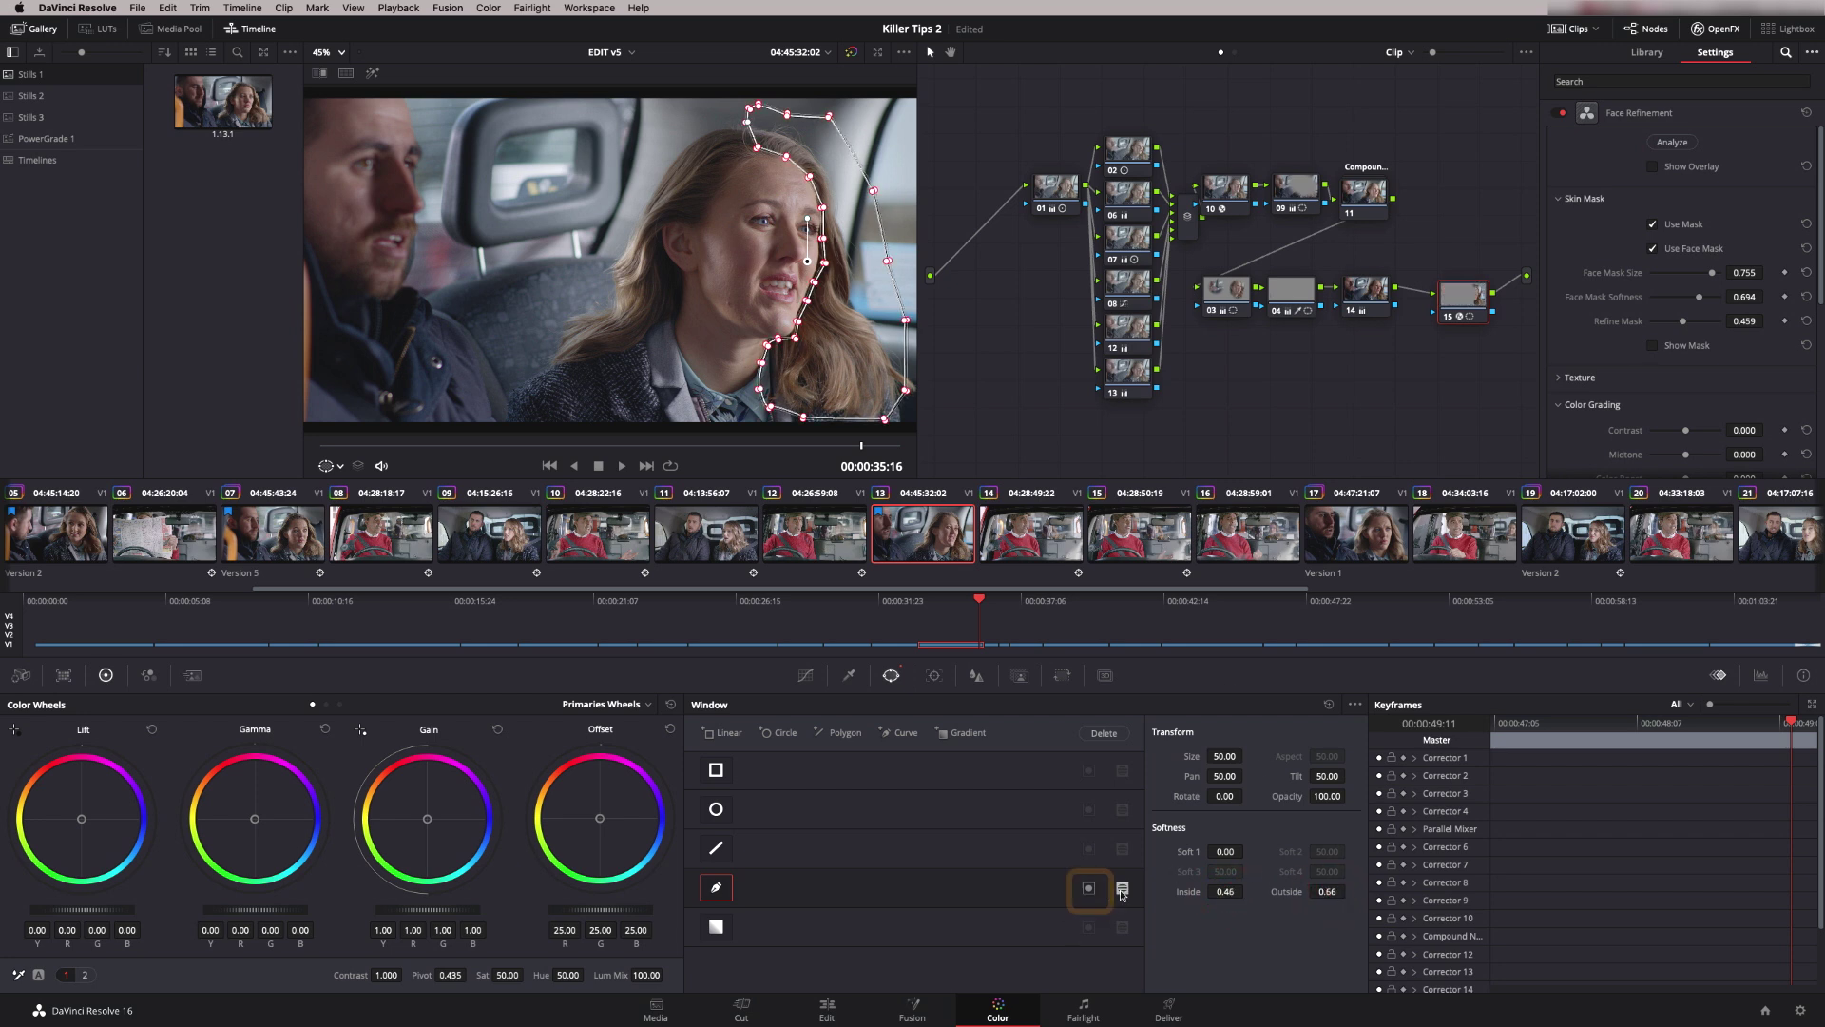
left_click(1090, 889)
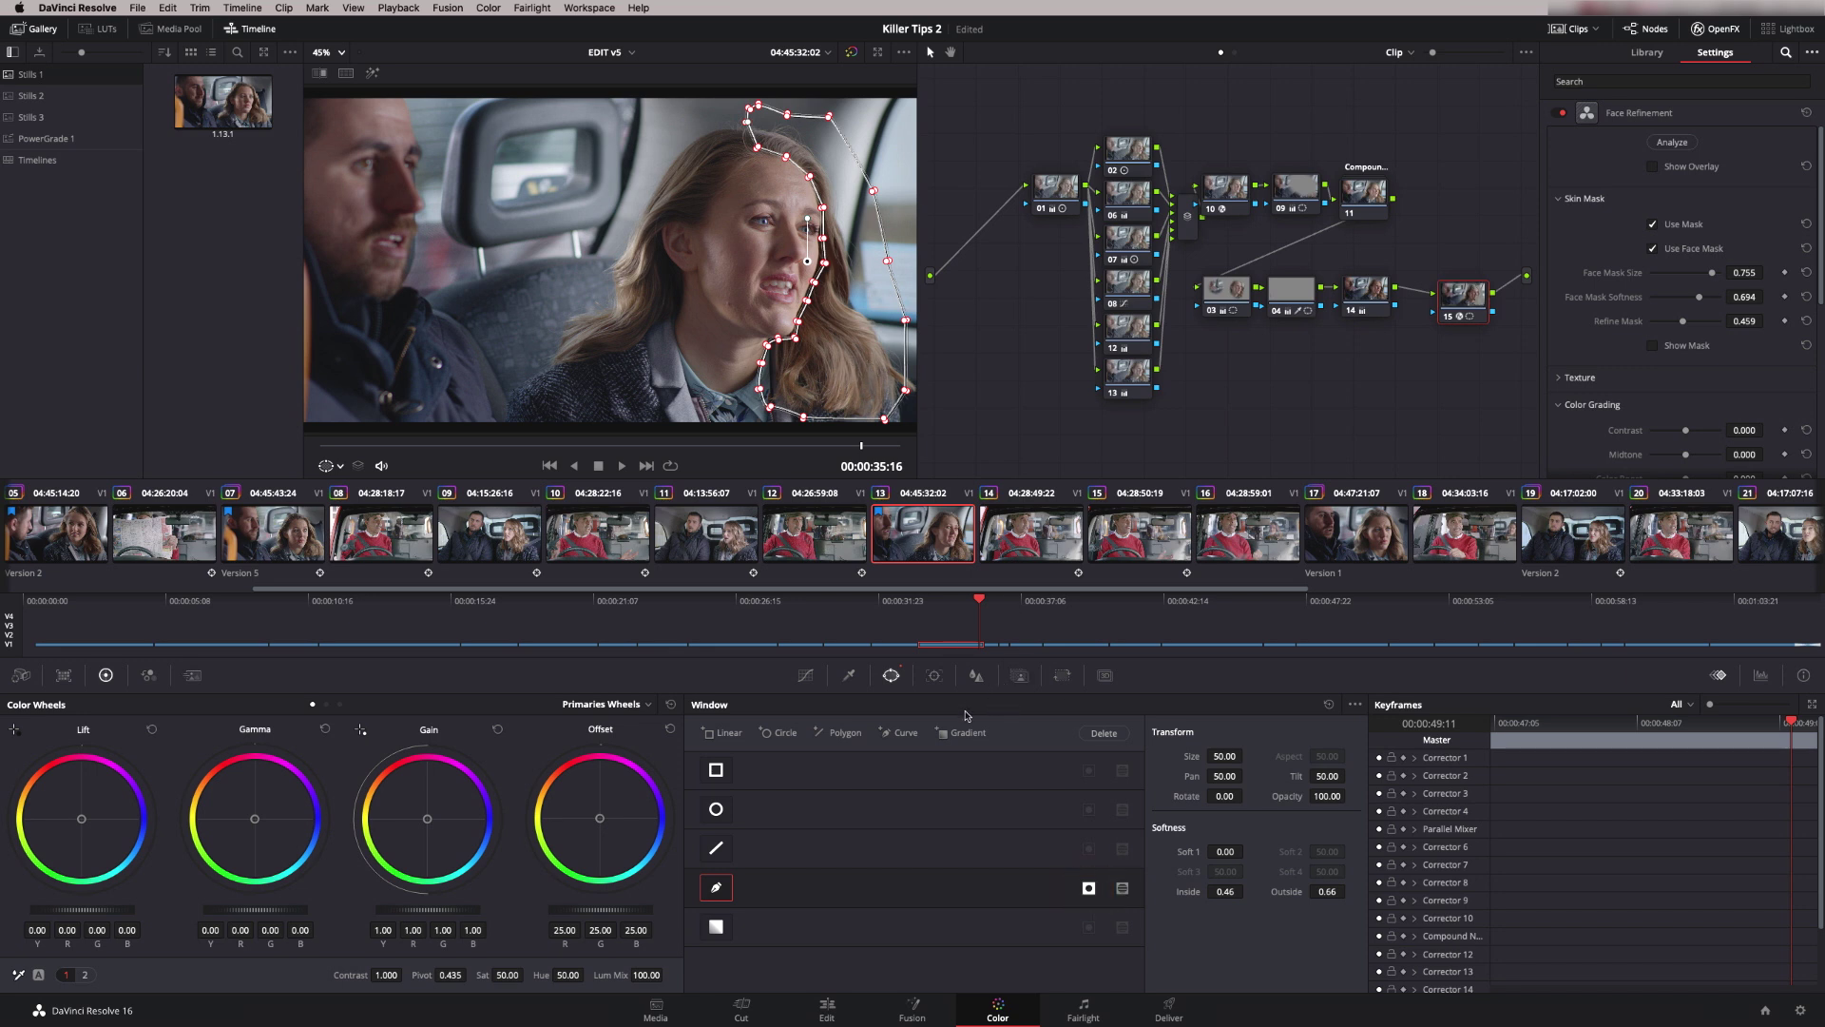
Step: Track the inverted Curve window in reverse to the clip's first frame
left_click(934, 675)
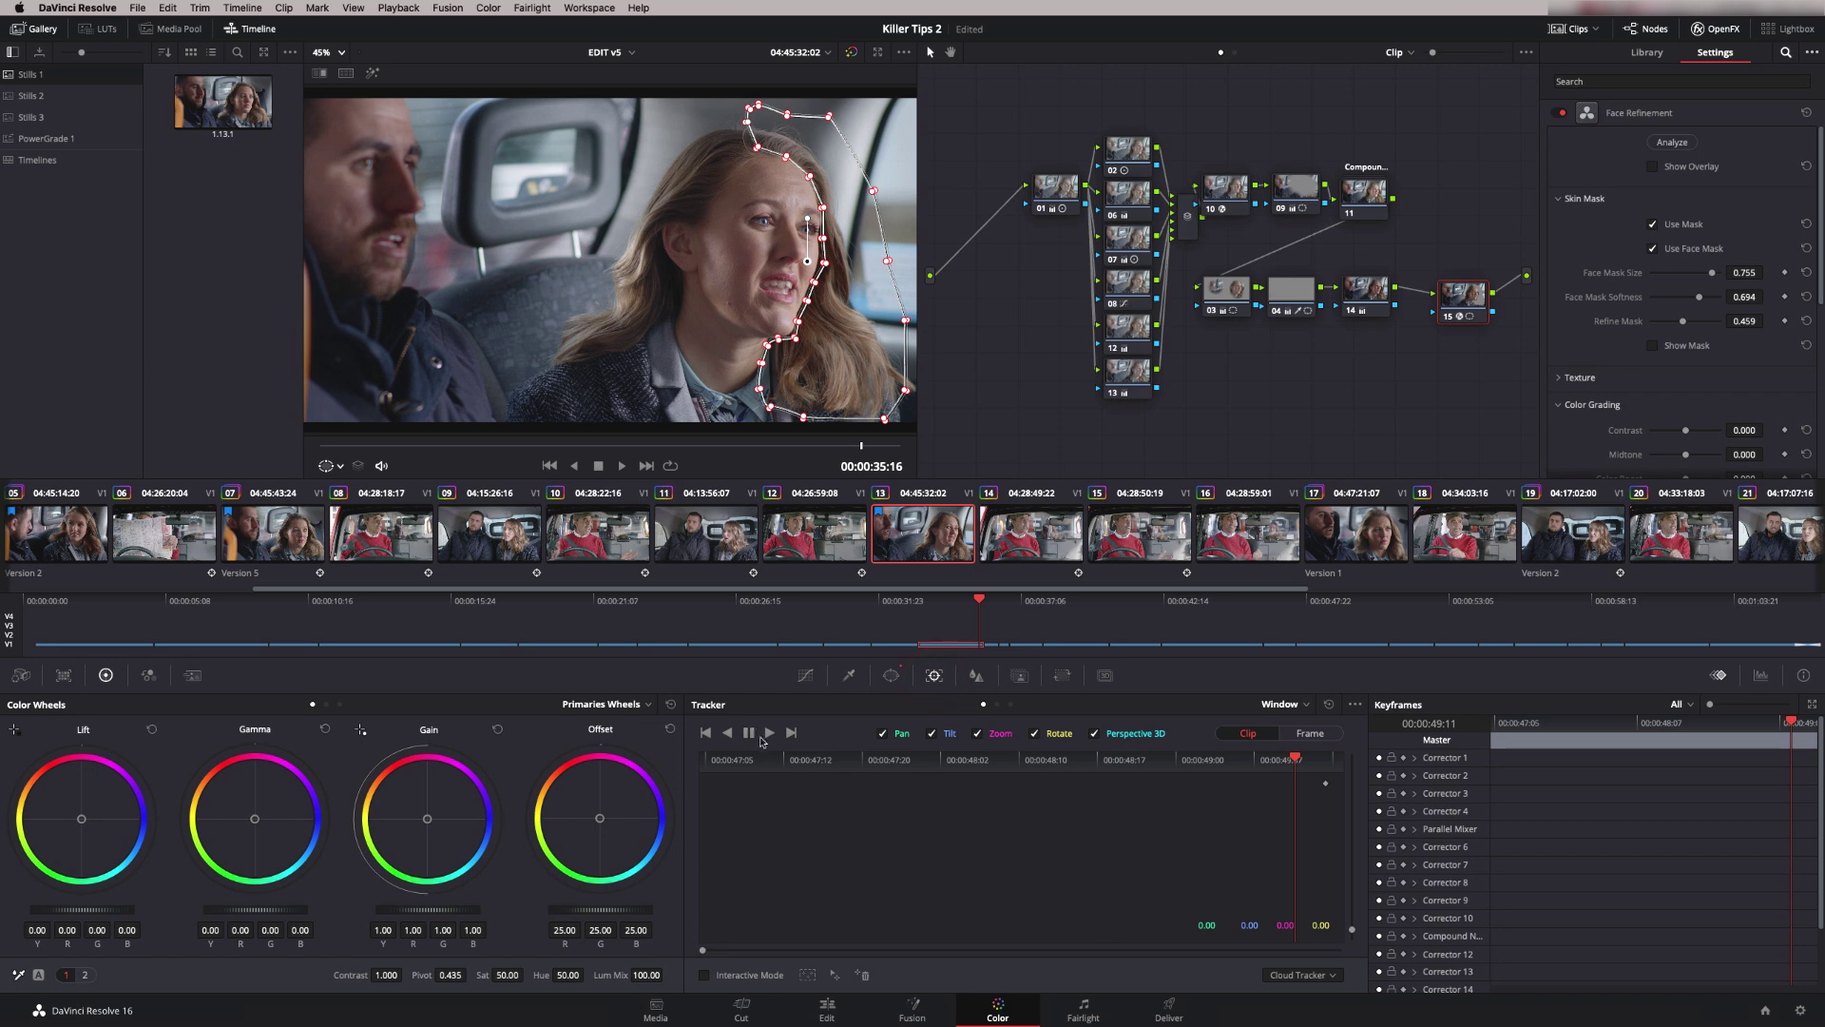
left_click(762, 738)
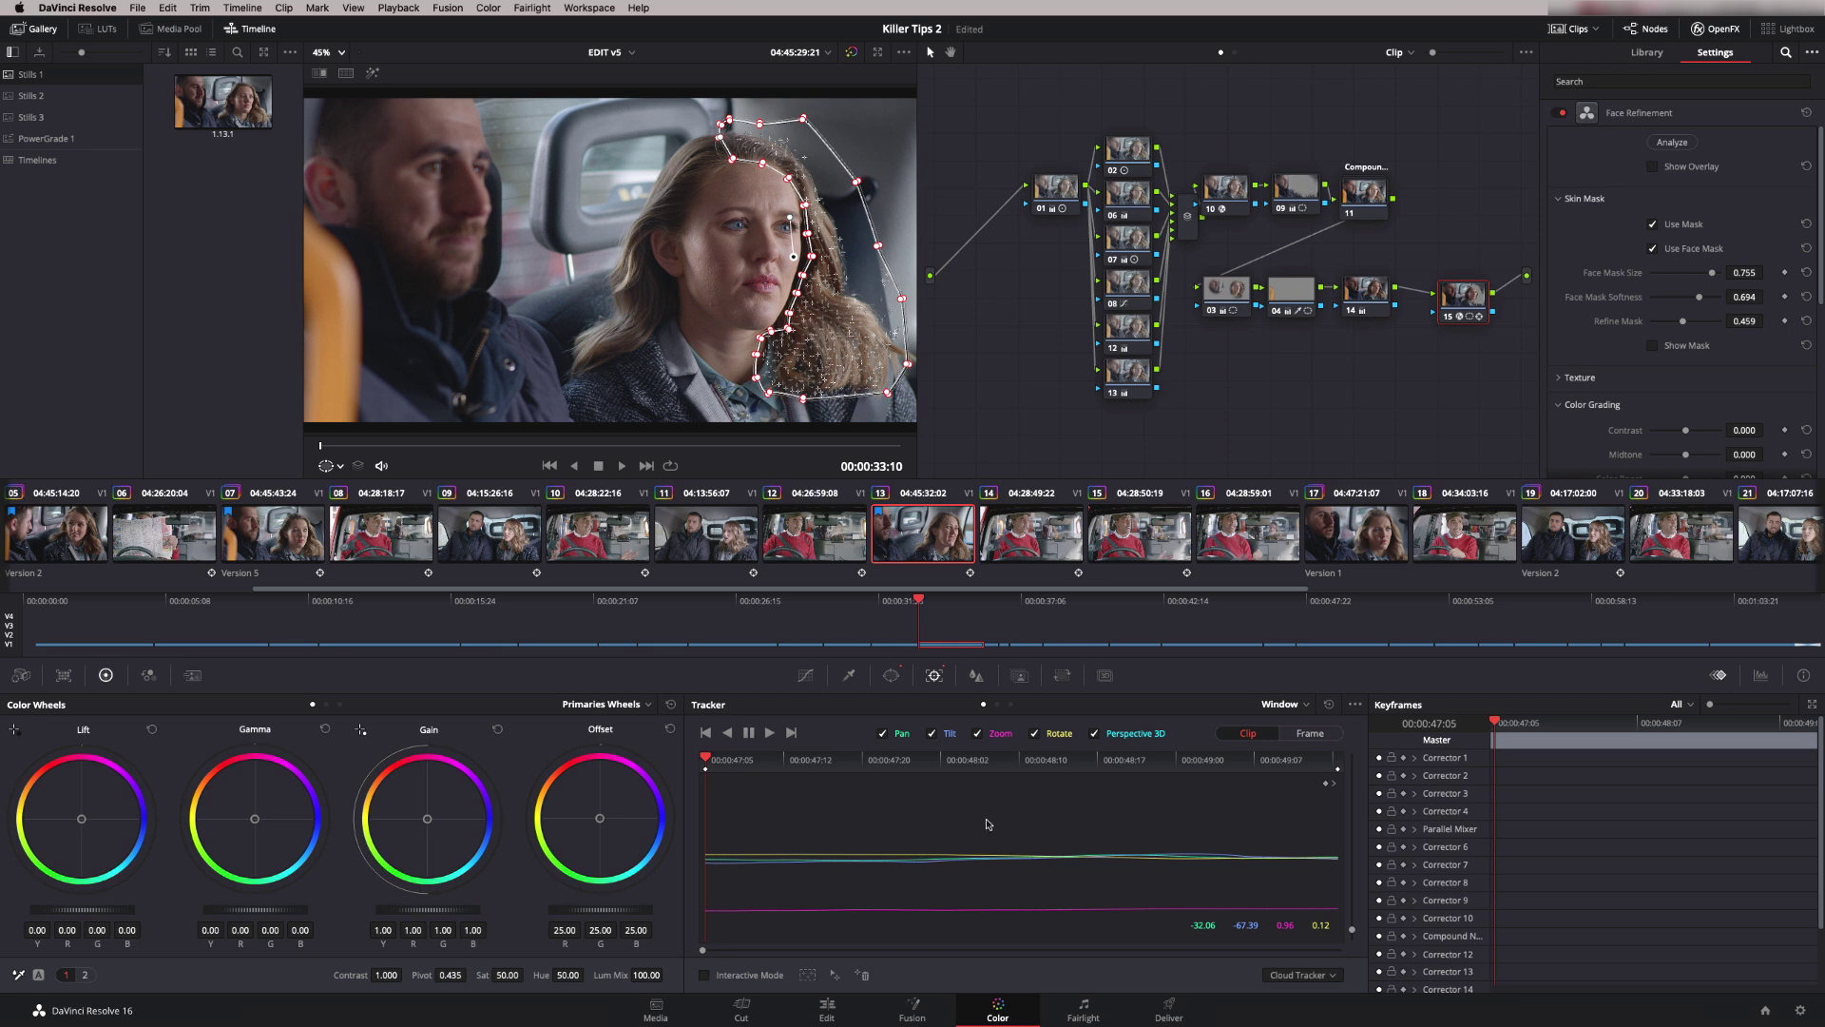
Step: Enlarge the viewer beside the OpenFX settings and try a Midtone of 0.061 on the face
key("shift+f")
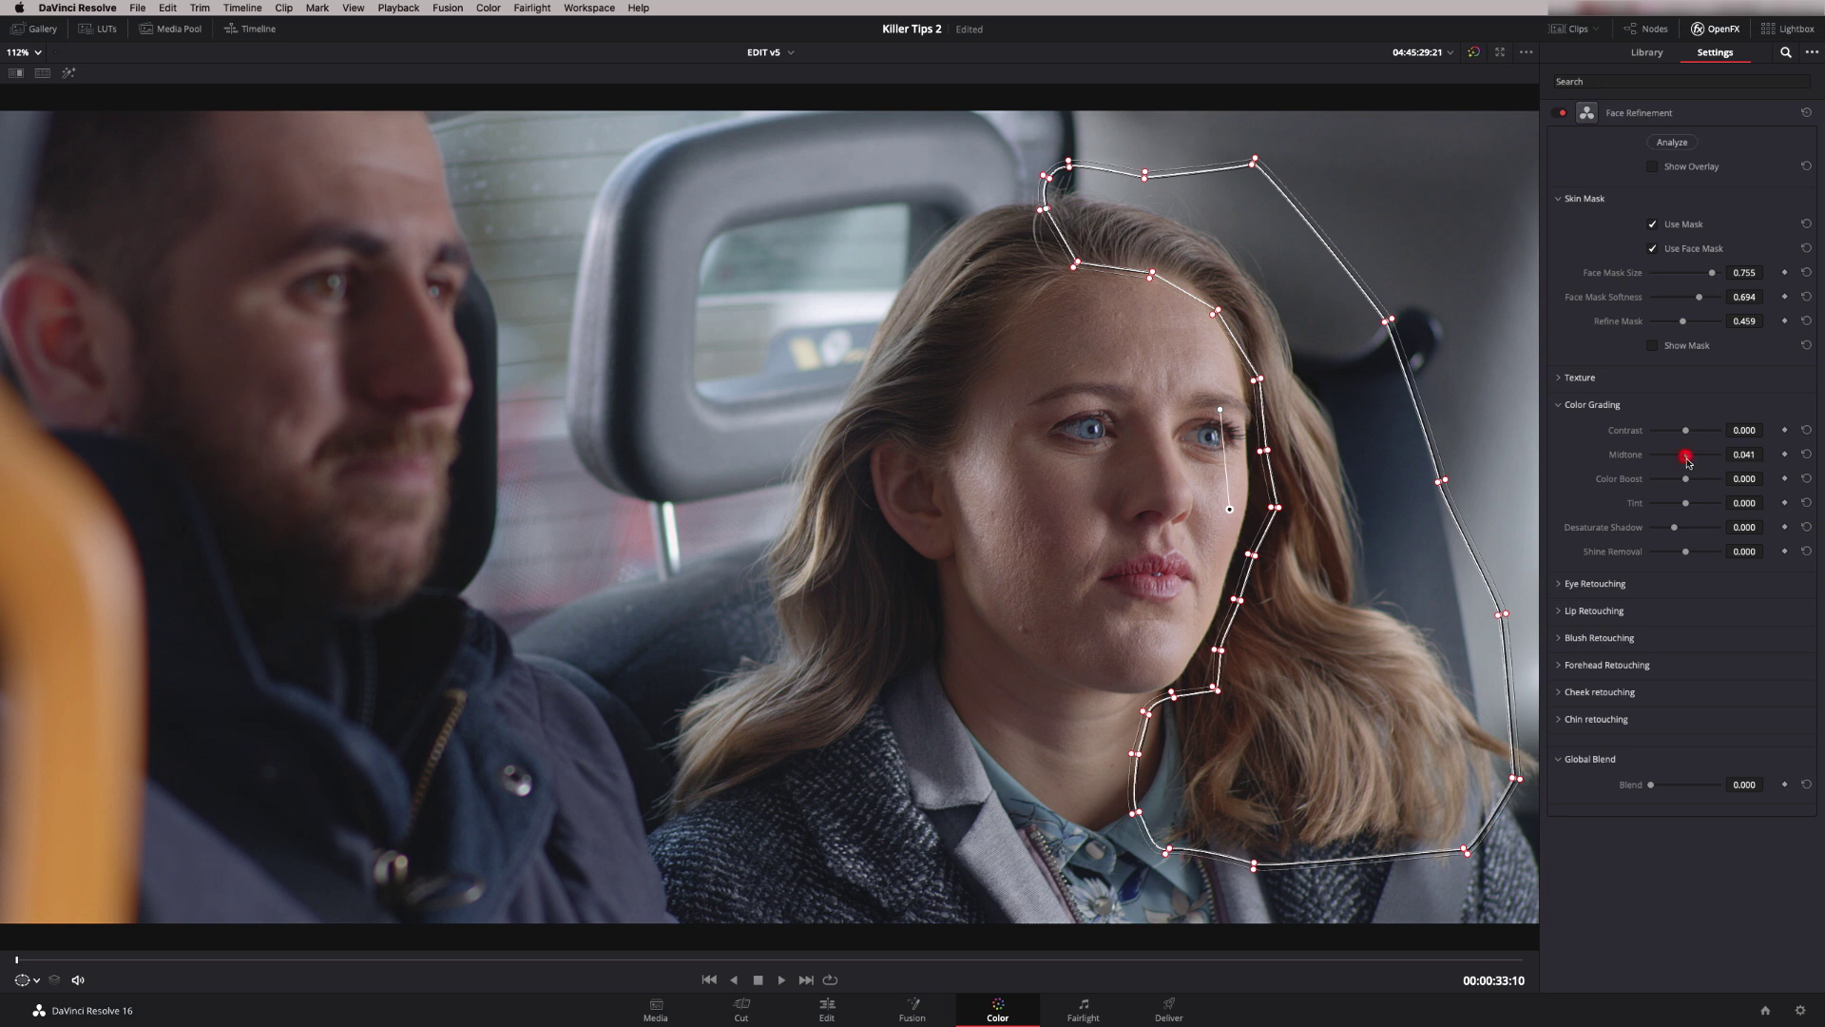
left_click_drag(1686, 454, 1693, 465)
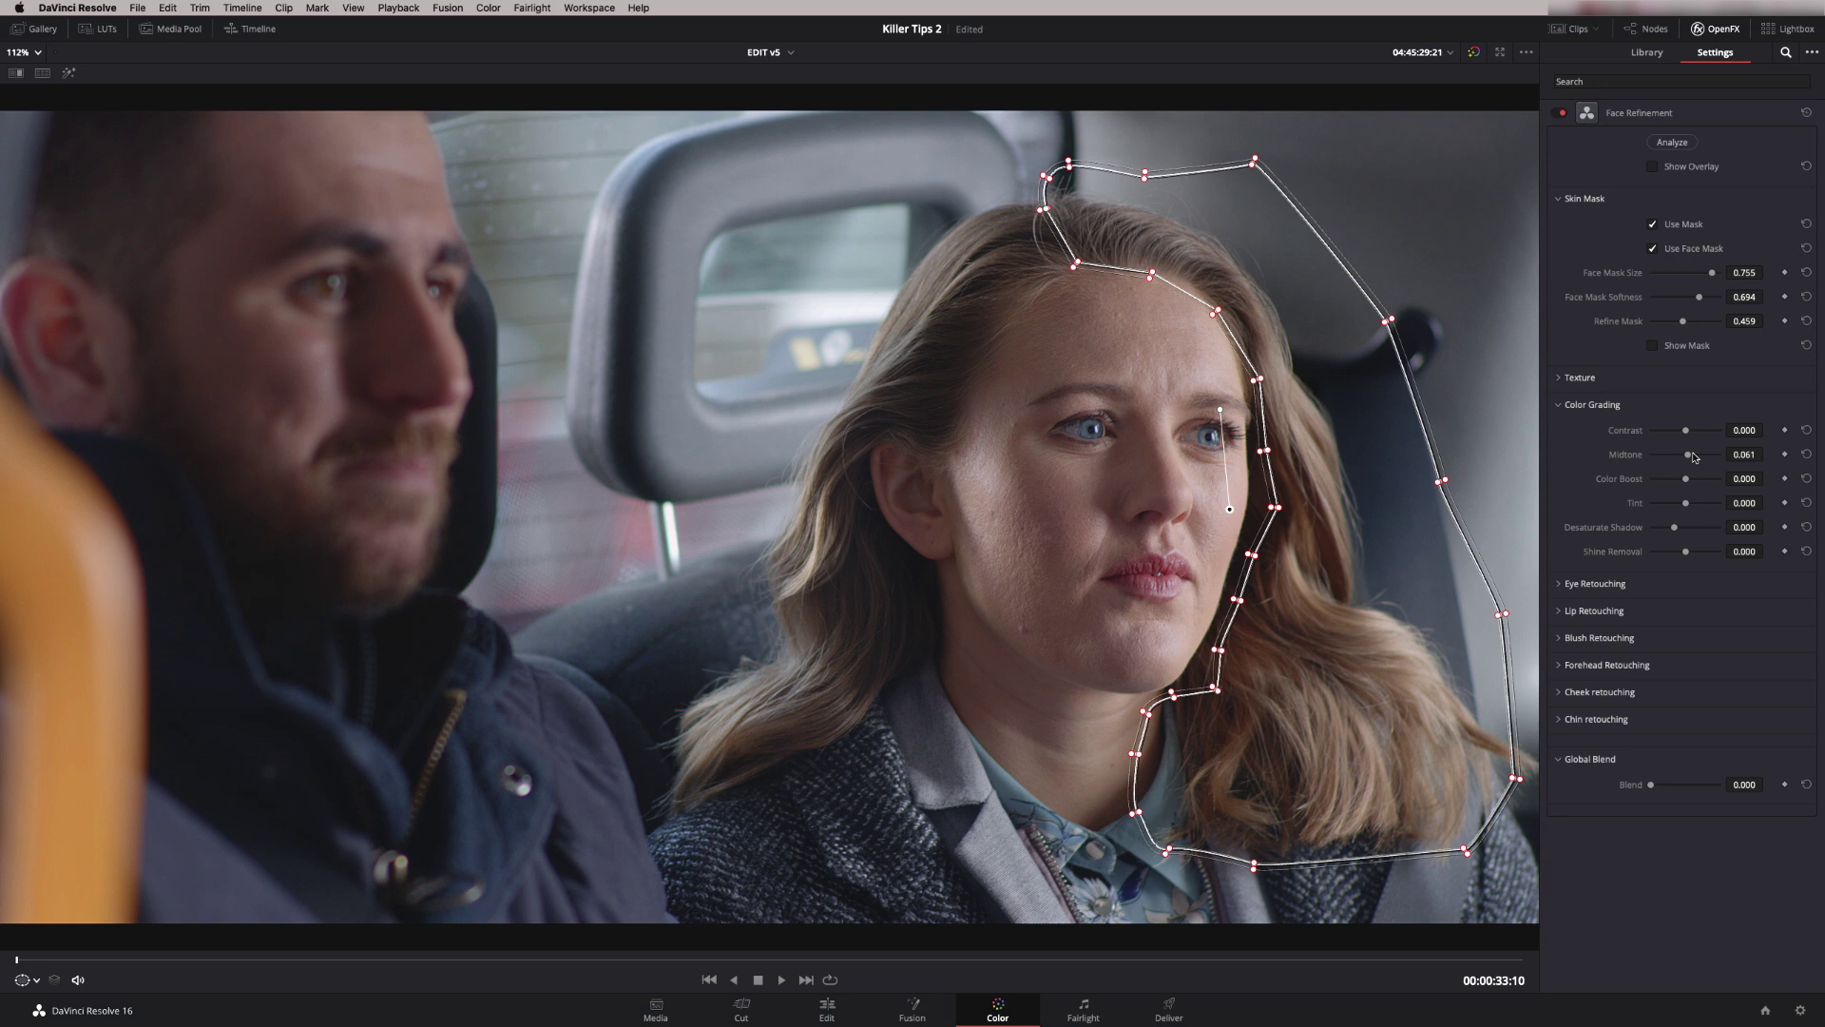
Step: Reshape the Curve window by moving its points inward along the woman's jaw and cheek
left_click_drag(1215, 688, 1202, 678)
left_click(1216, 650)
left_click_drag(1275, 508, 1259, 513)
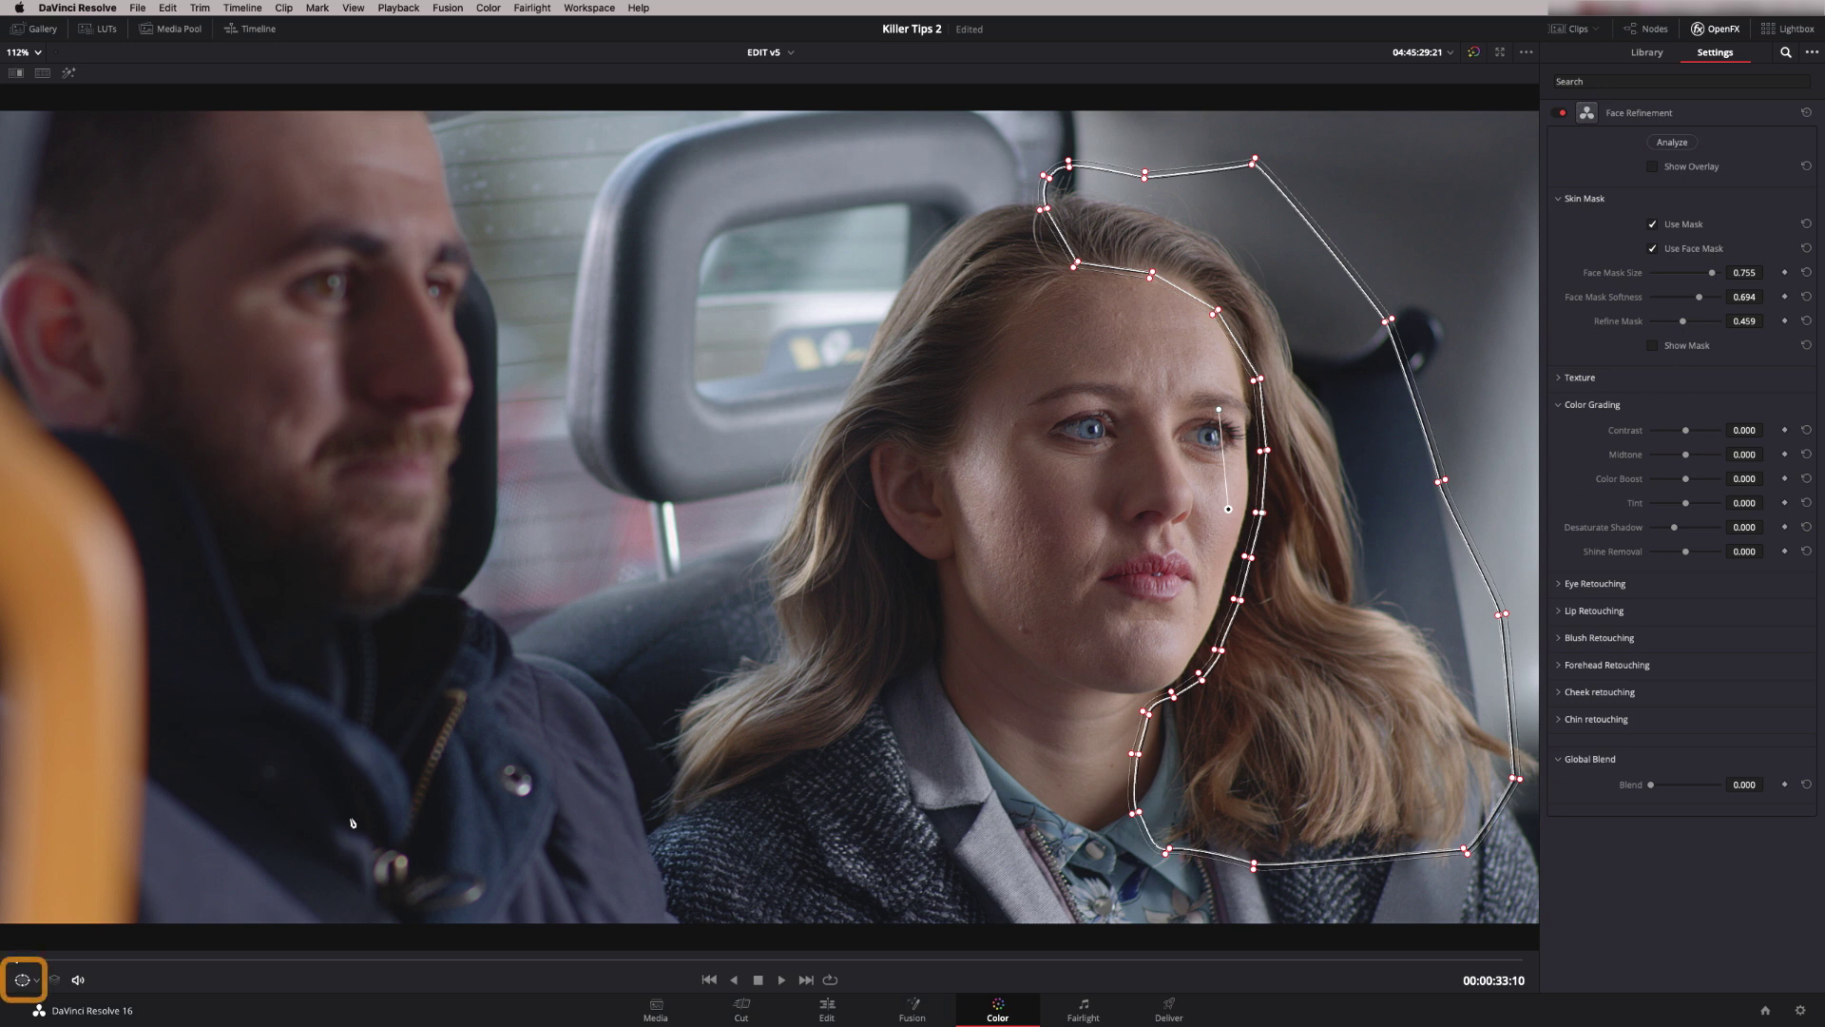
Step: Hide the Curve window's outline in the viewer
left_click(38, 980)
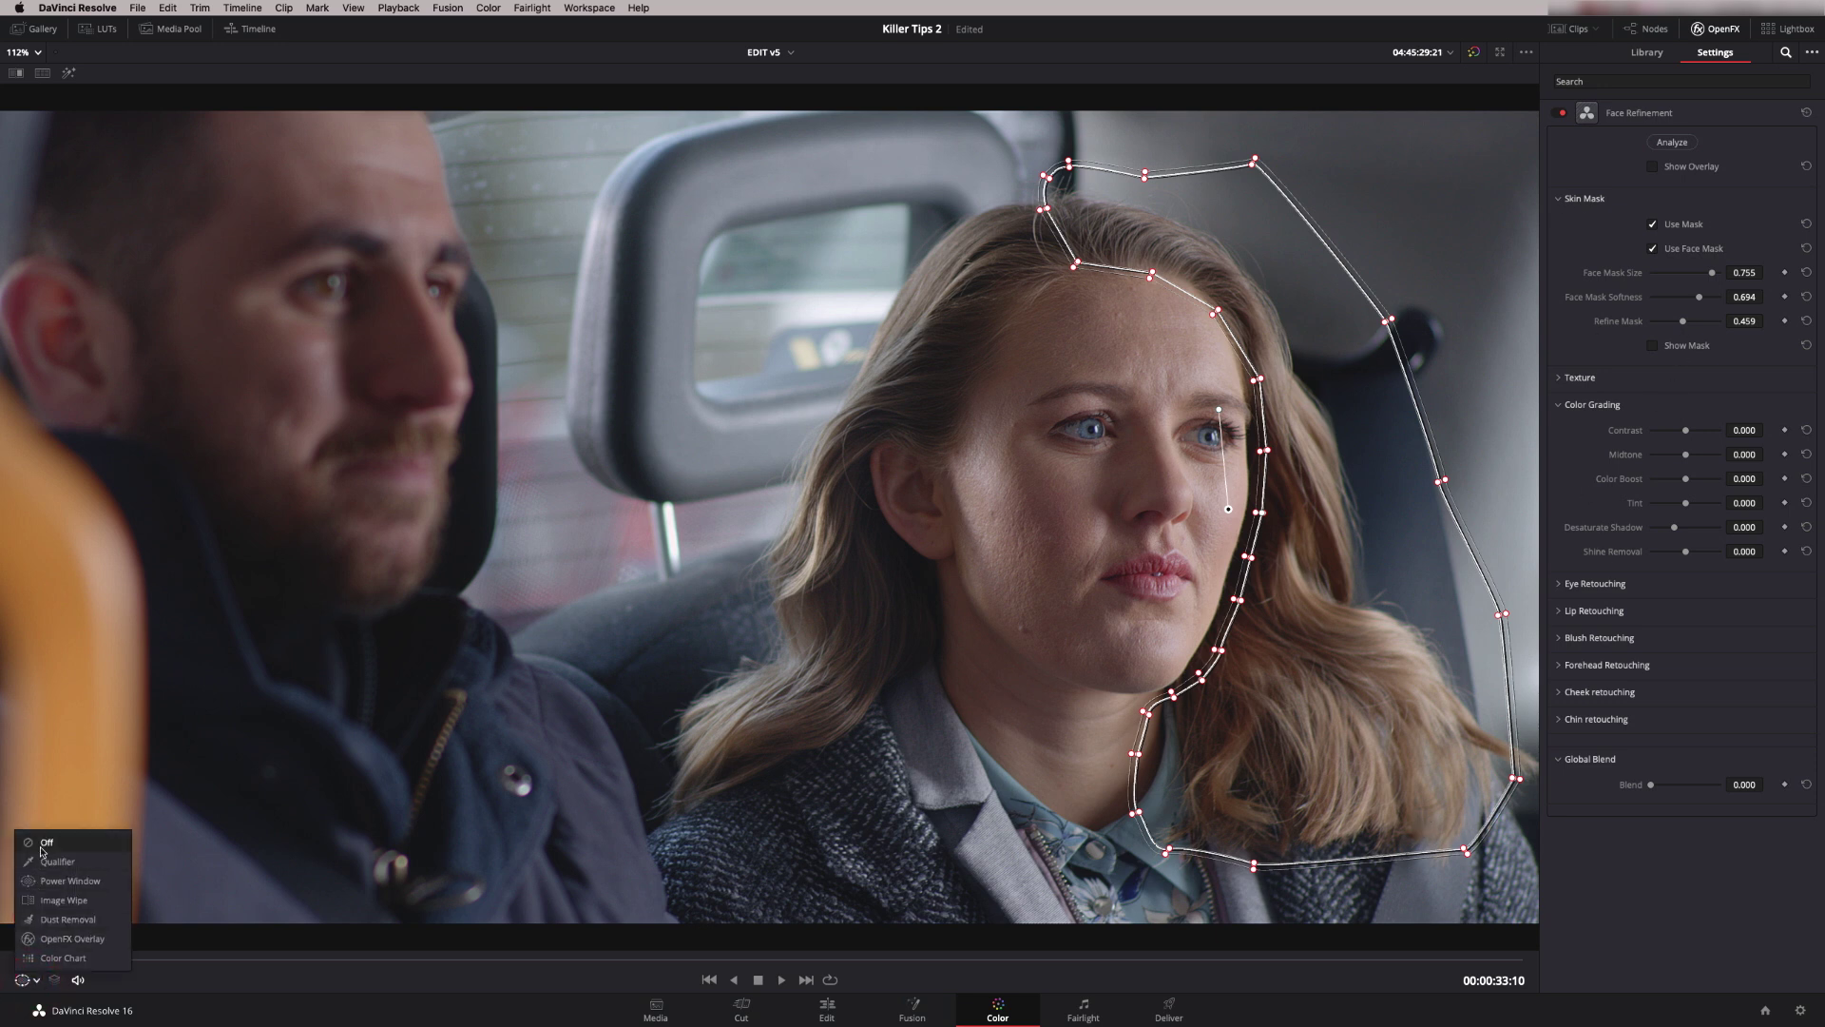
left_click(72, 939)
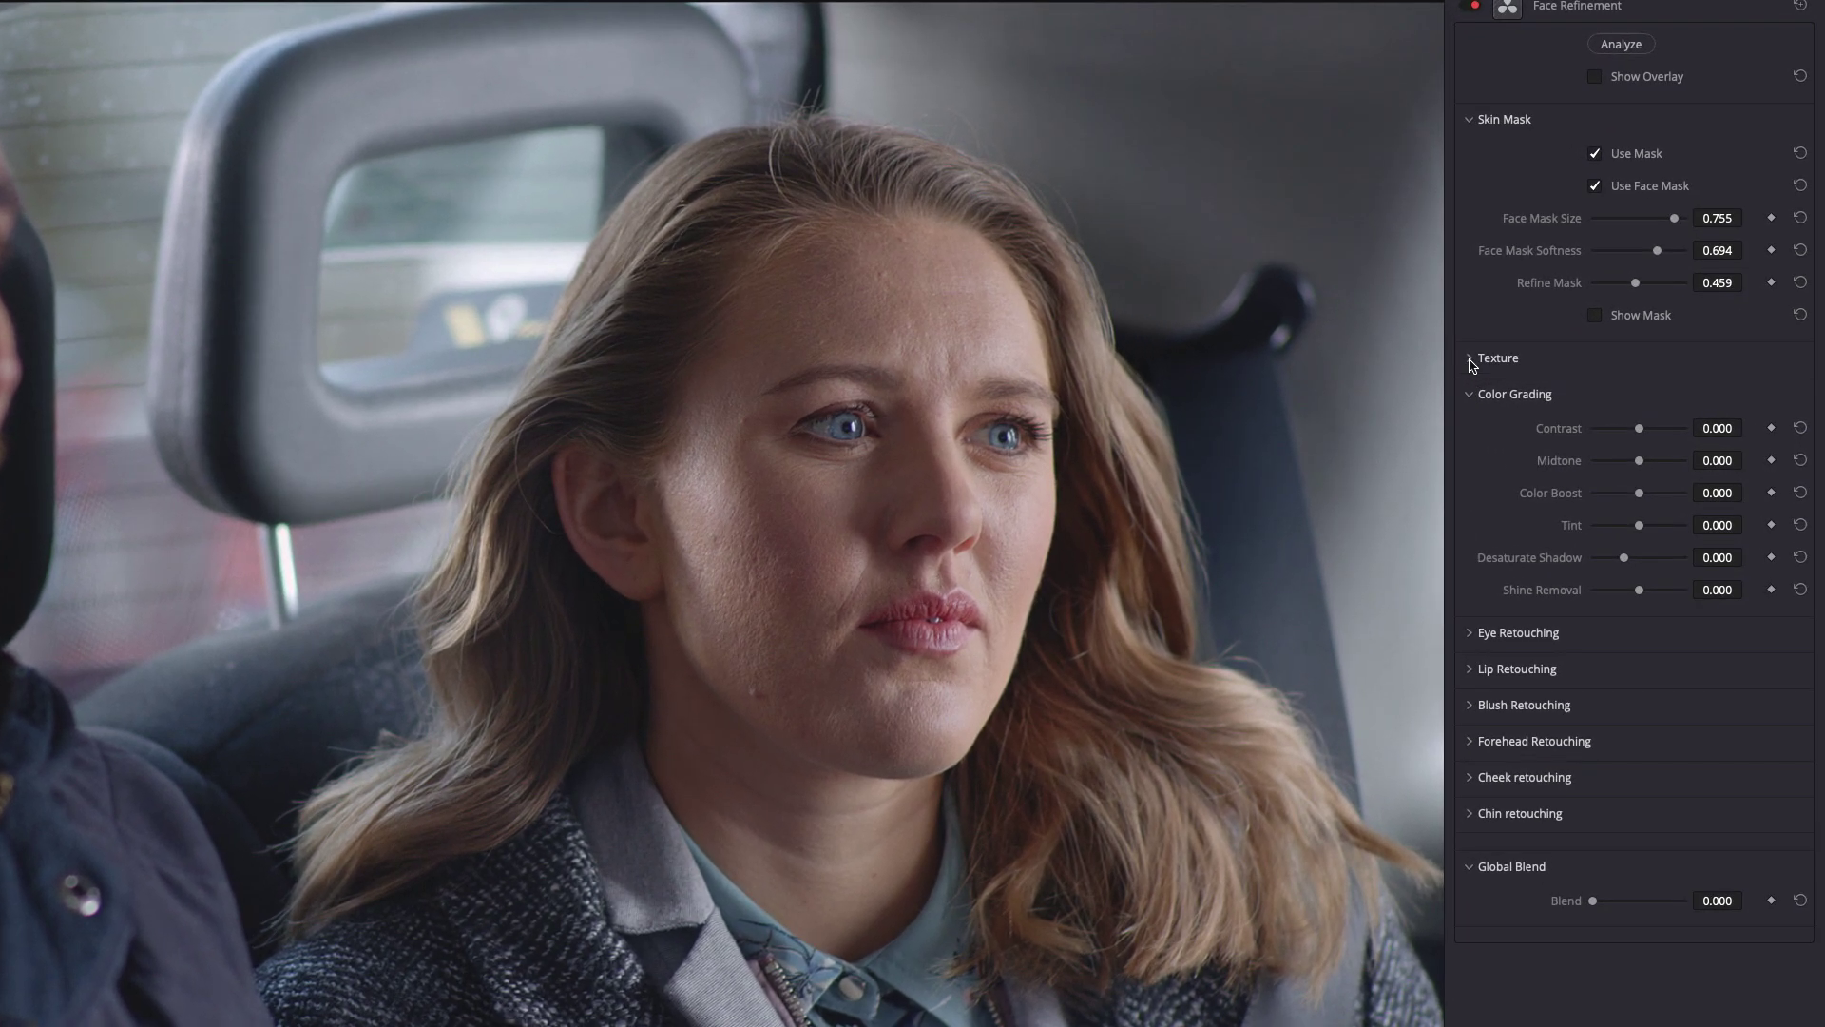
Step: Try Beauty Automatic as the Texture operating mode and adjust its Amount and Scale
left_click(1471, 360)
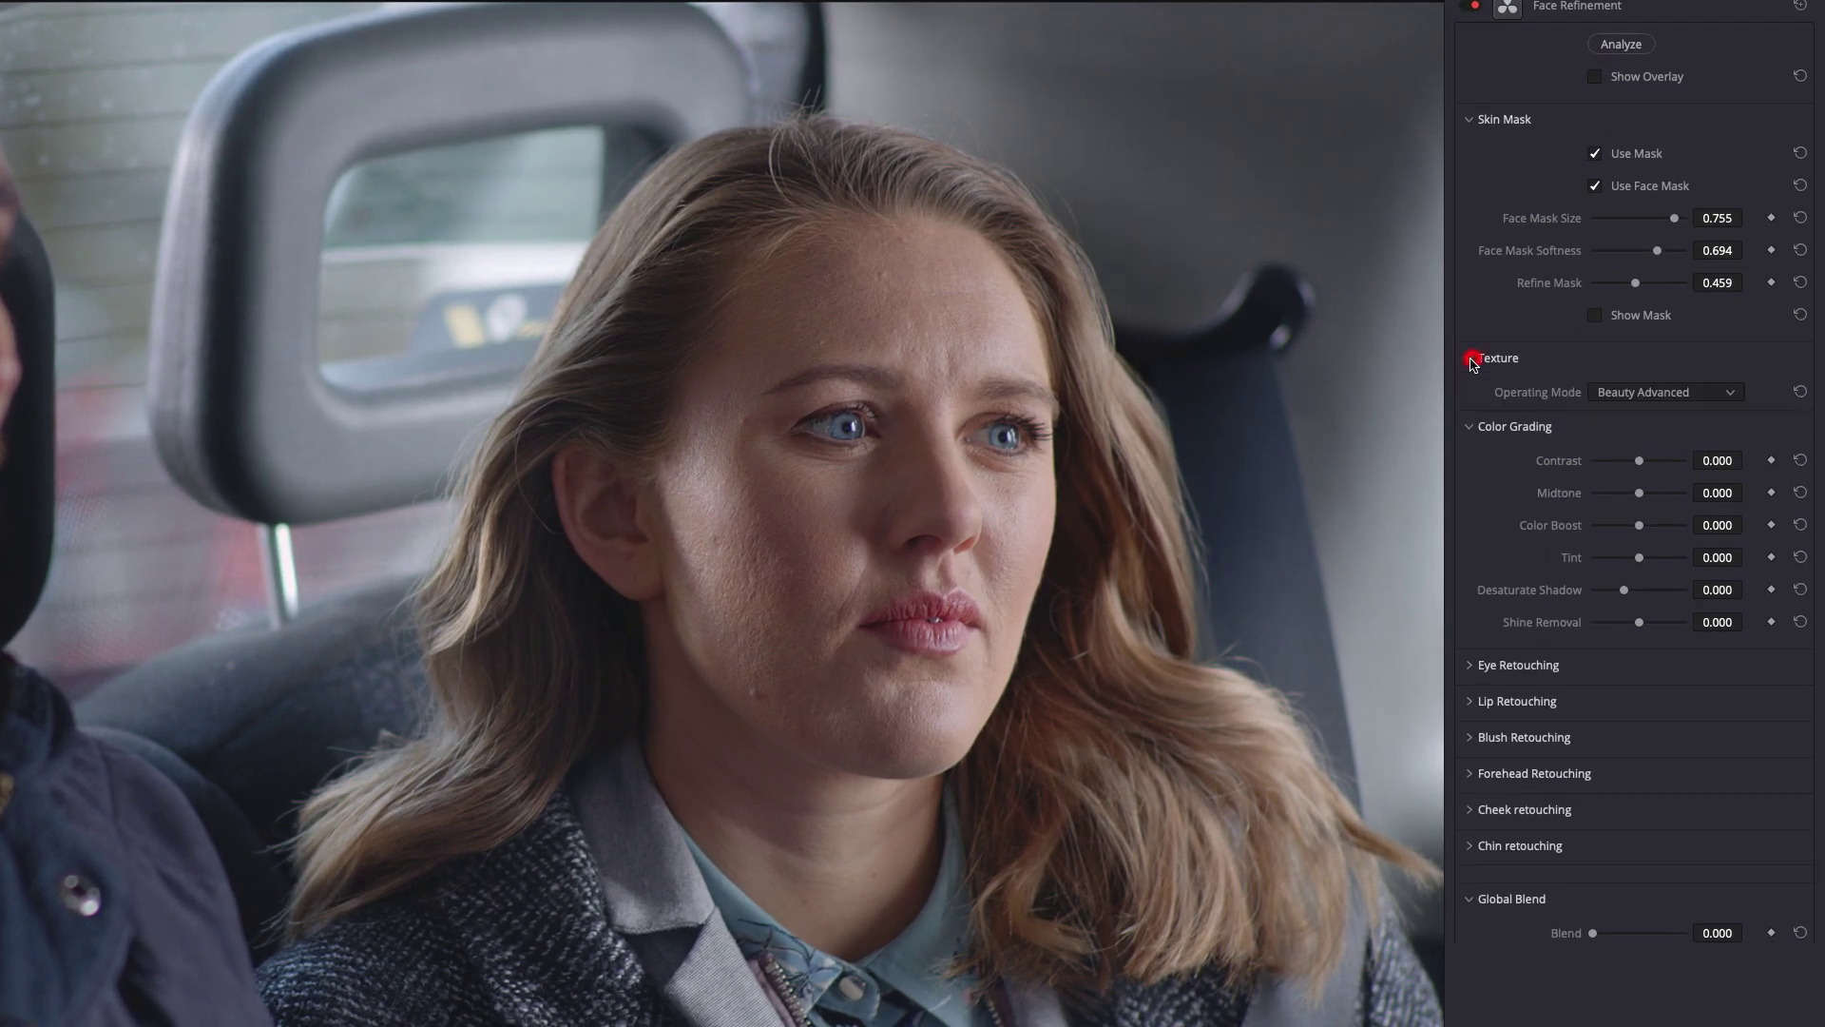
left_click(1684, 394)
left_click(1699, 416)
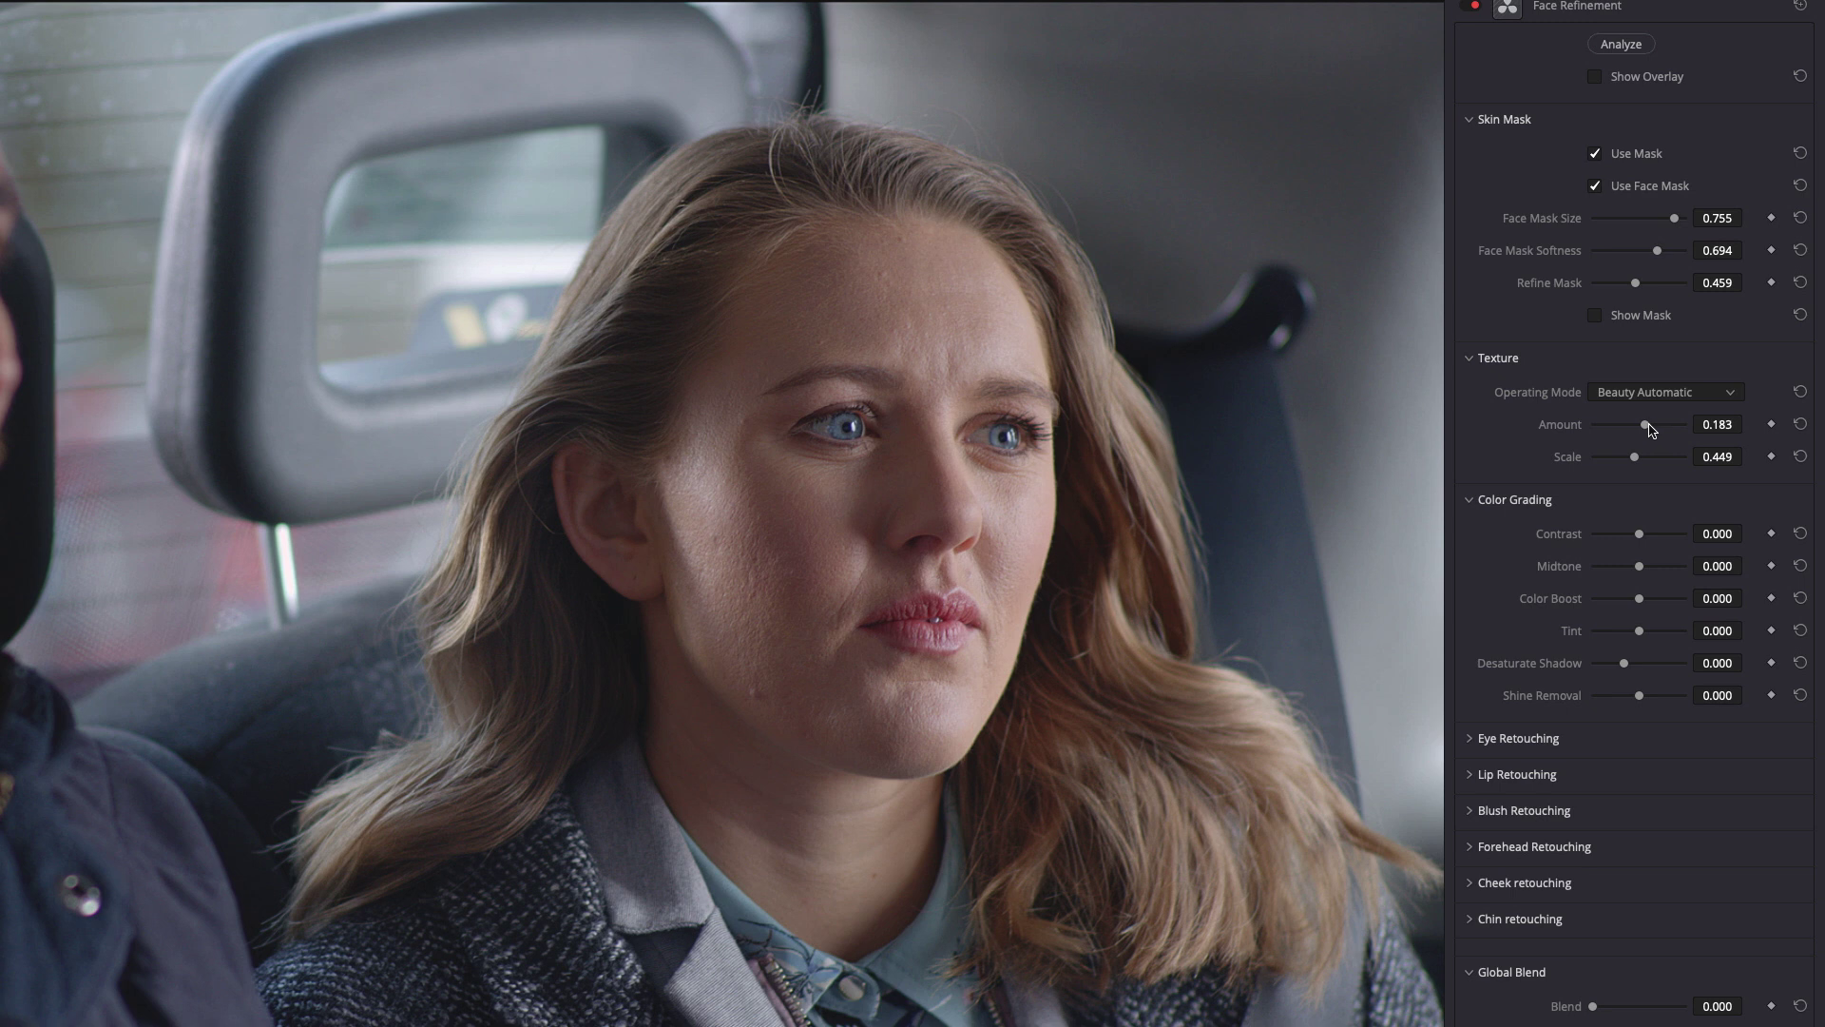
left_click_drag(1646, 425, 1631, 492)
Step: Try the Smoothing texture mode and settle on Beauty Advanced as the Operating Mode
left_click(1649, 391)
left_click(1647, 436)
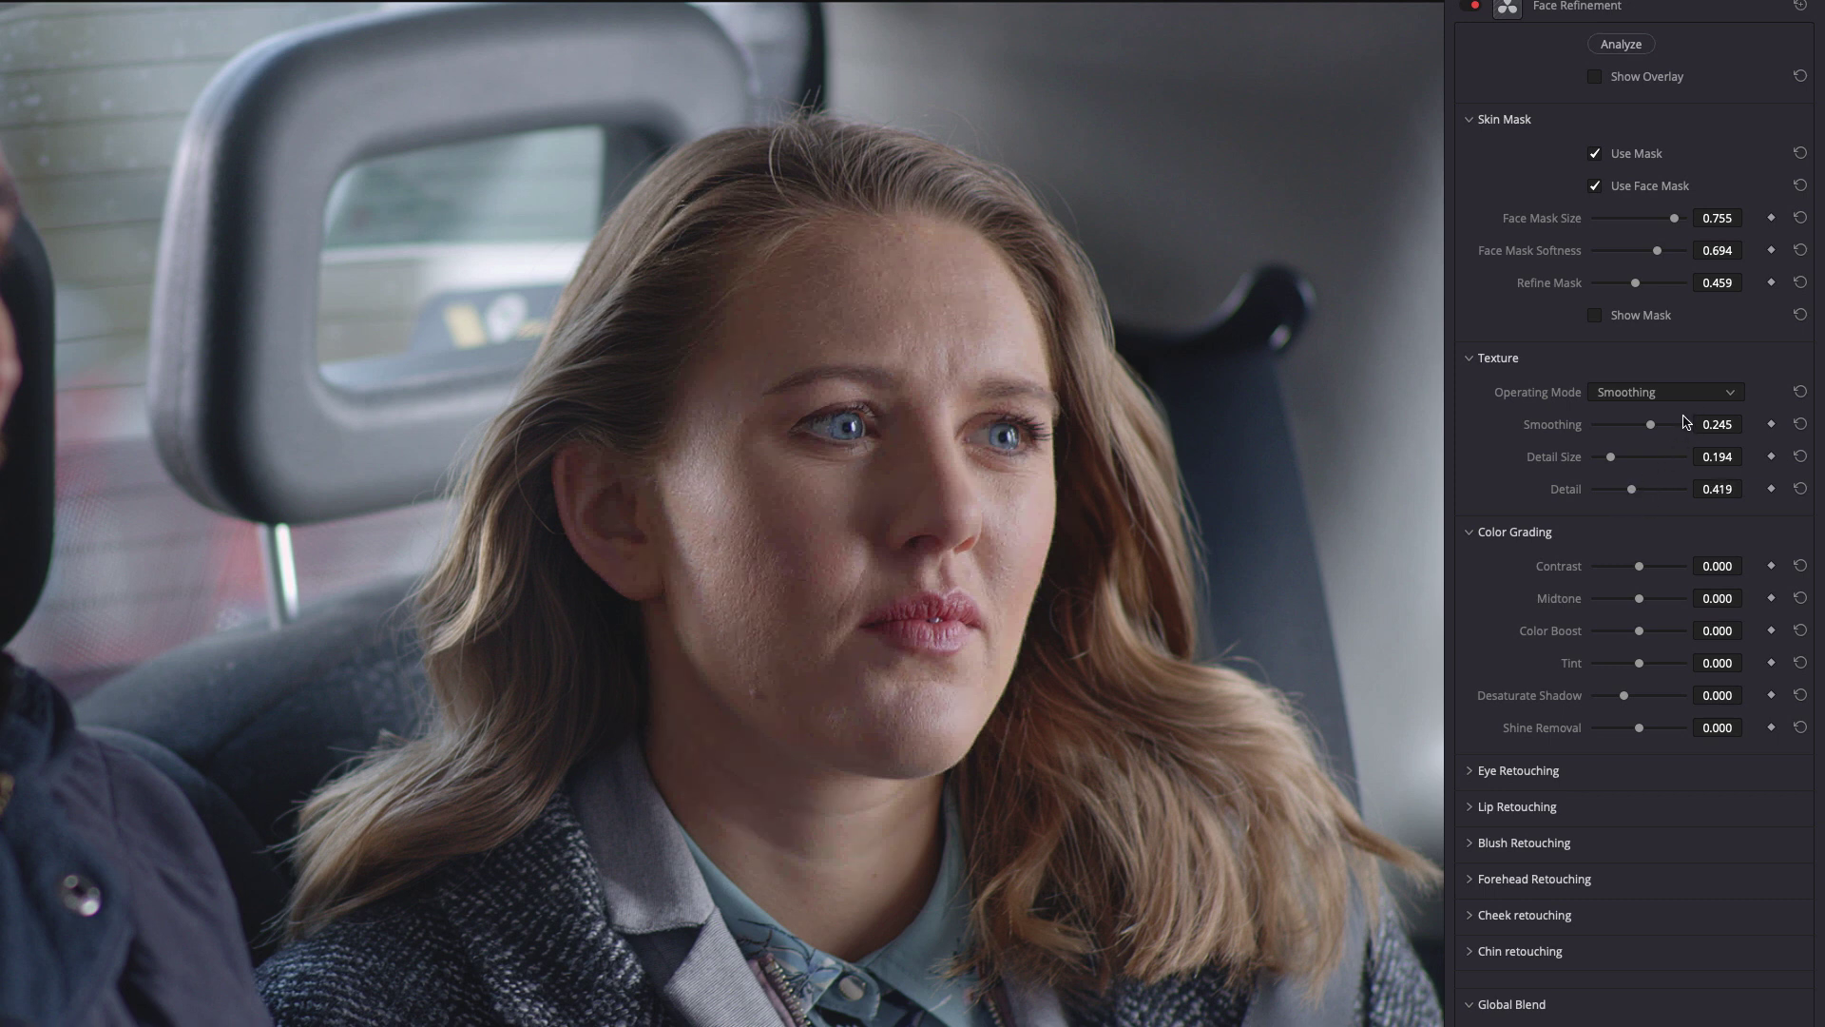
left_click(1711, 391)
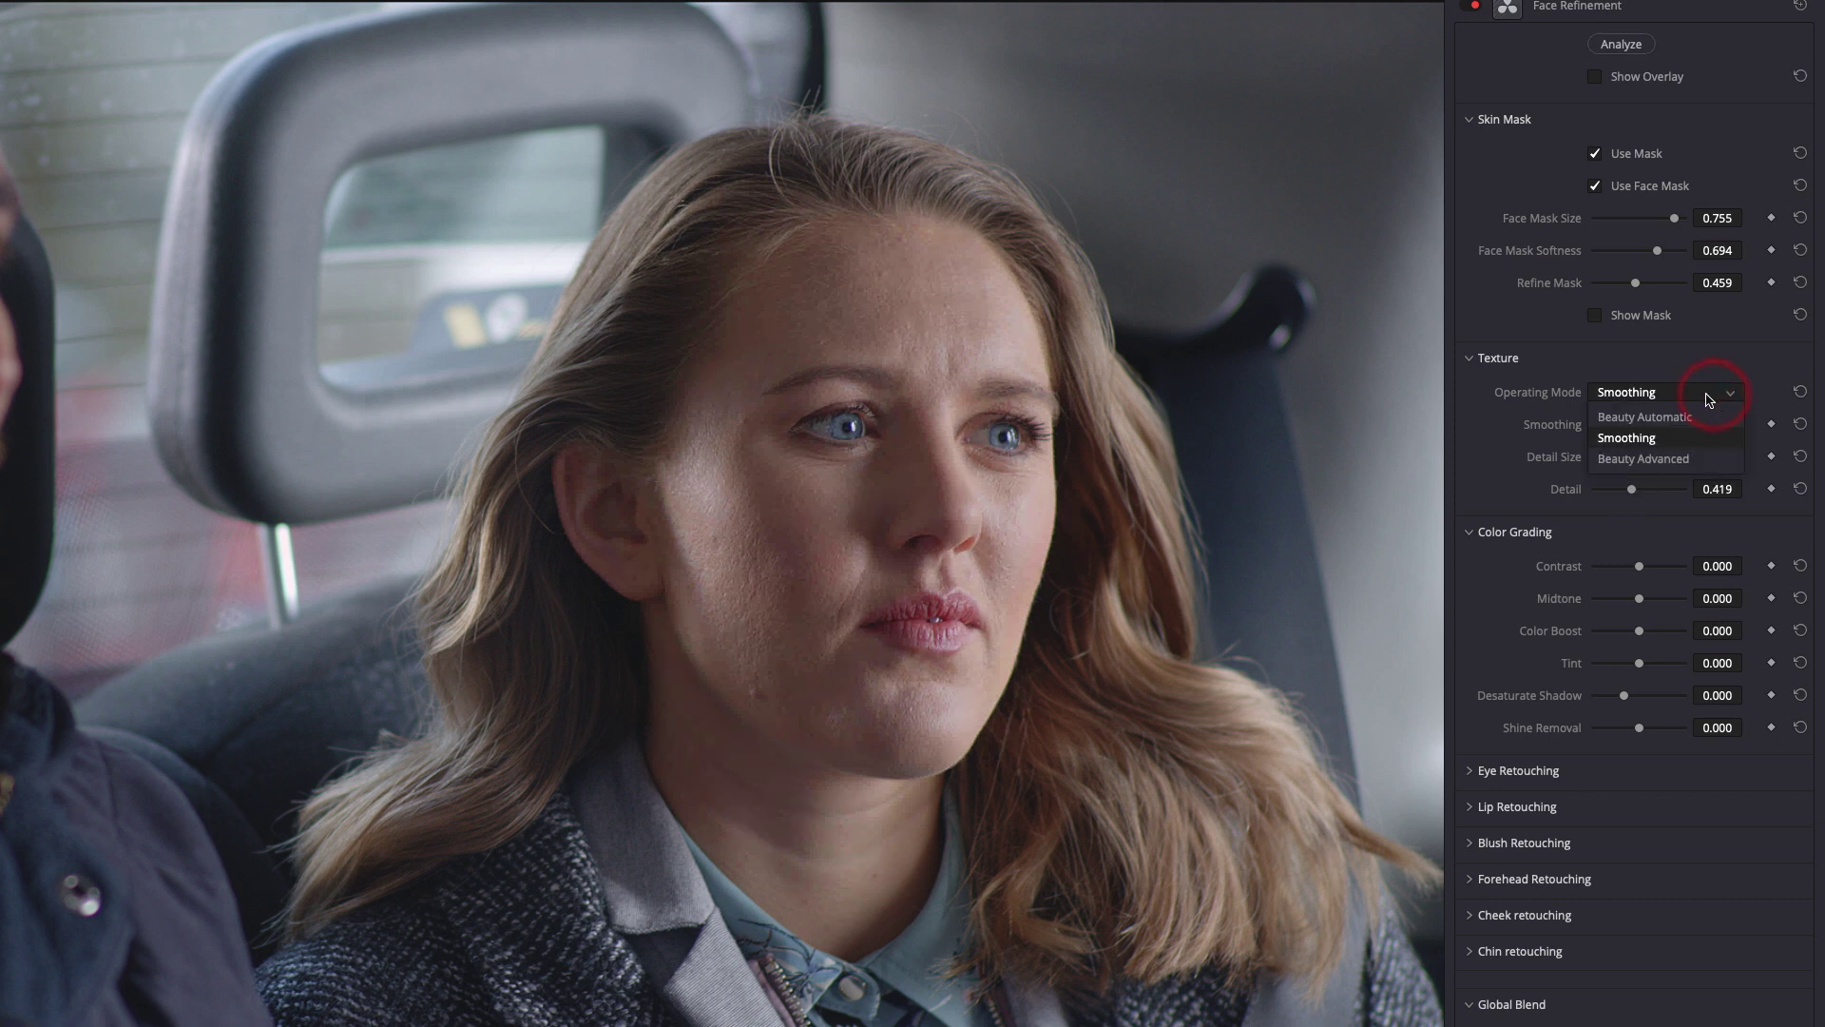
left_click(1656, 466)
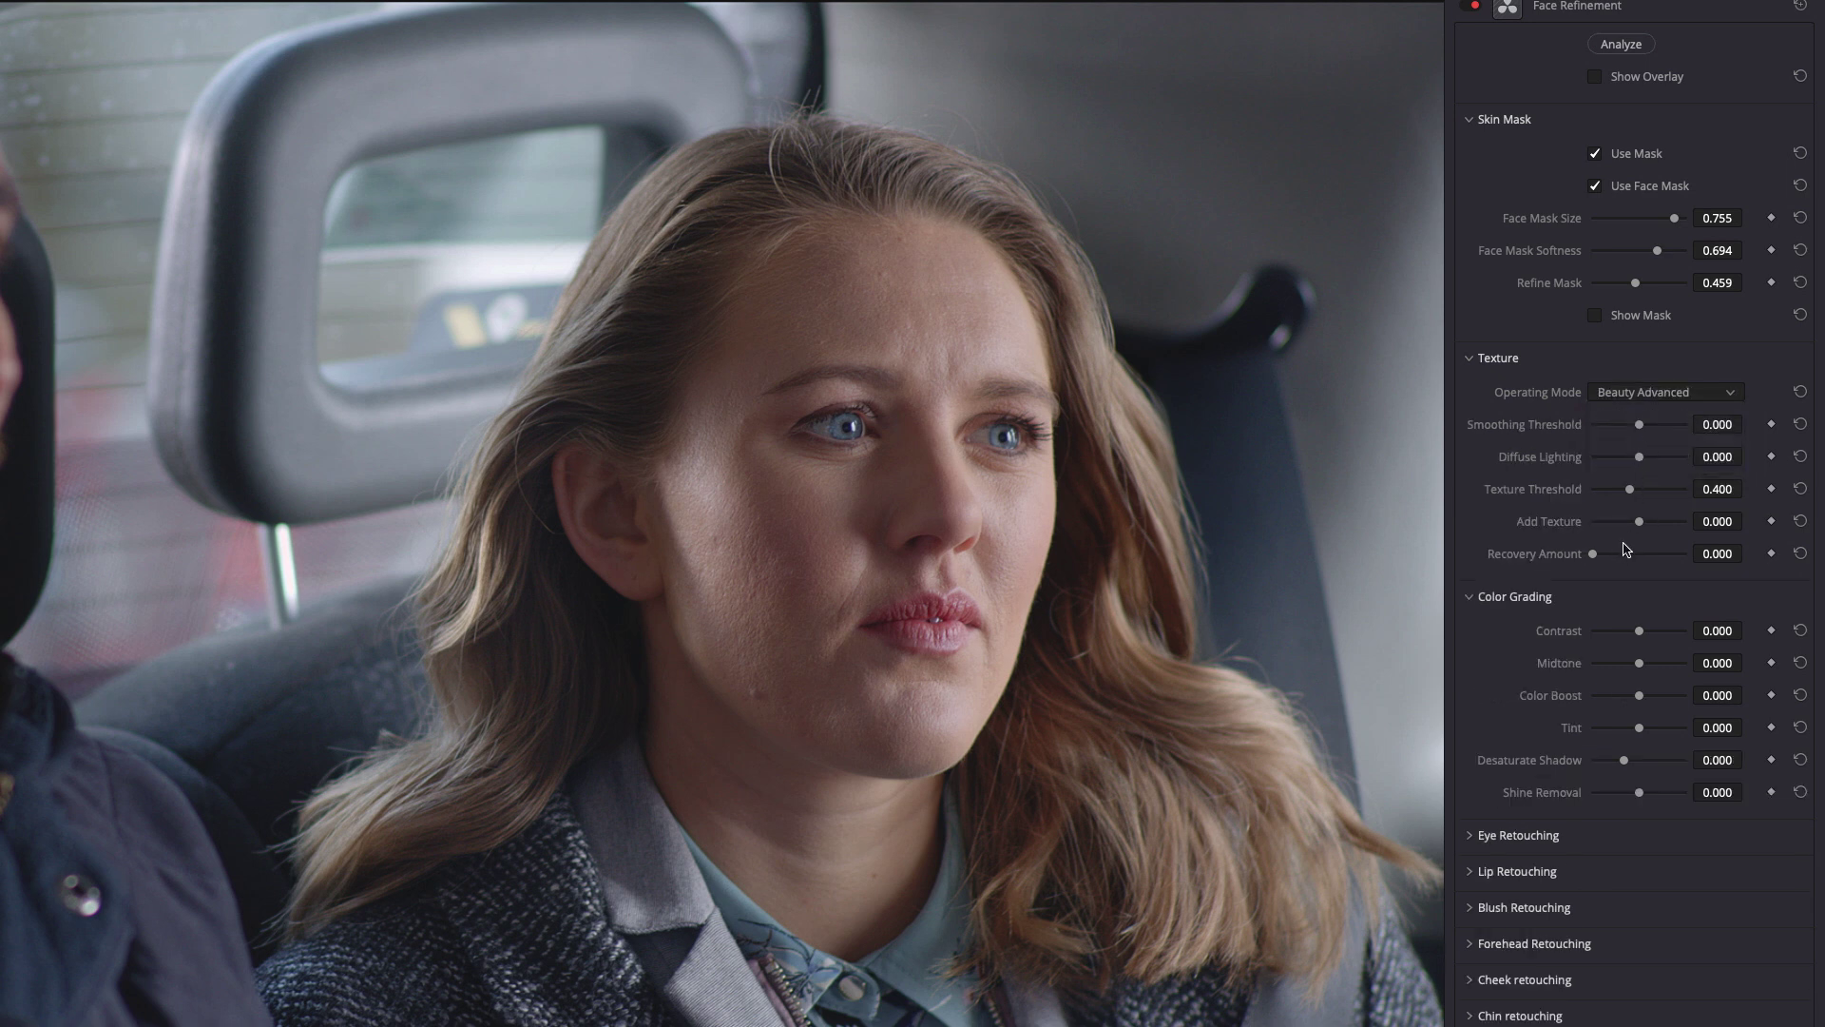
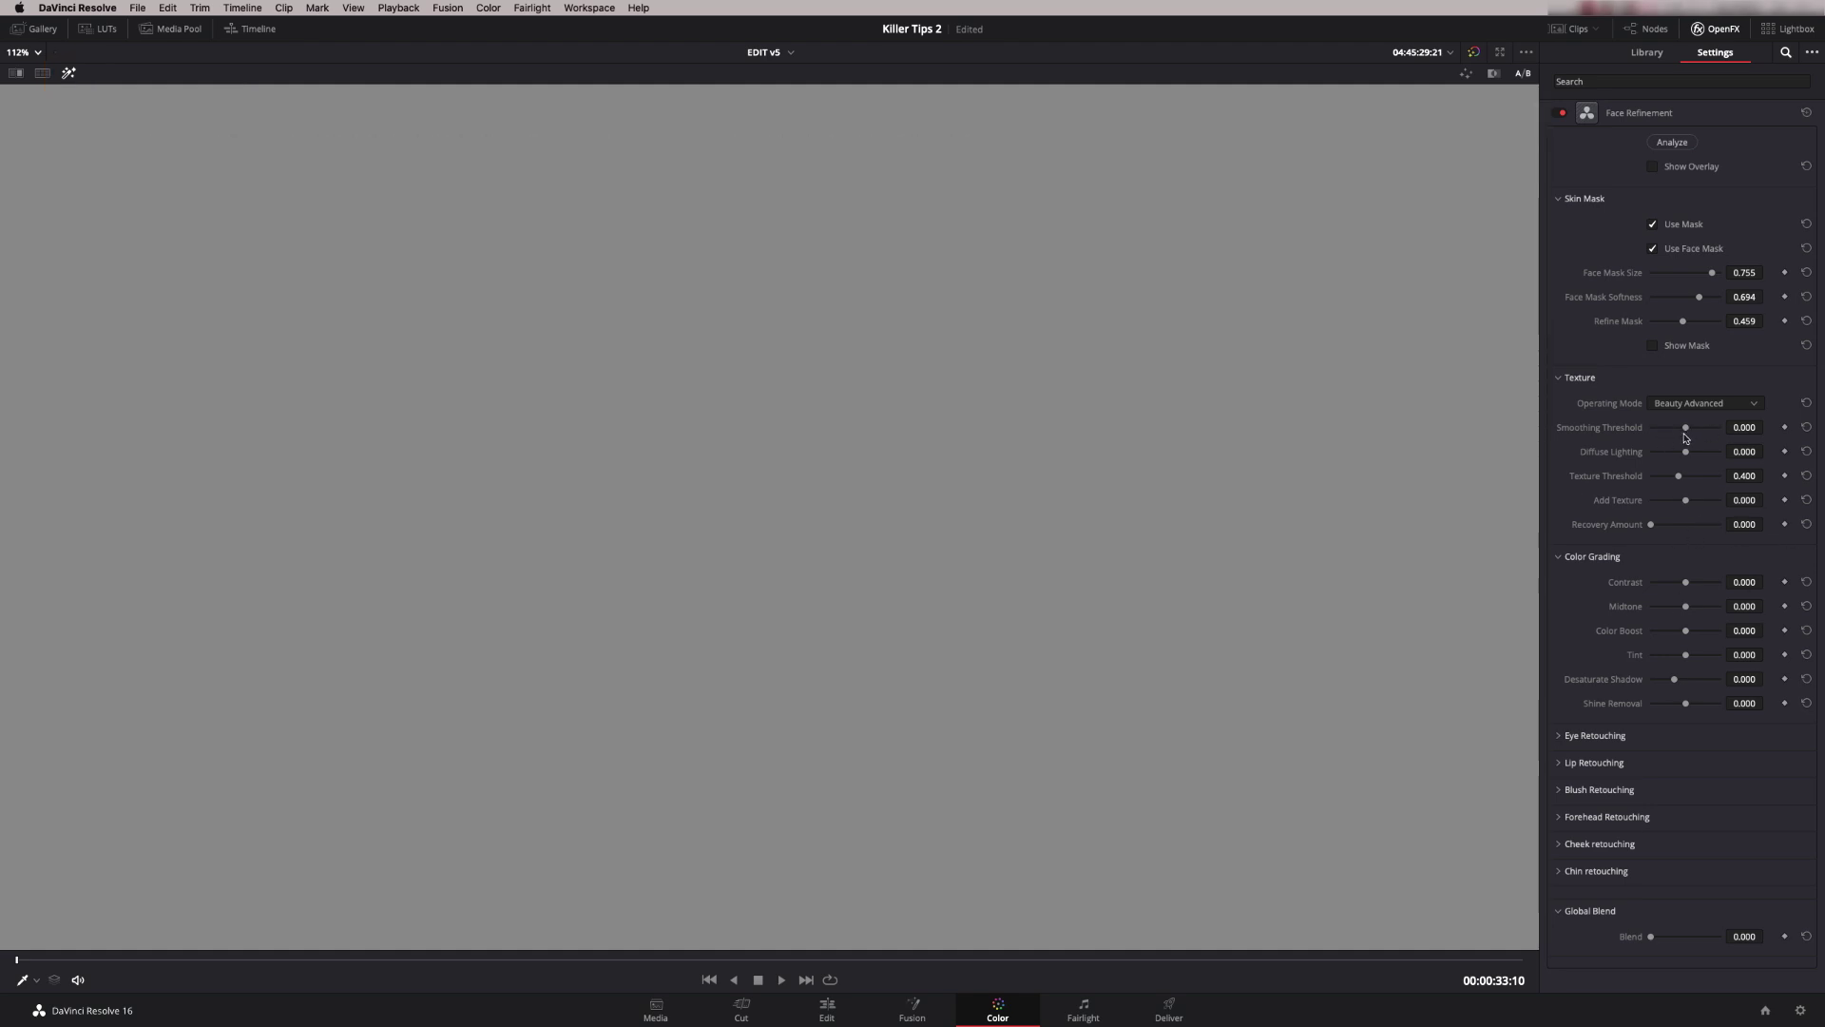
Step: Set Smoothing Threshold 0.061, Diffuse Lighting -0.164, Texture Threshold 0.367, Add Texture 0.003 and Recovery Amount 0.612, and turn off the difference view
left_click_drag(1686, 429, 1646, 399)
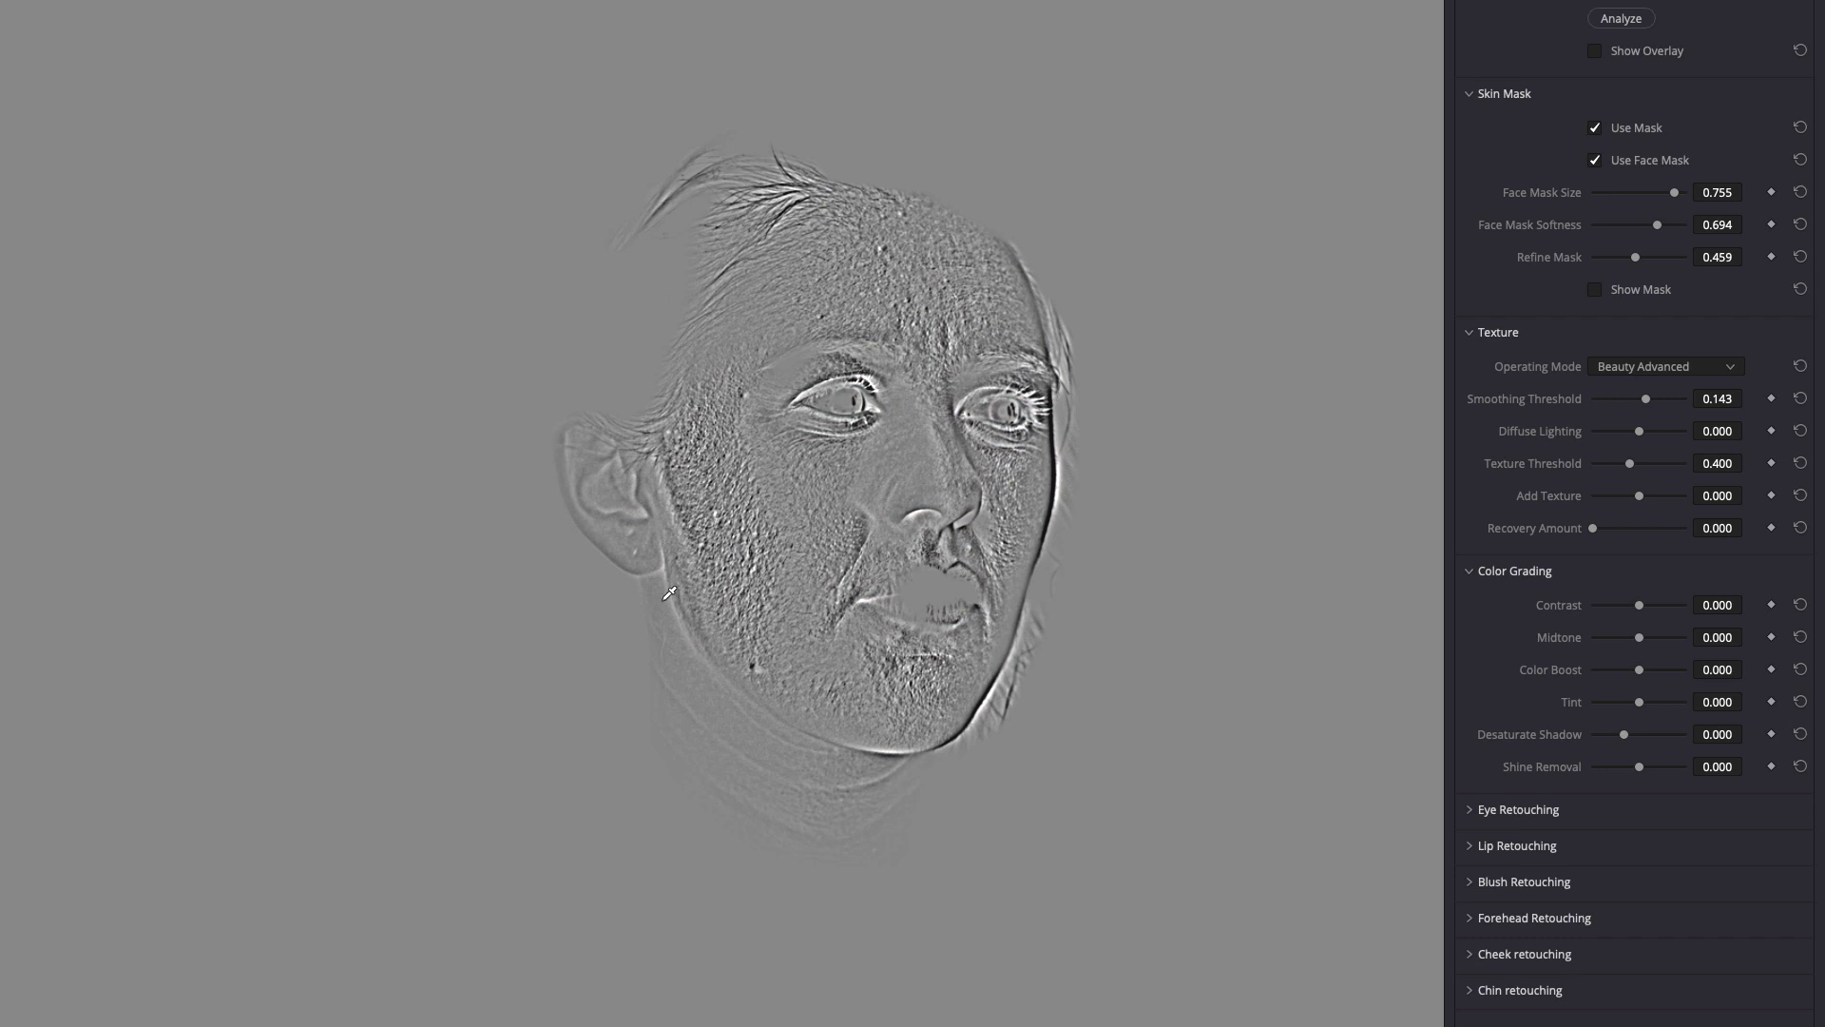
left_click_drag(1645, 400, 1635, 444)
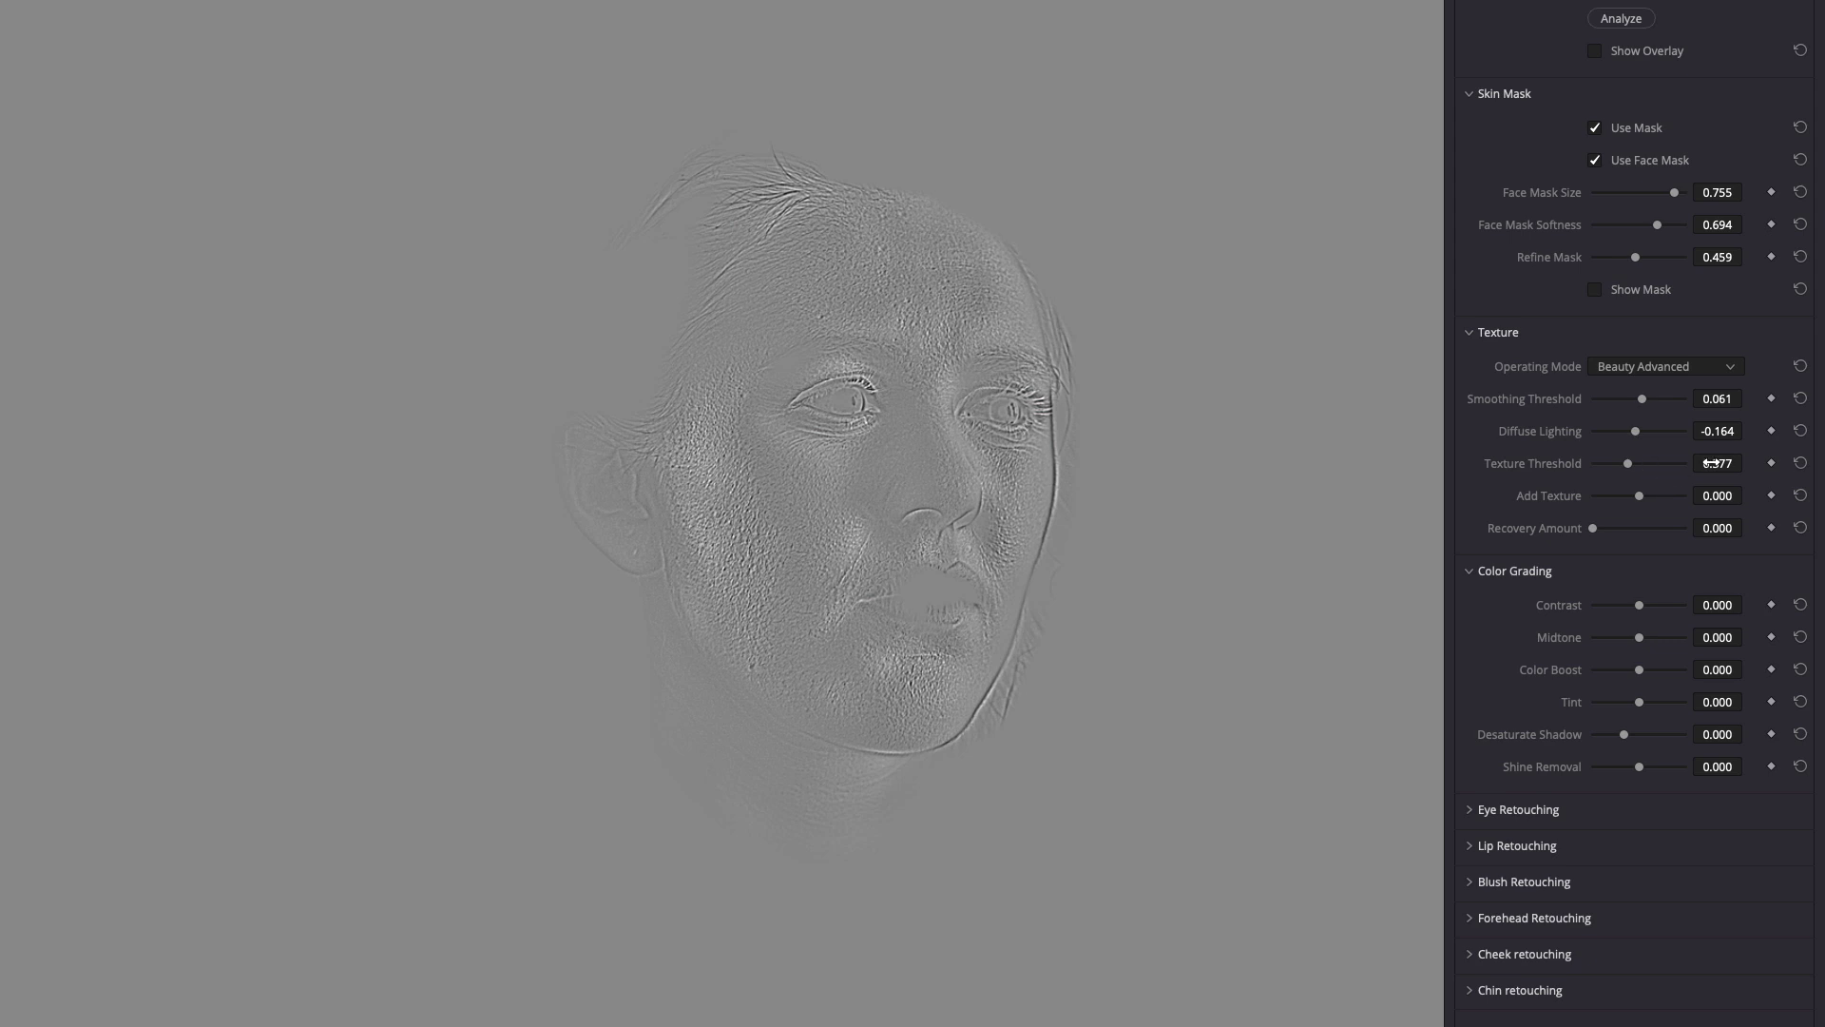
mouse_move(1711, 465)
left_mouse_down()
mouse_move(1723, 528)
mouse_move(1669, 530)
mouse_move(1697, 531)
left_mouse_up()
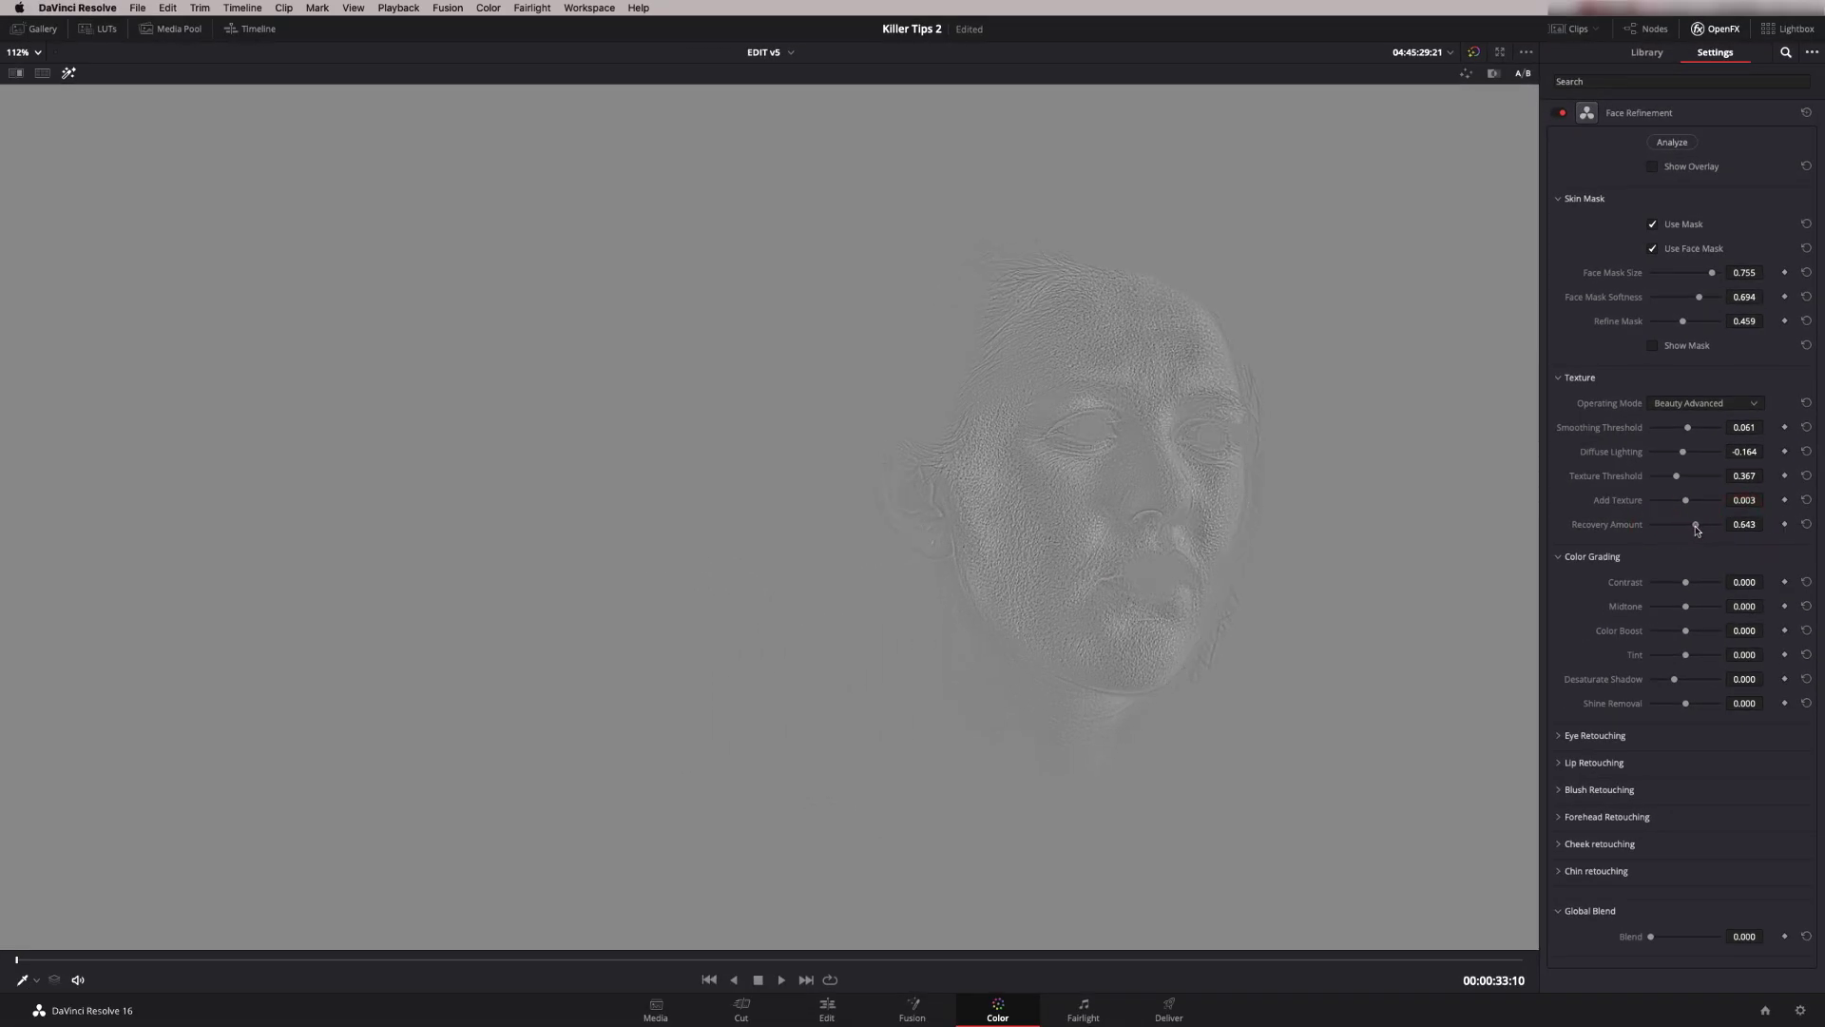
left_click(64, 83)
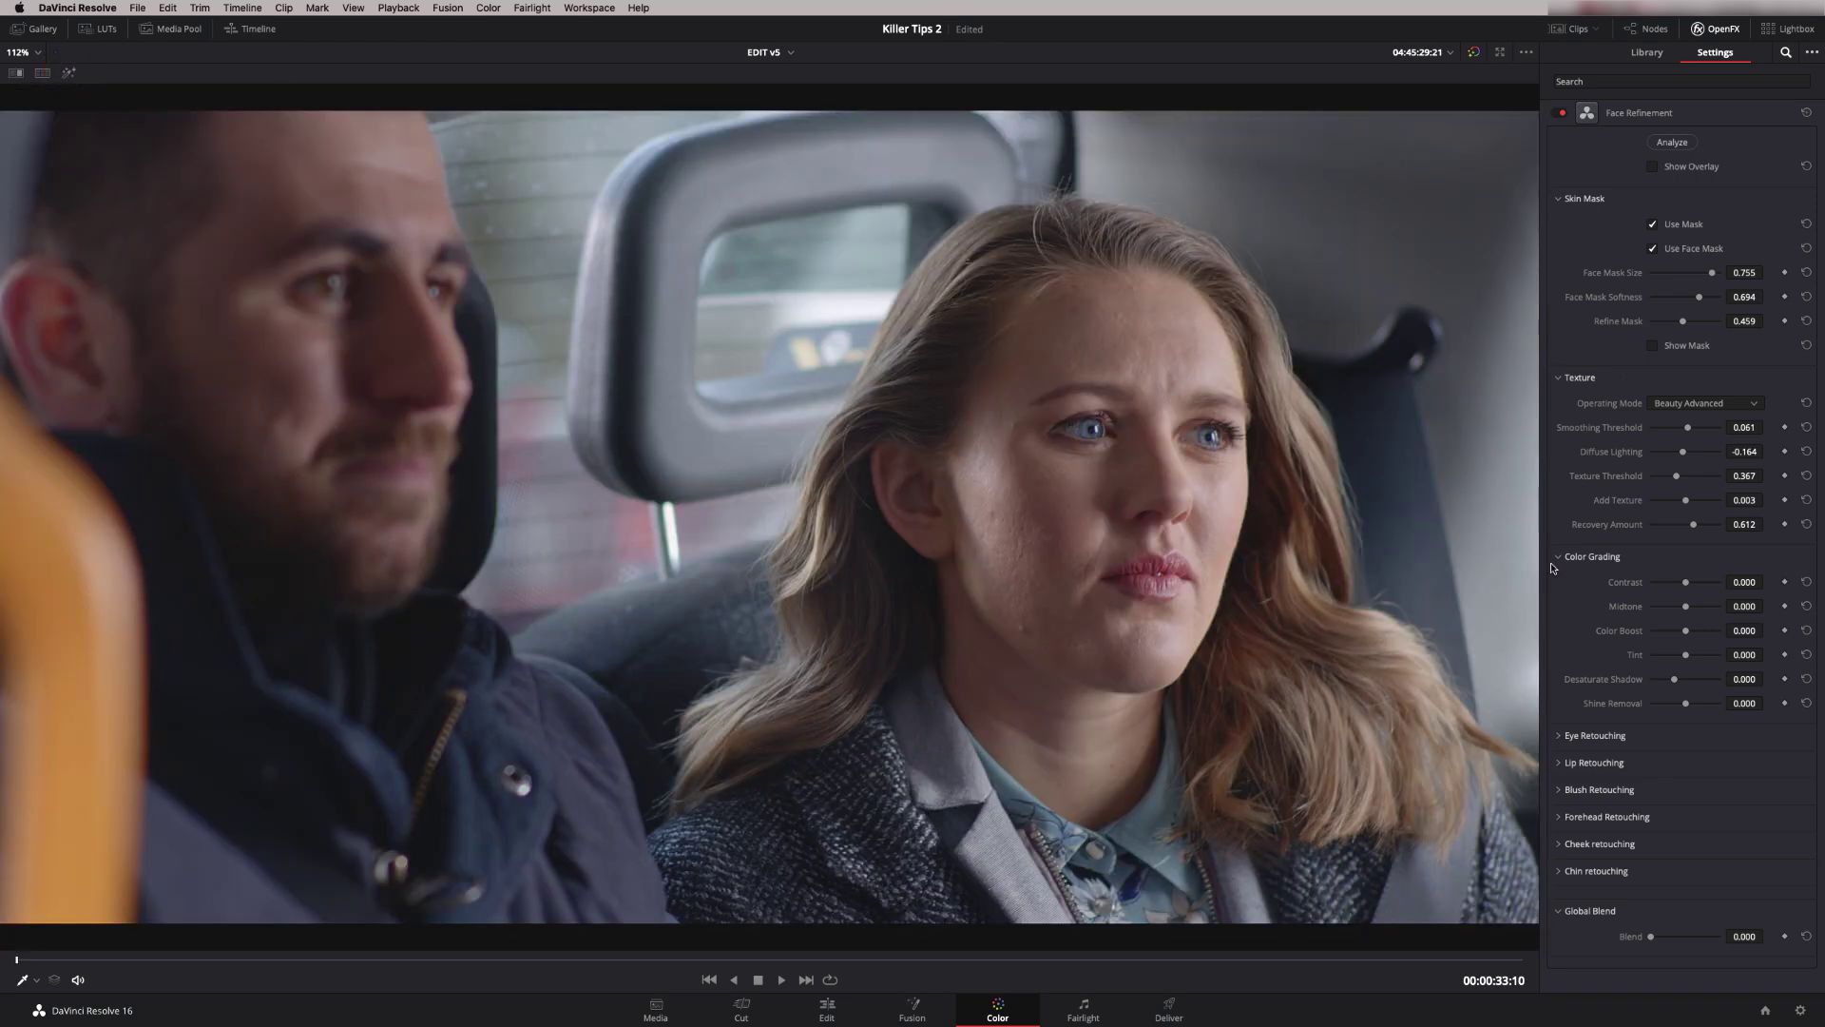
Step: Compare the woman's face with Face Refinement off and on, and set Diffuse Lighting to -0.165
left_click(1564, 114)
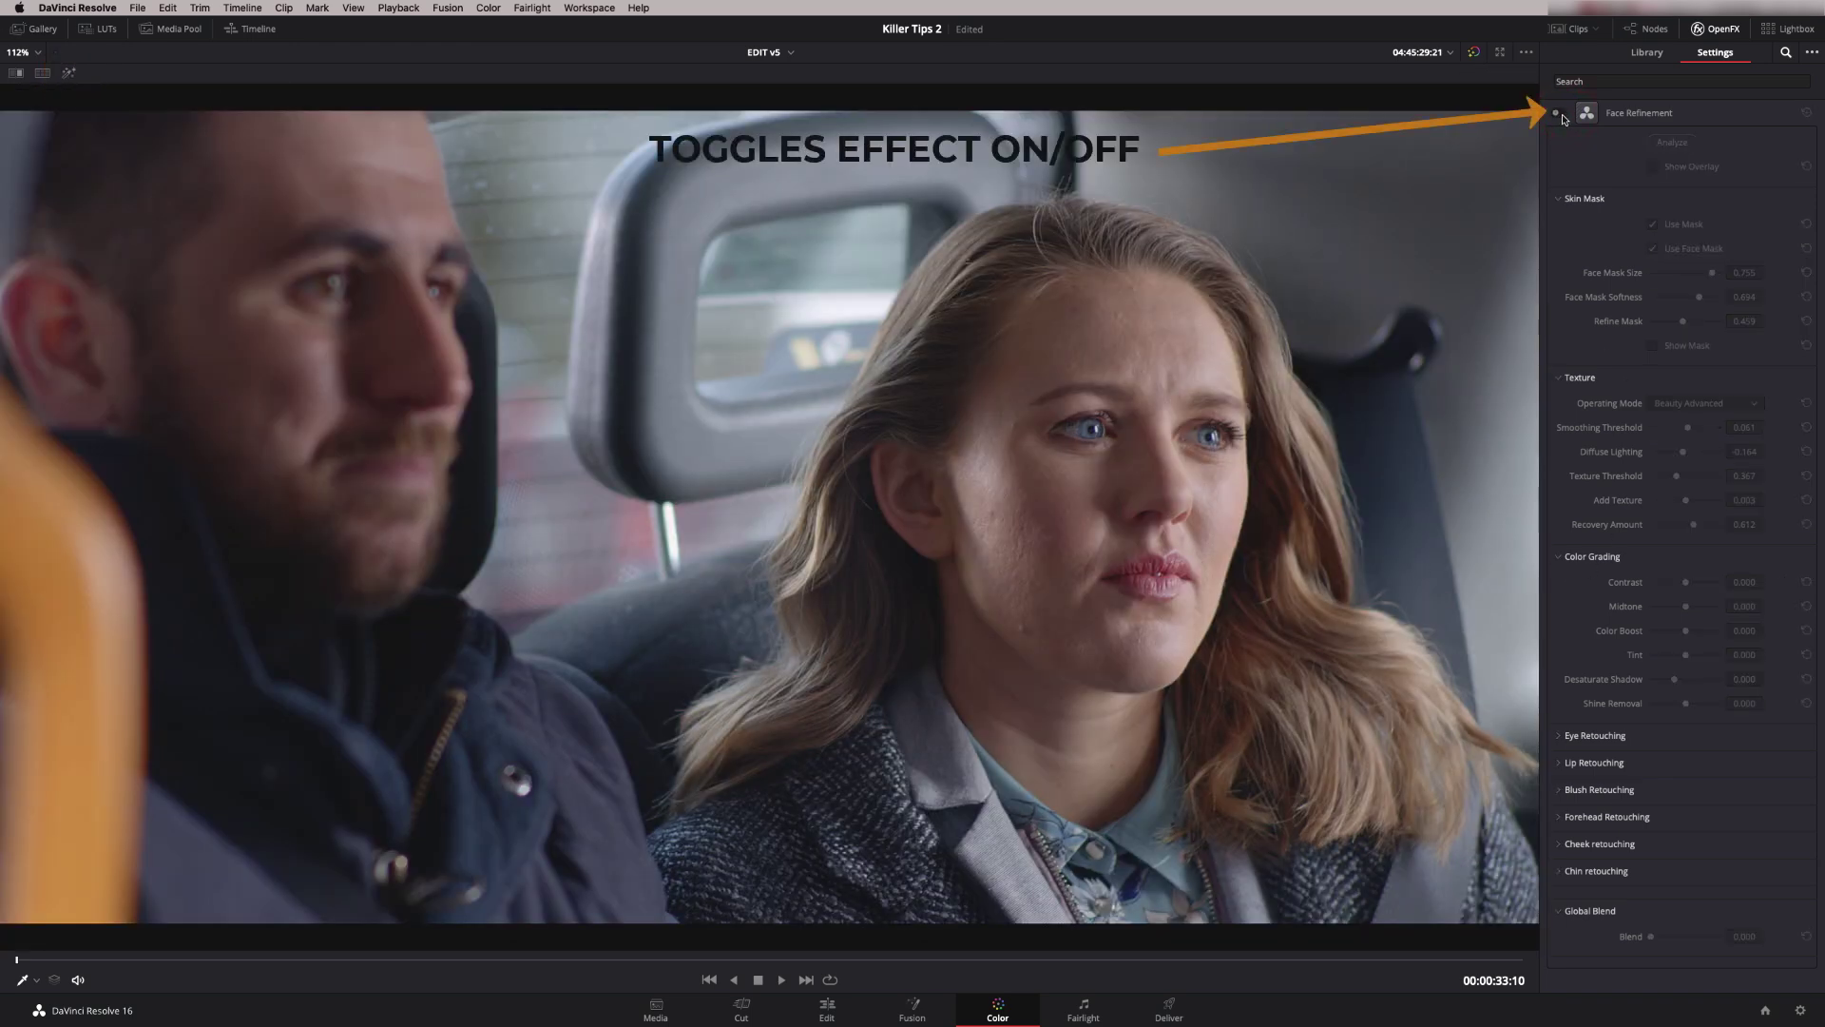
left_click(1557, 114)
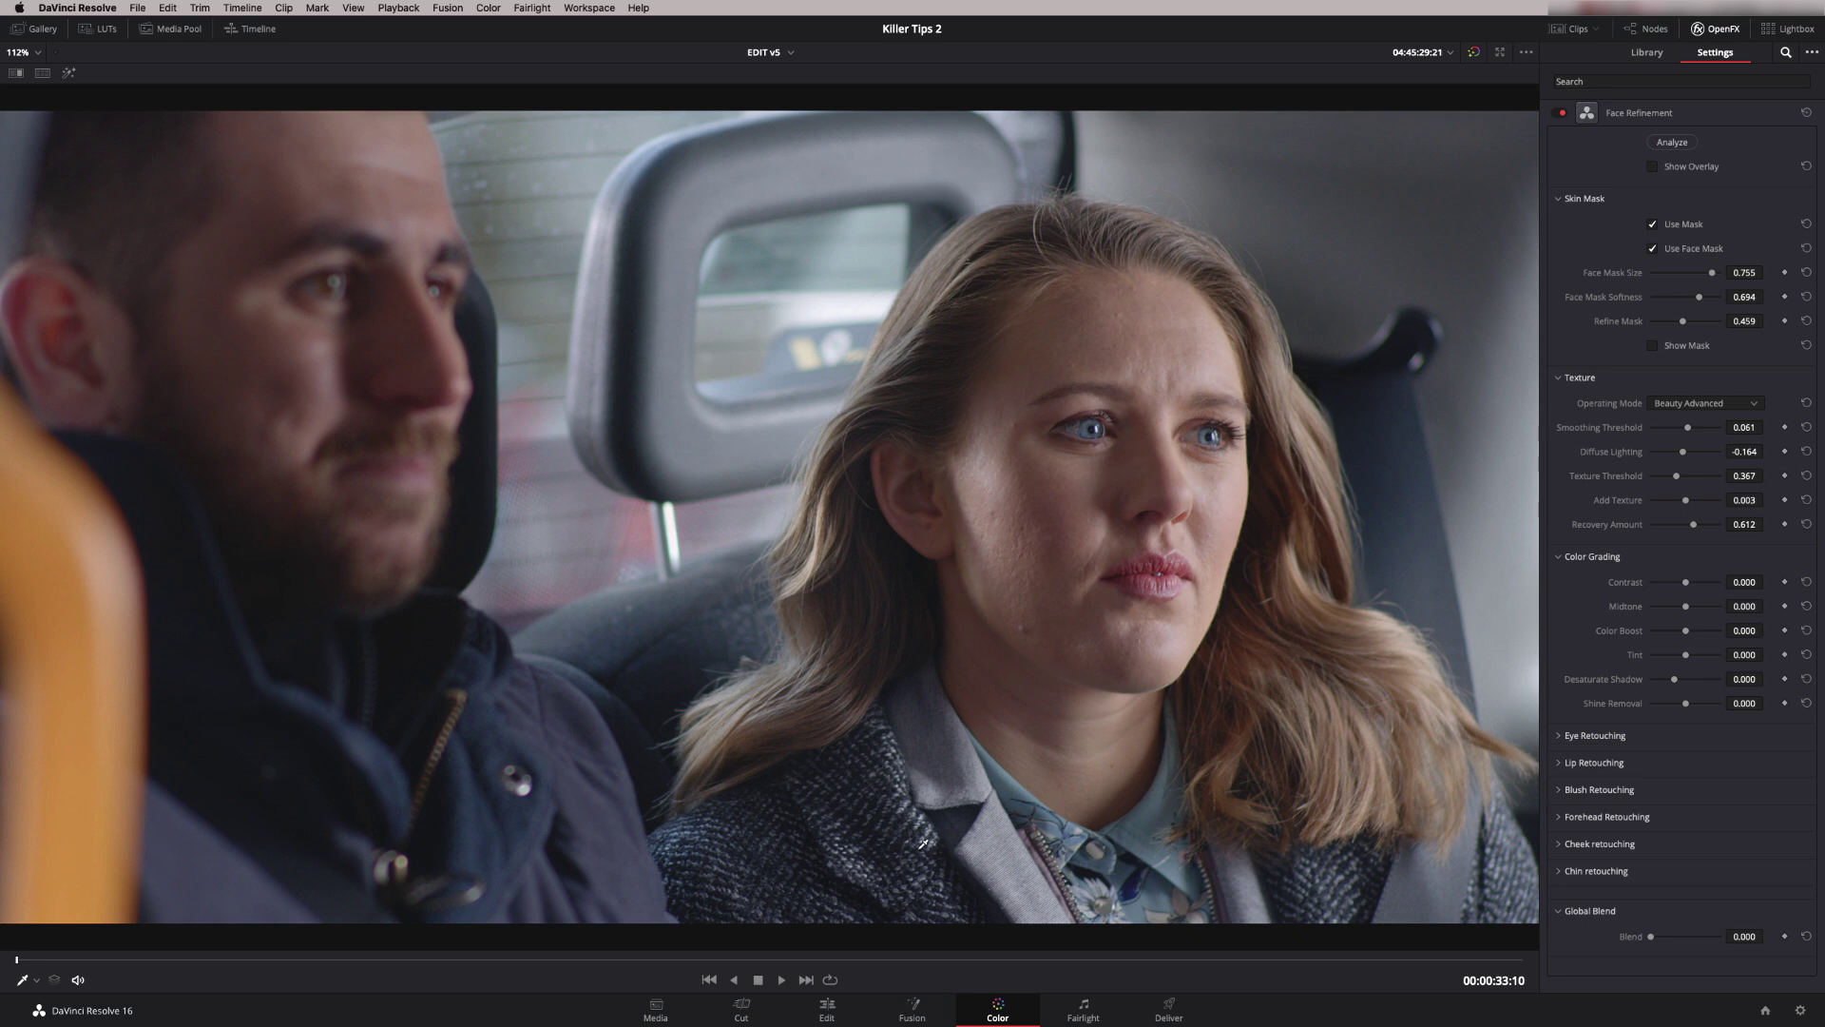
left_click_drag(1747, 457, 1738, 457)
Step: Open the video scopes with Vectorscope and Waveform over the enlarged viewer
key("alt+f")
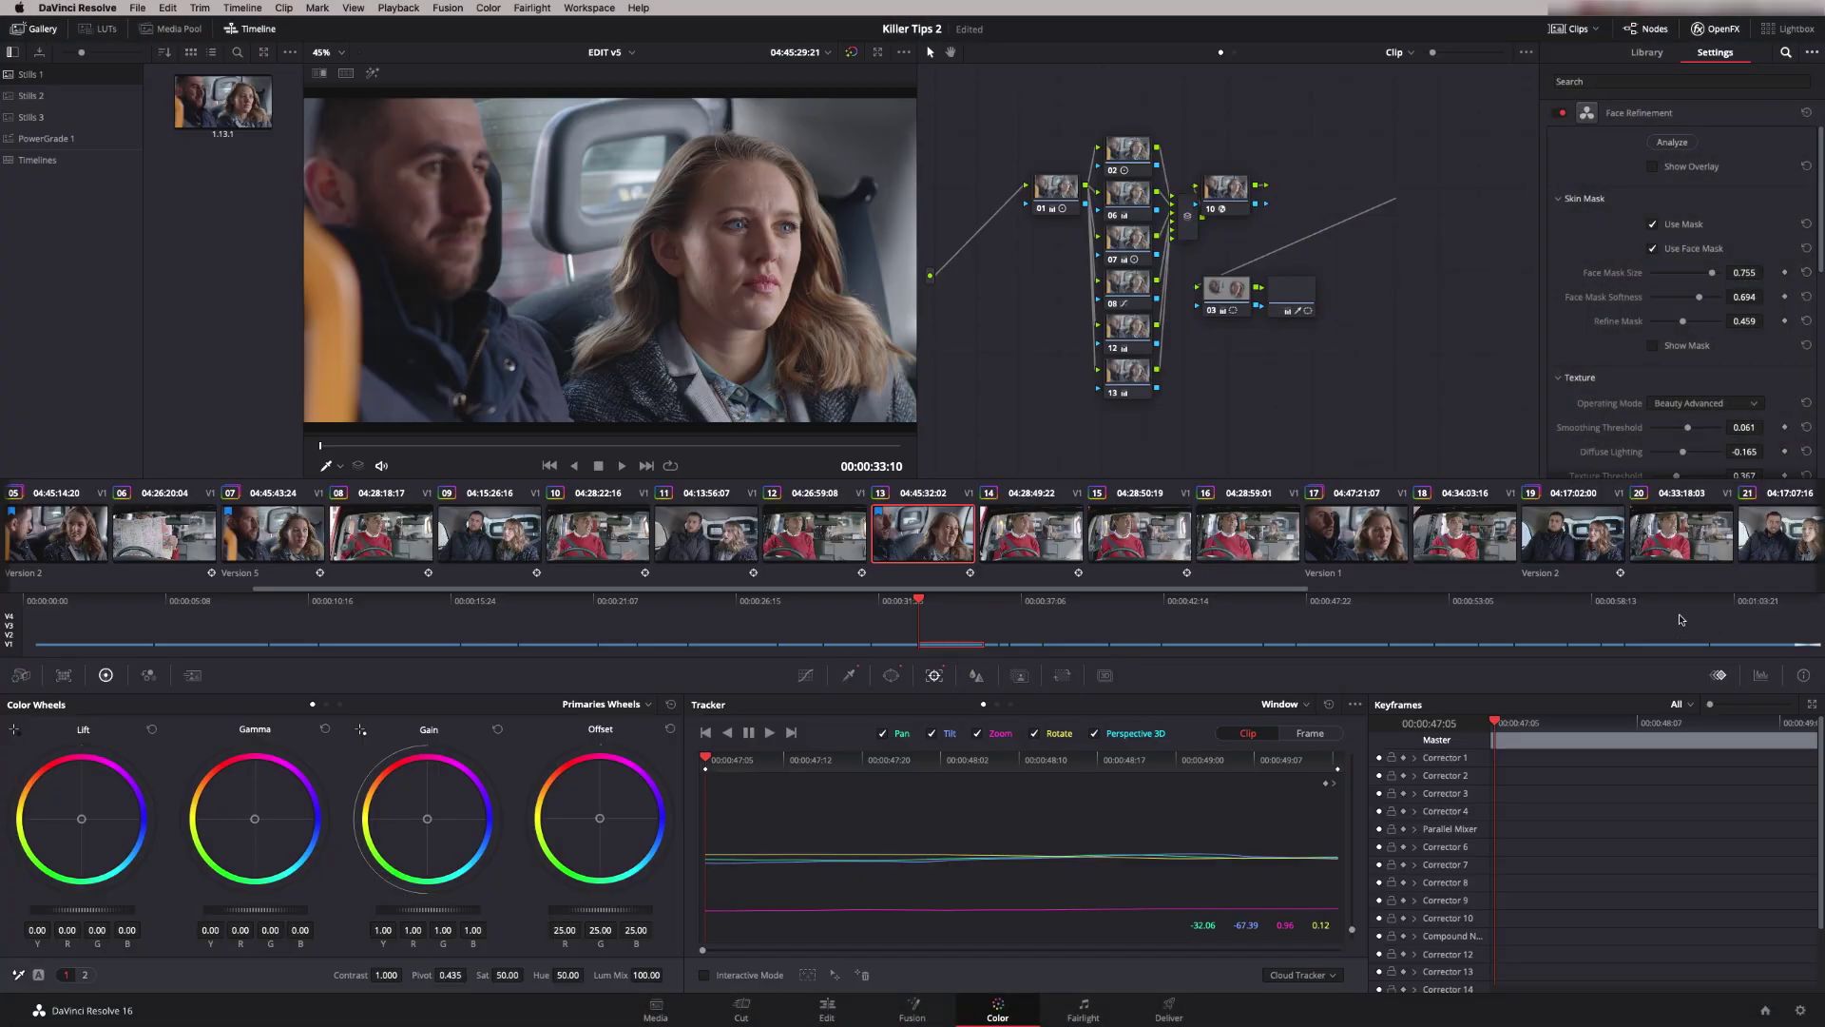
left_click(1761, 675)
left_click(1783, 705)
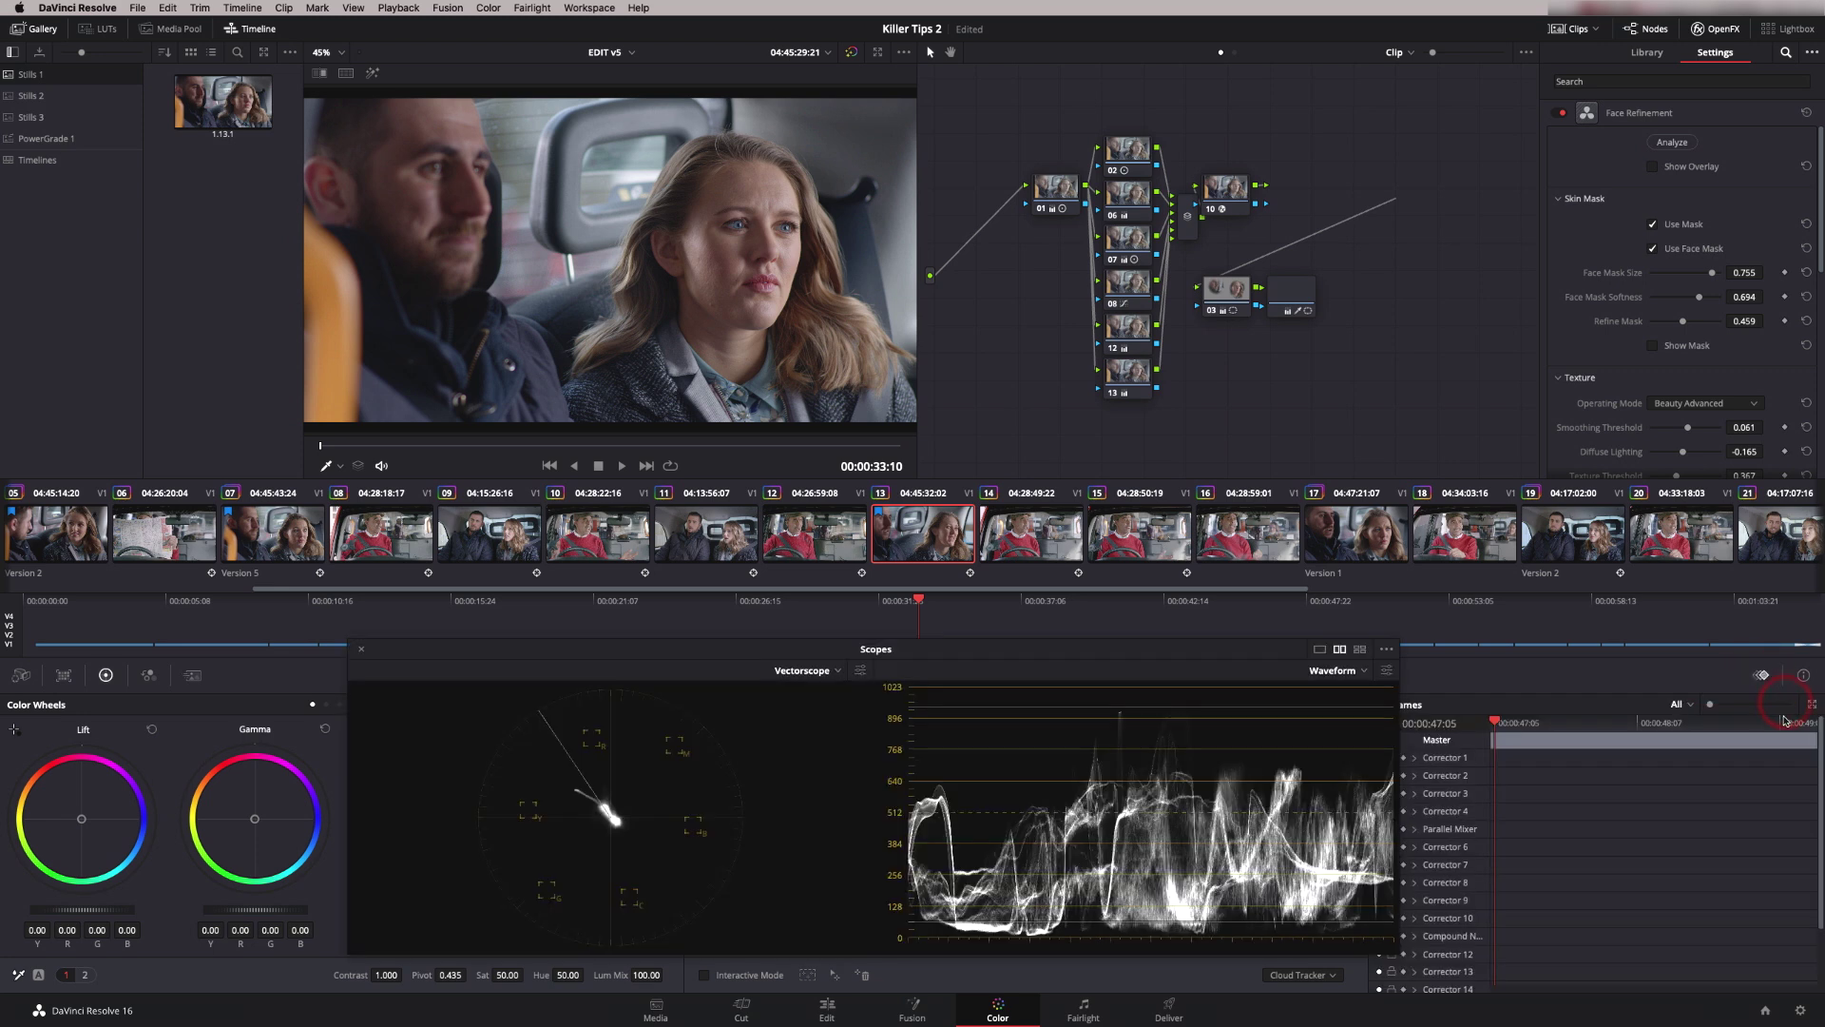
key("alt+f")
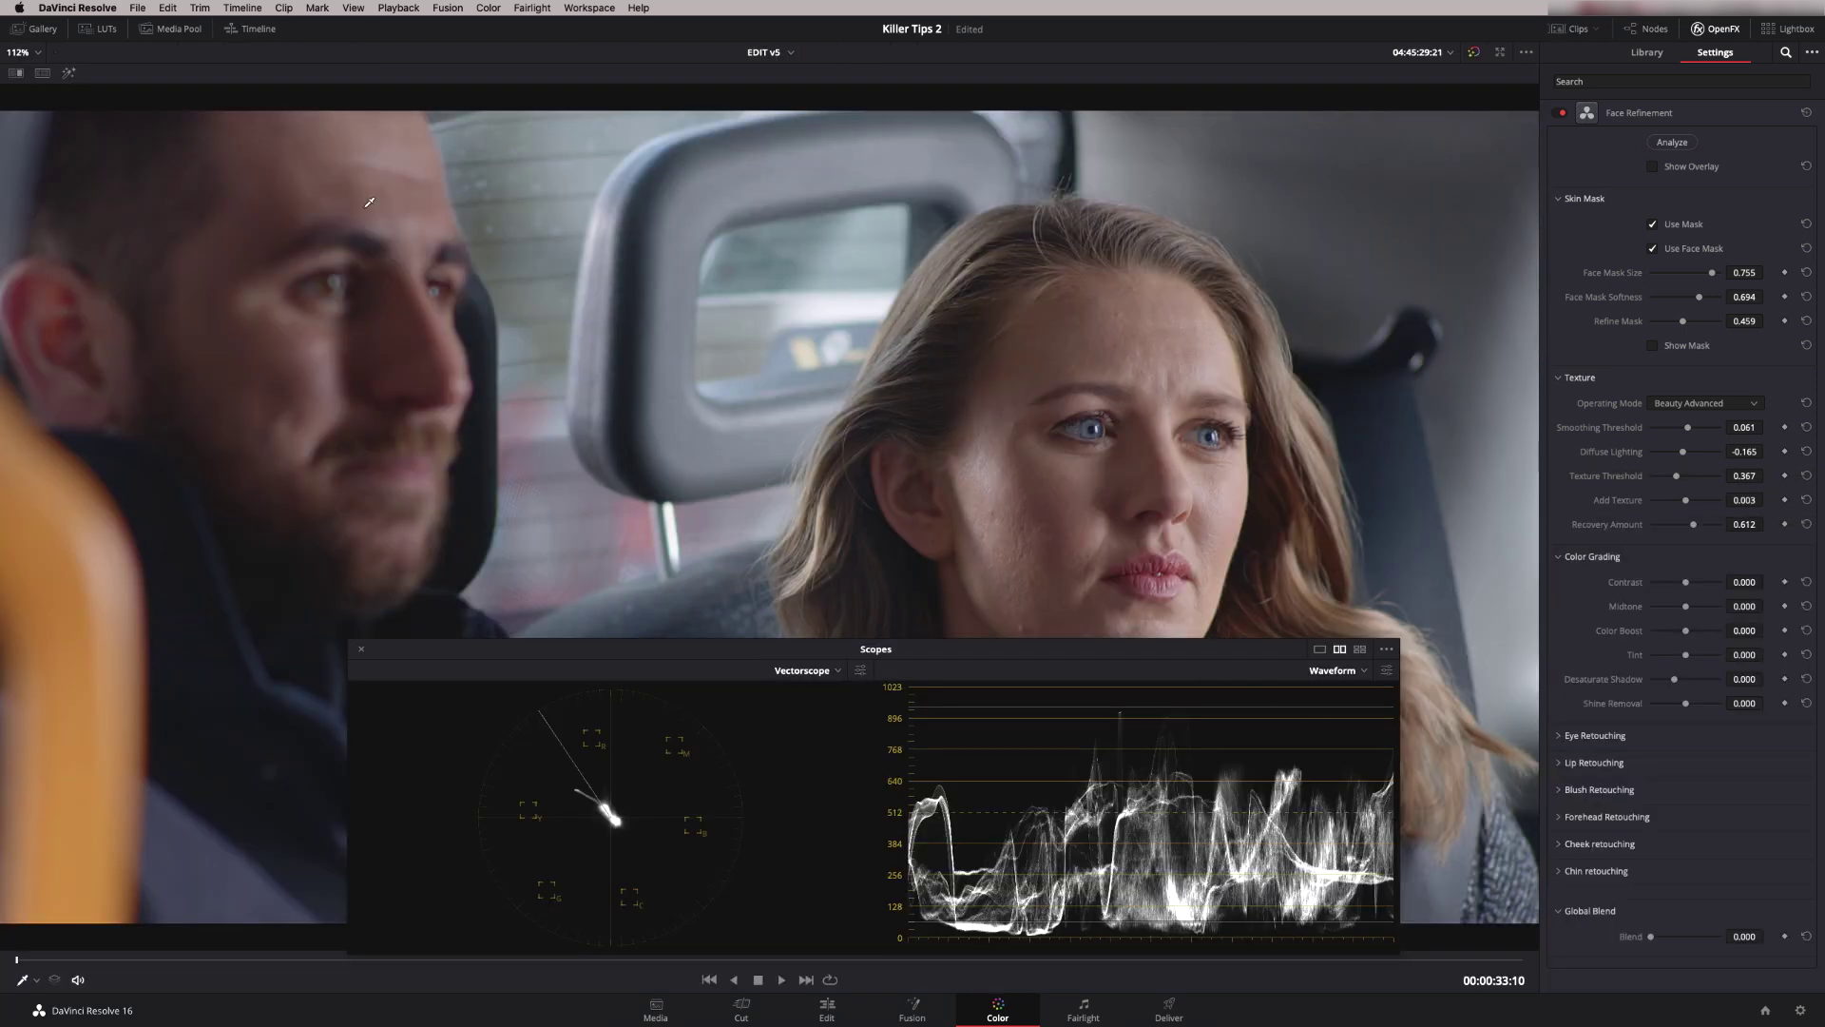
Step: Scale the viewer image to 75% and arrange the picture above the Scopes window
left_click(40, 54)
left_click(42, 158)
left_click_drag(789, 463, 1007, 262)
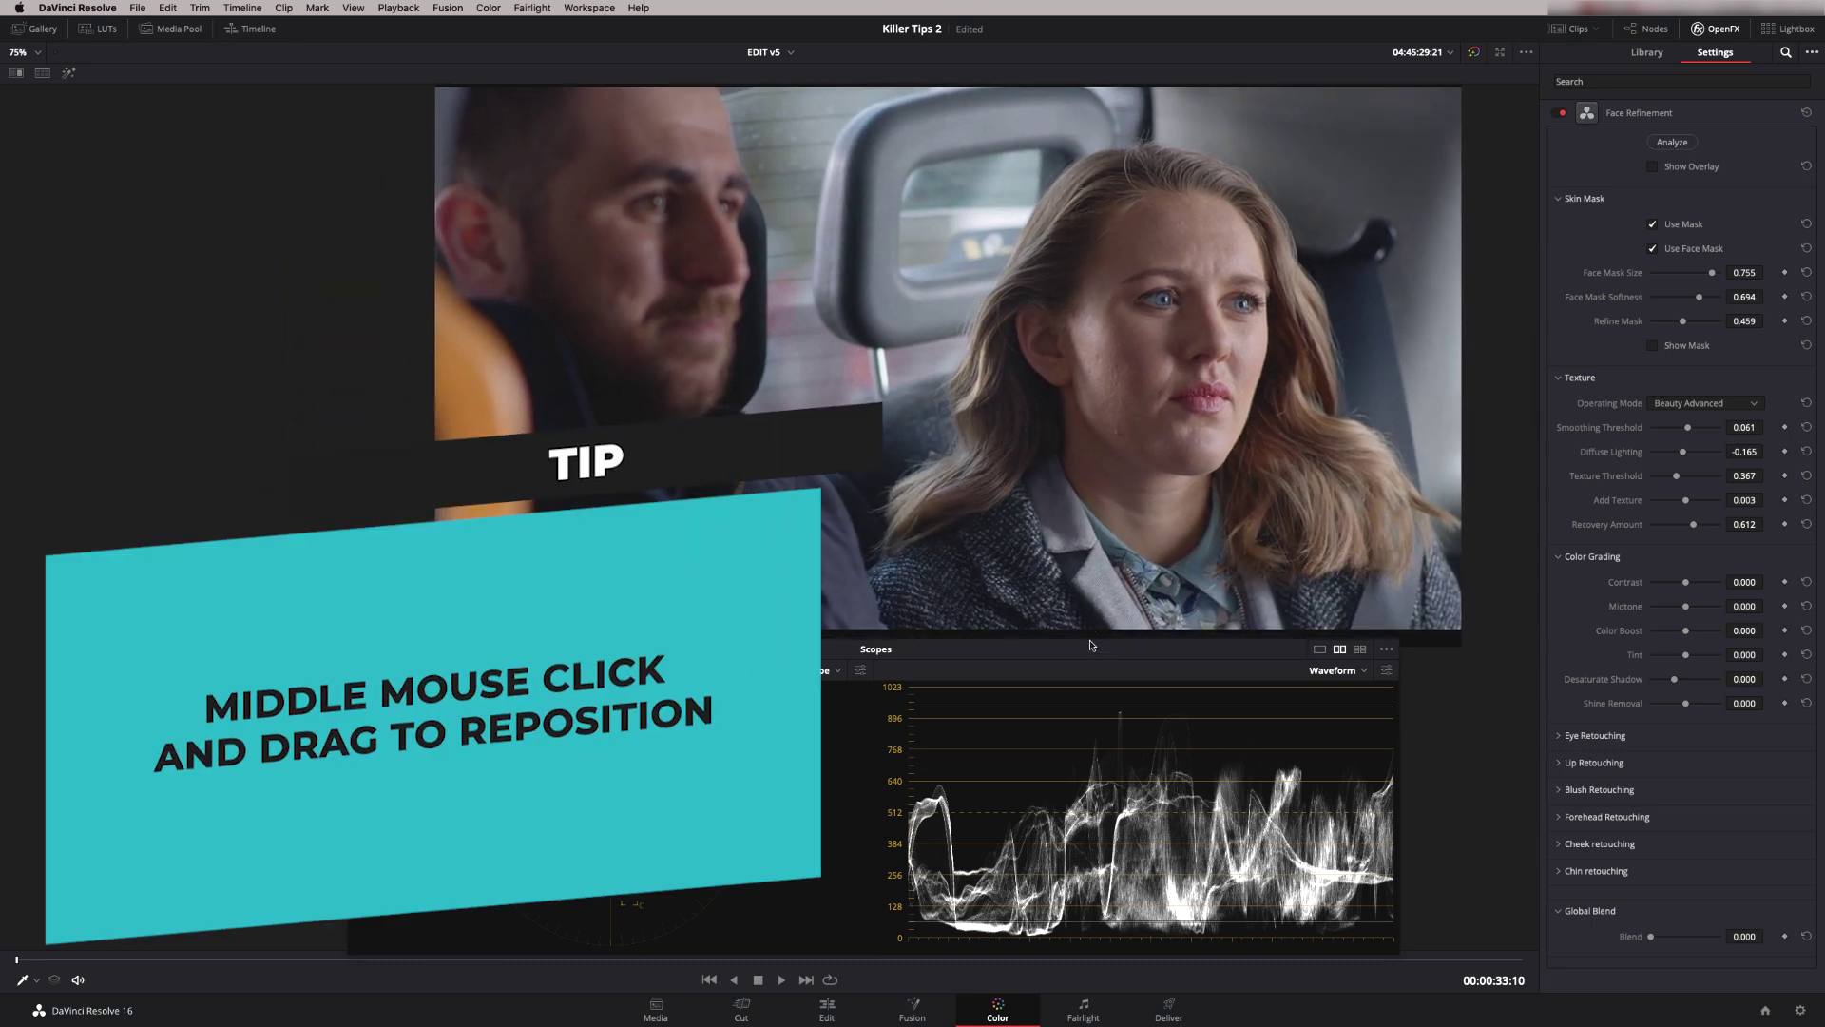
left_click_drag(1090, 646, 1161, 645)
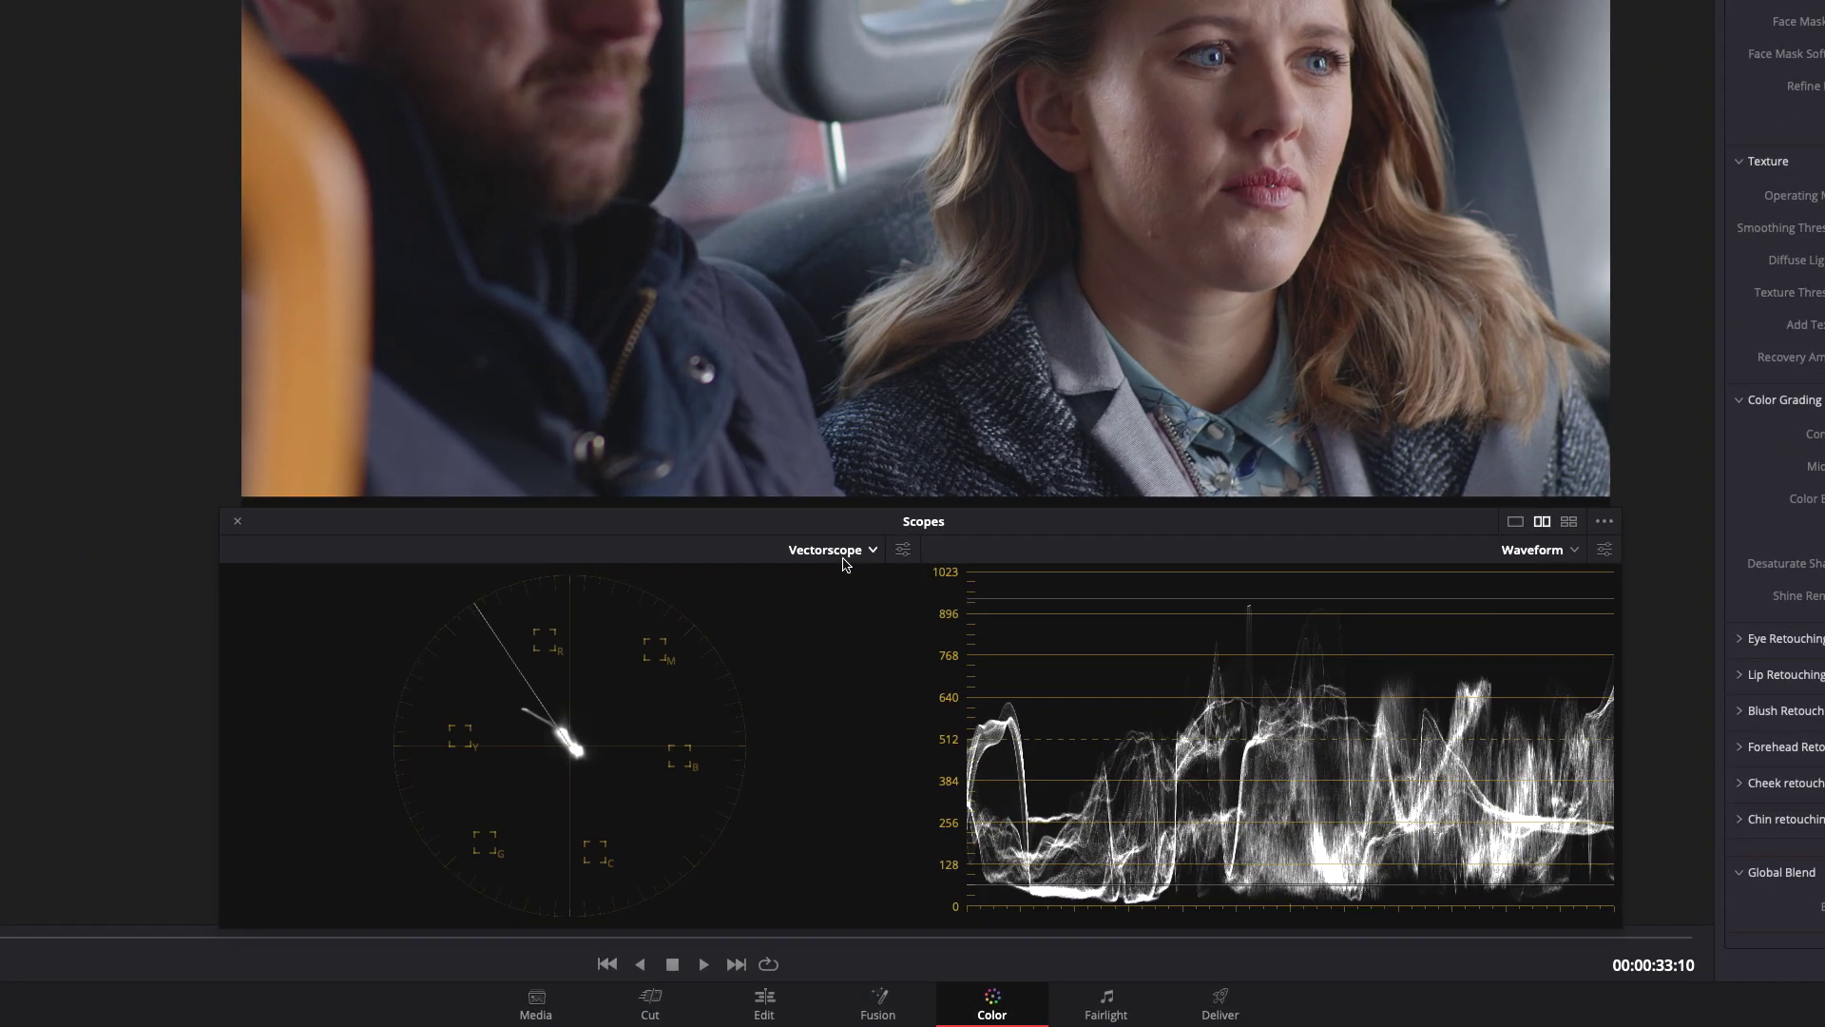
Step: Set the vectorscope to show 2x zoom and only the Mid range
left_click(903, 549)
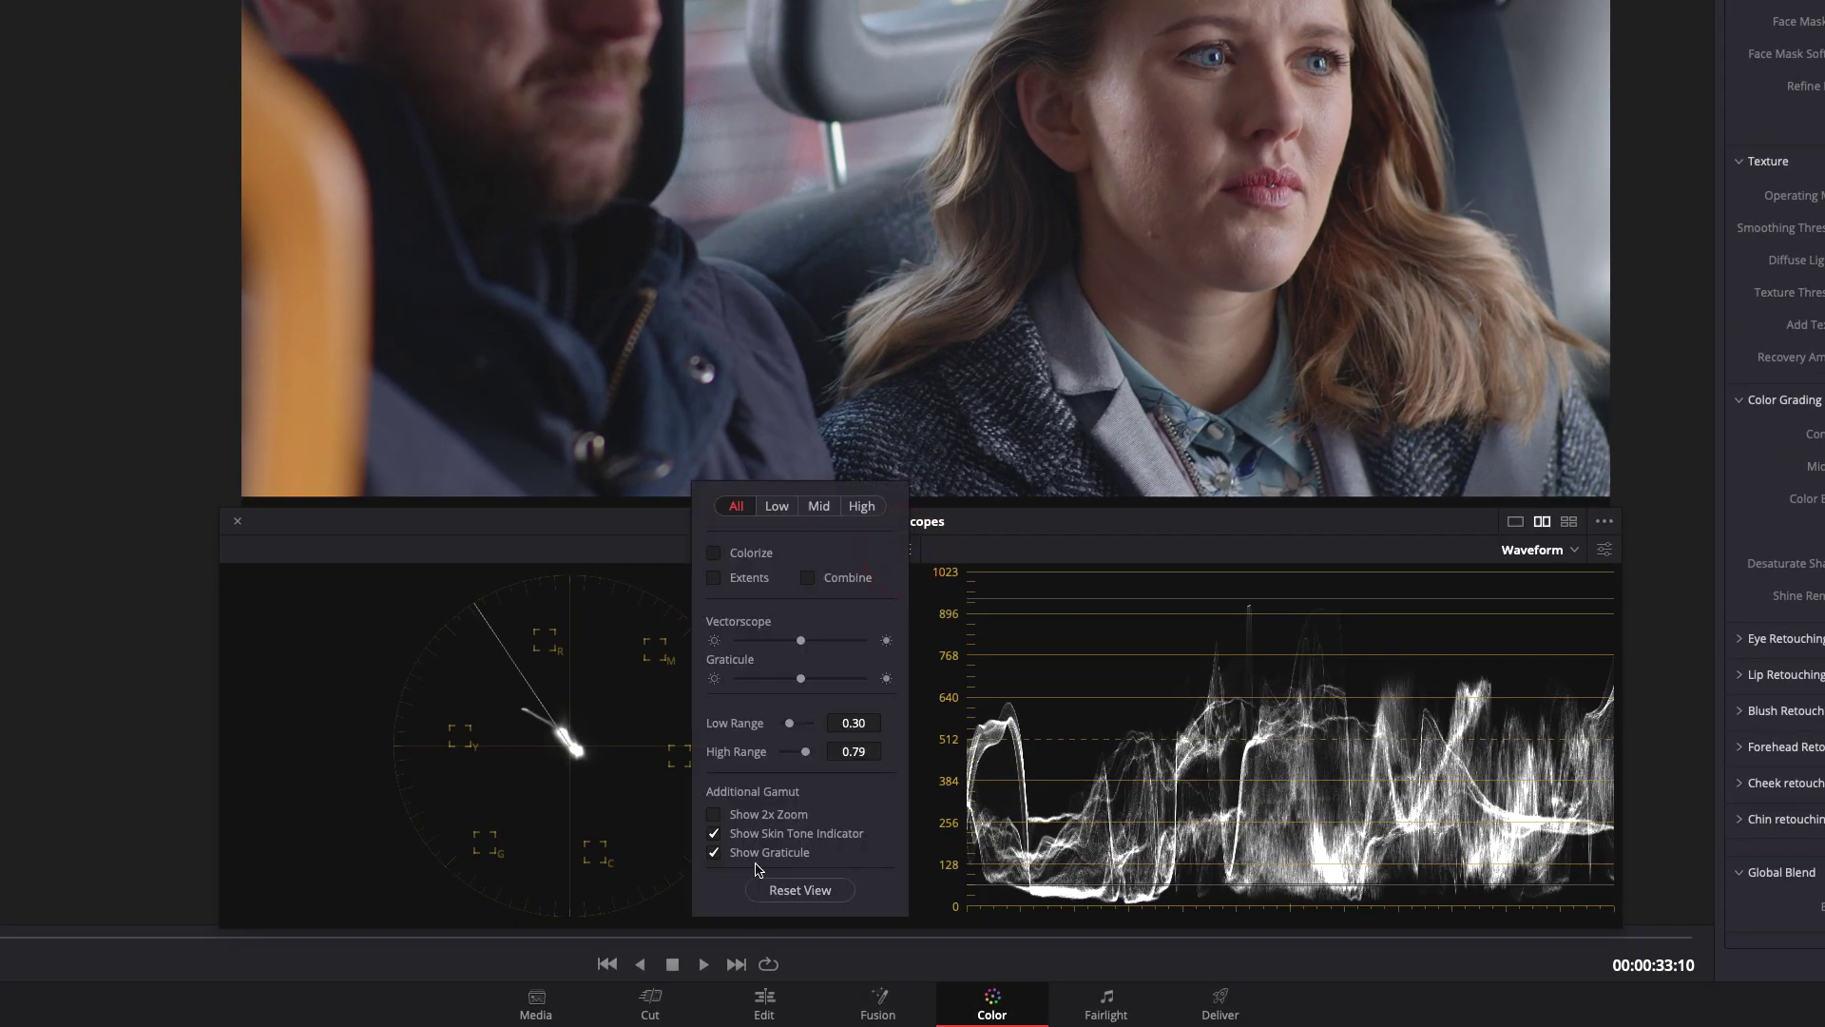
left_click(722, 816)
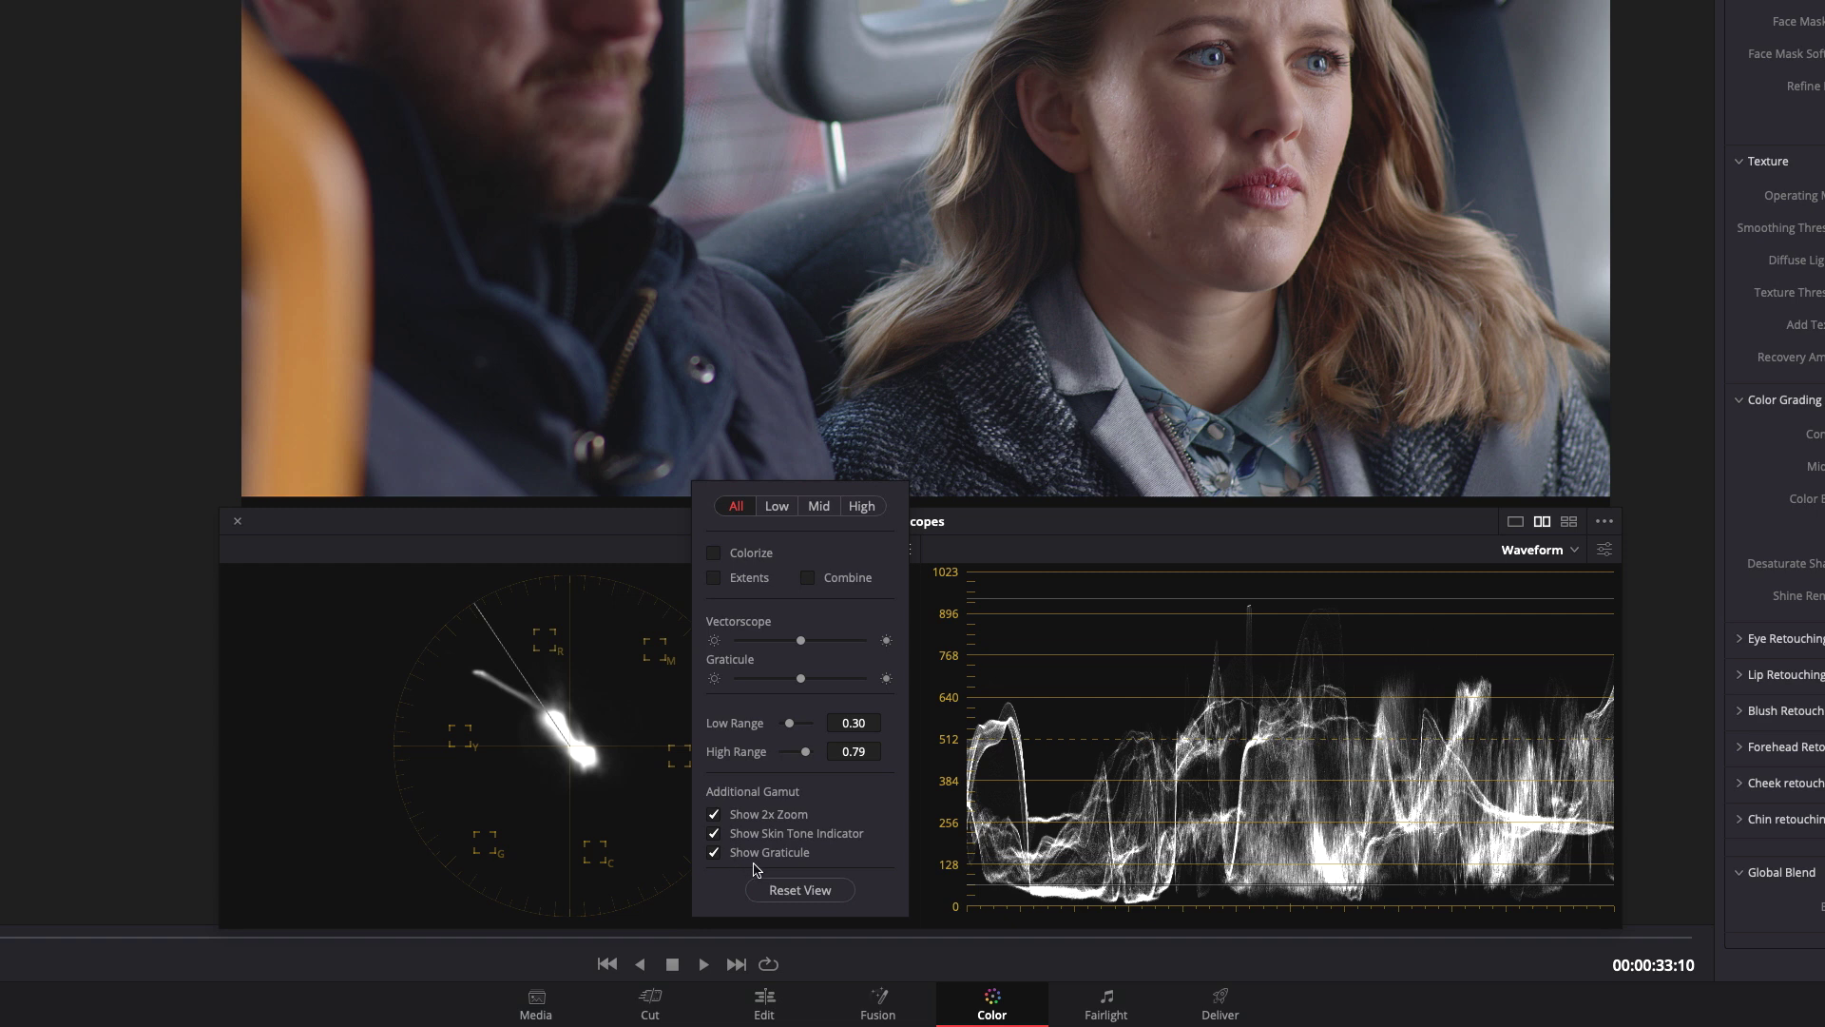
left_click(822, 507)
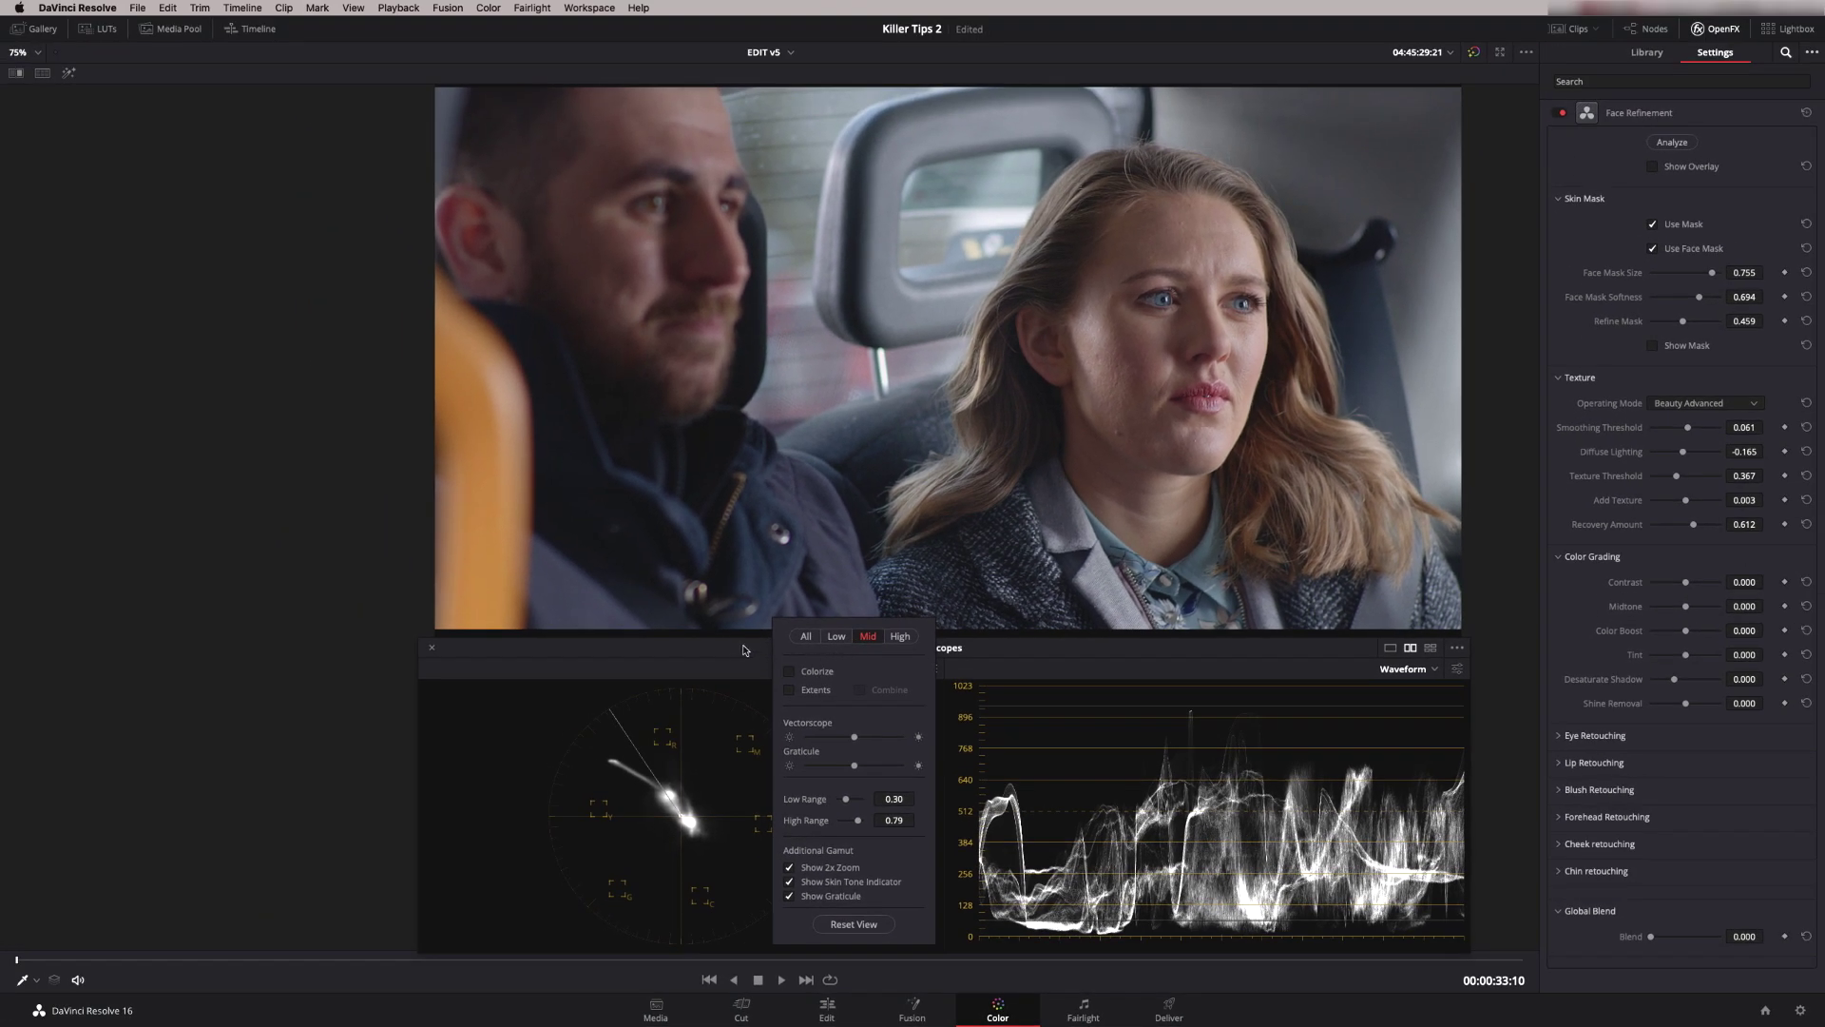
left_click(745, 650)
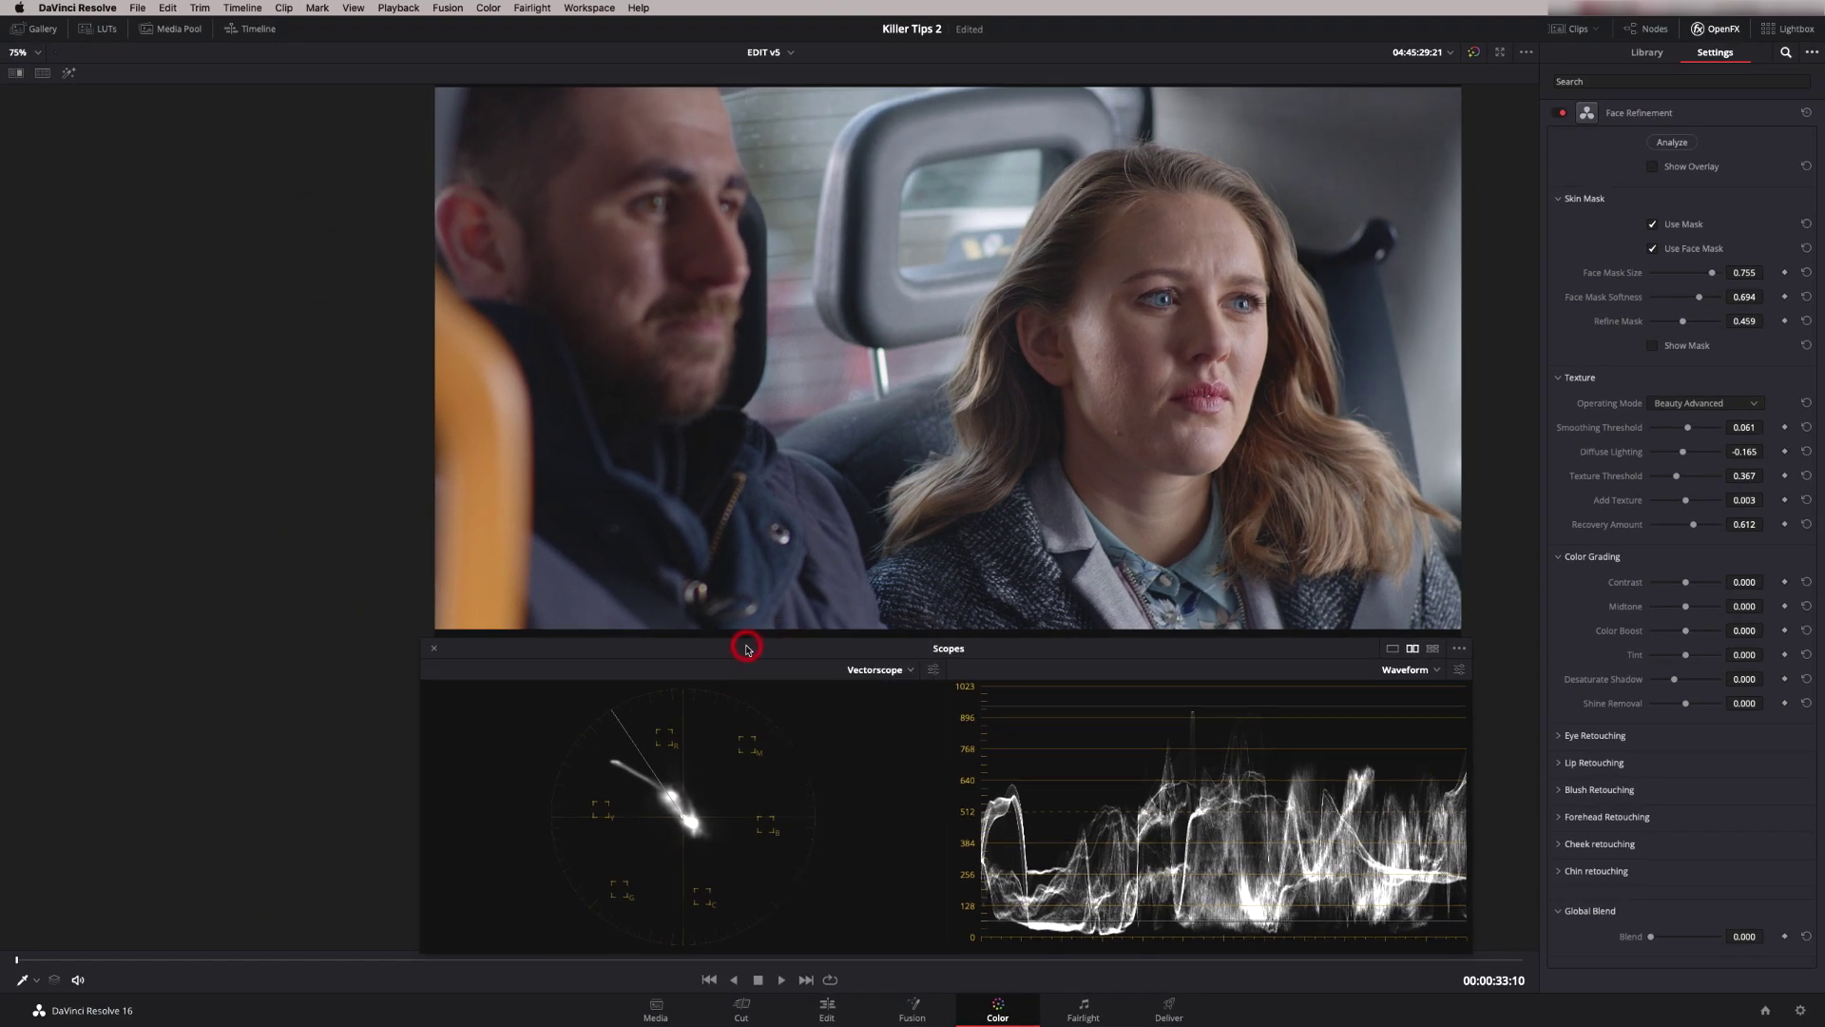
Step: Grade the face with Contrast 0.041, Midtone 0.097 and Color Boost -0.073
left_click_drag(1686, 583, 1710, 670)
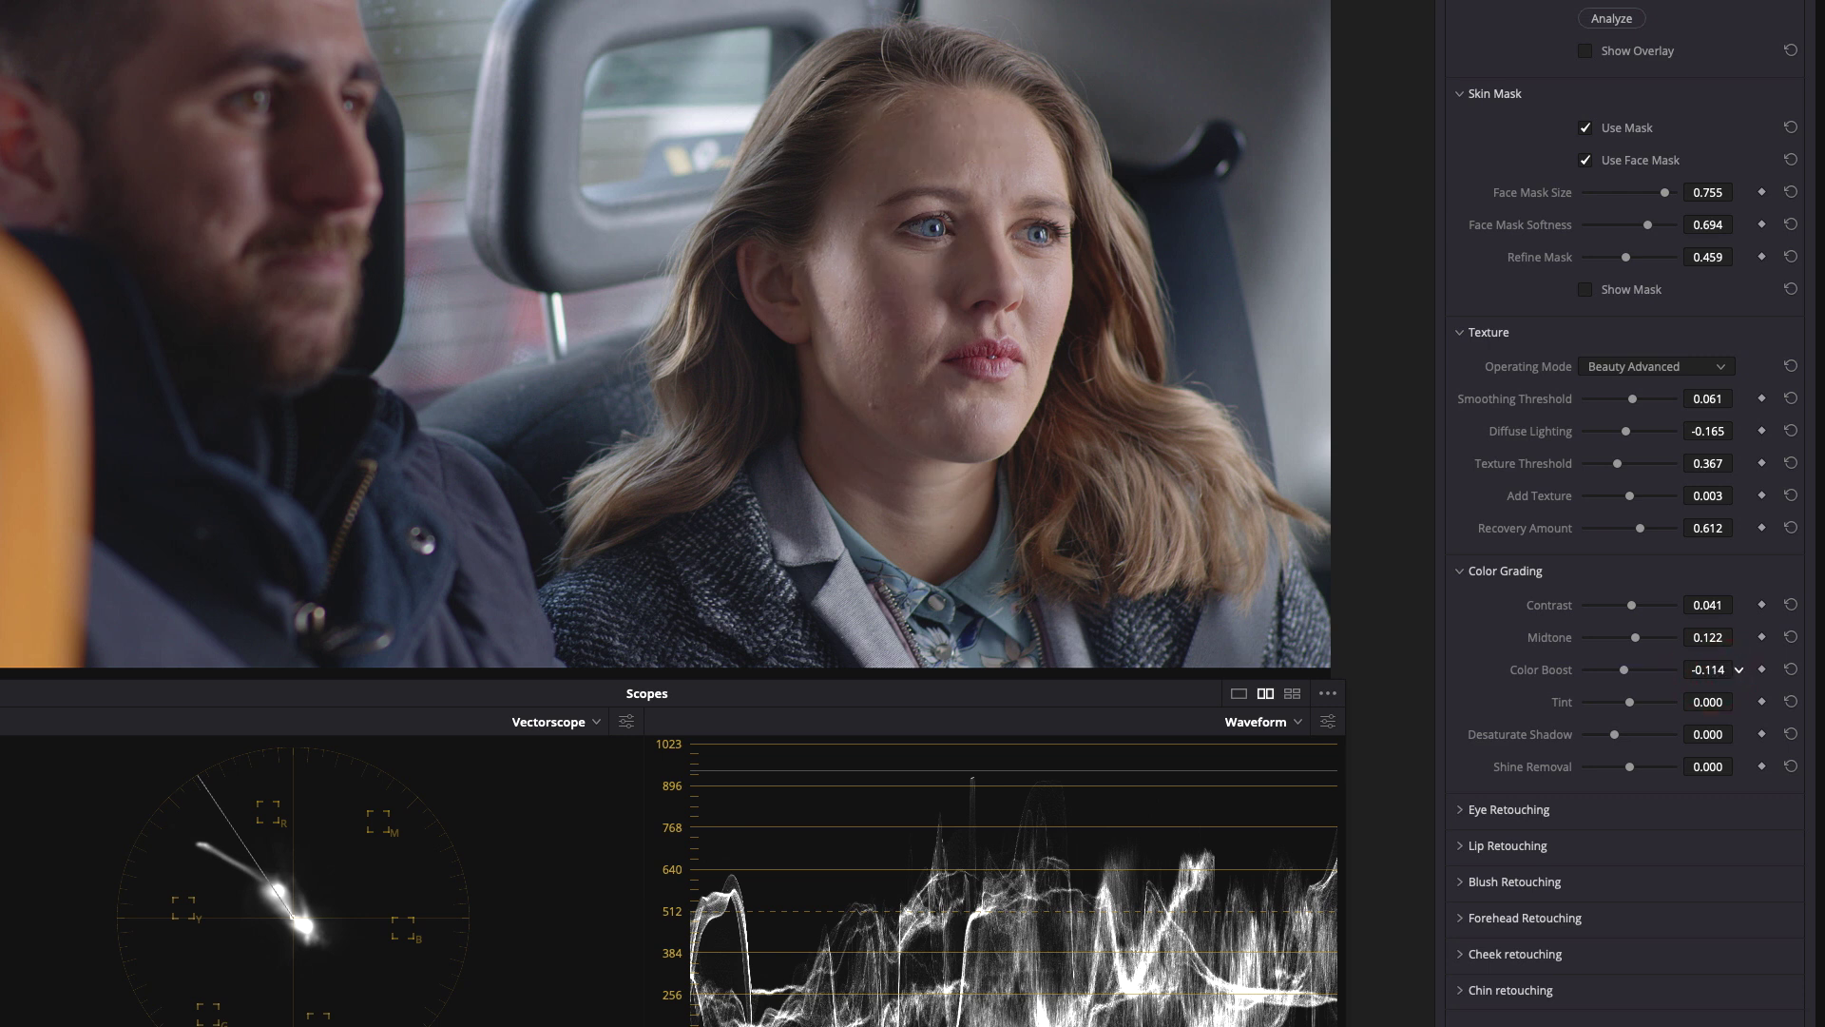
left_click_drag(1738, 668, 1739, 663)
left_click_drag(1739, 635, 1739, 637)
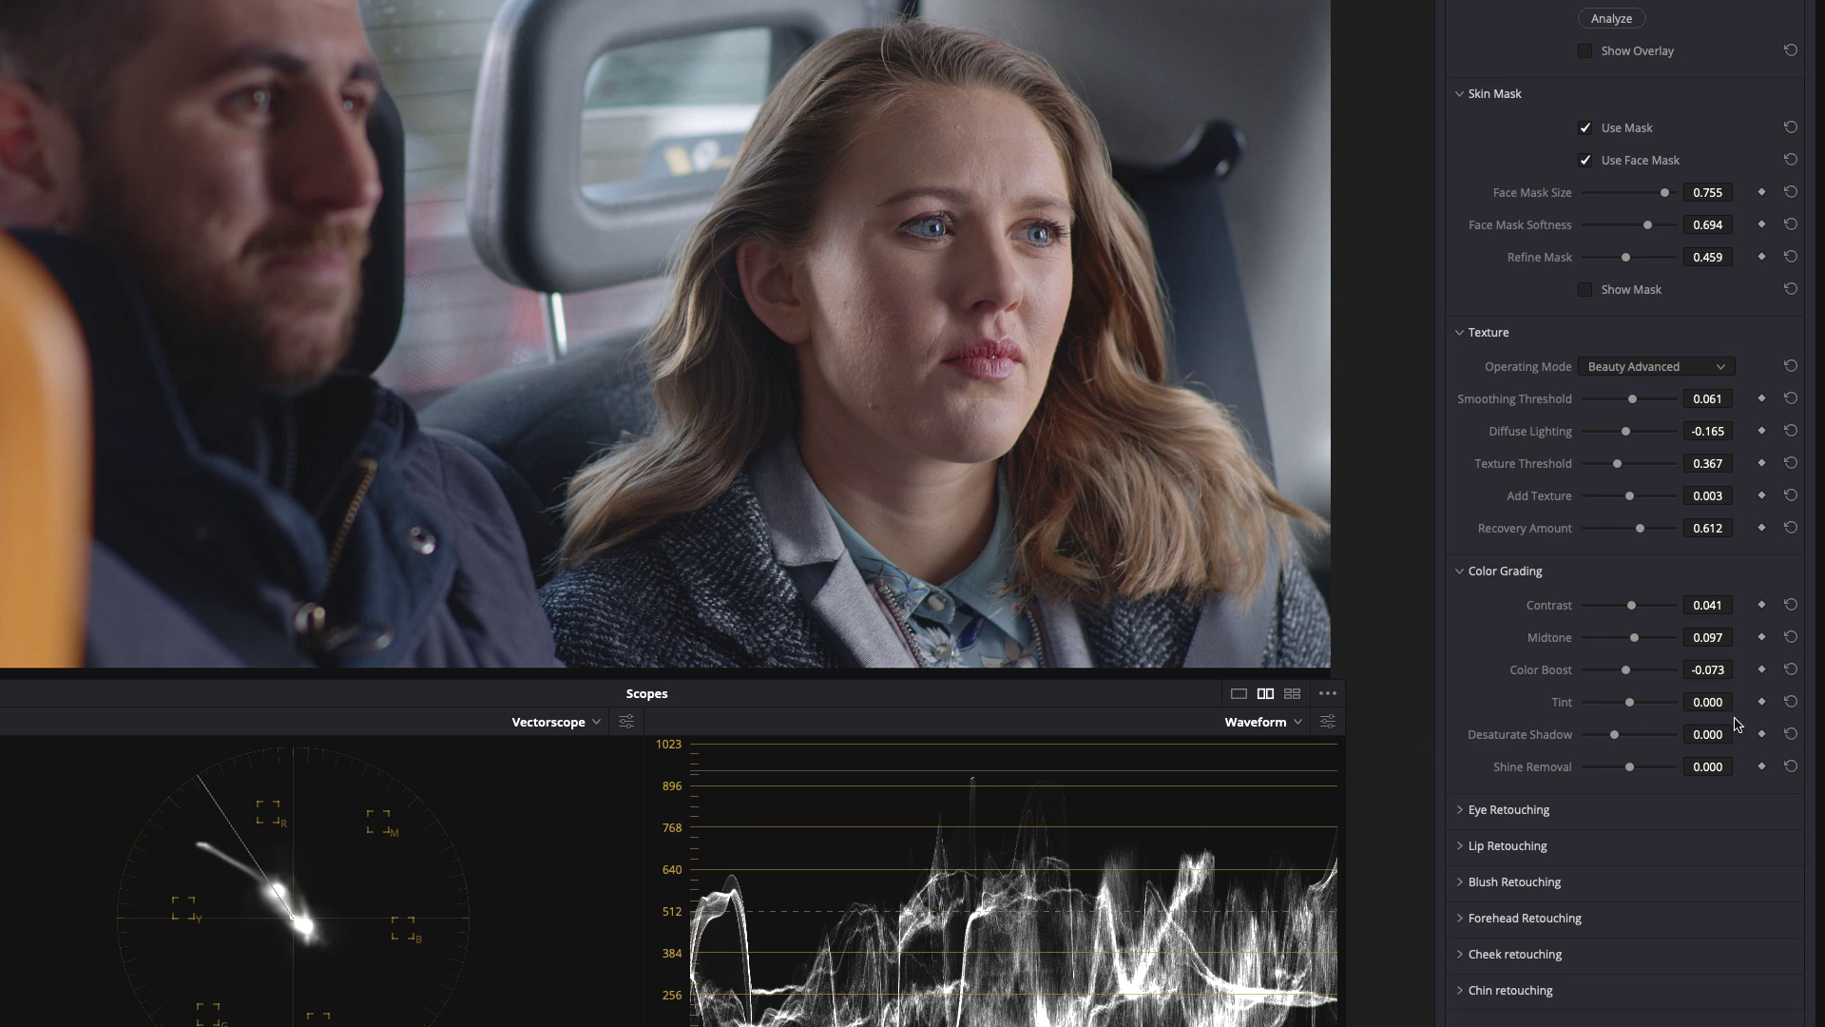
Step: Try a Tint shift on the face, and set Desaturate Shadow to 0.265 and Shine Removal to 0.082
mouse_move(1629, 703)
left_mouse_down()
mouse_move(1575, 720)
mouse_move(1670, 701)
mouse_move(1629, 708)
left_mouse_up()
left_click(1780, 732)
left_click_drag(1615, 737, 1633, 742)
mouse_move(1630, 766)
left_mouse_down()
mouse_move(1700, 770)
mouse_move(1583, 776)
mouse_move(1635, 772)
left_mouse_up()
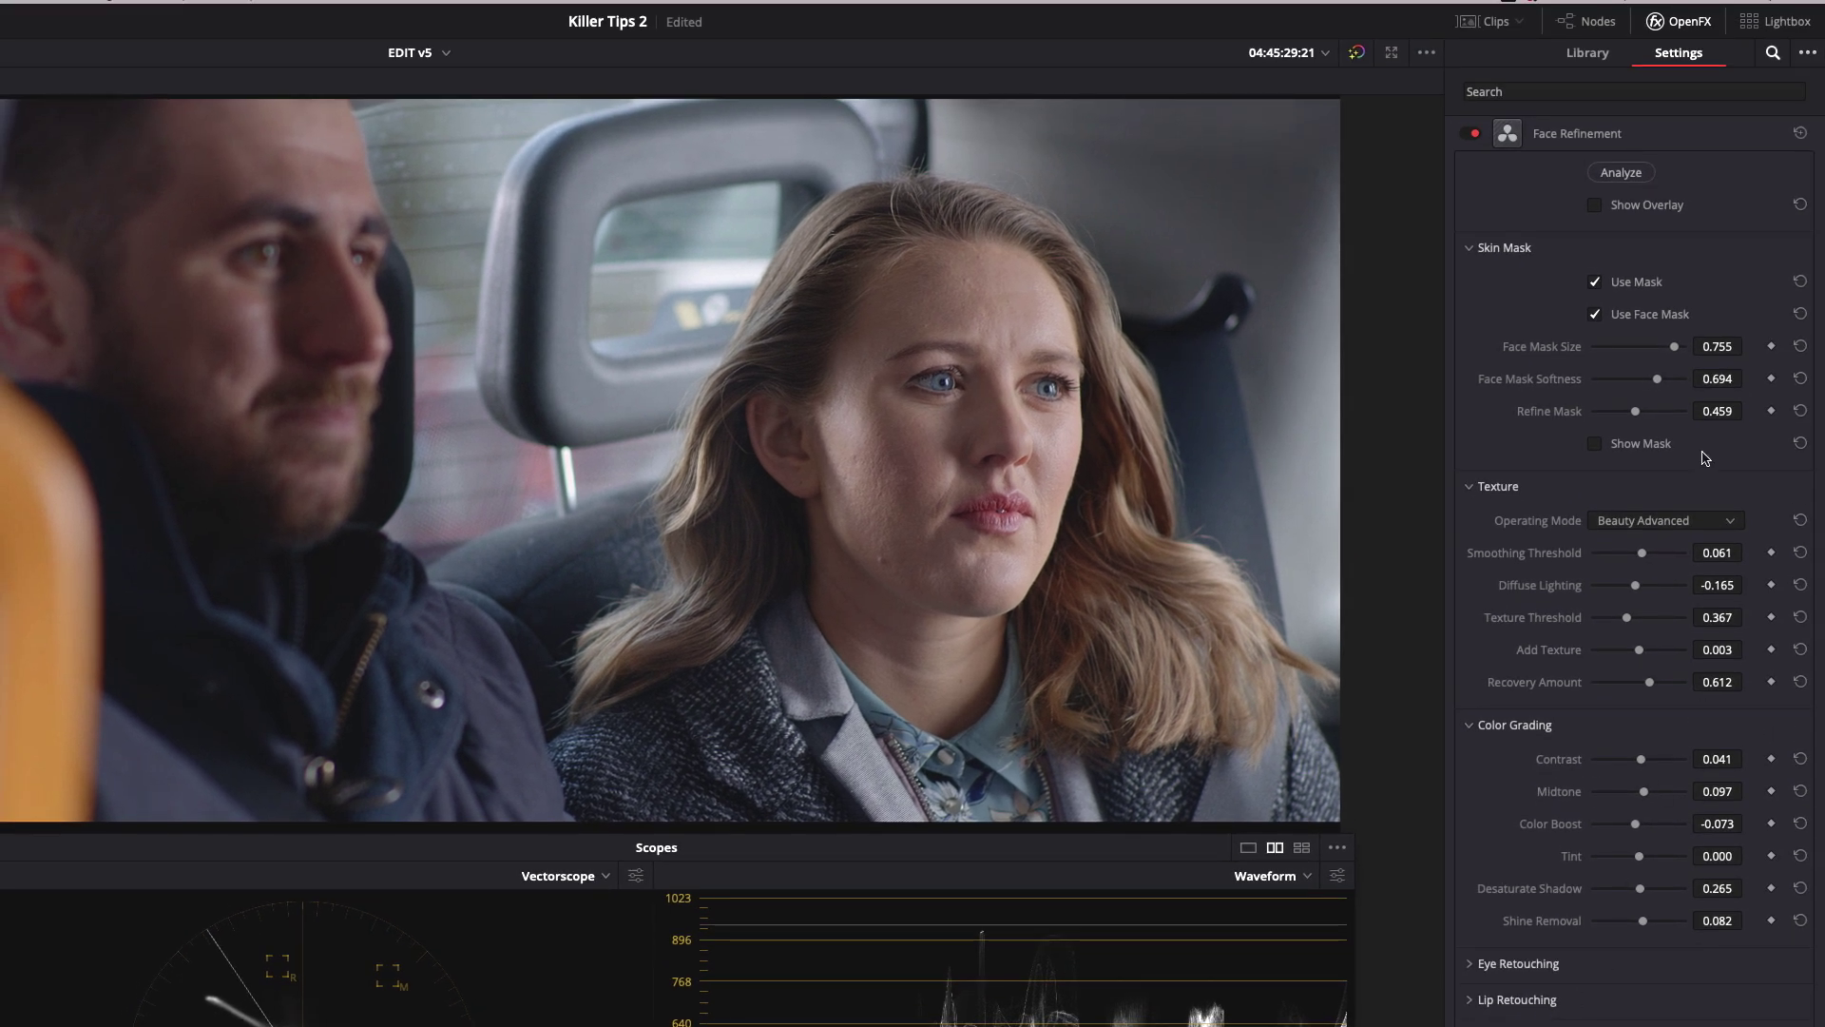
Step: Compare the face with Face Refinement off and on, and reset Midtone to its default
left_click(1472, 134)
left_click(1471, 135)
left_click(1801, 791)
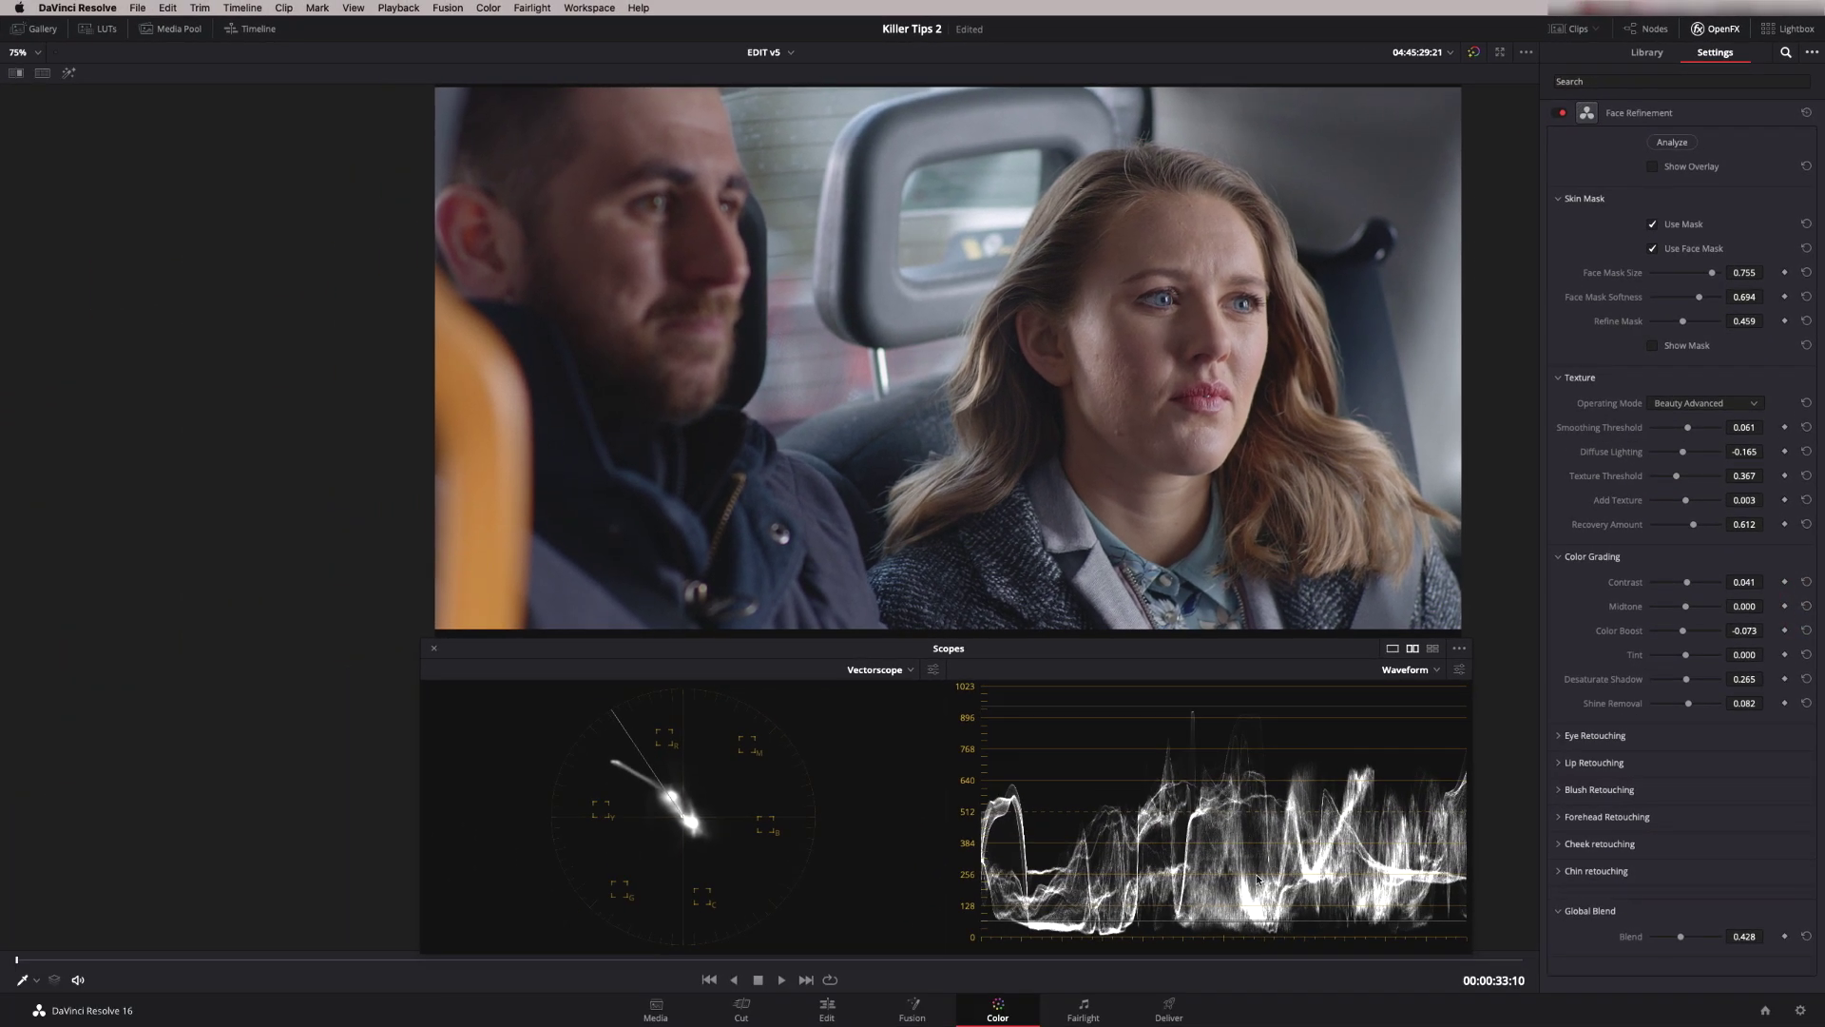
Step: Retouch the eyes with Sharpening 0.184, Brightening 0.174 and Eye Light -0.087, and try Eyebag Removal
left_click(1561, 737)
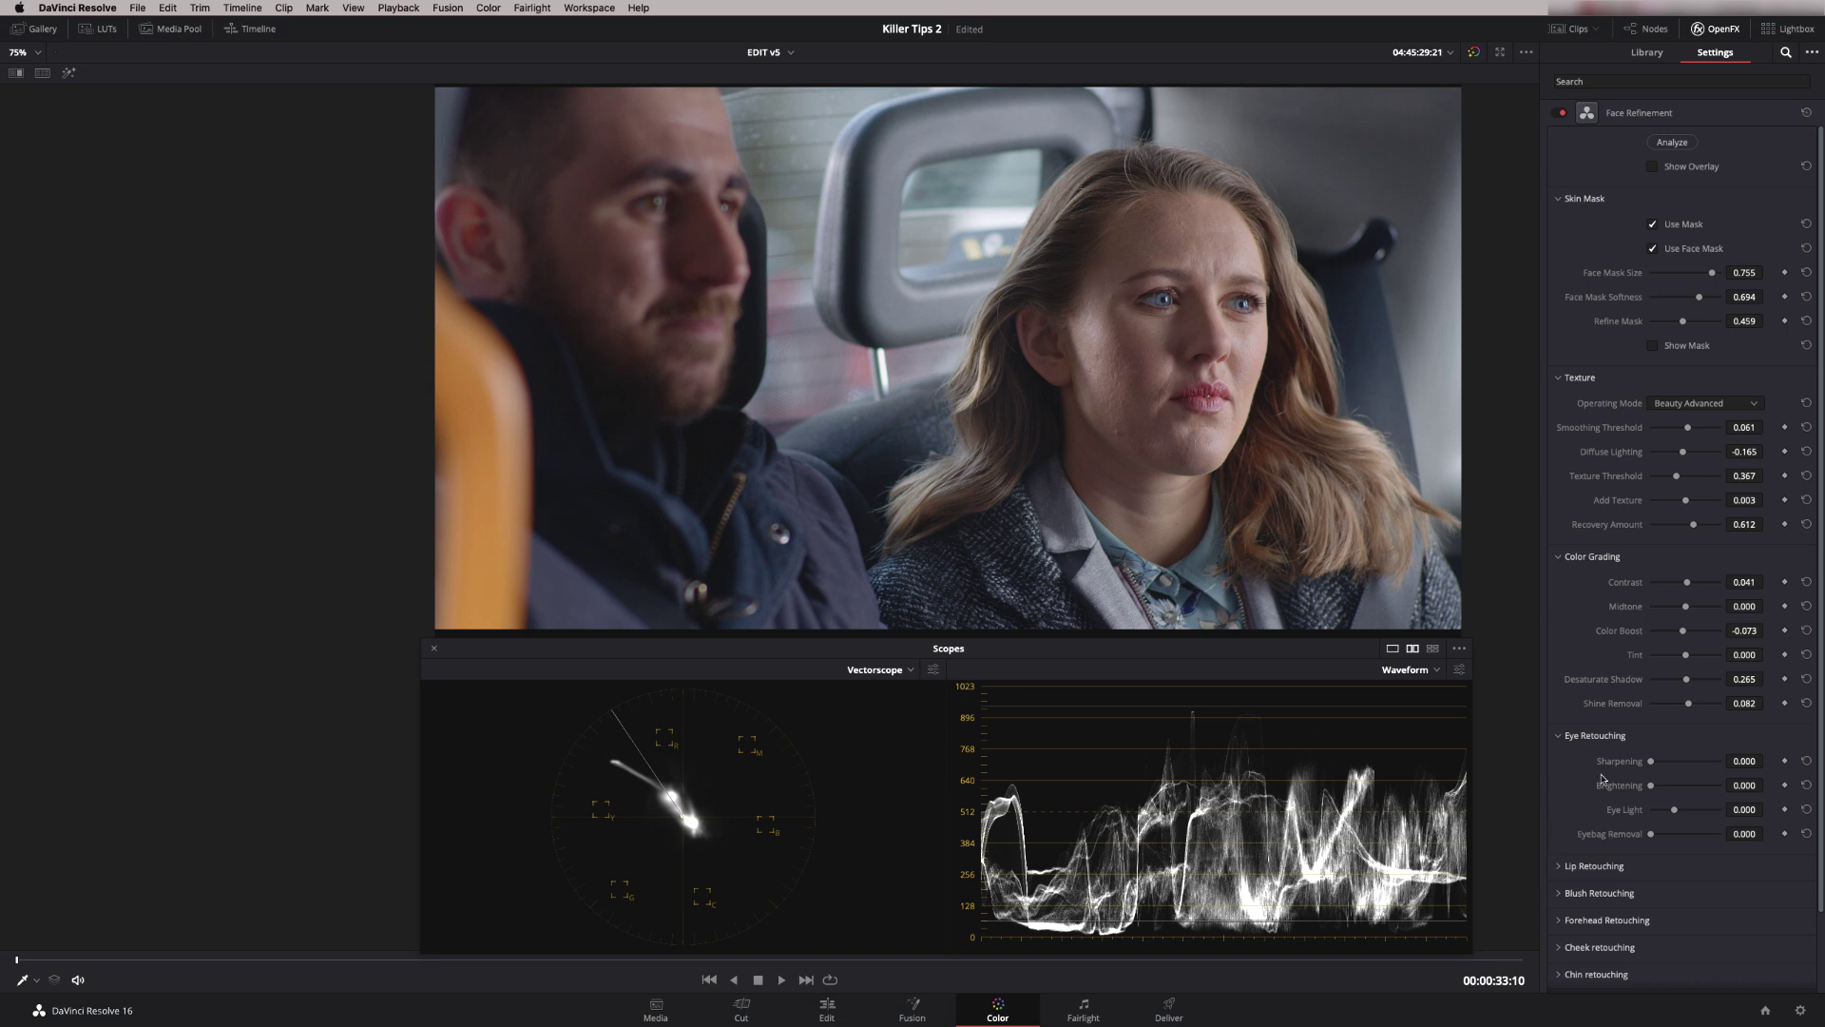
left_click_drag(1652, 762, 1677, 761)
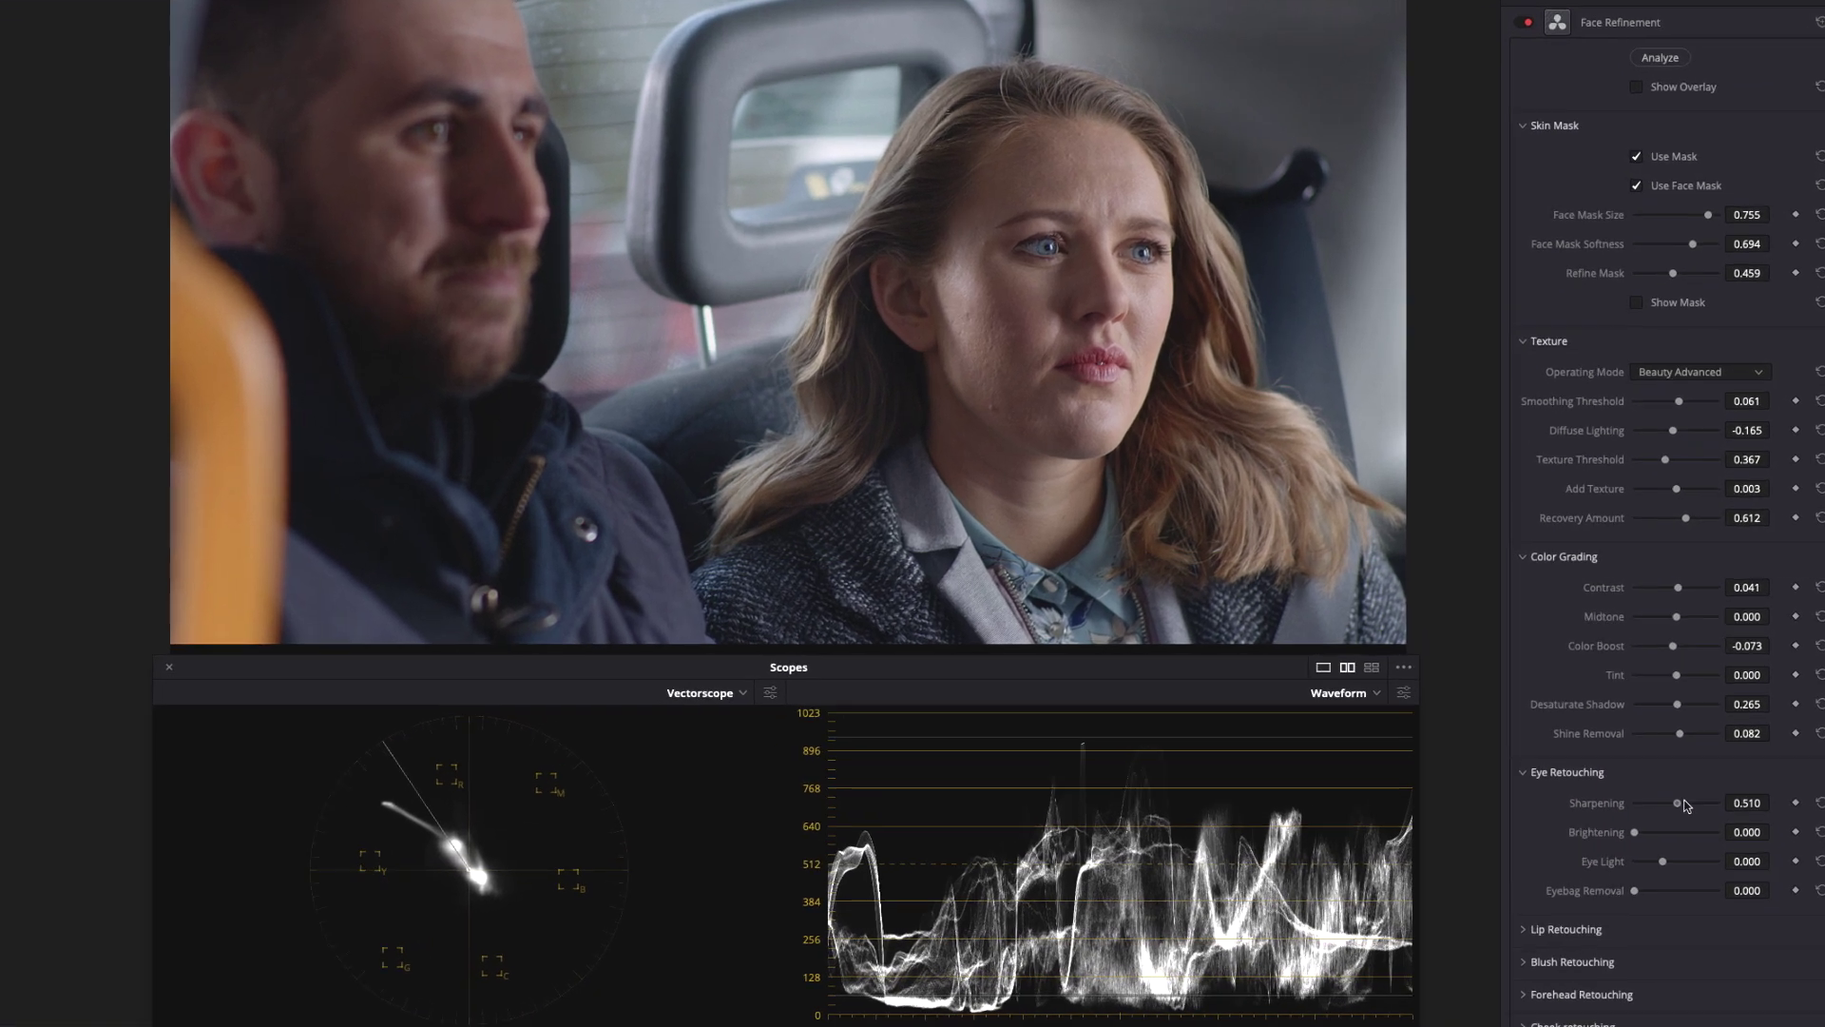
left_click_drag(1625, 862, 1681, 861)
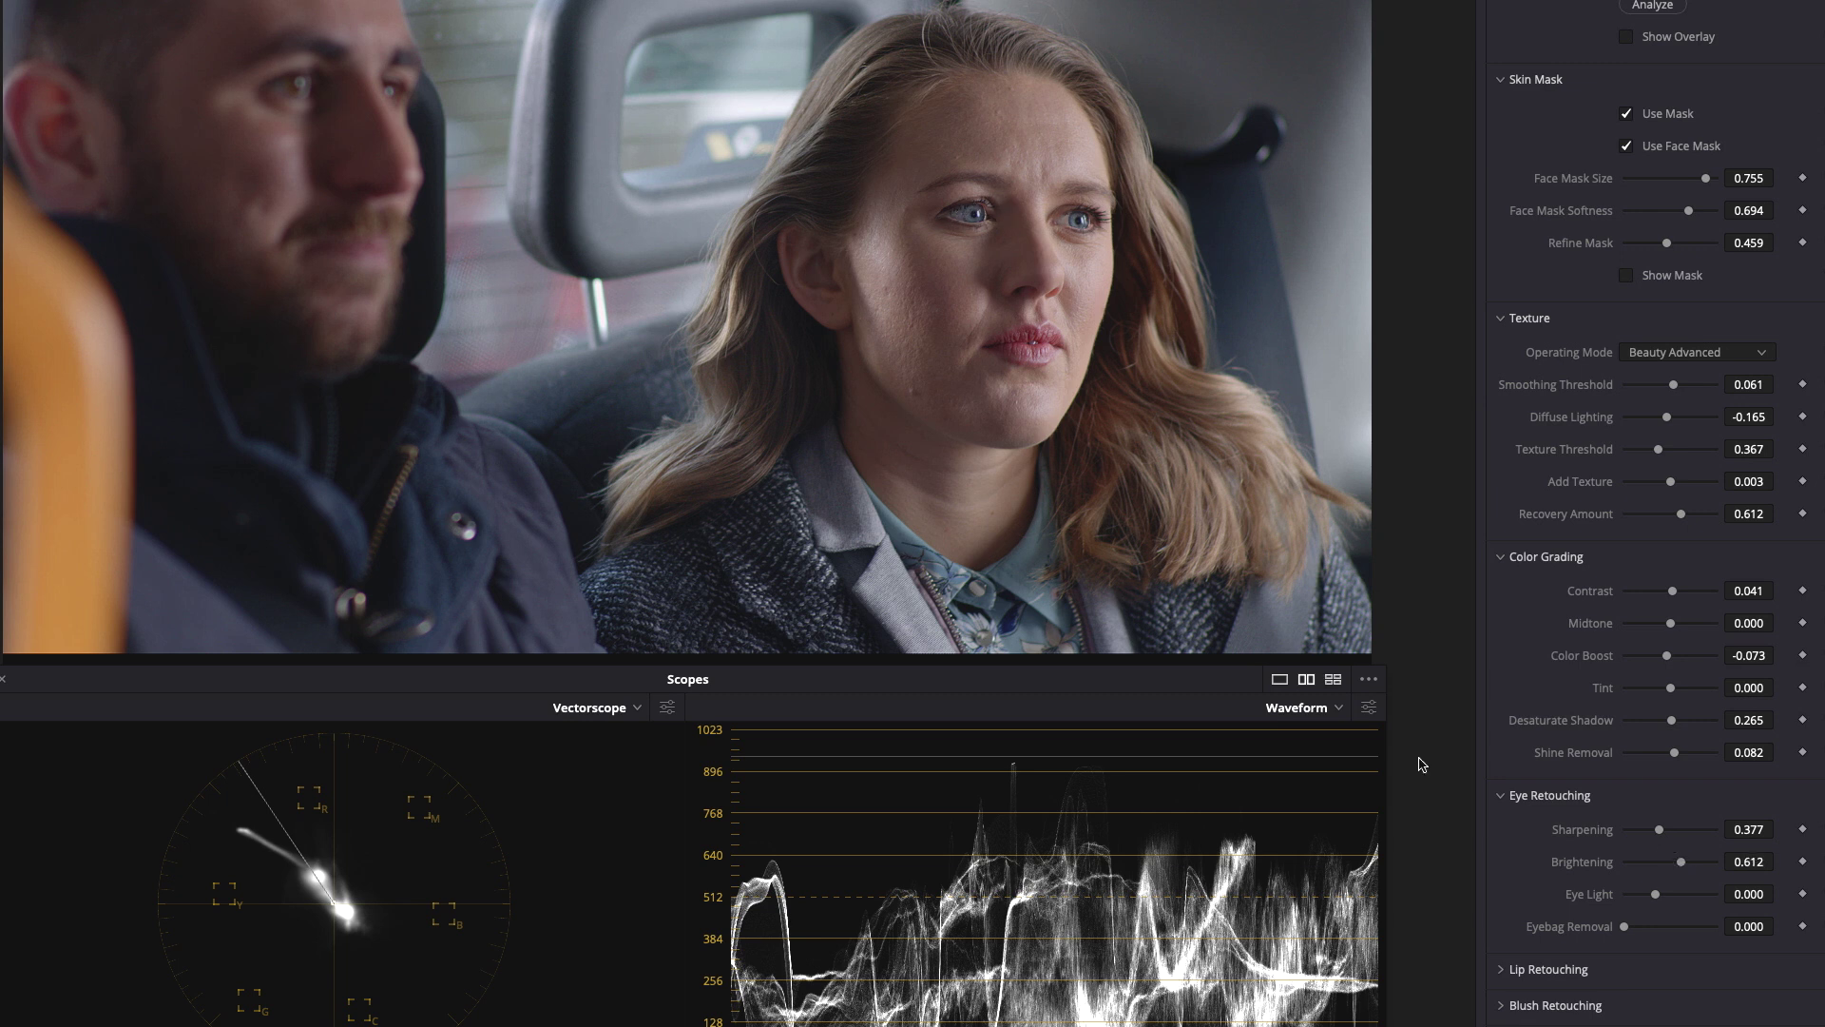
scroll(1654, 514, "down", 3)
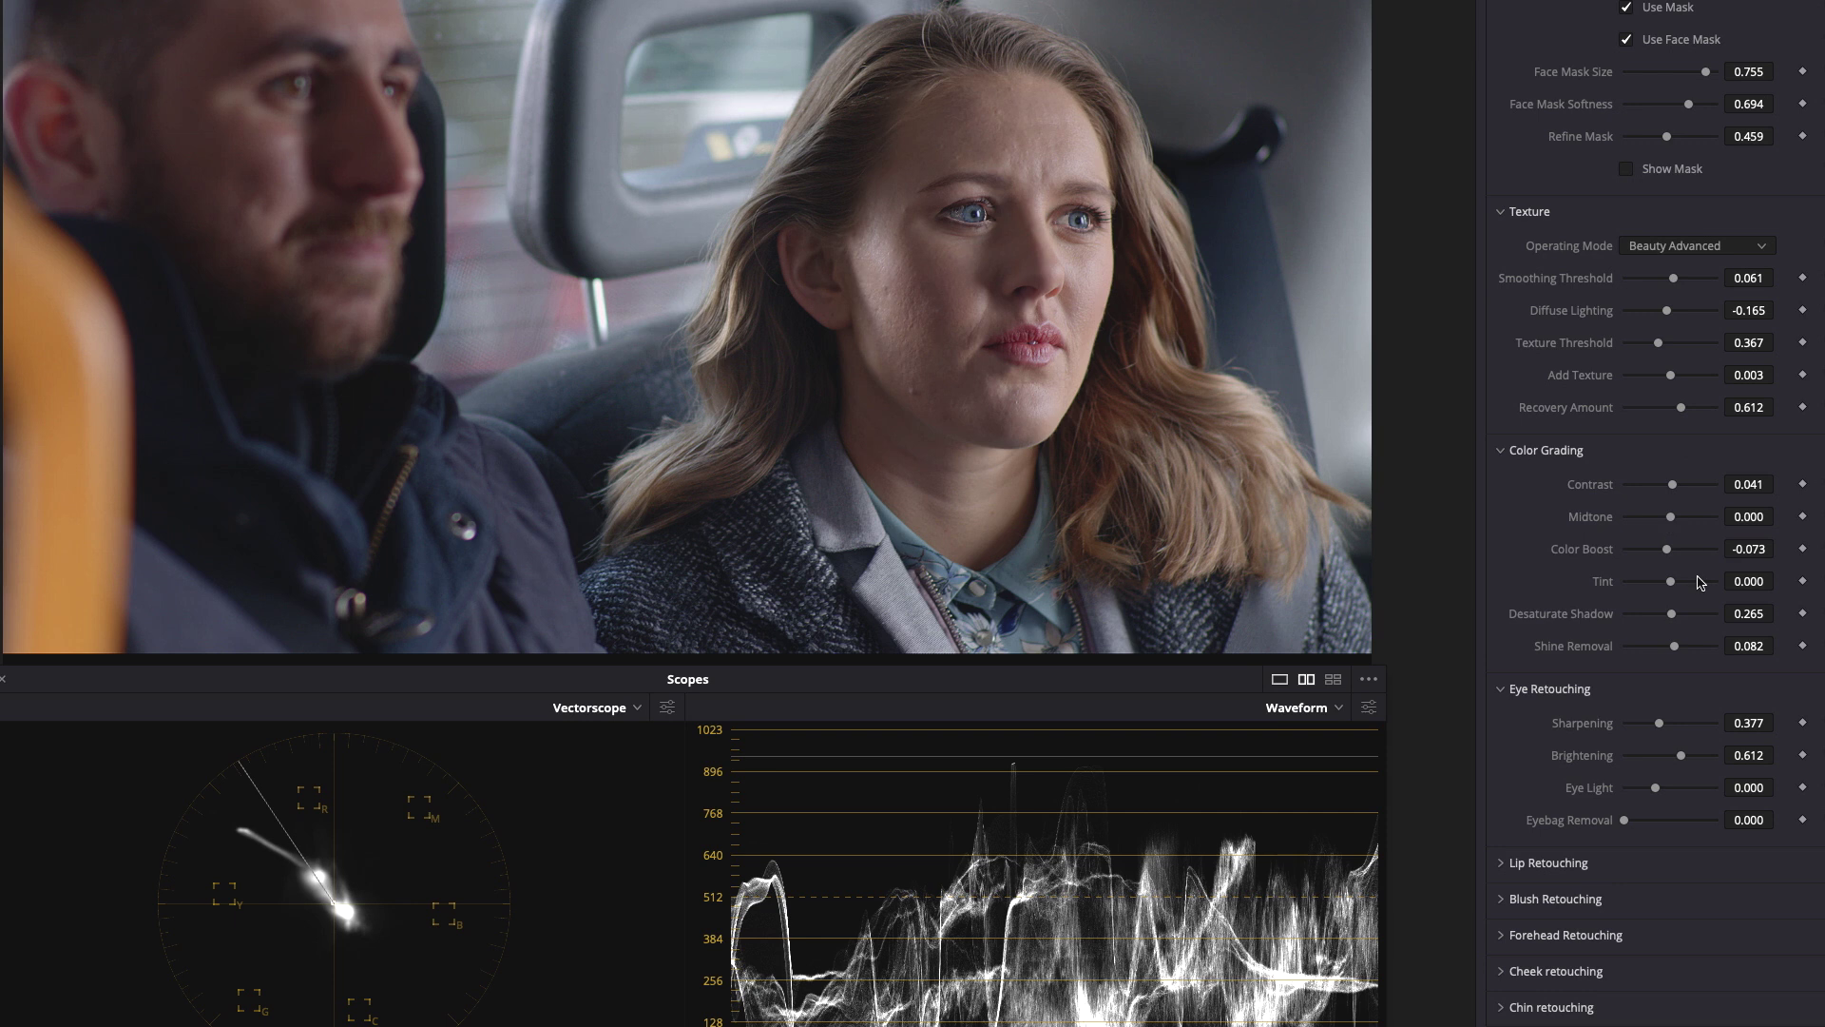
left_click_drag(1659, 796, 1644, 801)
left_click_drag(1681, 755, 1641, 755)
left_click(1646, 757)
mouse_move(1626, 821)
left_mouse_down()
mouse_move(1666, 827)
mouse_move(1619, 831)
left_mouse_up()
Step: Expand the Lip Retouching settings and try a Forehead Retouching adjustment
left_click(1501, 865)
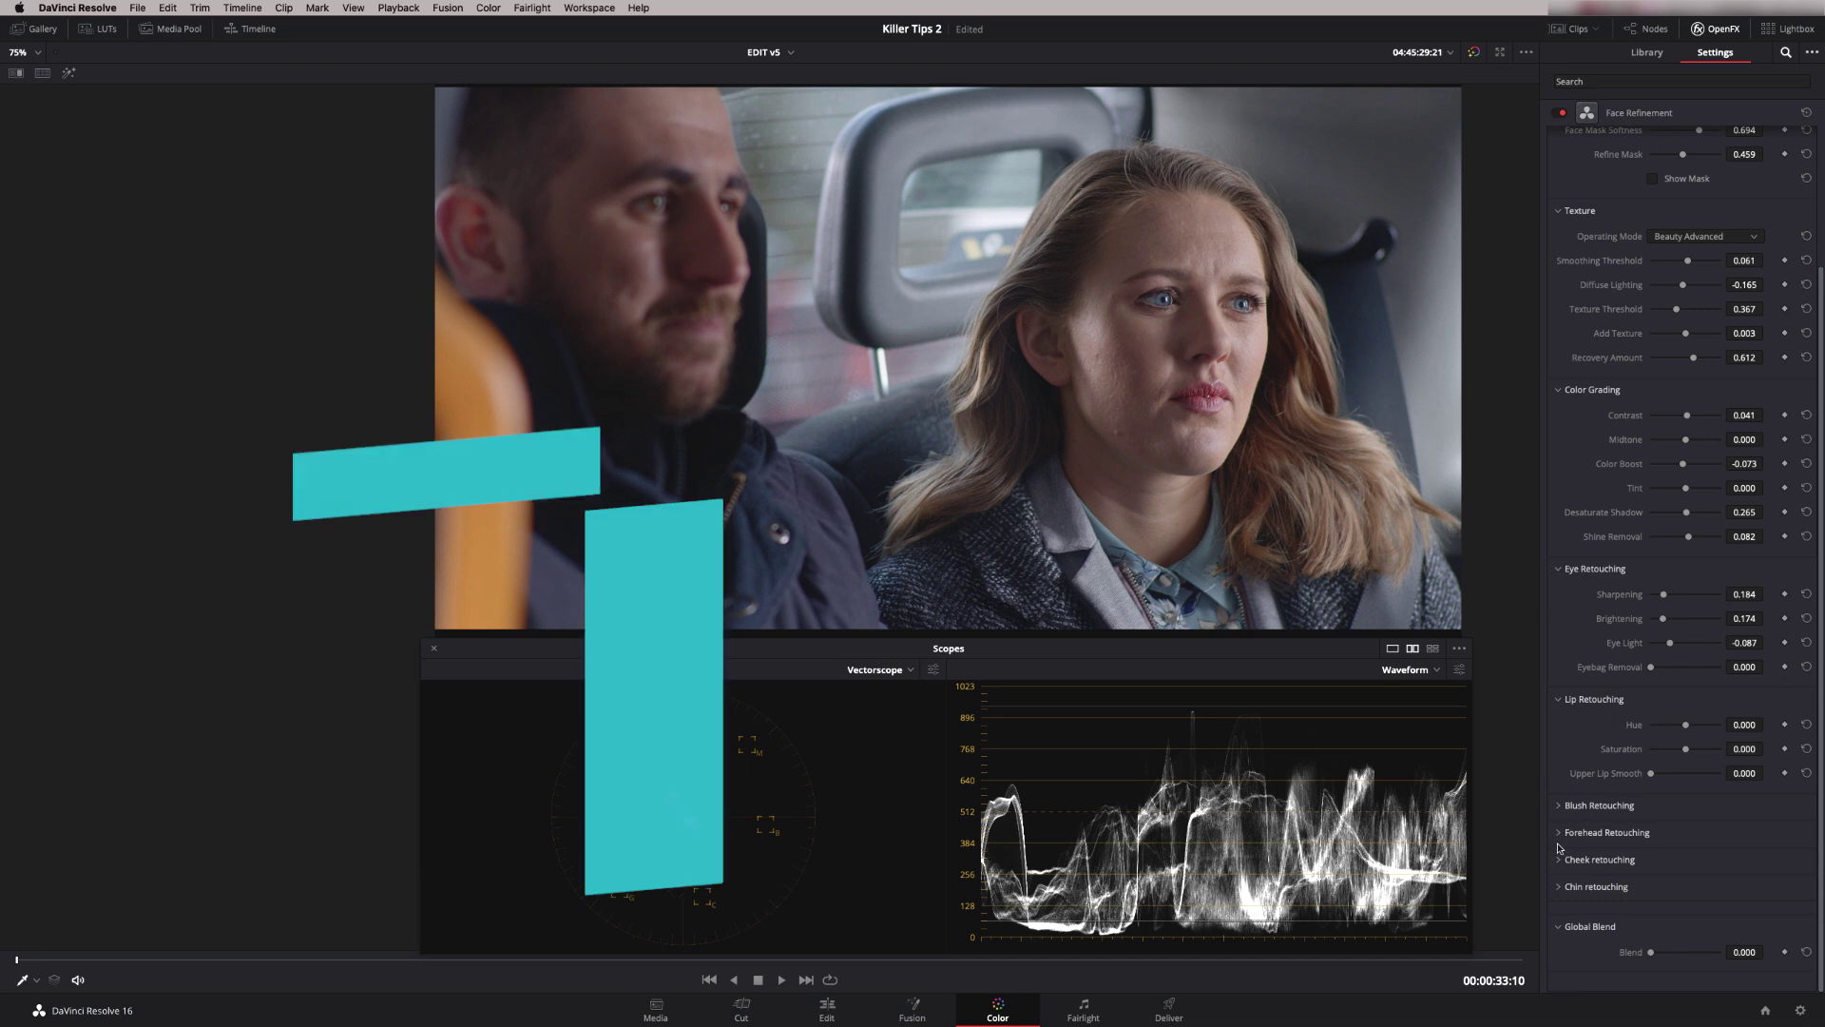
left_click(1559, 834)
left_click_drag(1651, 909, 1641, 915)
left_click(1574, 843)
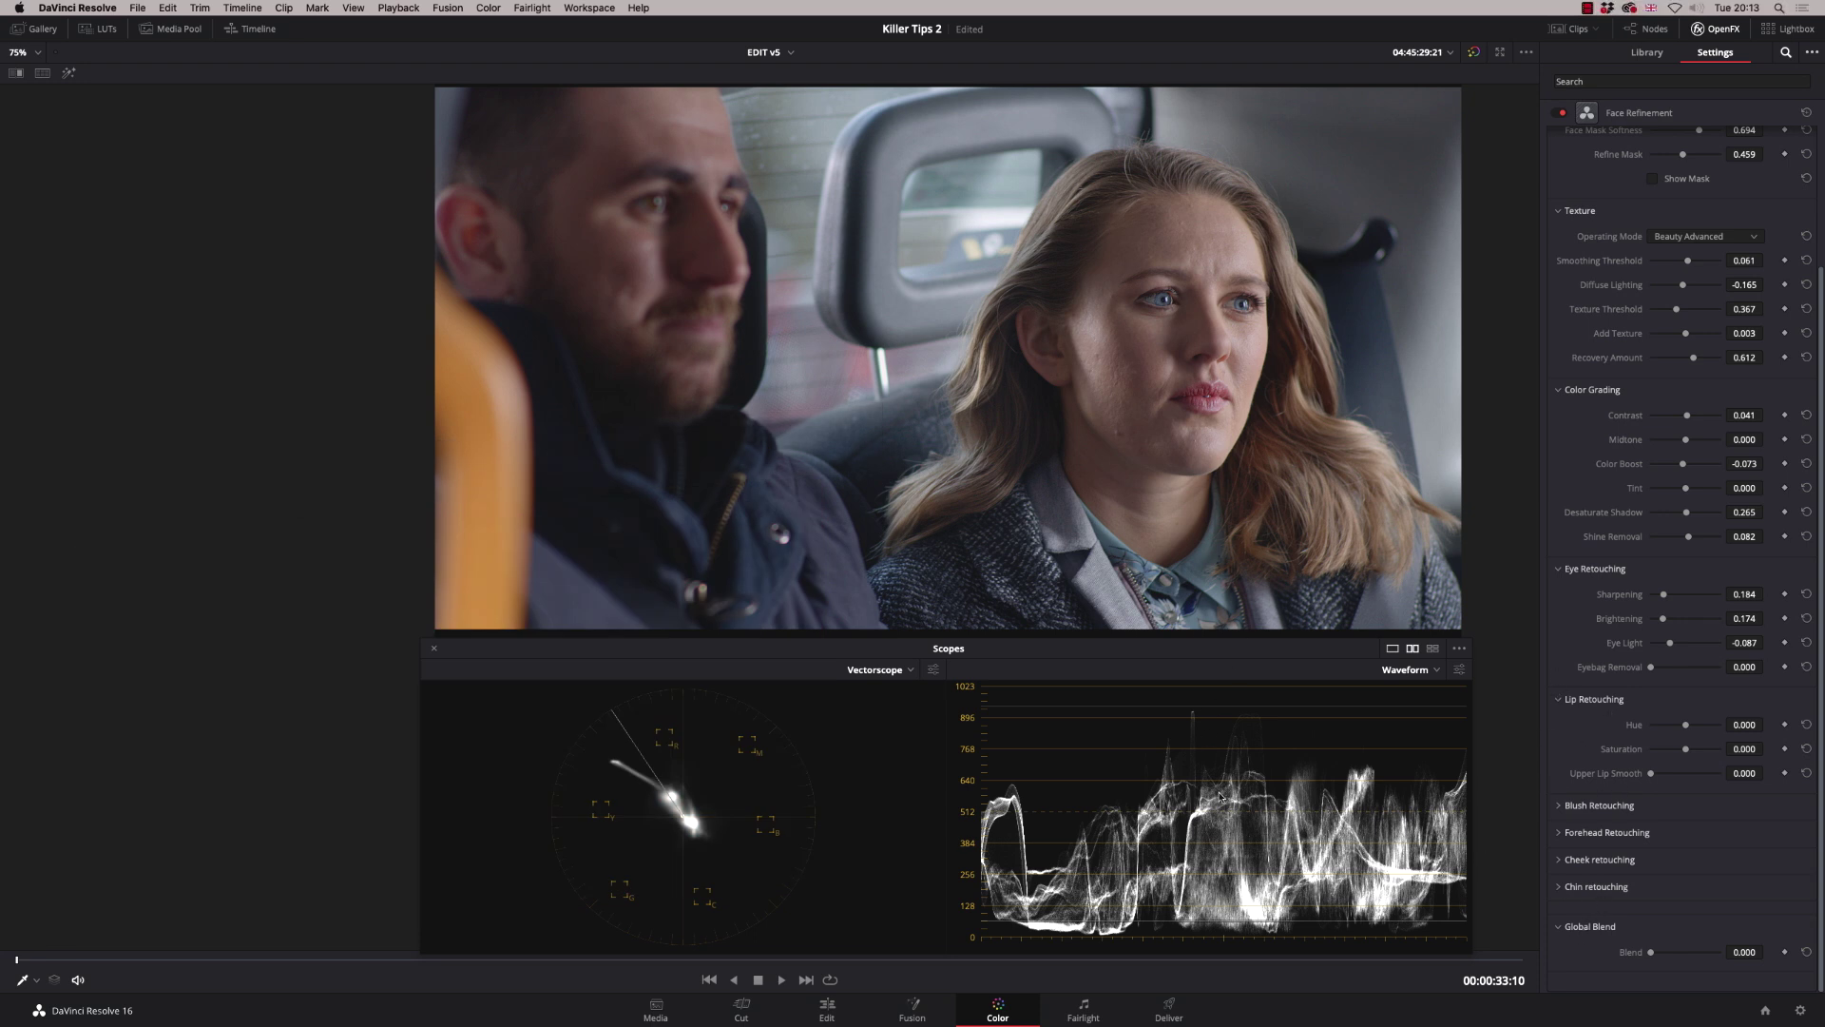
Step: Compare the face with Face Refinement off and on, and try a Global Blend of 0.174
left_click_drag(1655, 961, 1693, 962)
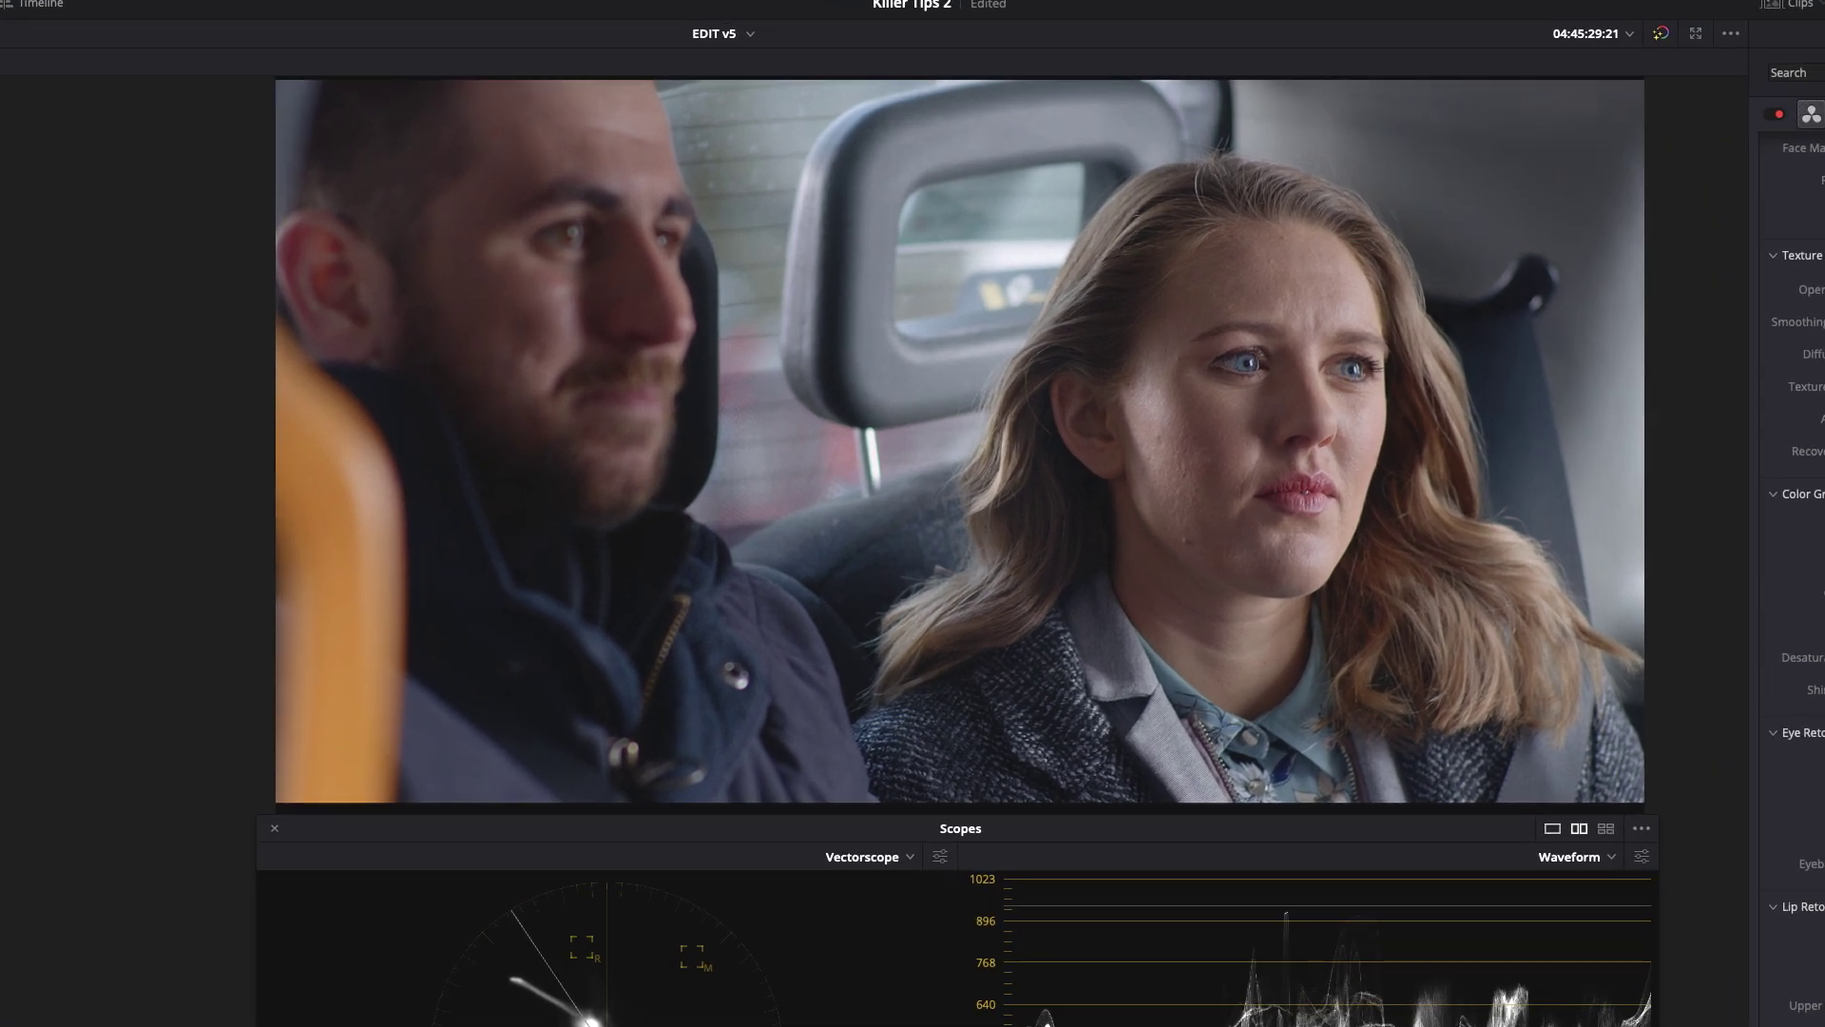
left_click(1776, 116)
left_click(1771, 115)
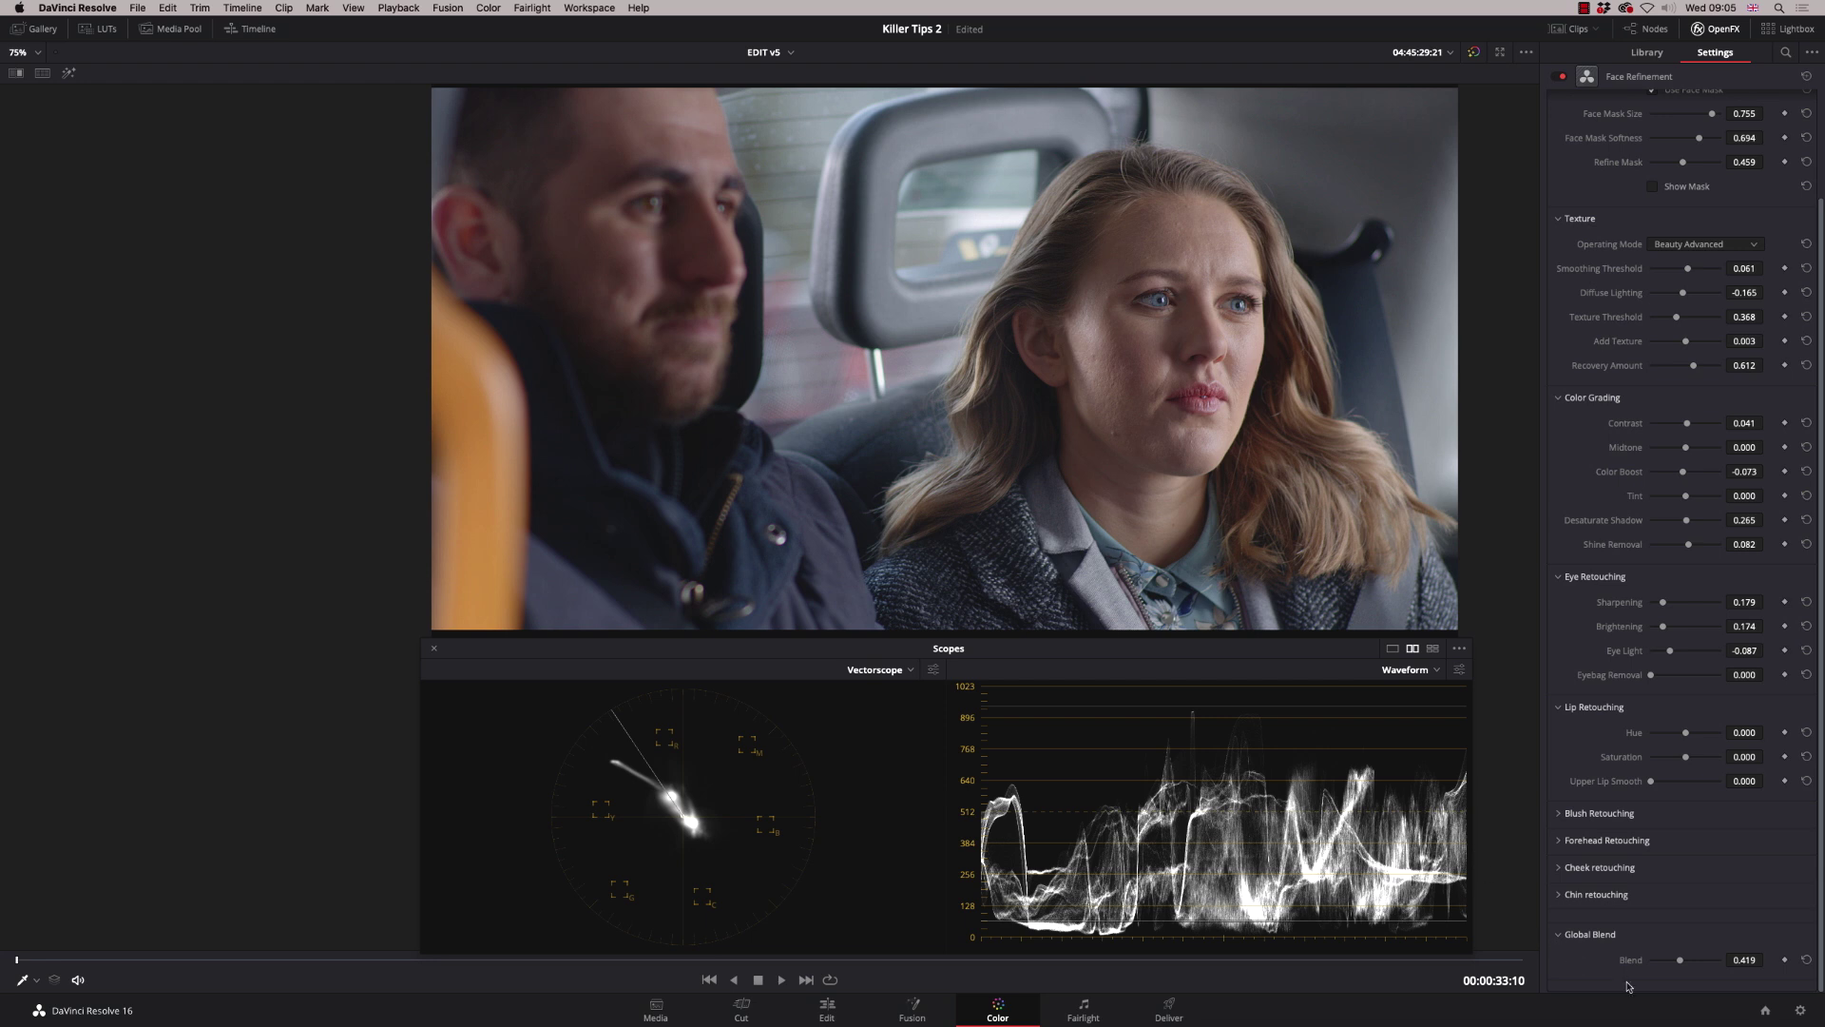
left_click_drag(1682, 963, 1663, 962)
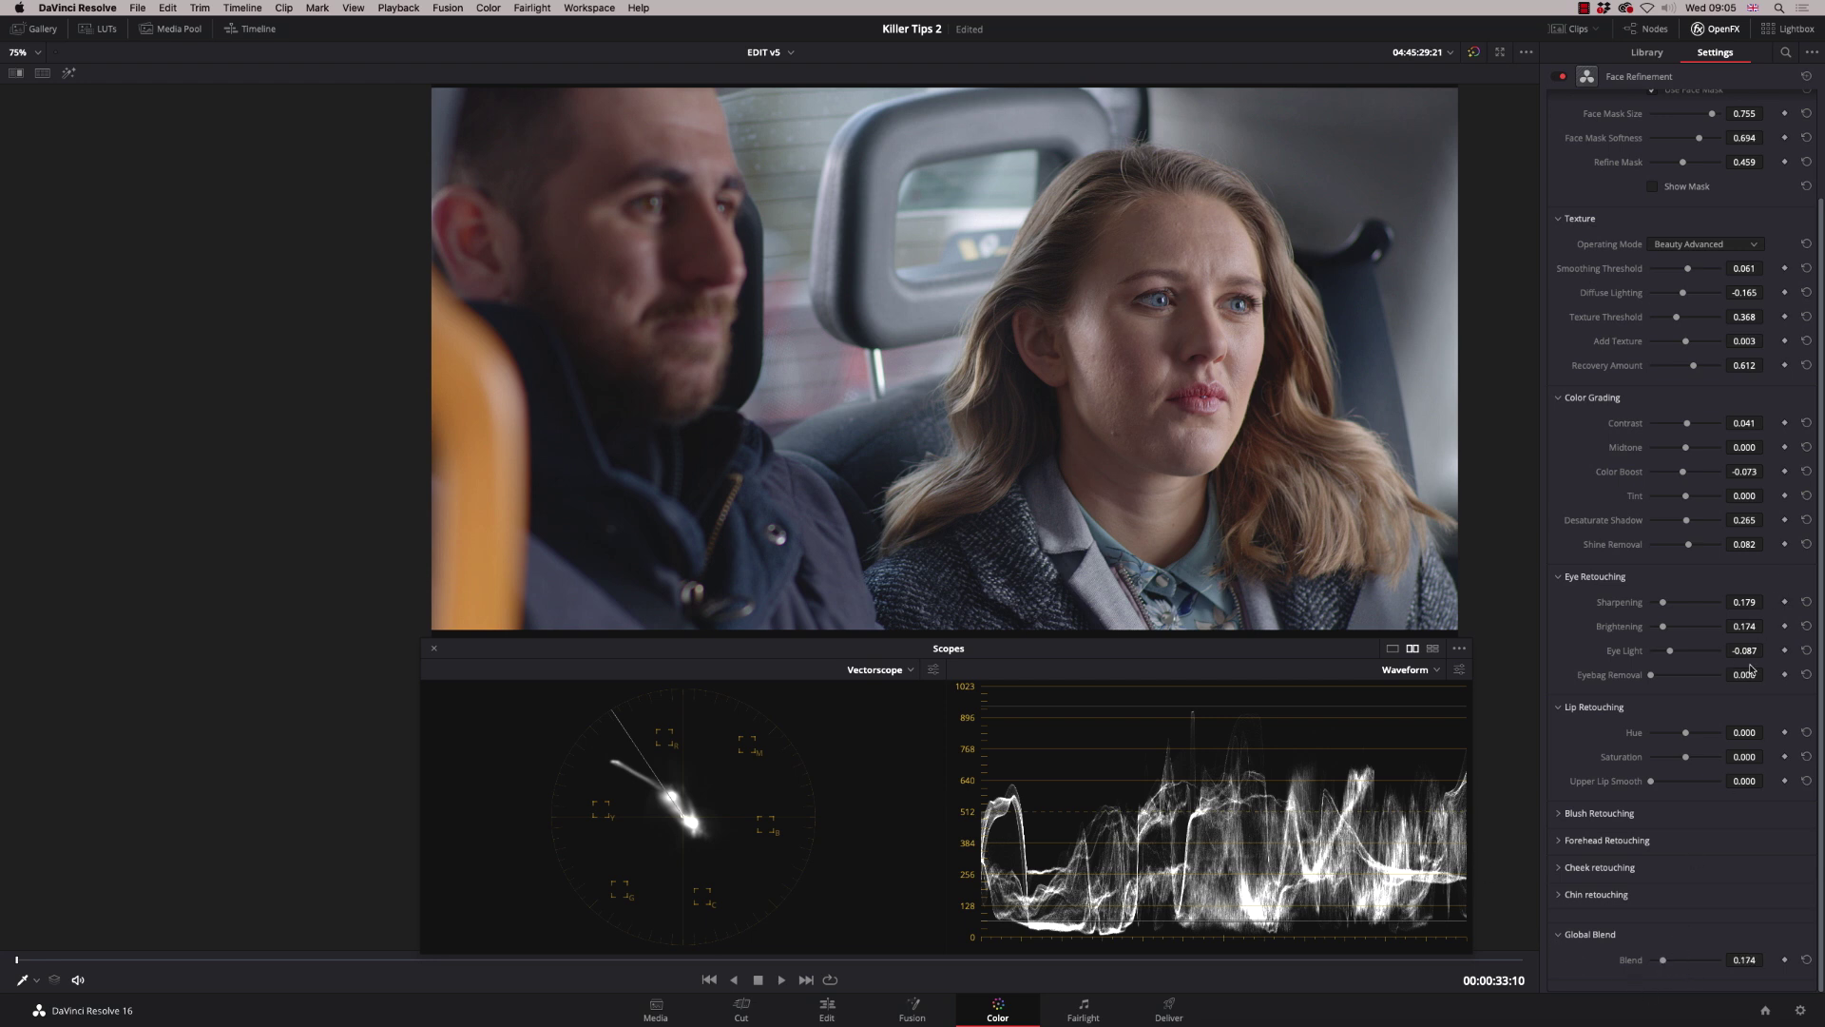
Step: Set Eye Light to 0.021, Smoothing Threshold to 0.388 and Global Blend to 0.428, checking the face with the effect toggled
left_click_drag(1680, 657, 1682, 656)
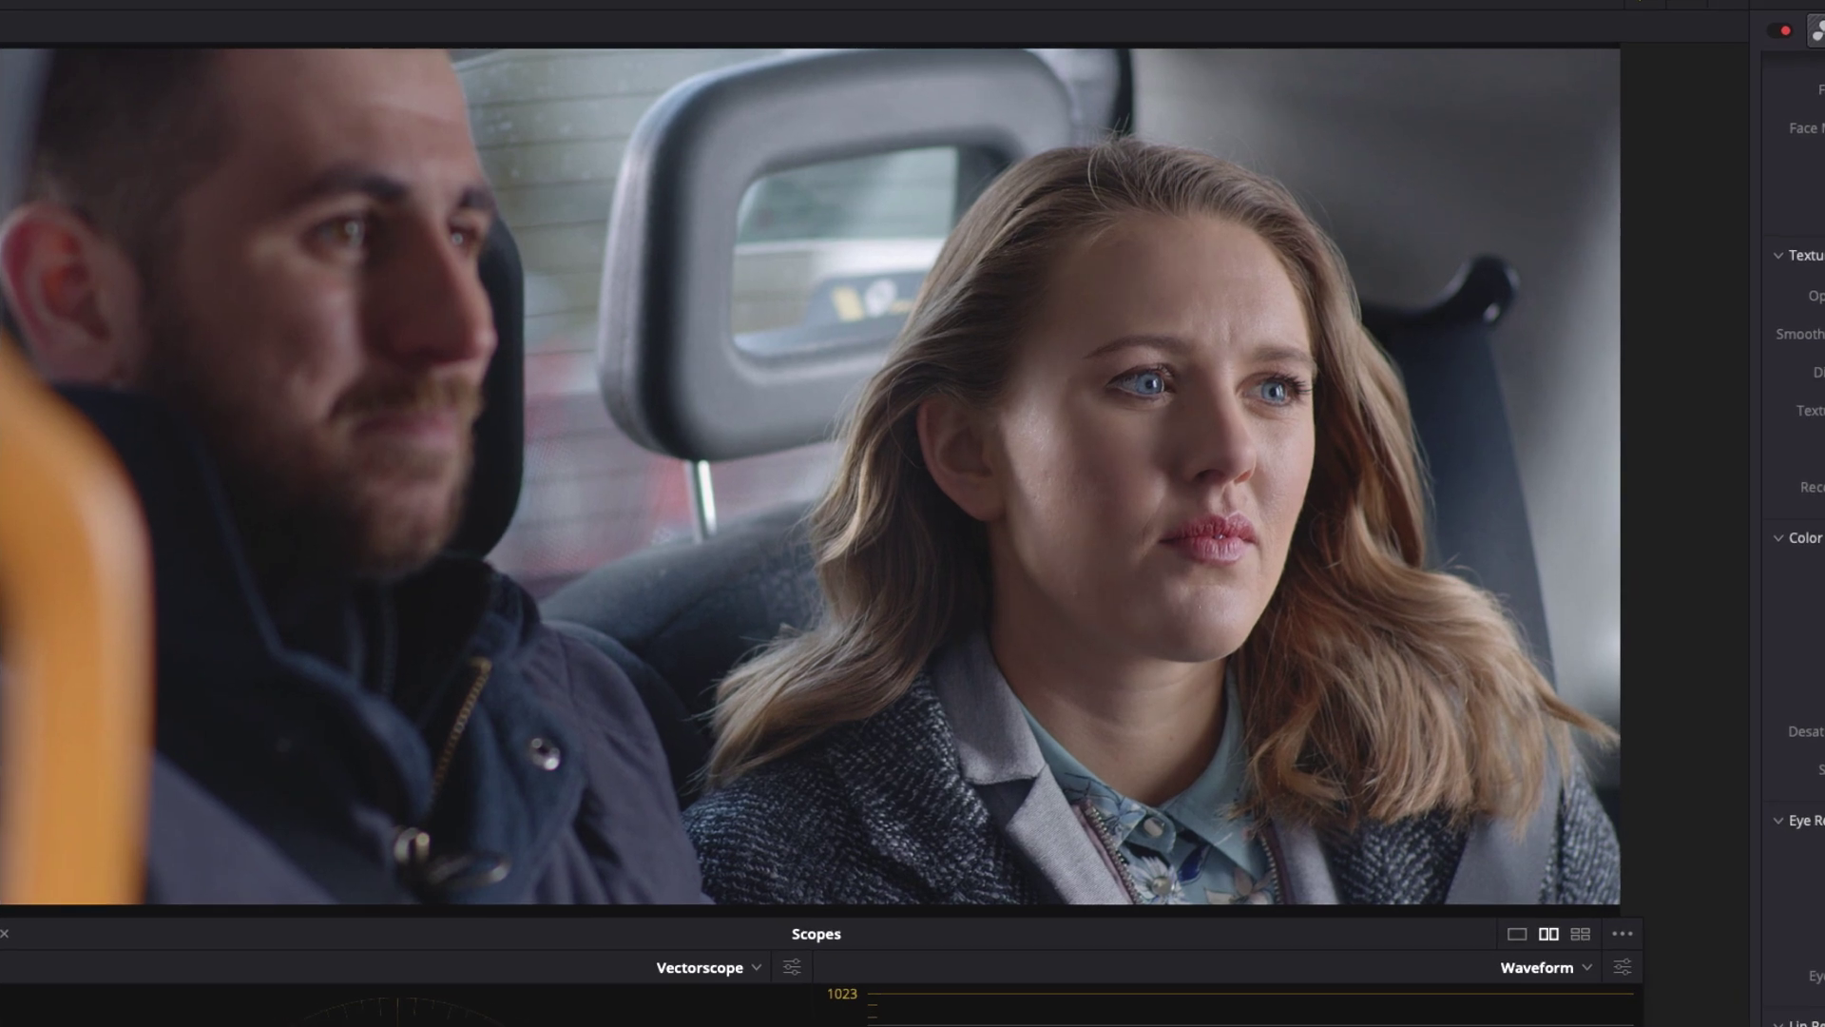
left_click(1792, 31)
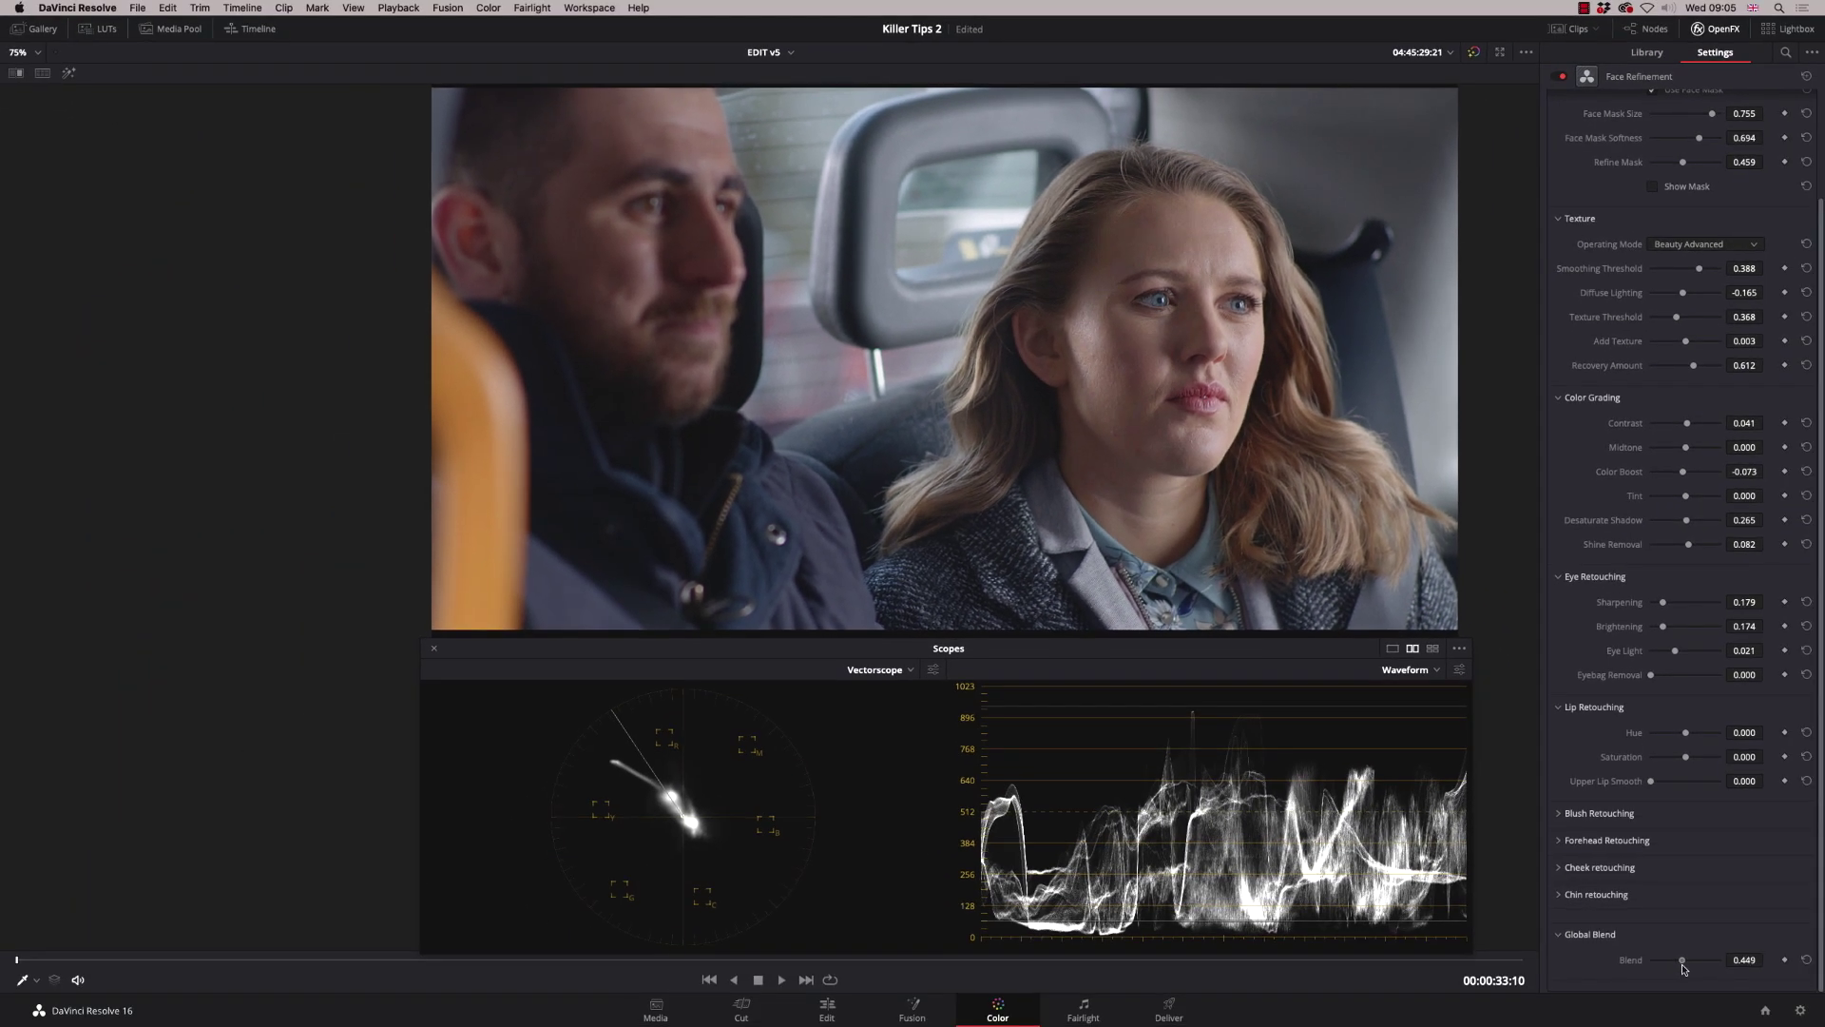
left_click_drag(1692, 966, 1681, 970)
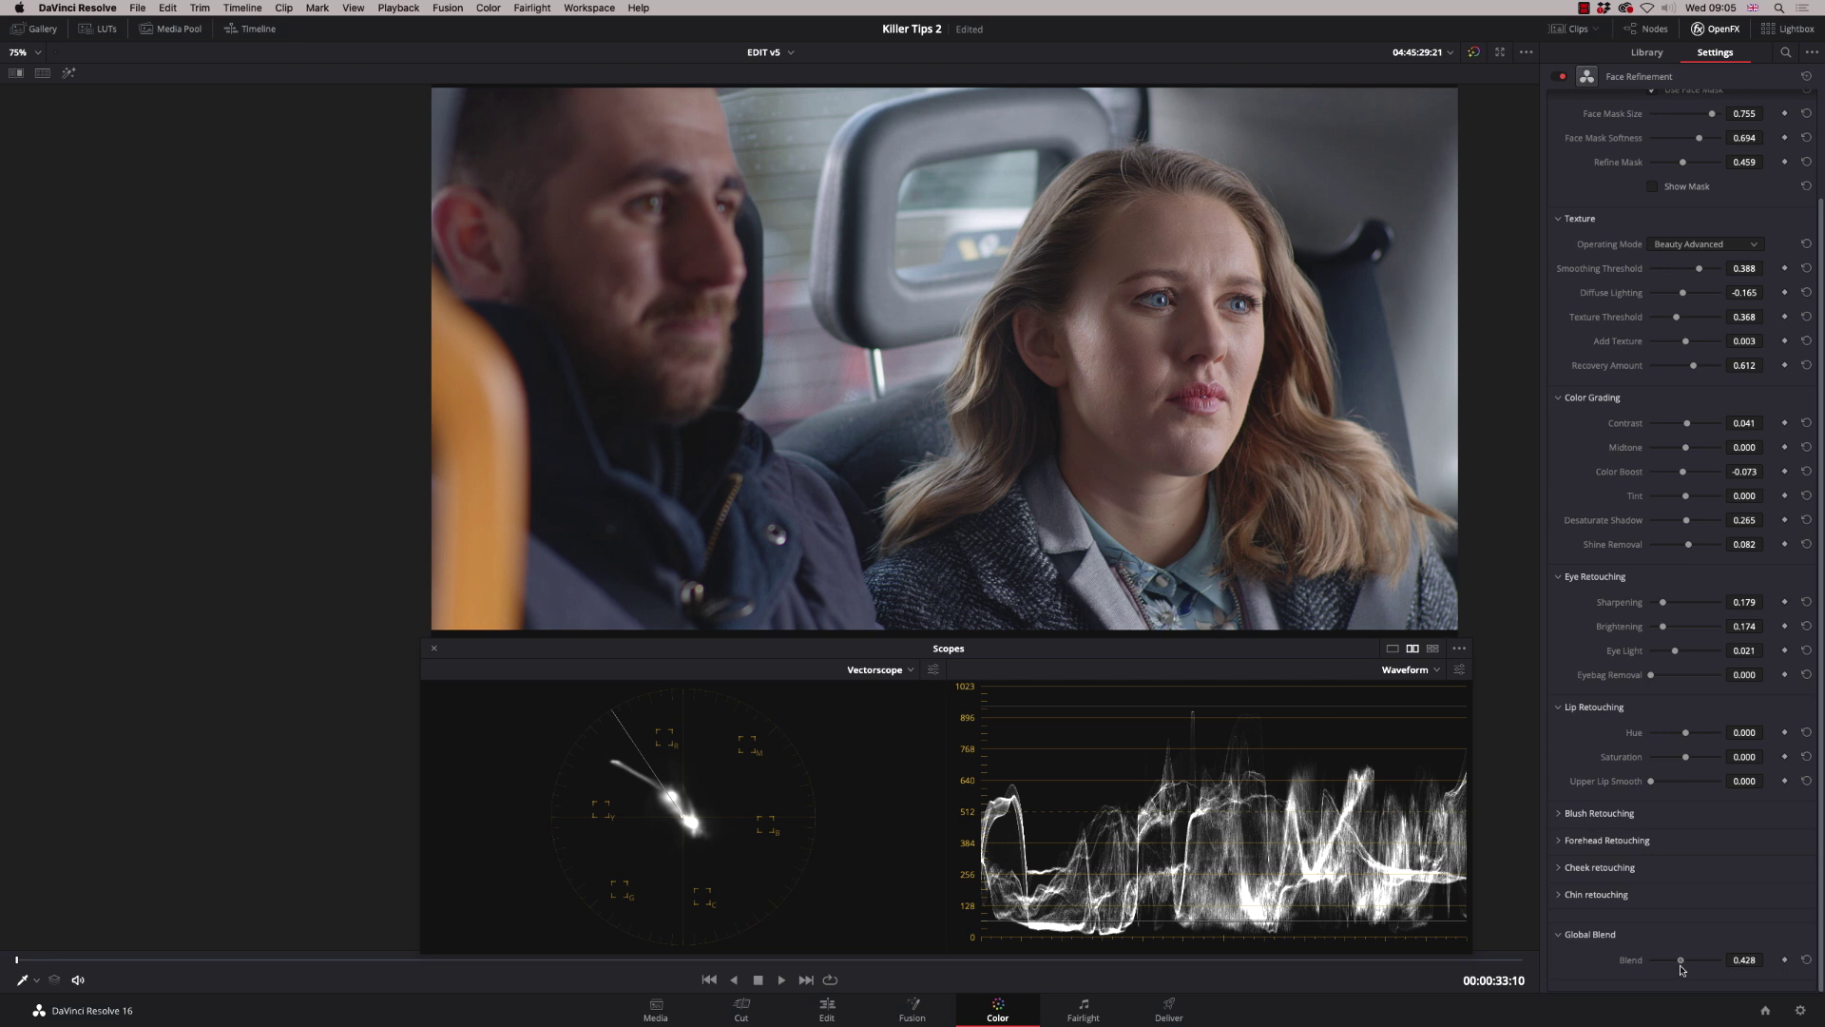